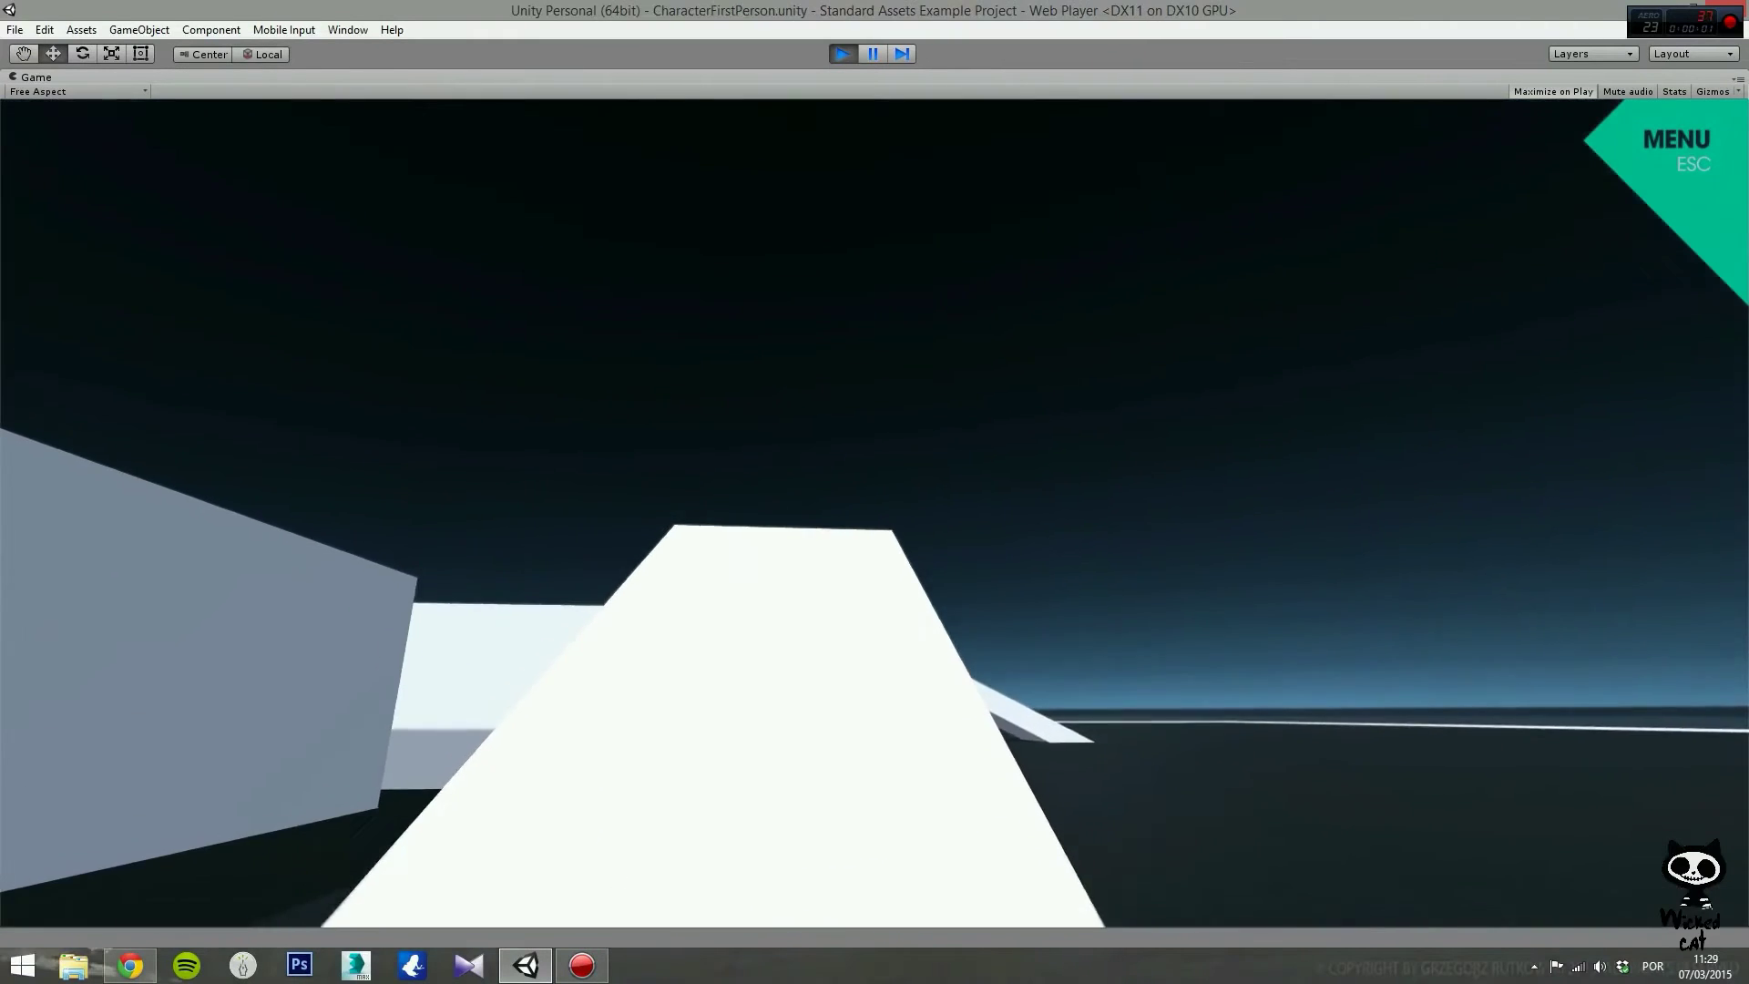
Walk the first-person character forward with W onto and across the white platform.
{"action": "key", "text": "w"}
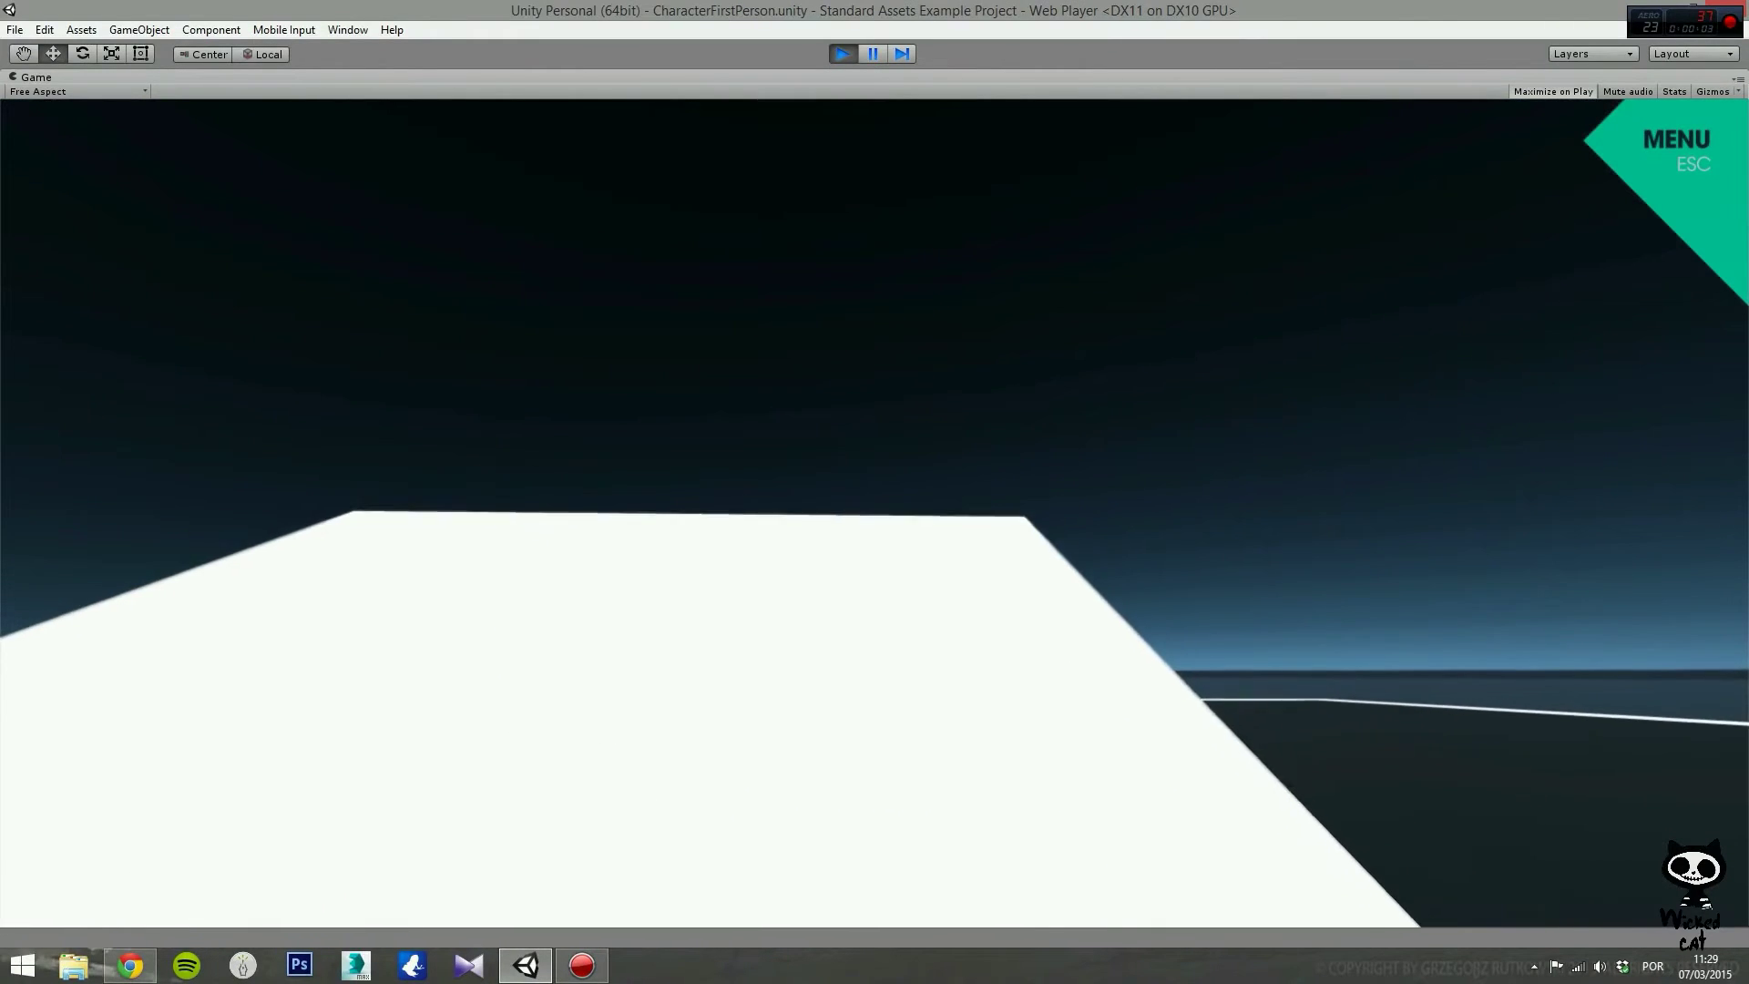
{"action": "key", "text": "w"}
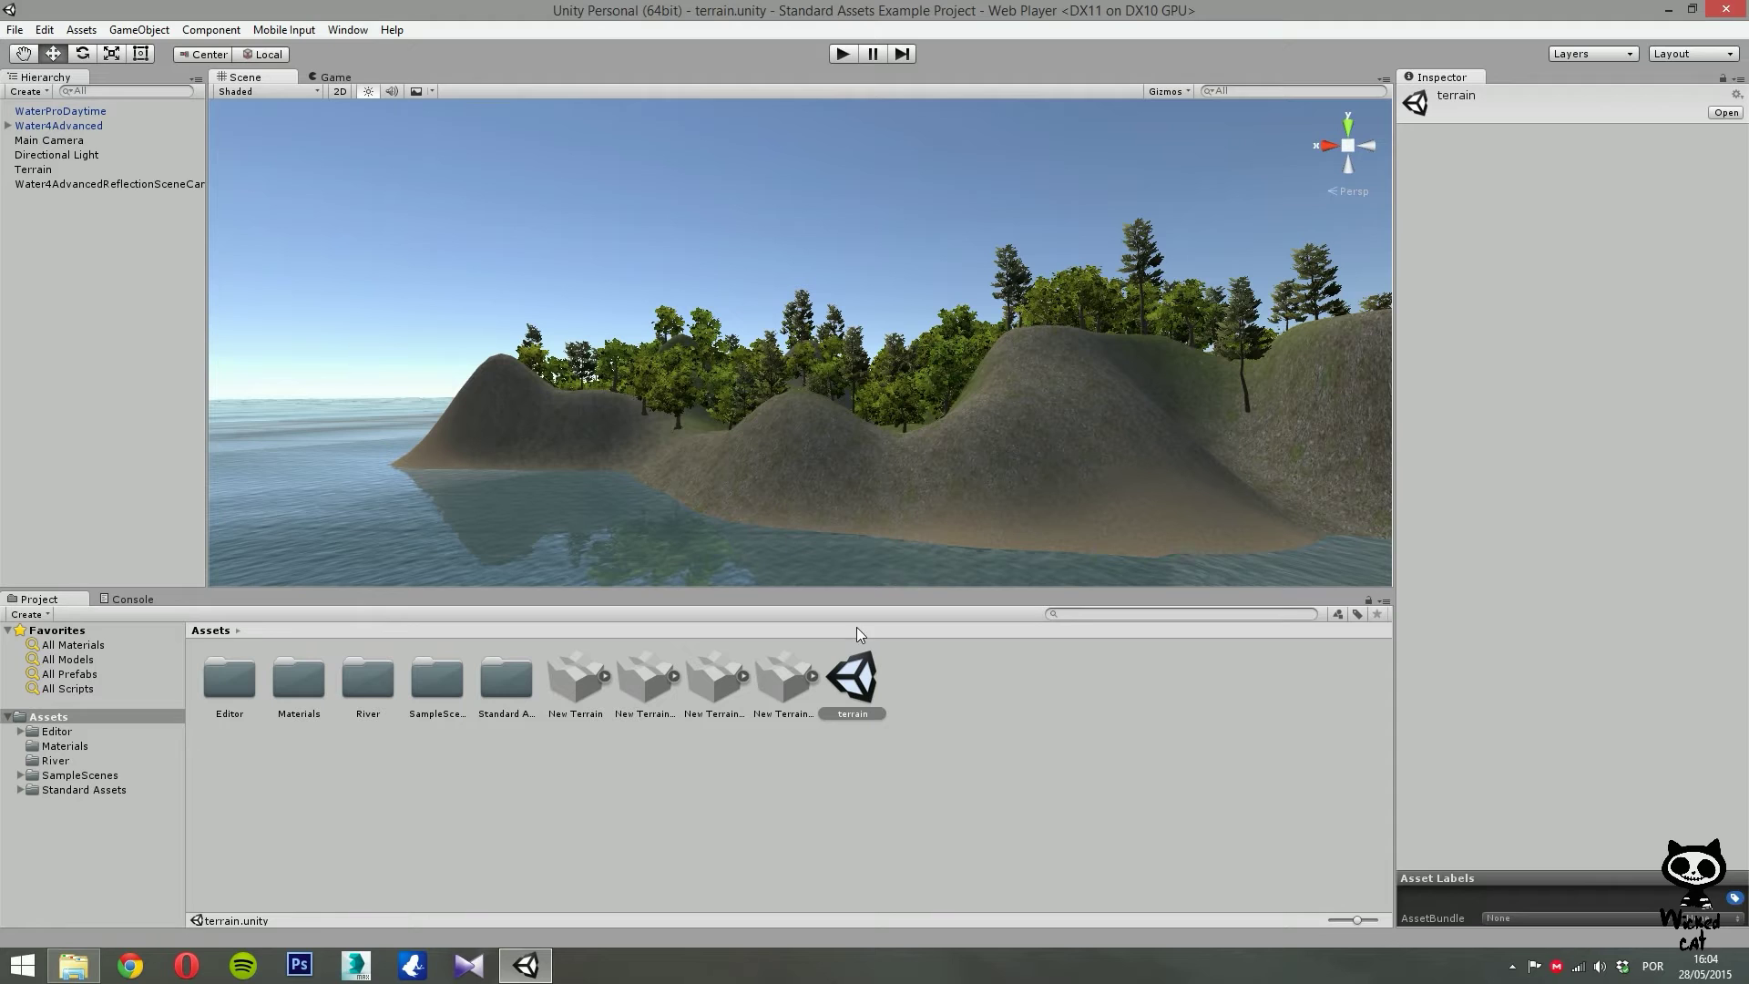
Create a new folder named Skyboxes in Assets.
{"action": "right_click", "coordinate": [999, 708]}
{"action": "mouse_move", "coordinate": [1069, 409]}
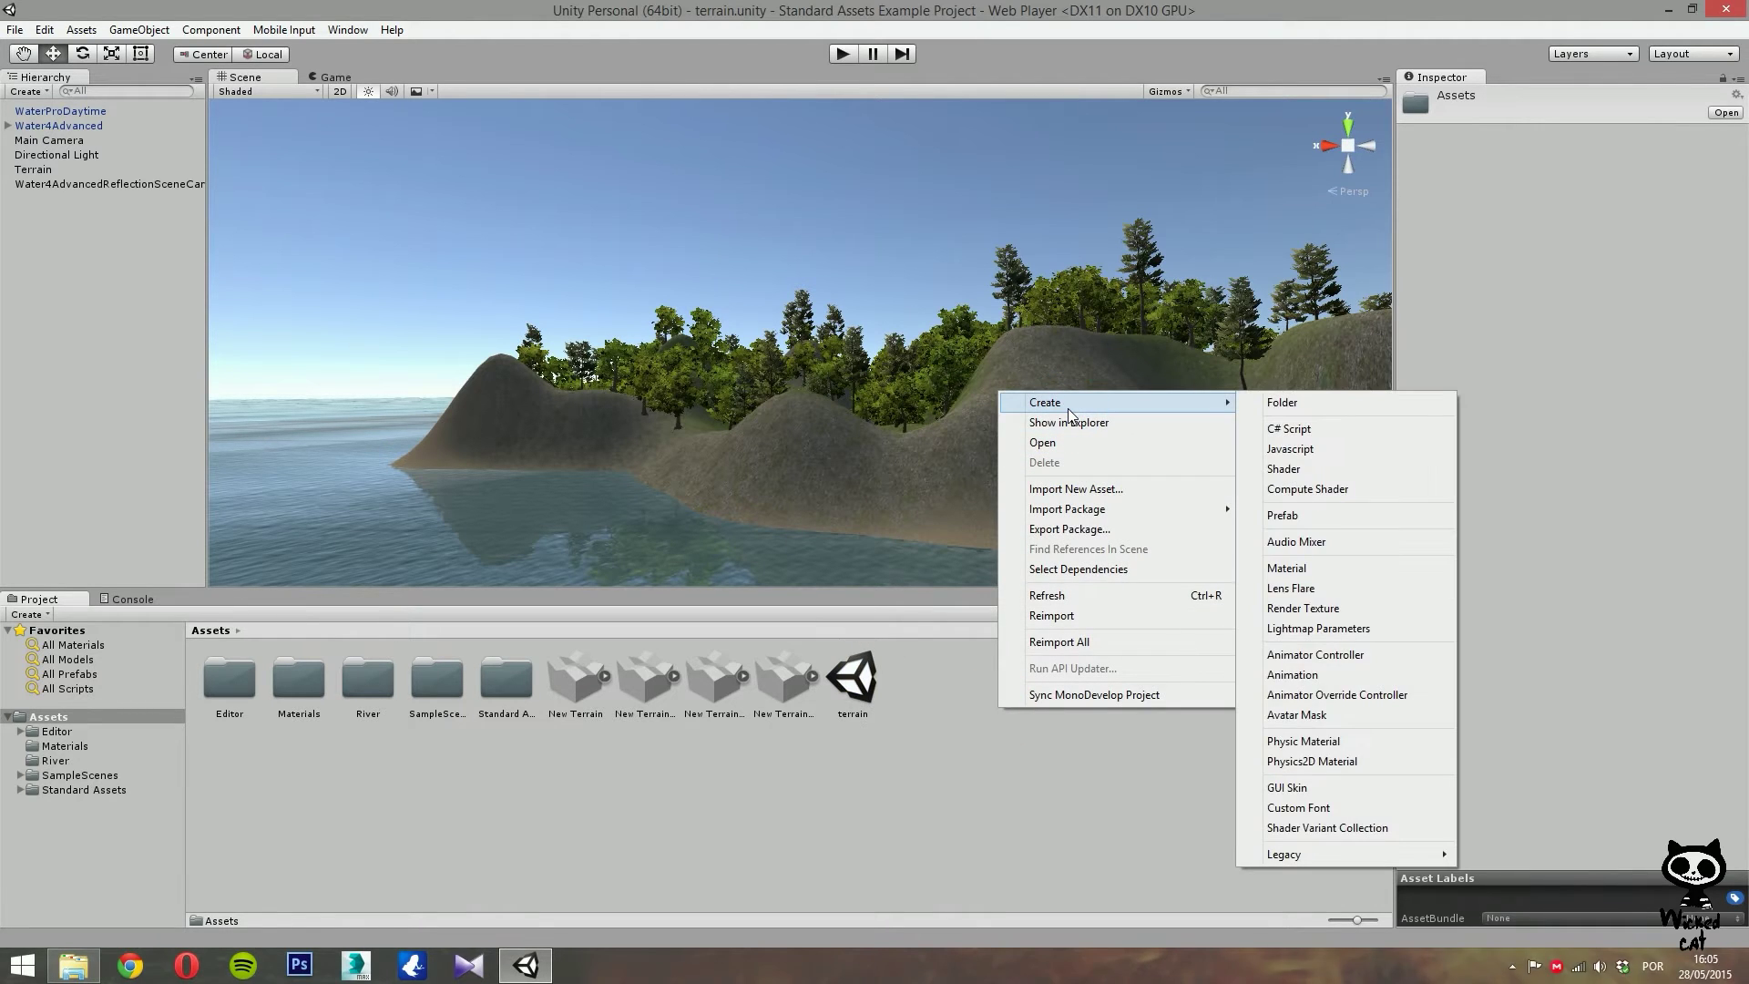
{"action": "left_click", "coordinate": [1257, 402]}
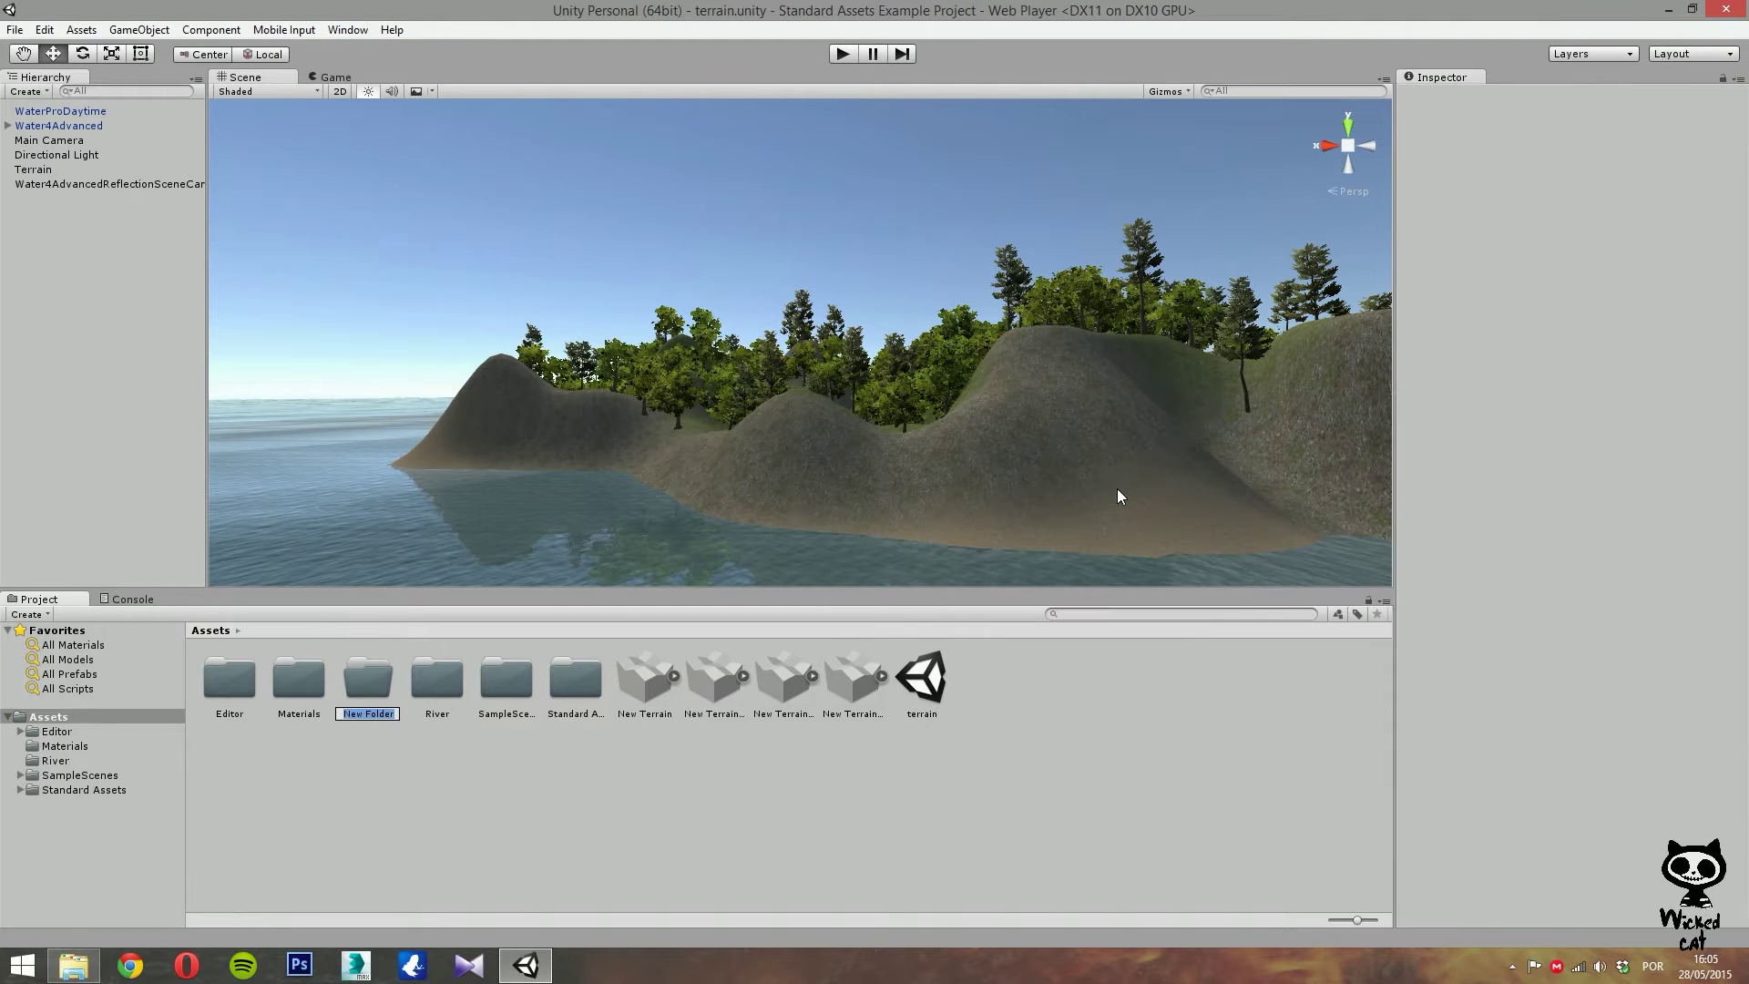
{"action": "type", "text": "Skyboxes"}
{"action": "key", "text": "Return"}
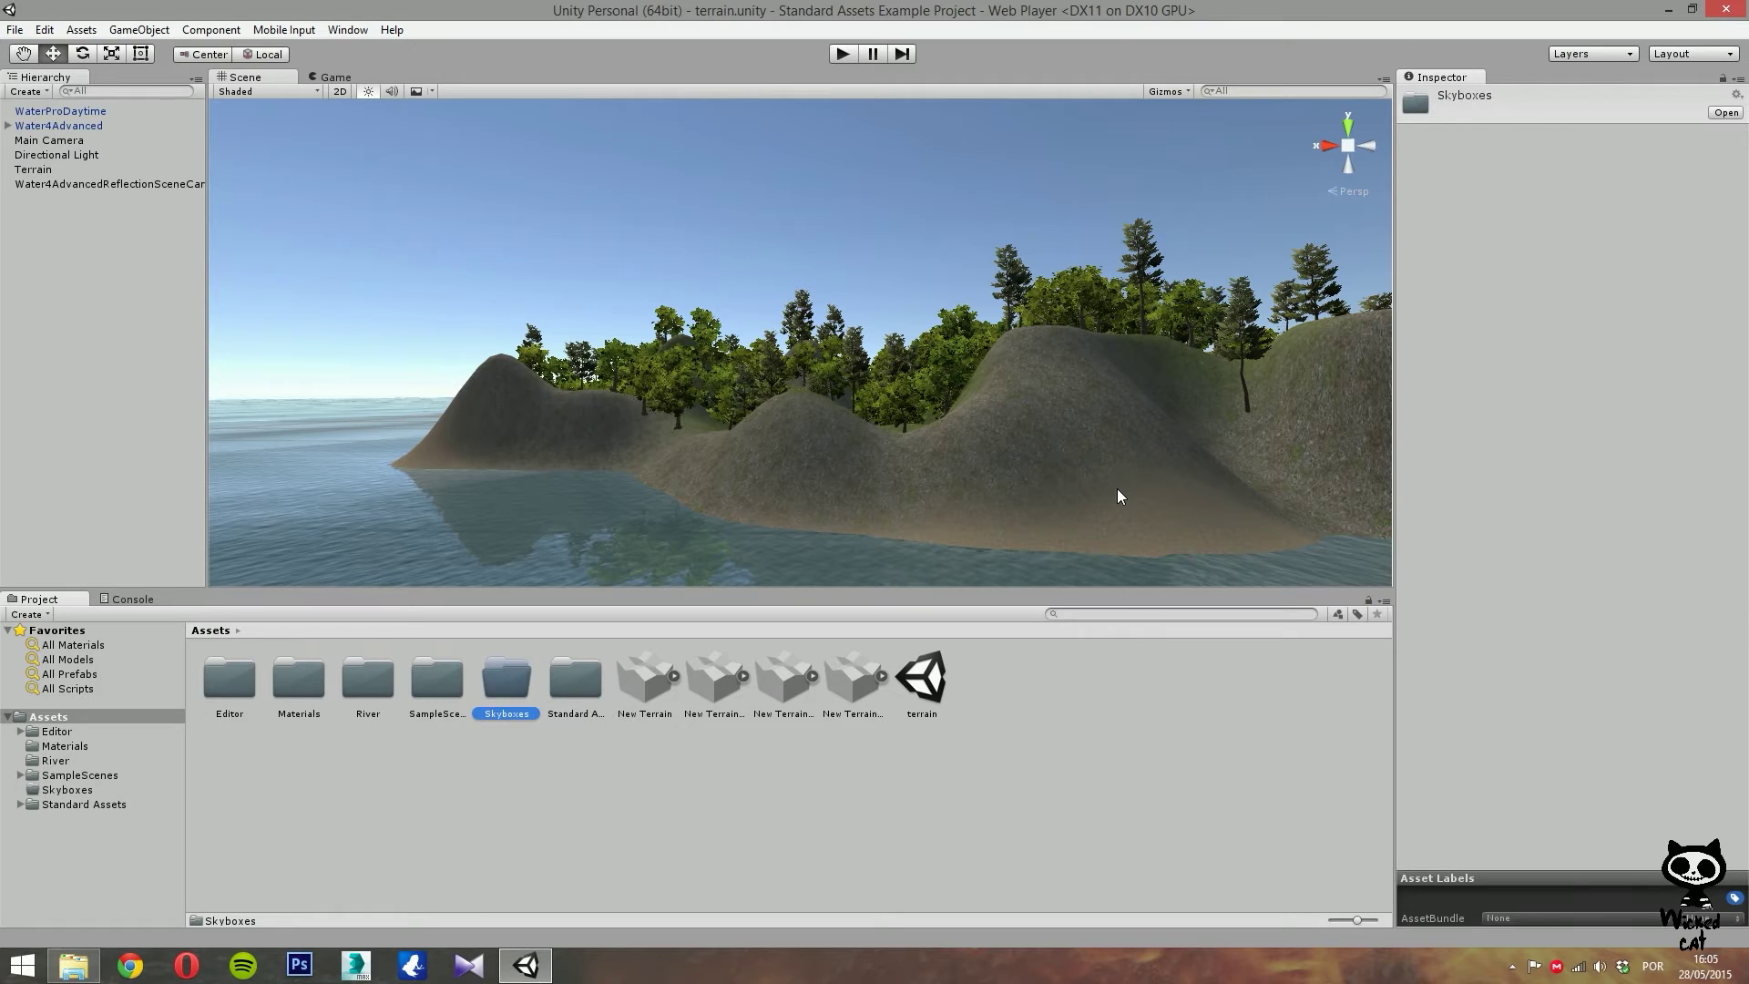
Inside Skyboxes, create a folder named Textures and open it.
{"action": "double_click", "coordinate": [510, 685]}
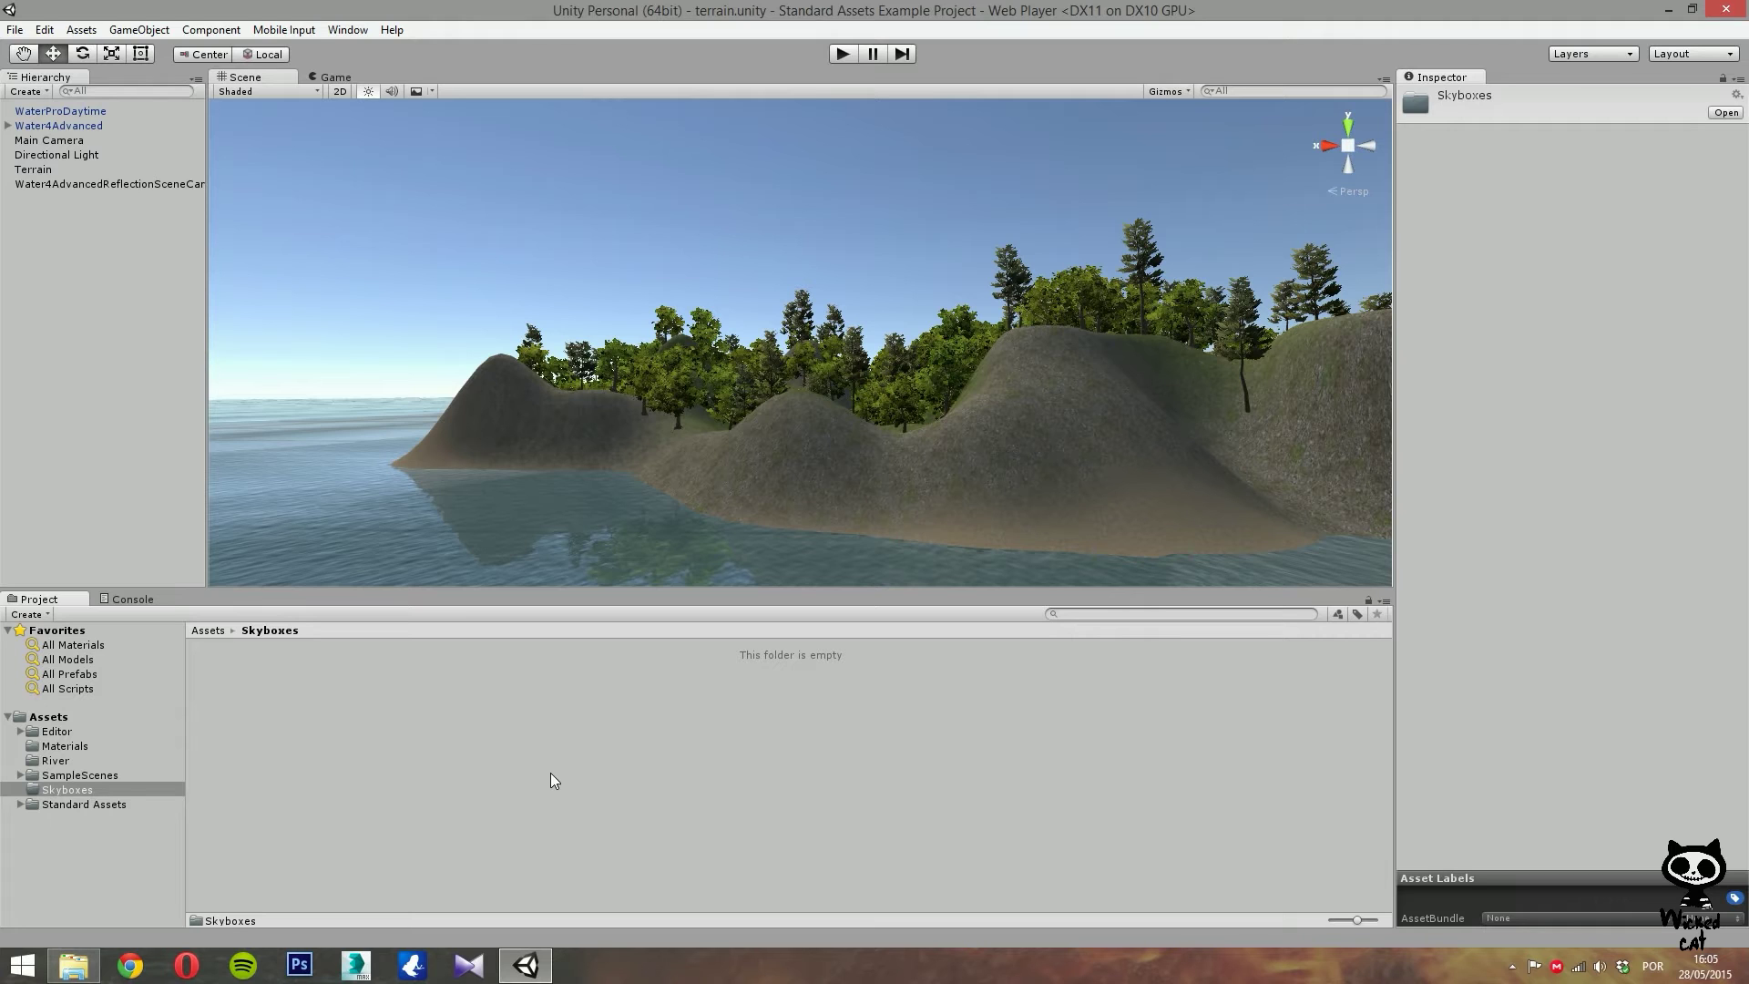
{"action": "right_click", "coordinate": [441, 710]}
{"action": "left_click", "coordinate": [554, 410]}
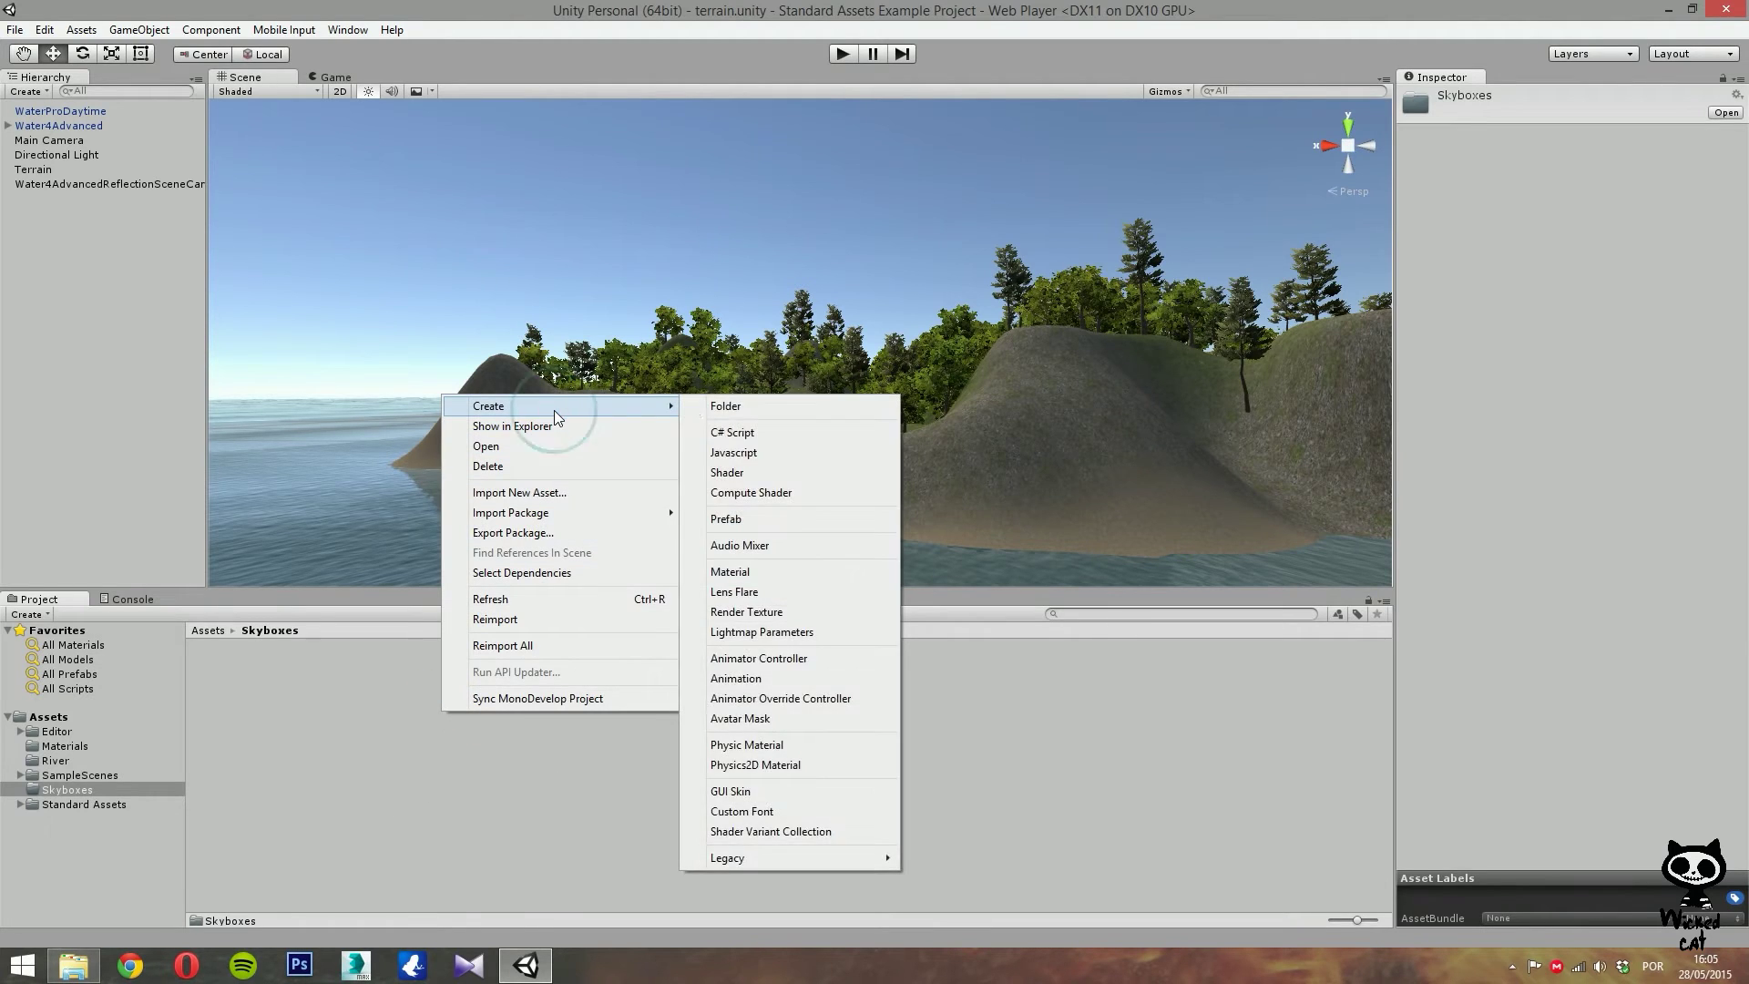
{"action": "left_click", "coordinate": [725, 407]}
{"action": "type", "text": "Textures"}
{"action": "key", "text": "Return"}
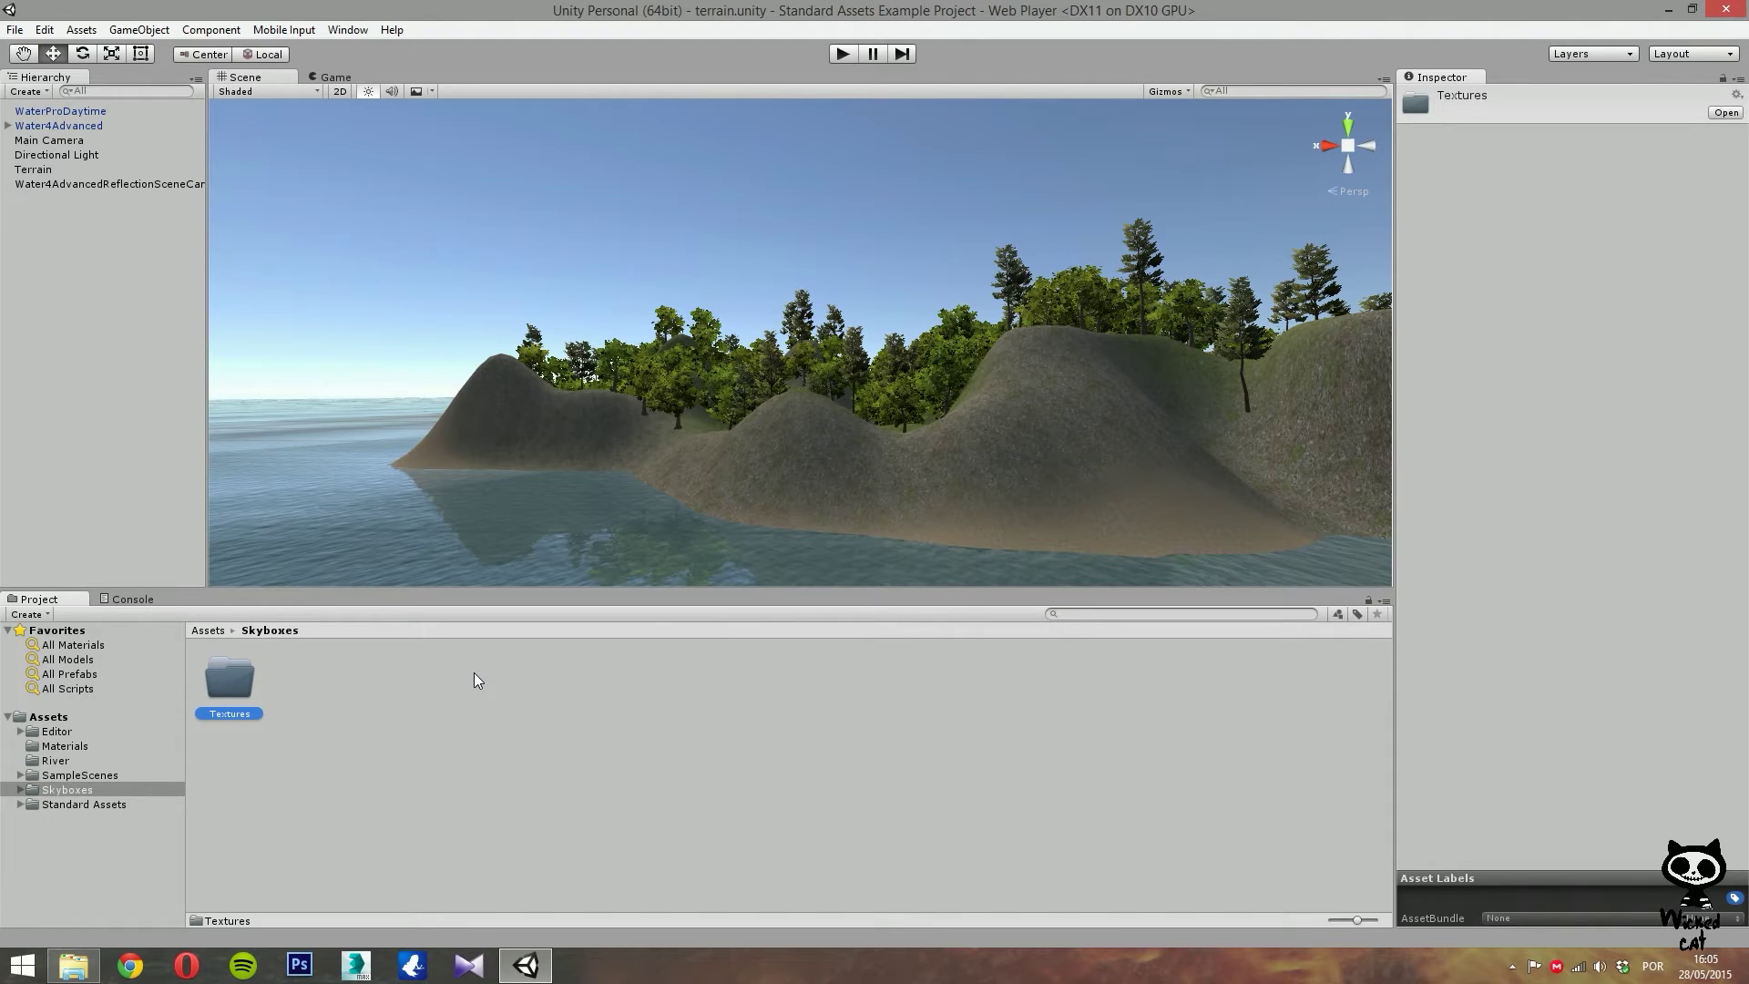
{"action": "double_click", "coordinate": [241, 680]}
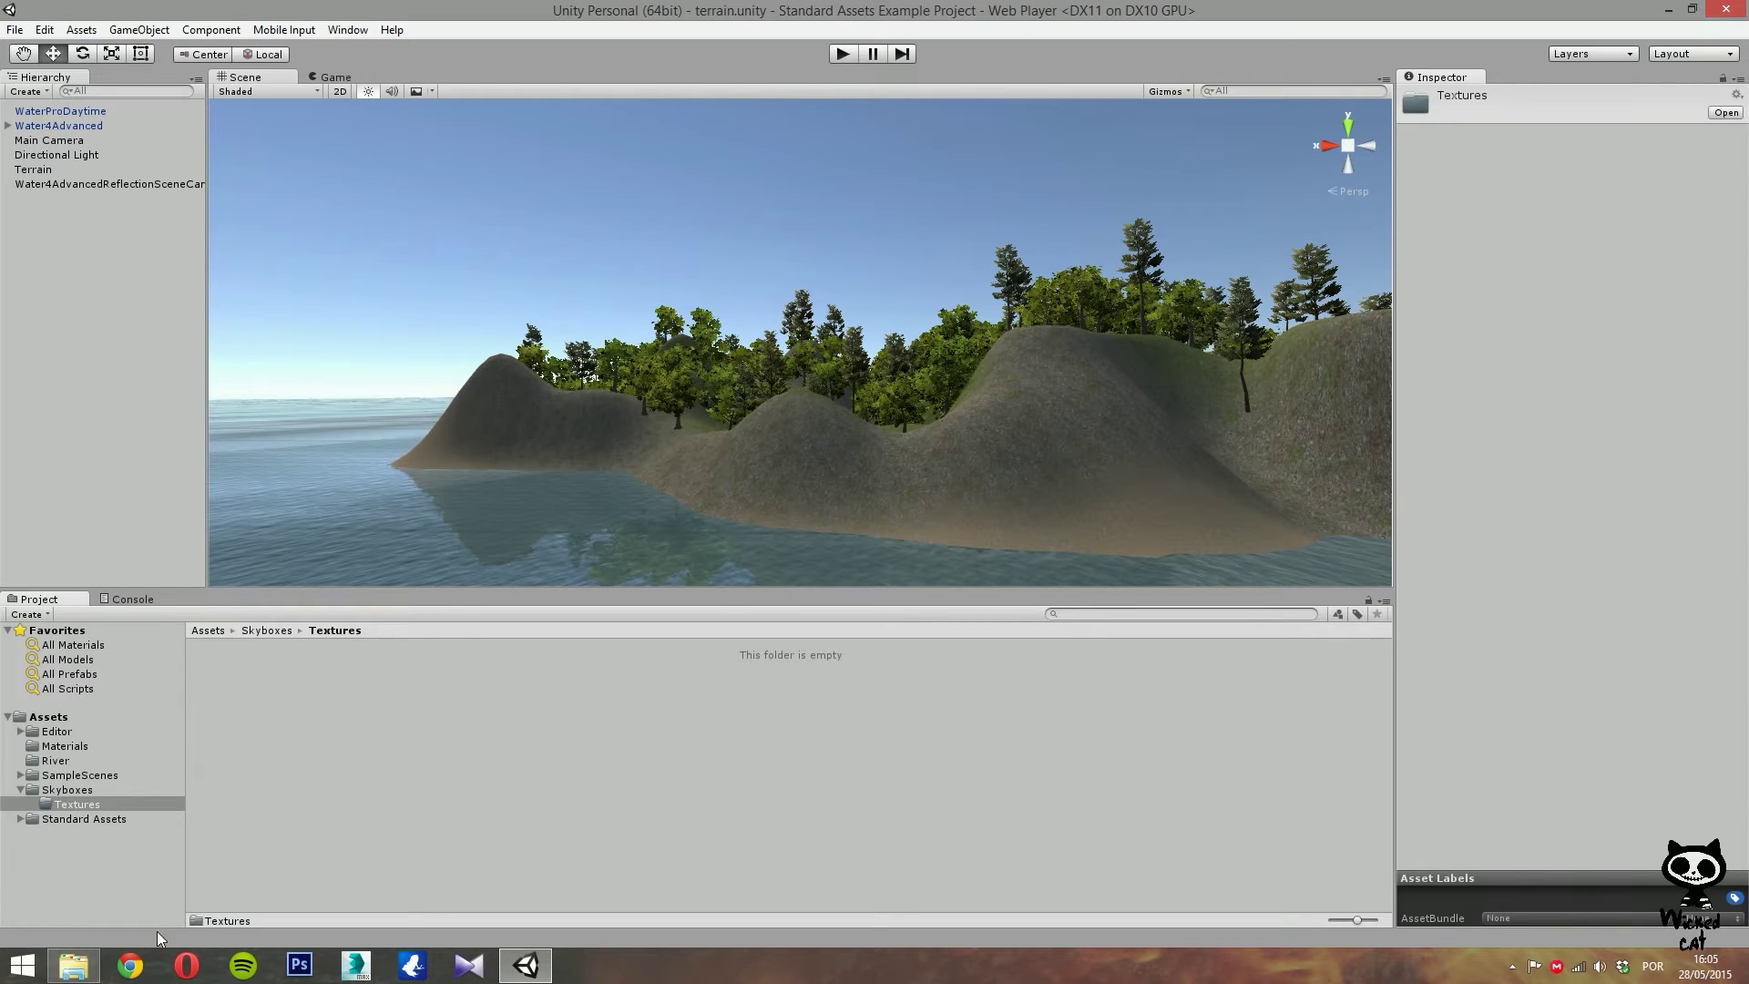
Import the six MoonShine images into Textures, inspect each one, then return to Skyboxes.
{"action": "left_click", "coordinate": [73, 966]}
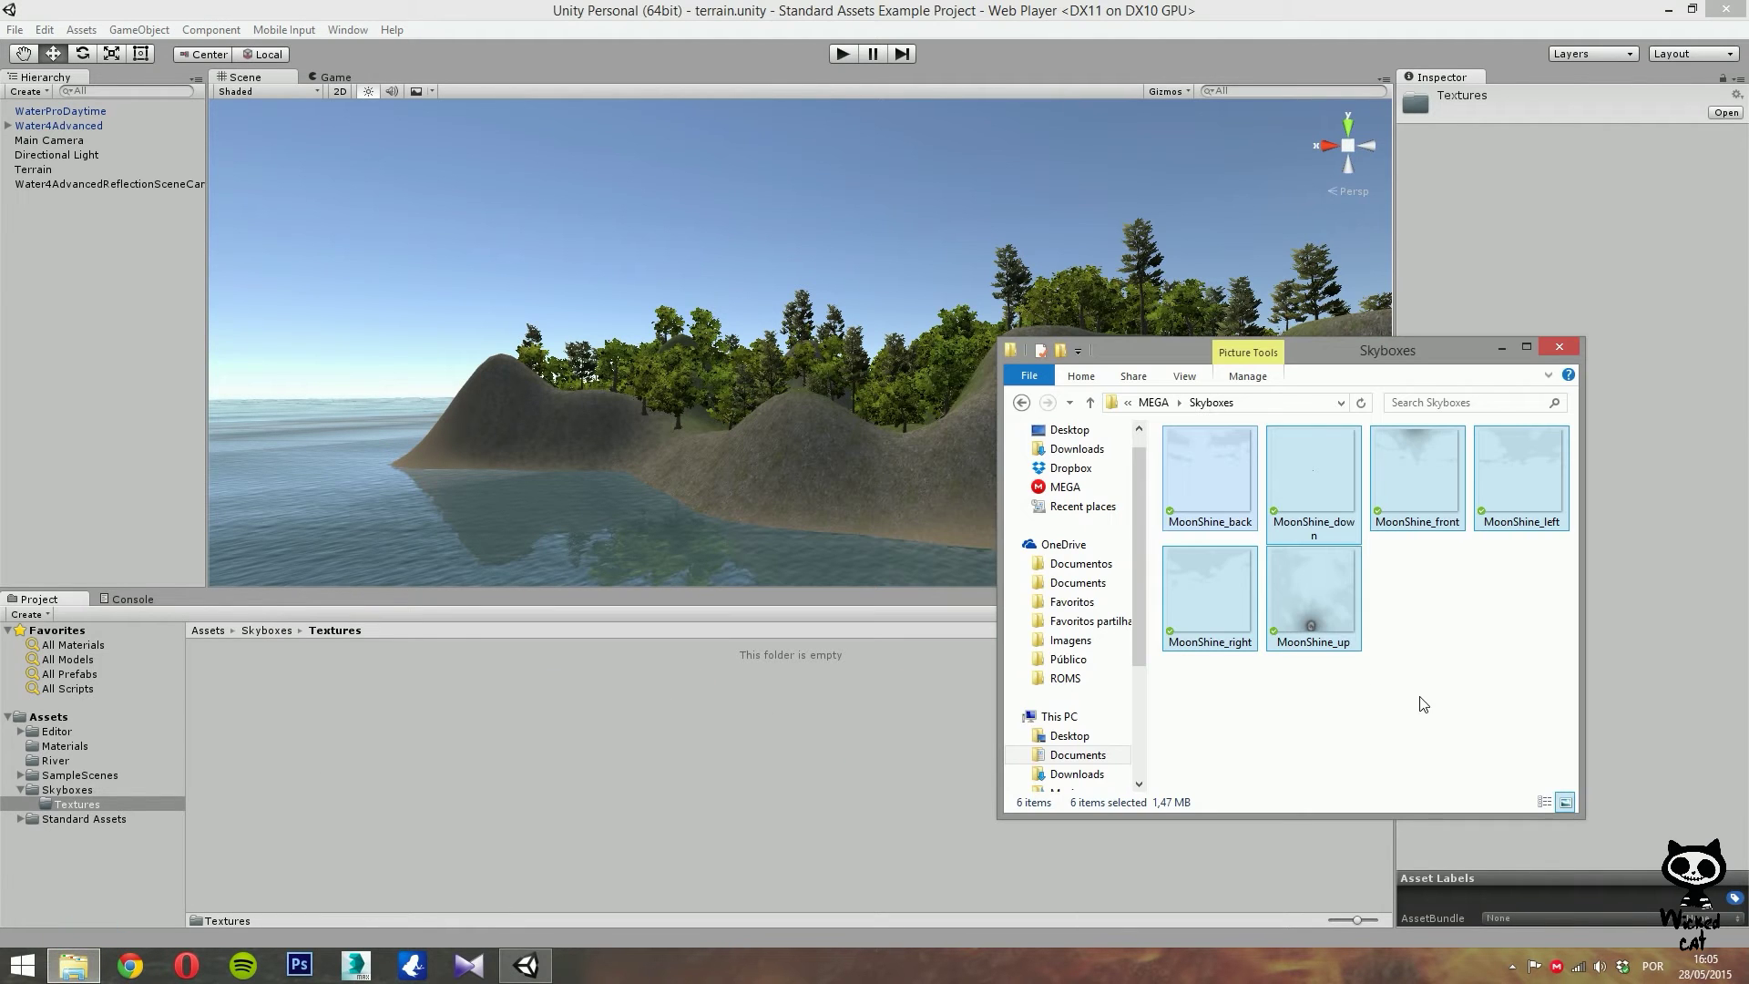
{"action": "left_click_drag", "start_coordinate": [1217, 580], "coordinate": [462, 739]}
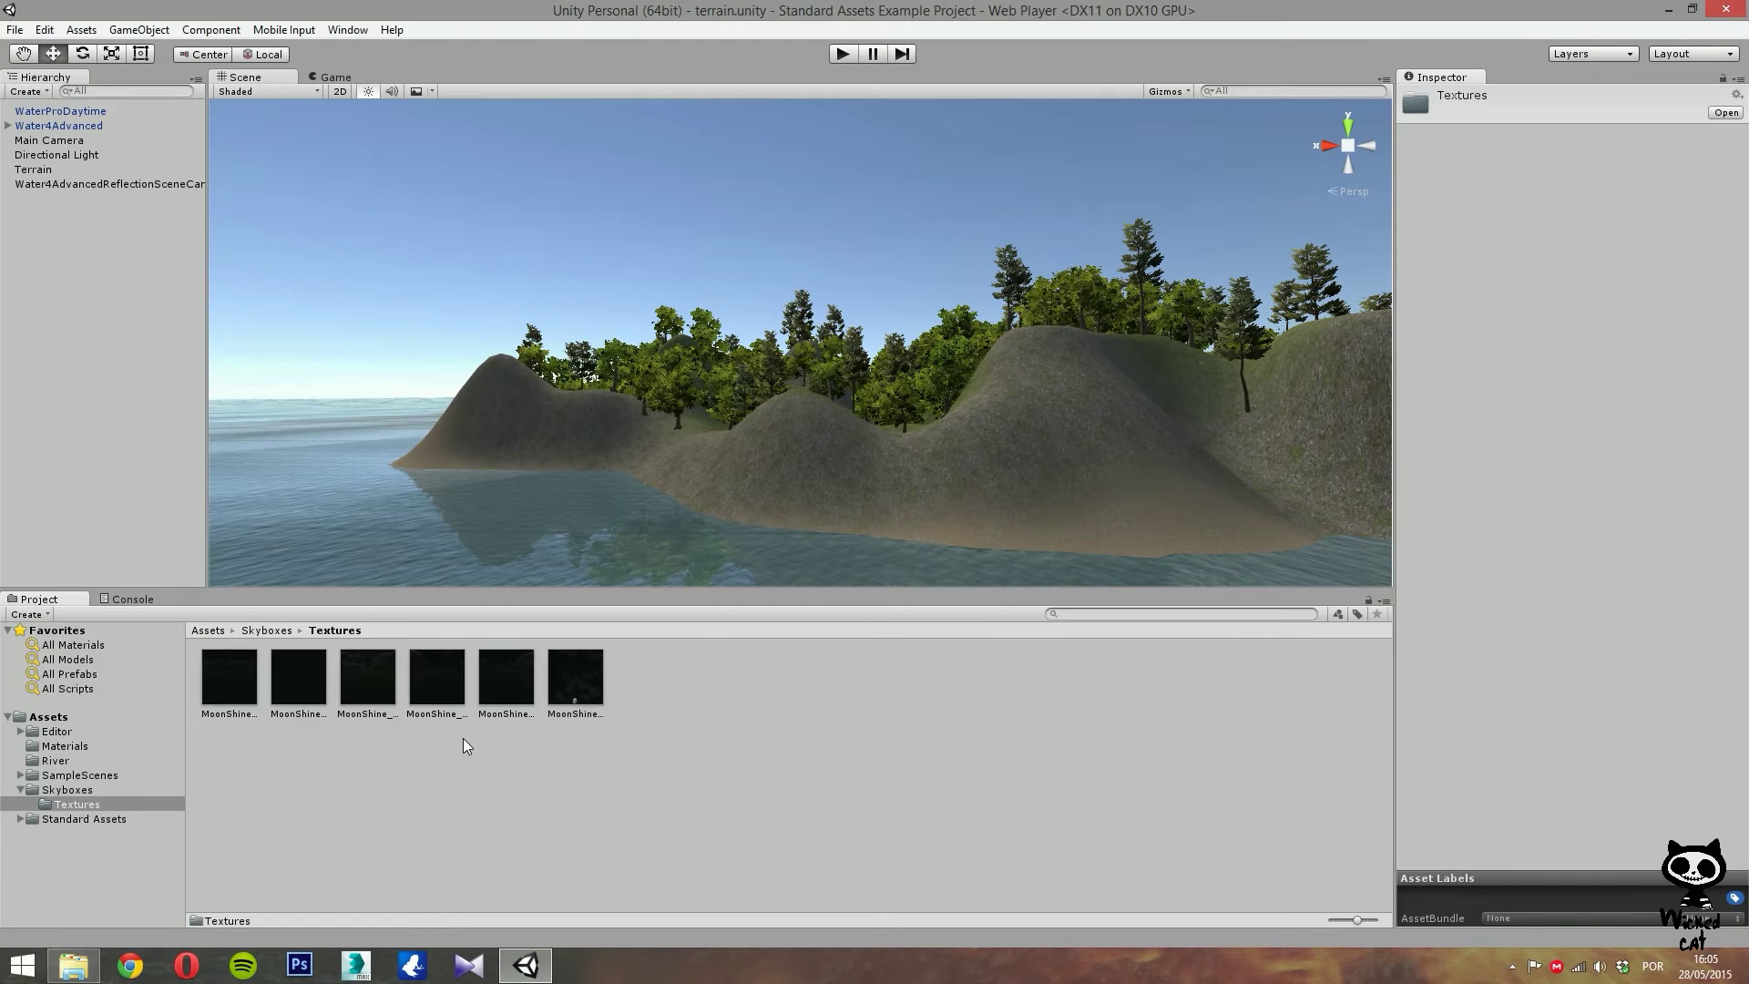
{"action": "left_click", "coordinate": [230, 676]}
{"action": "left_click", "coordinate": [304, 680]}
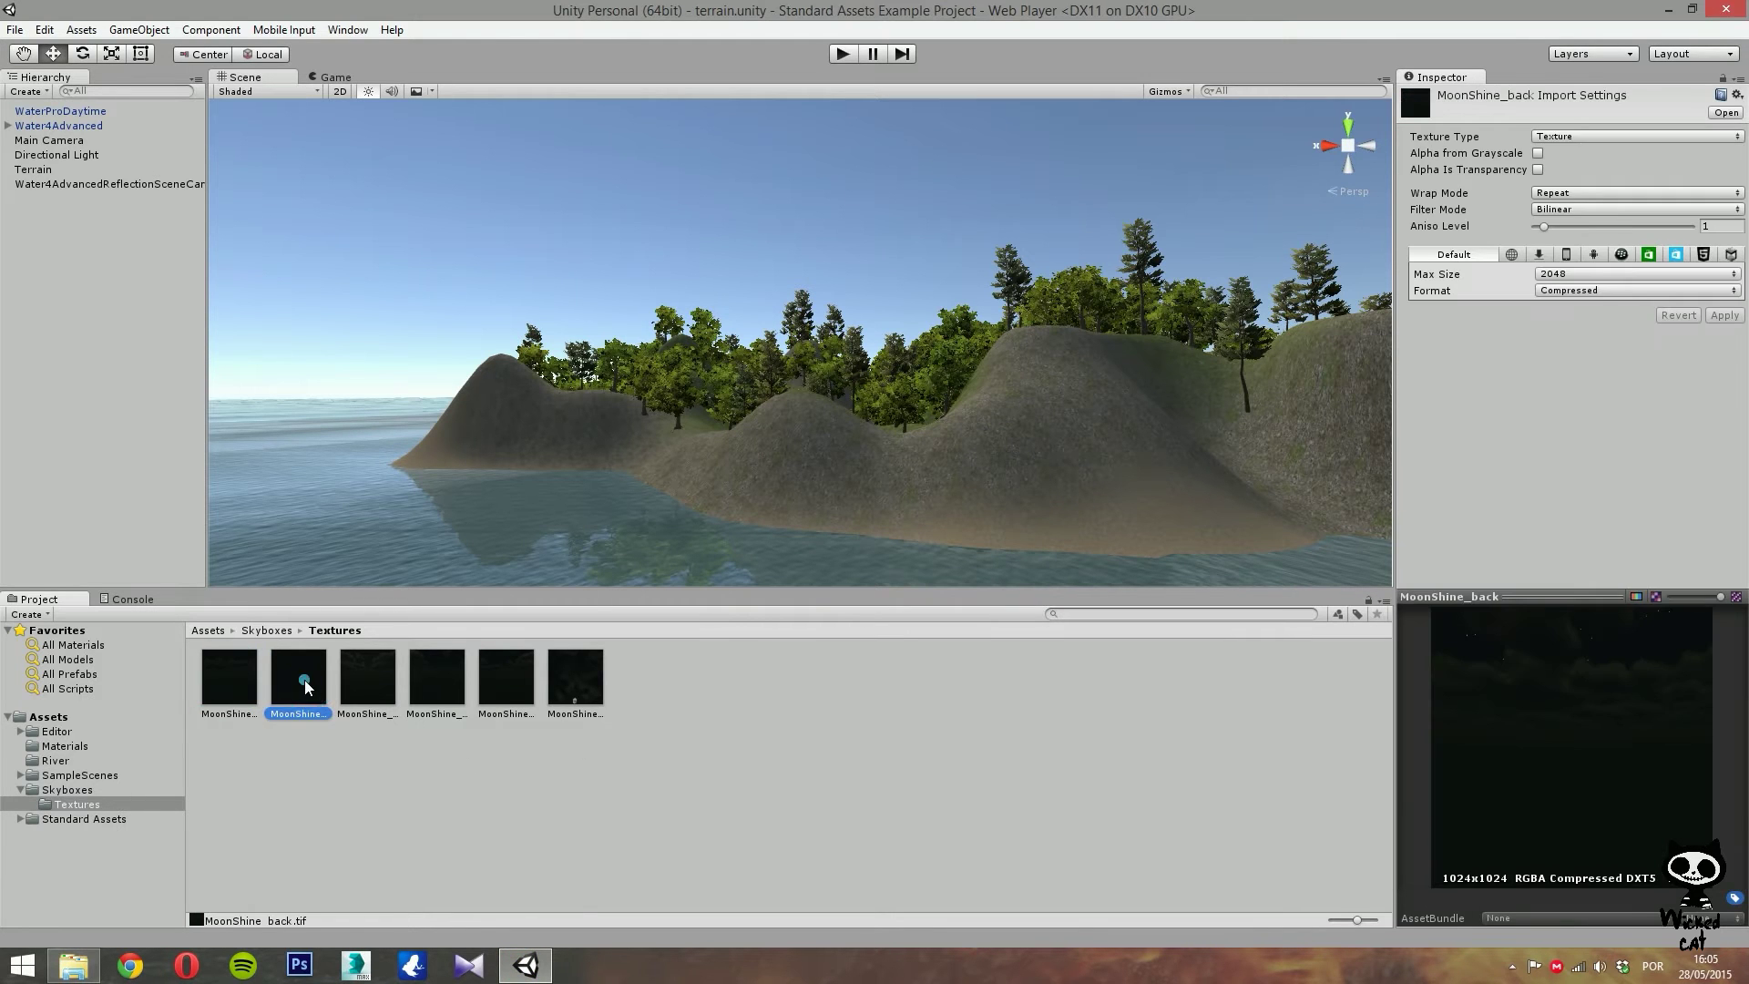
{"action": "left_click", "coordinate": [447, 684]}
{"action": "left_click", "coordinate": [507, 679]}
{"action": "left_click", "coordinate": [565, 676]}
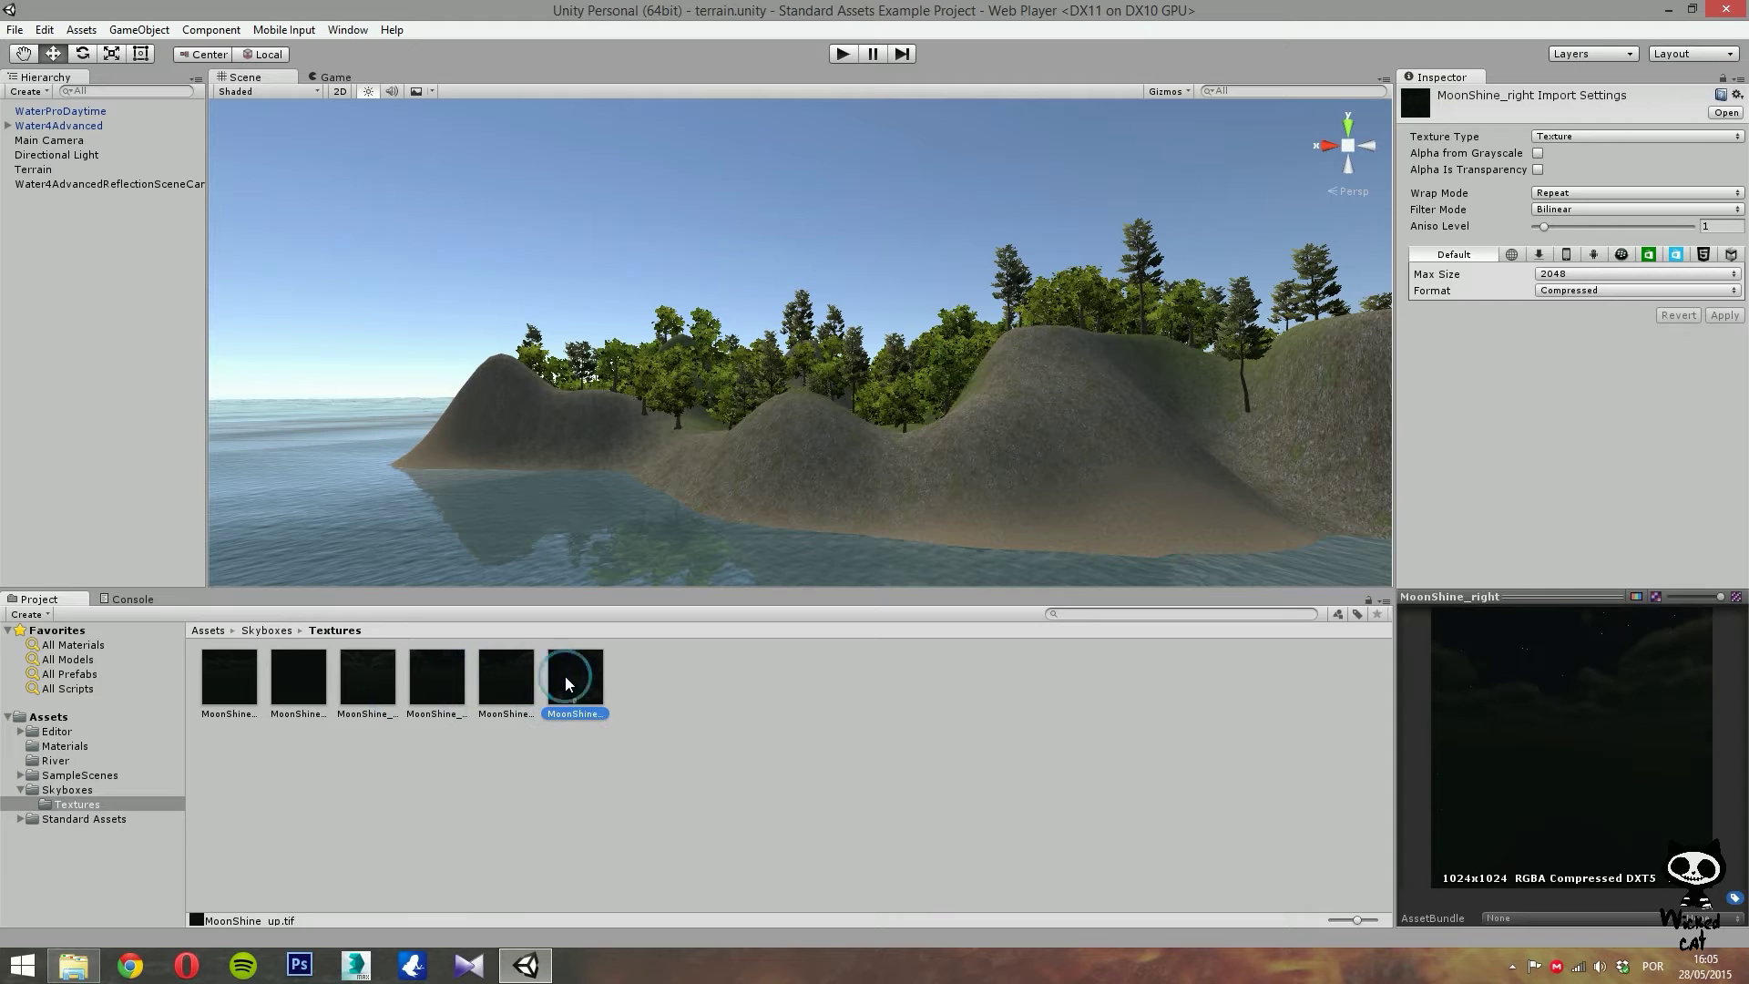
{"action": "left_click", "coordinate": [298, 675]}
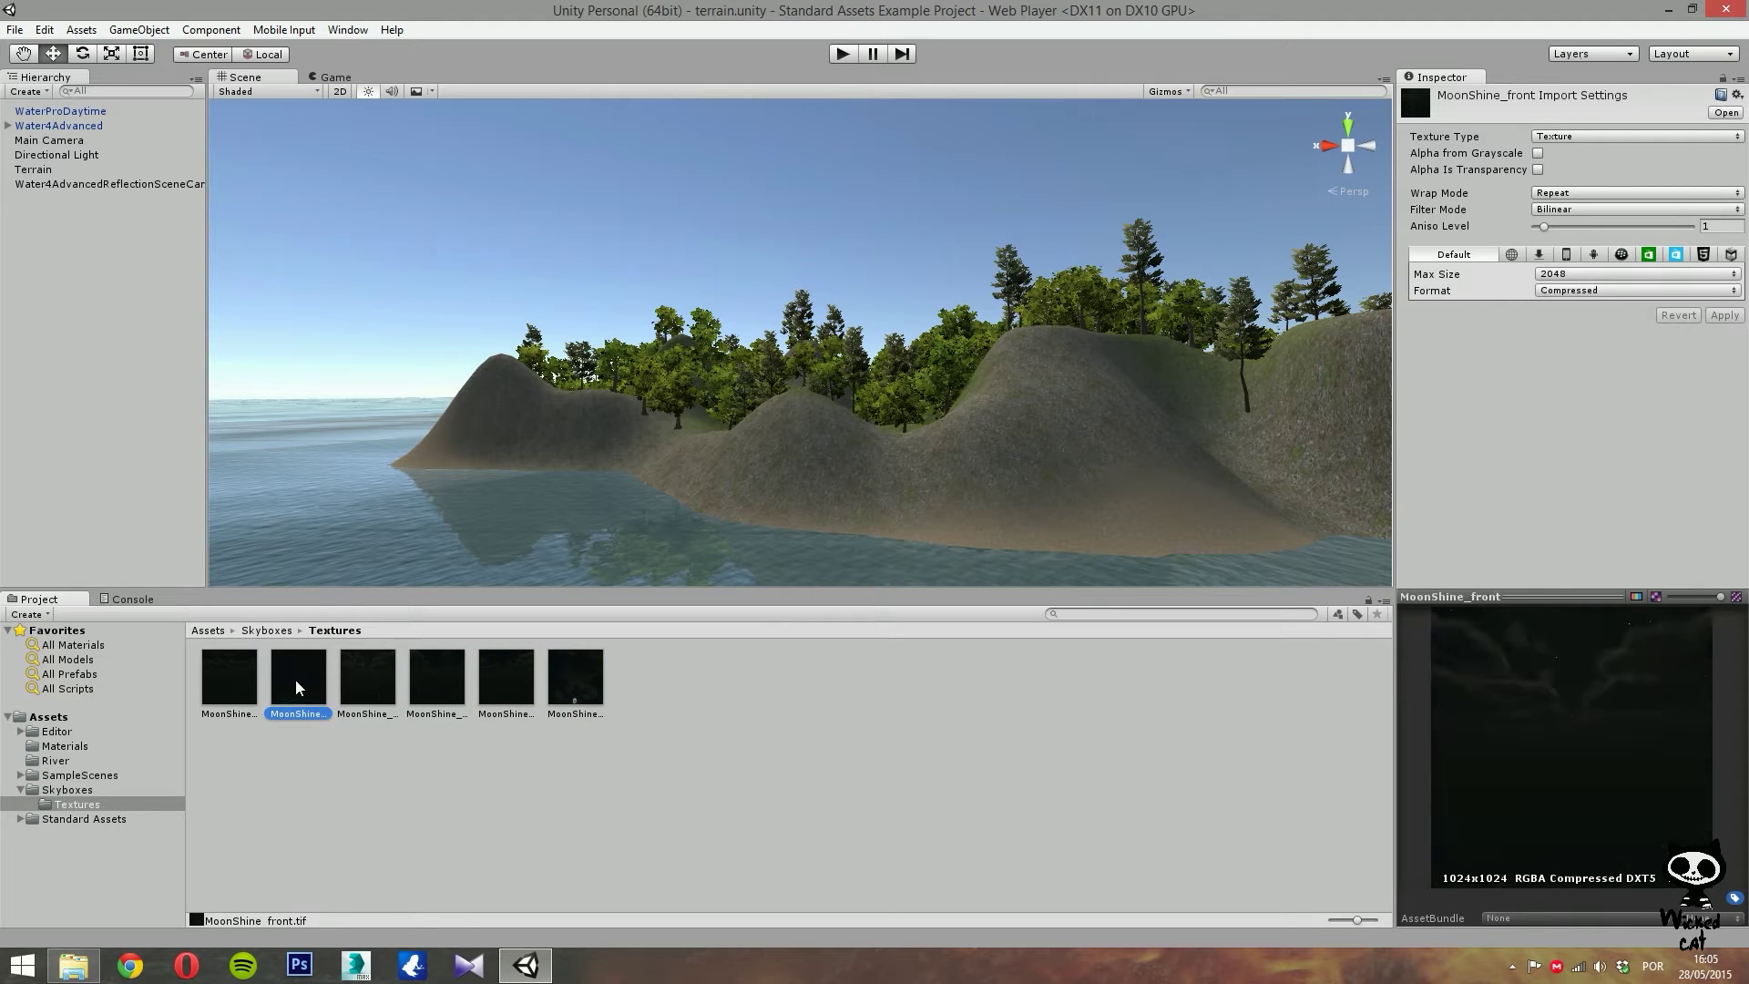
{"action": "left_click", "coordinate": [72, 790]}
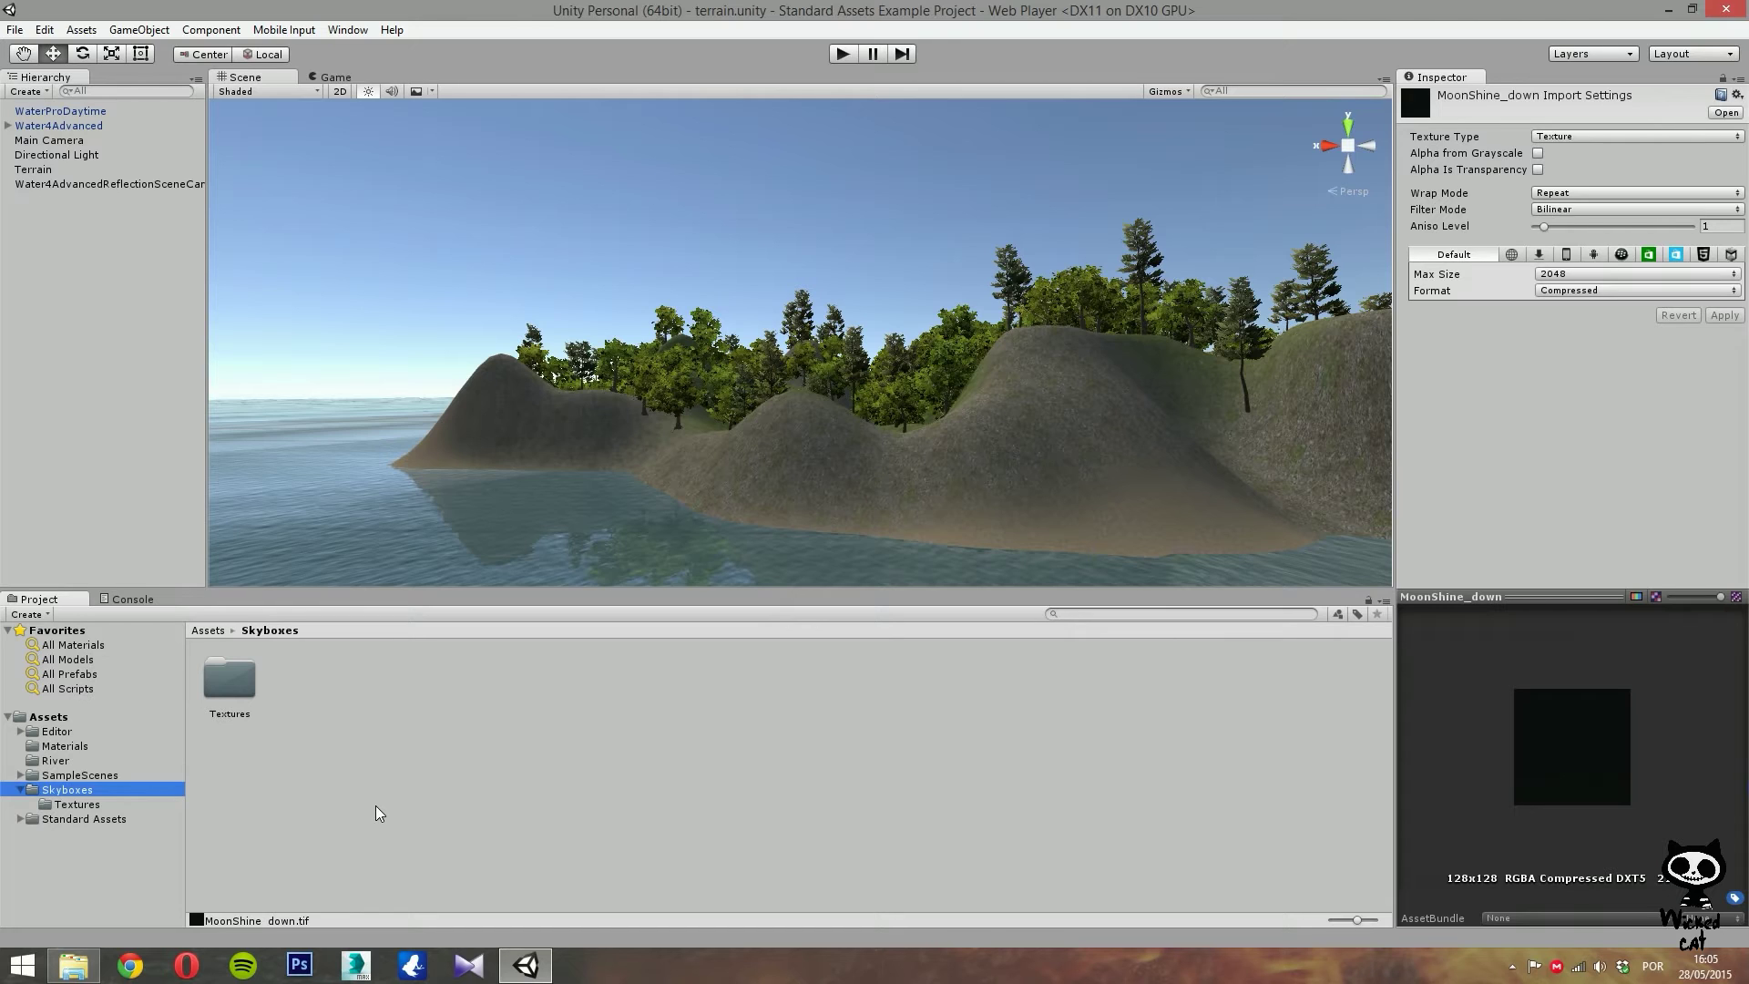
Create a new material named Skybox1 in the Skyboxes folder.
{"action": "right_click", "coordinate": [351, 681]}
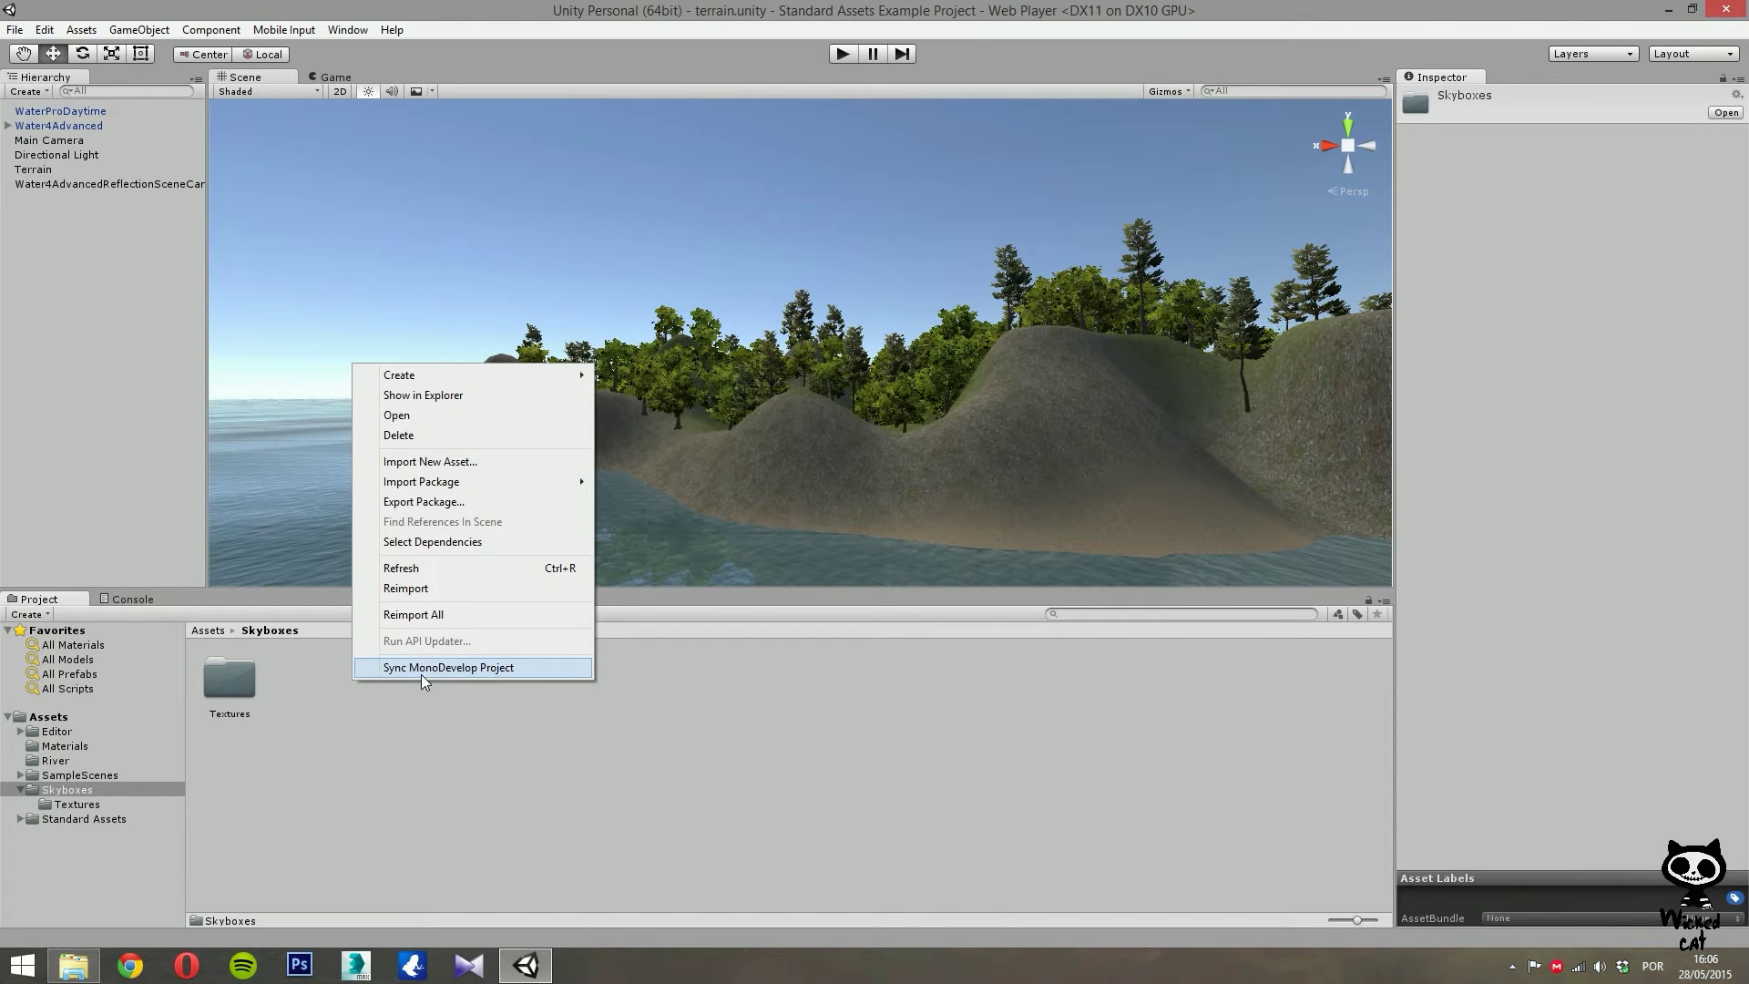
{"action": "mouse_move", "coordinate": [472, 381]}
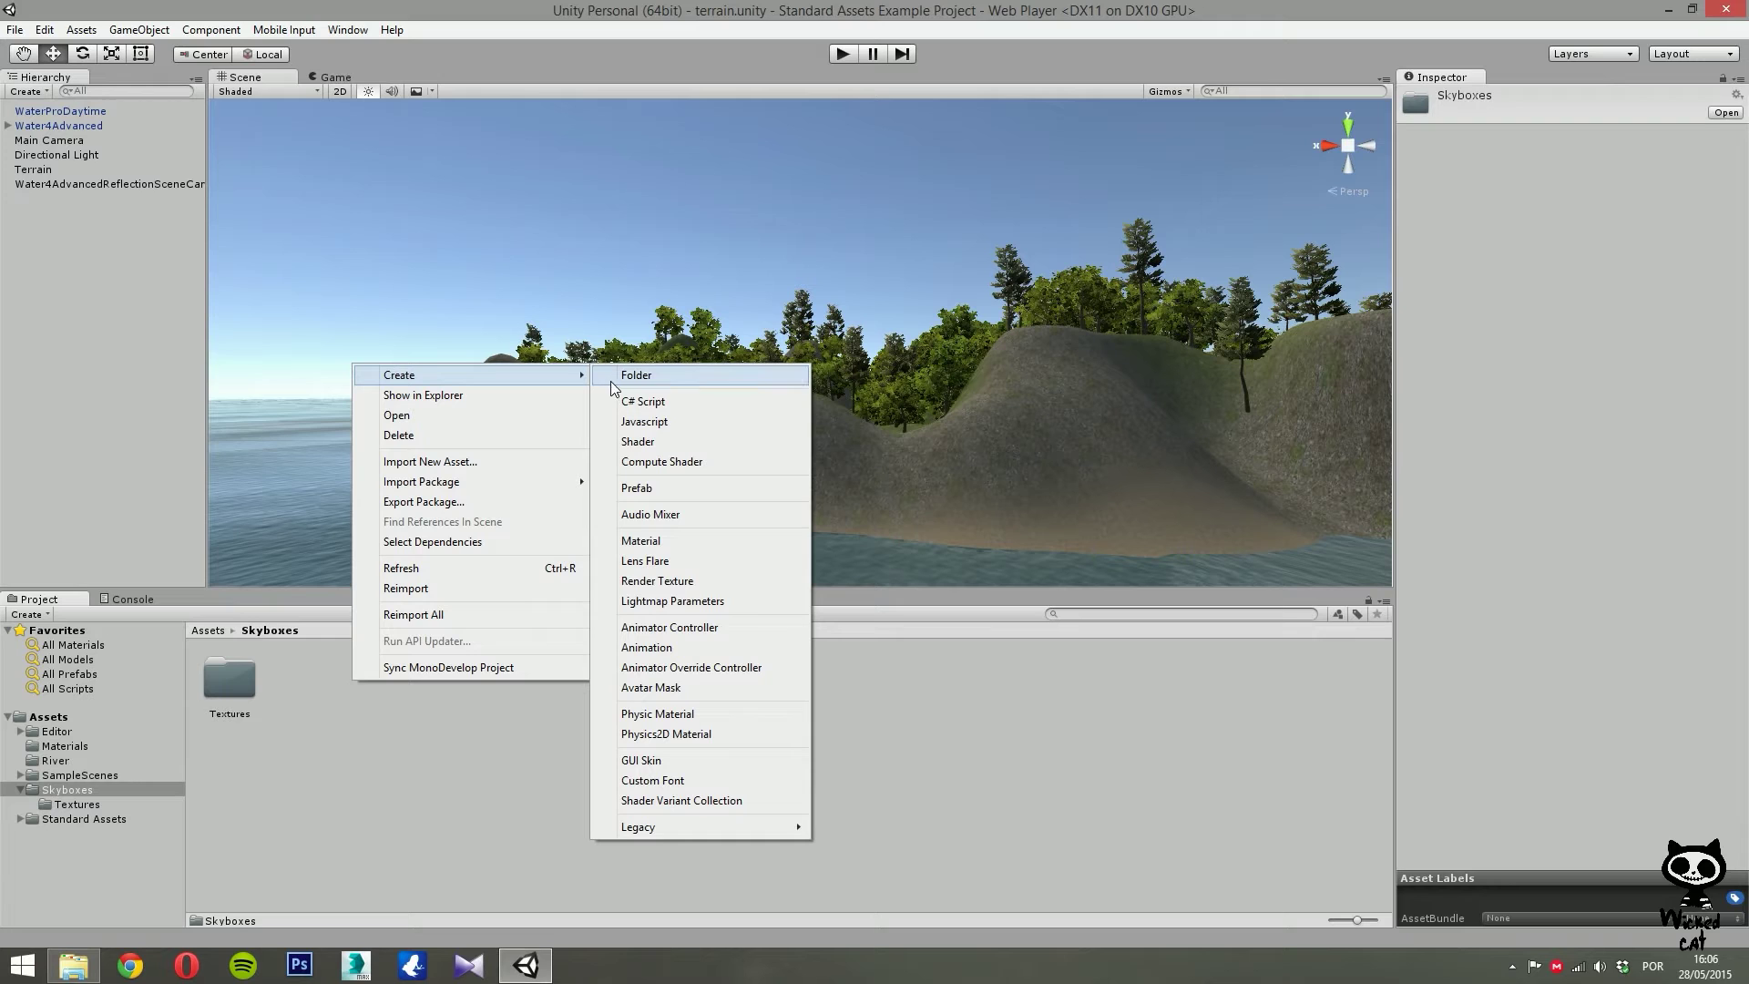
{"action": "left_click", "coordinate": [642, 541]}
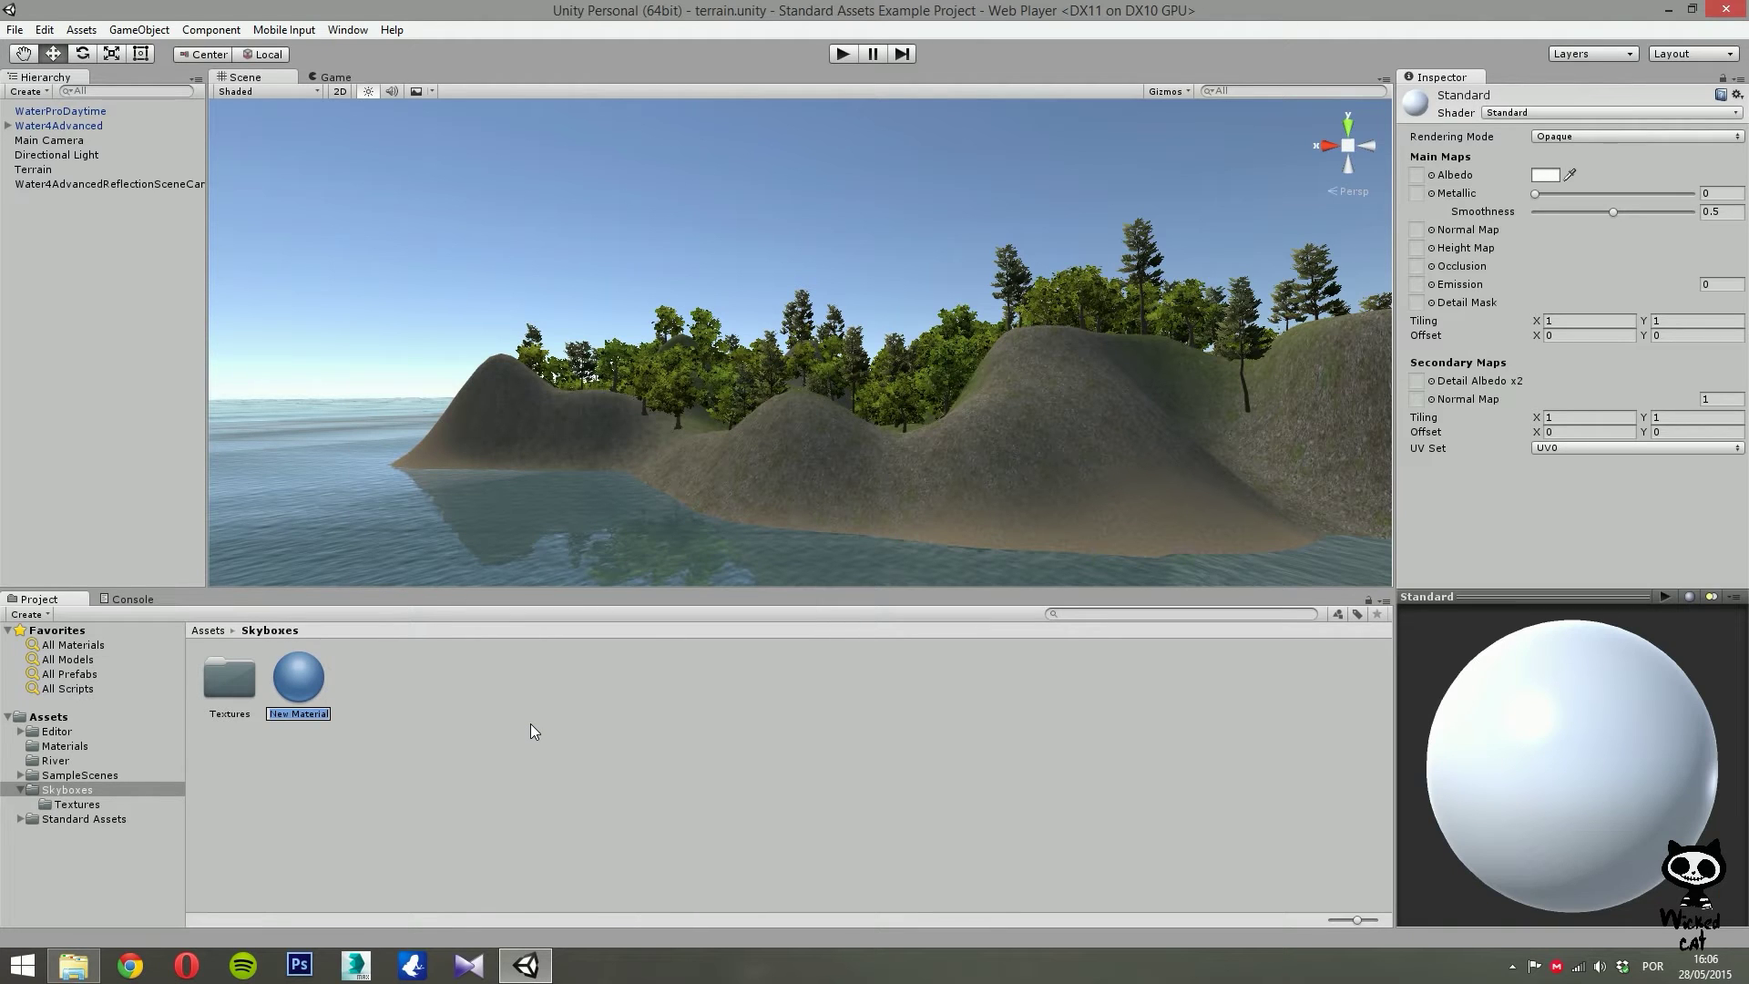
{"action": "type", "text": "Skybox1"}
{"action": "key", "text": "Return"}
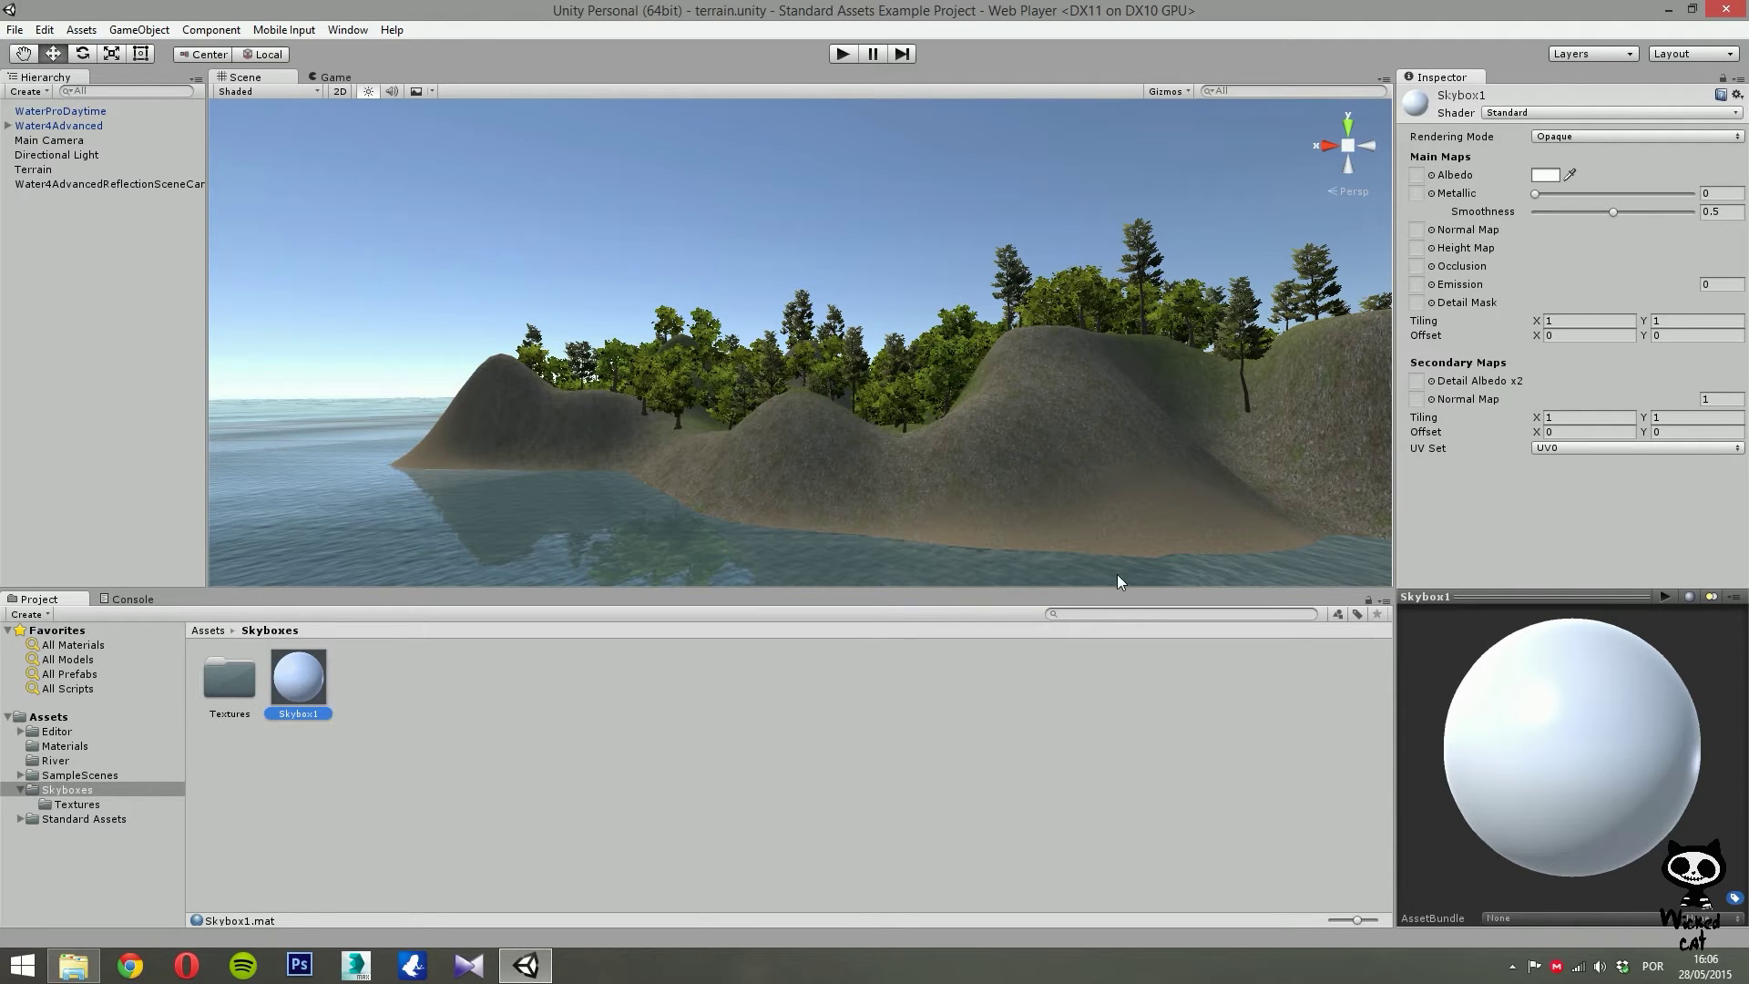
Set Skybox1's shader to Skybox/6 Sided.
{"action": "left_click", "coordinate": [1533, 113]}
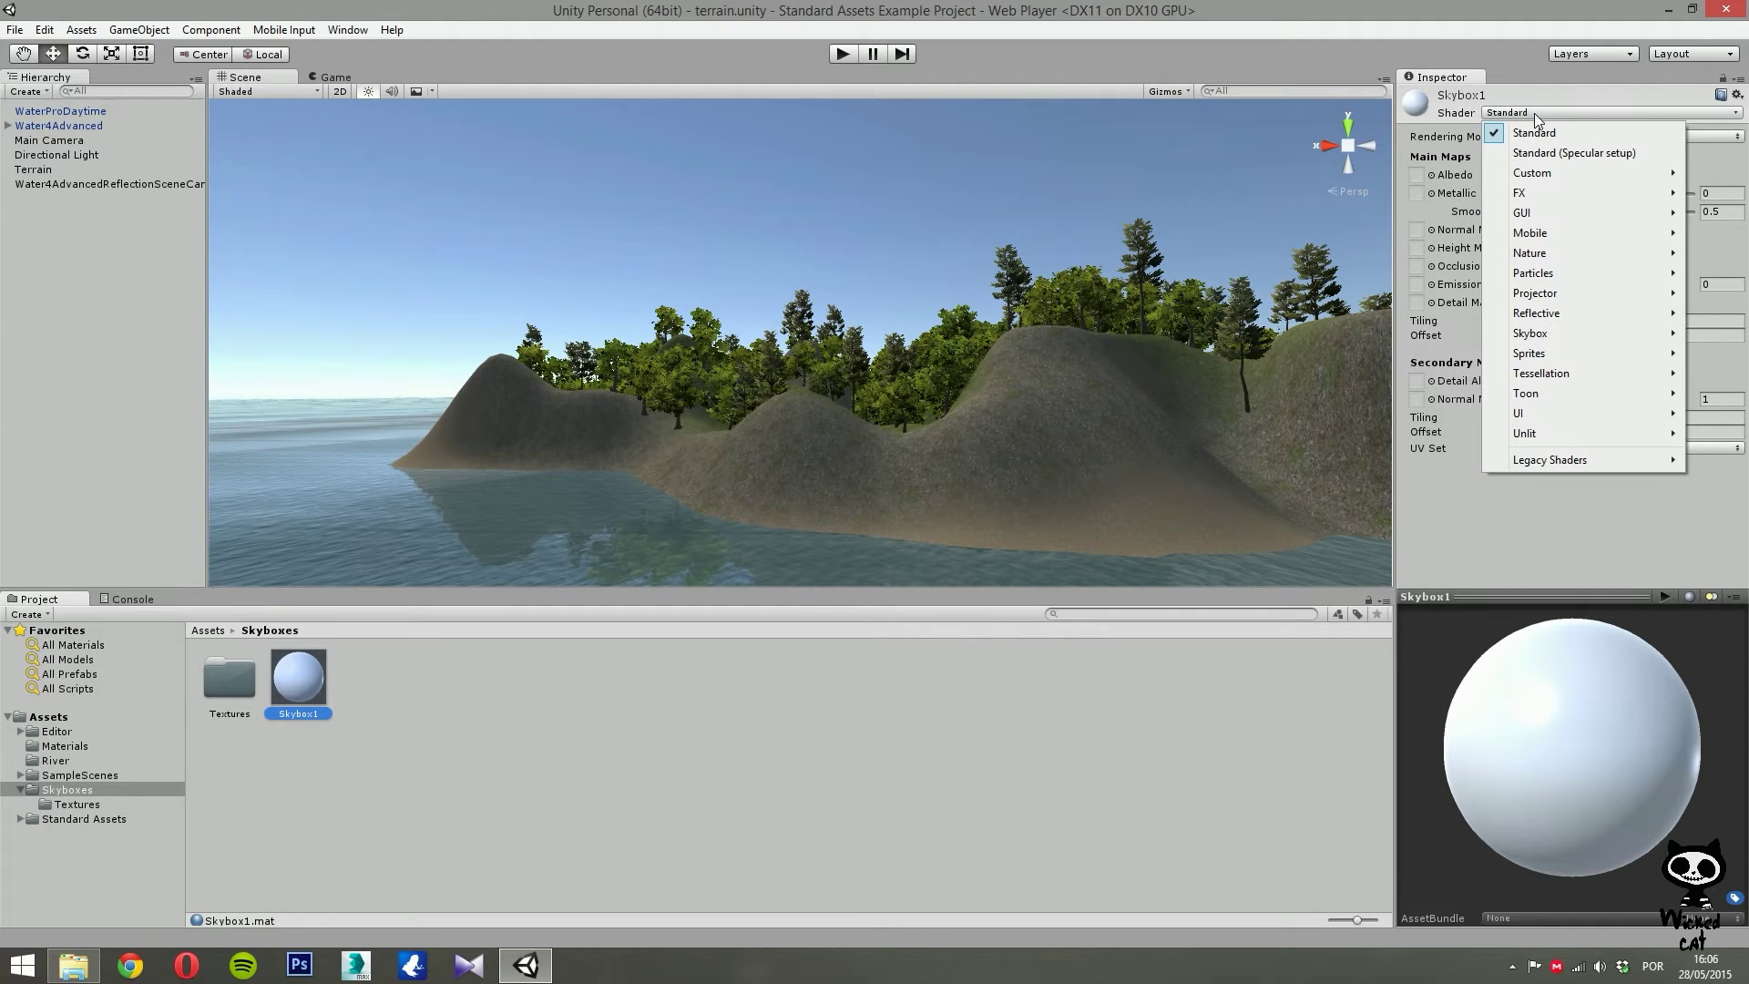
{"action": "mouse_move", "coordinate": [1547, 334]}
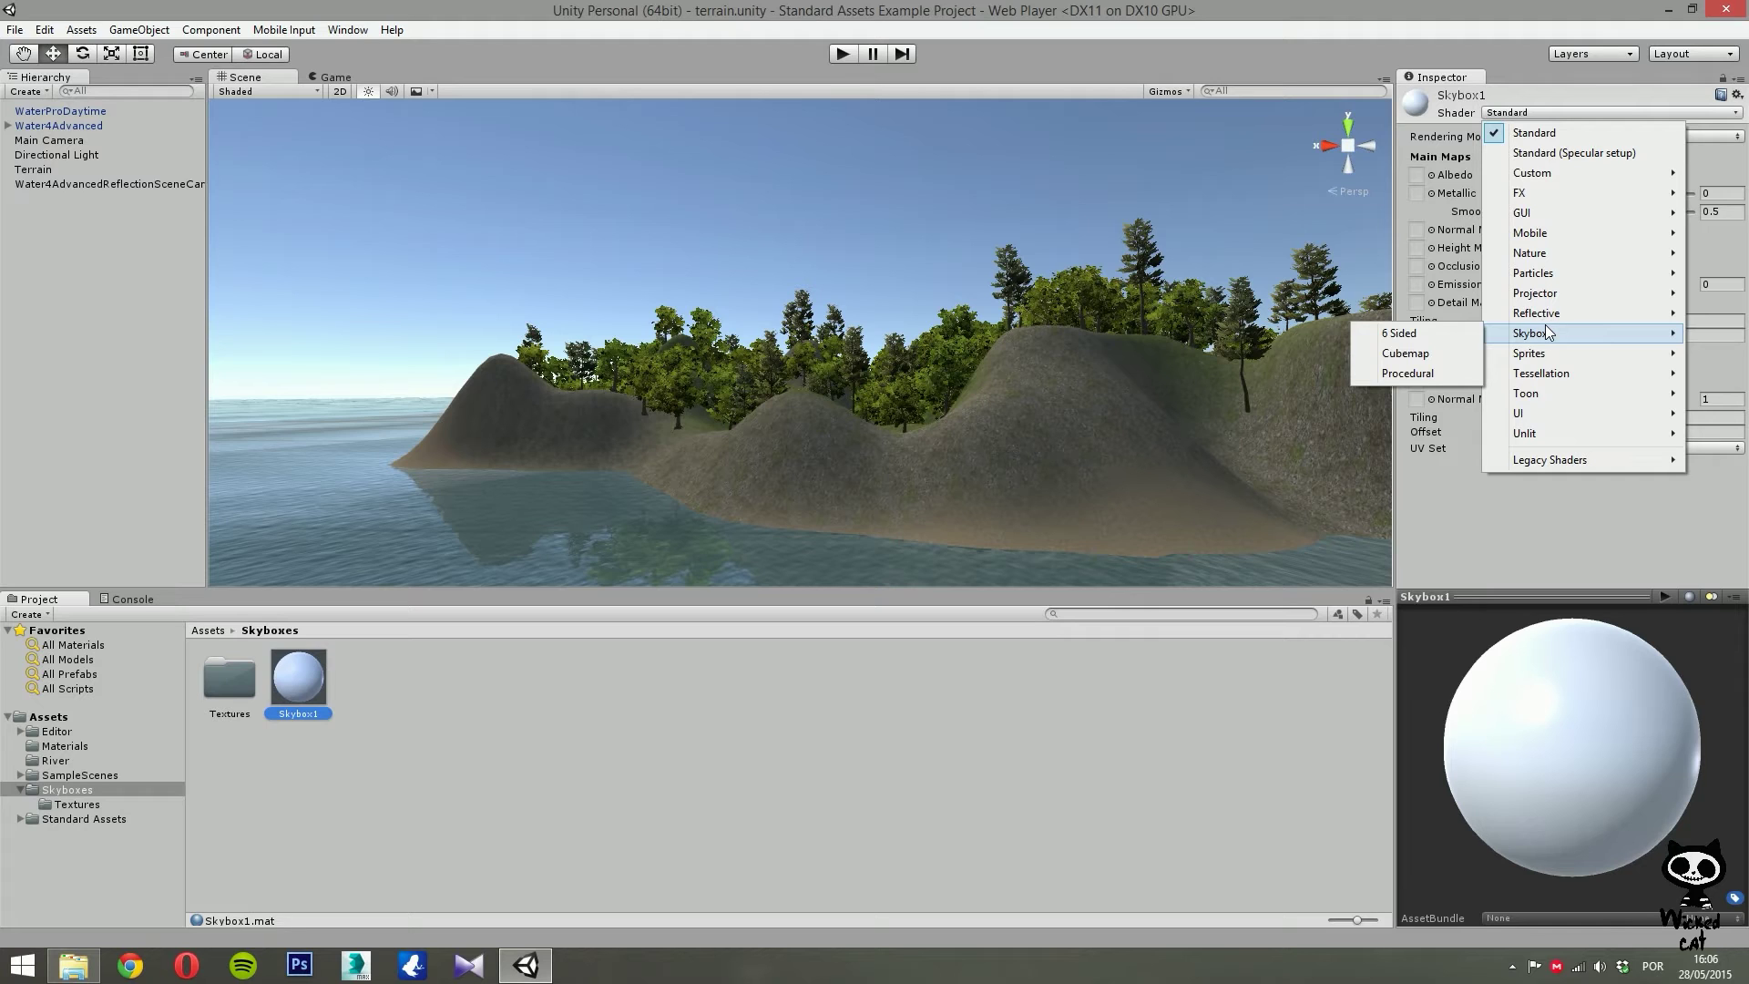
{"action": "left_click", "coordinate": [1437, 334]}
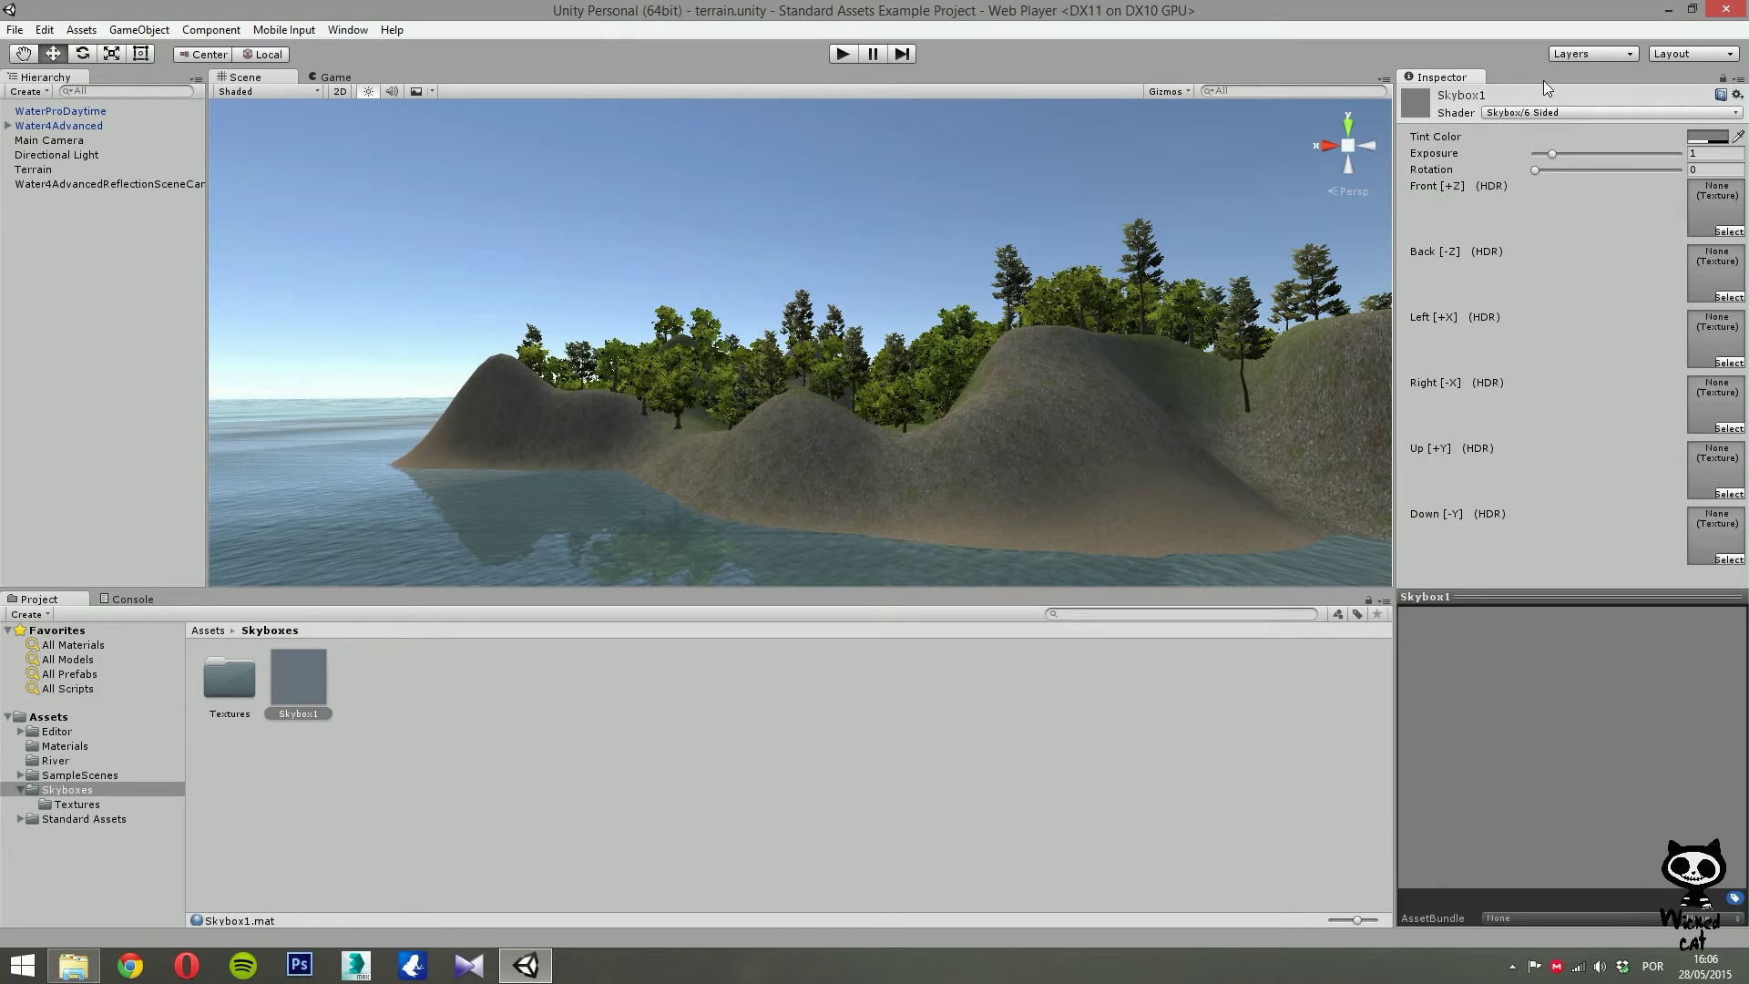
Raise Skybox1's Tint Color from 128 grey to RGB 208, keeping alpha at 128.
{"action": "left_click", "coordinate": [1709, 137]}
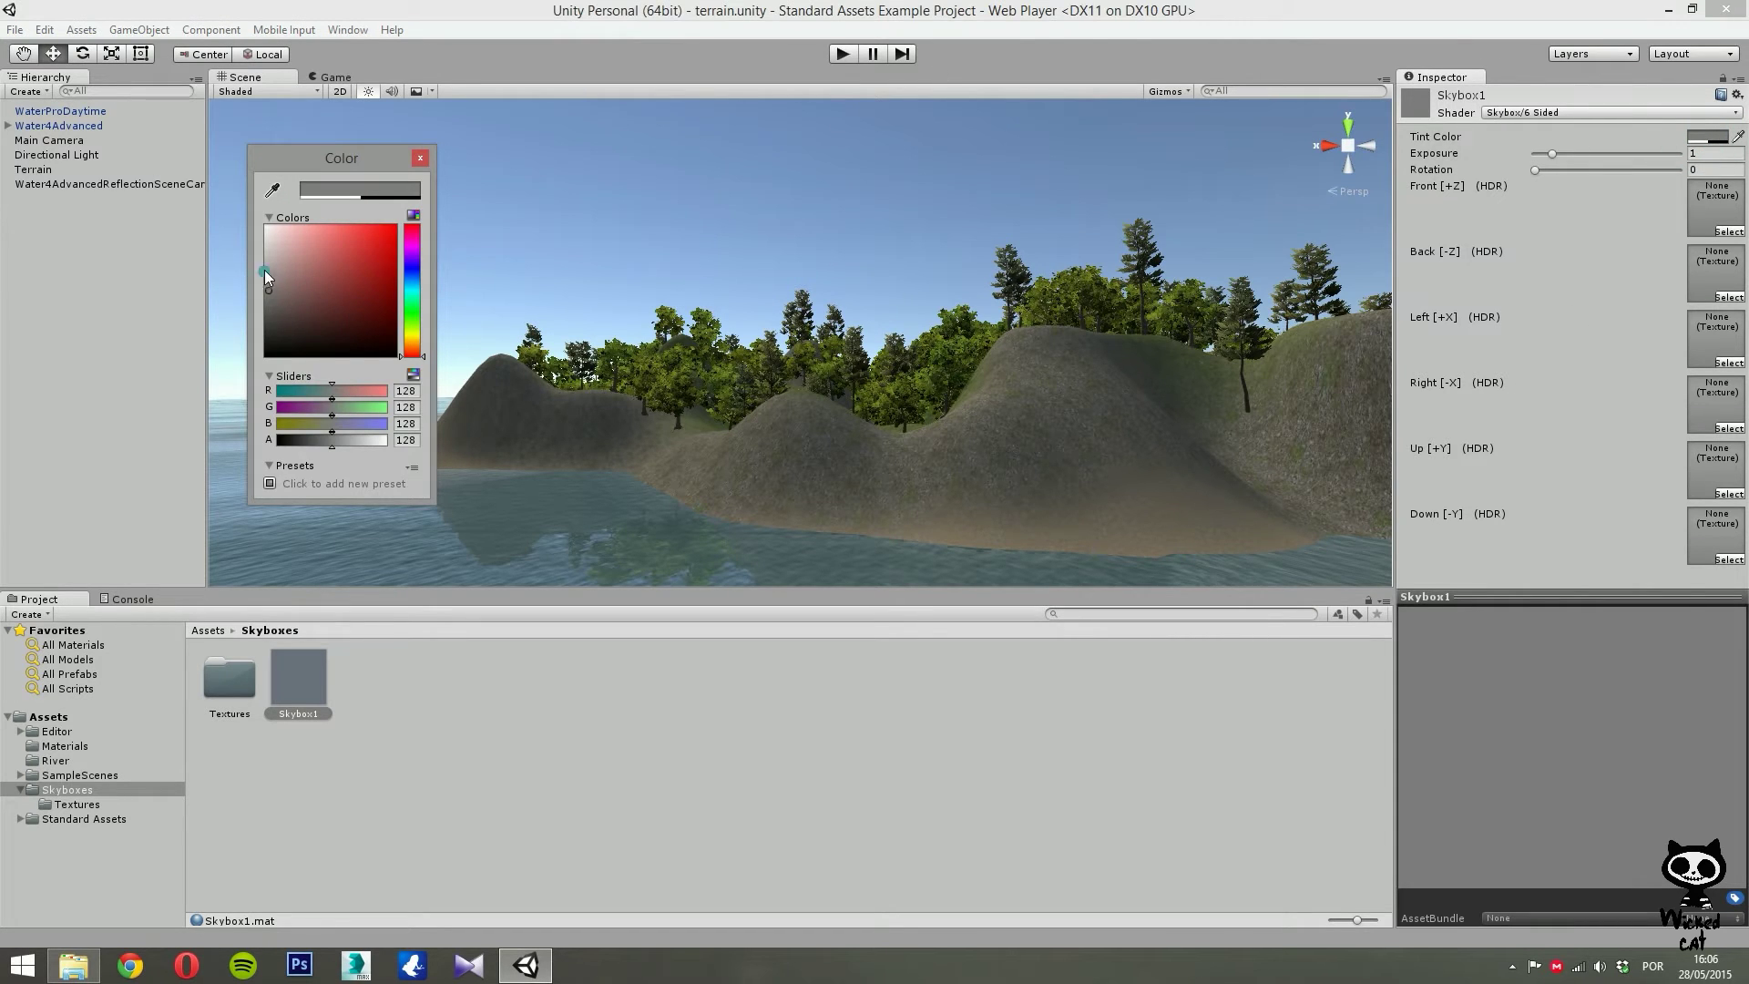
{"action": "left_click", "coordinate": [268, 268]}
{"action": "left_click_drag", "start_coordinate": [264, 268], "coordinate": [263, 254]}
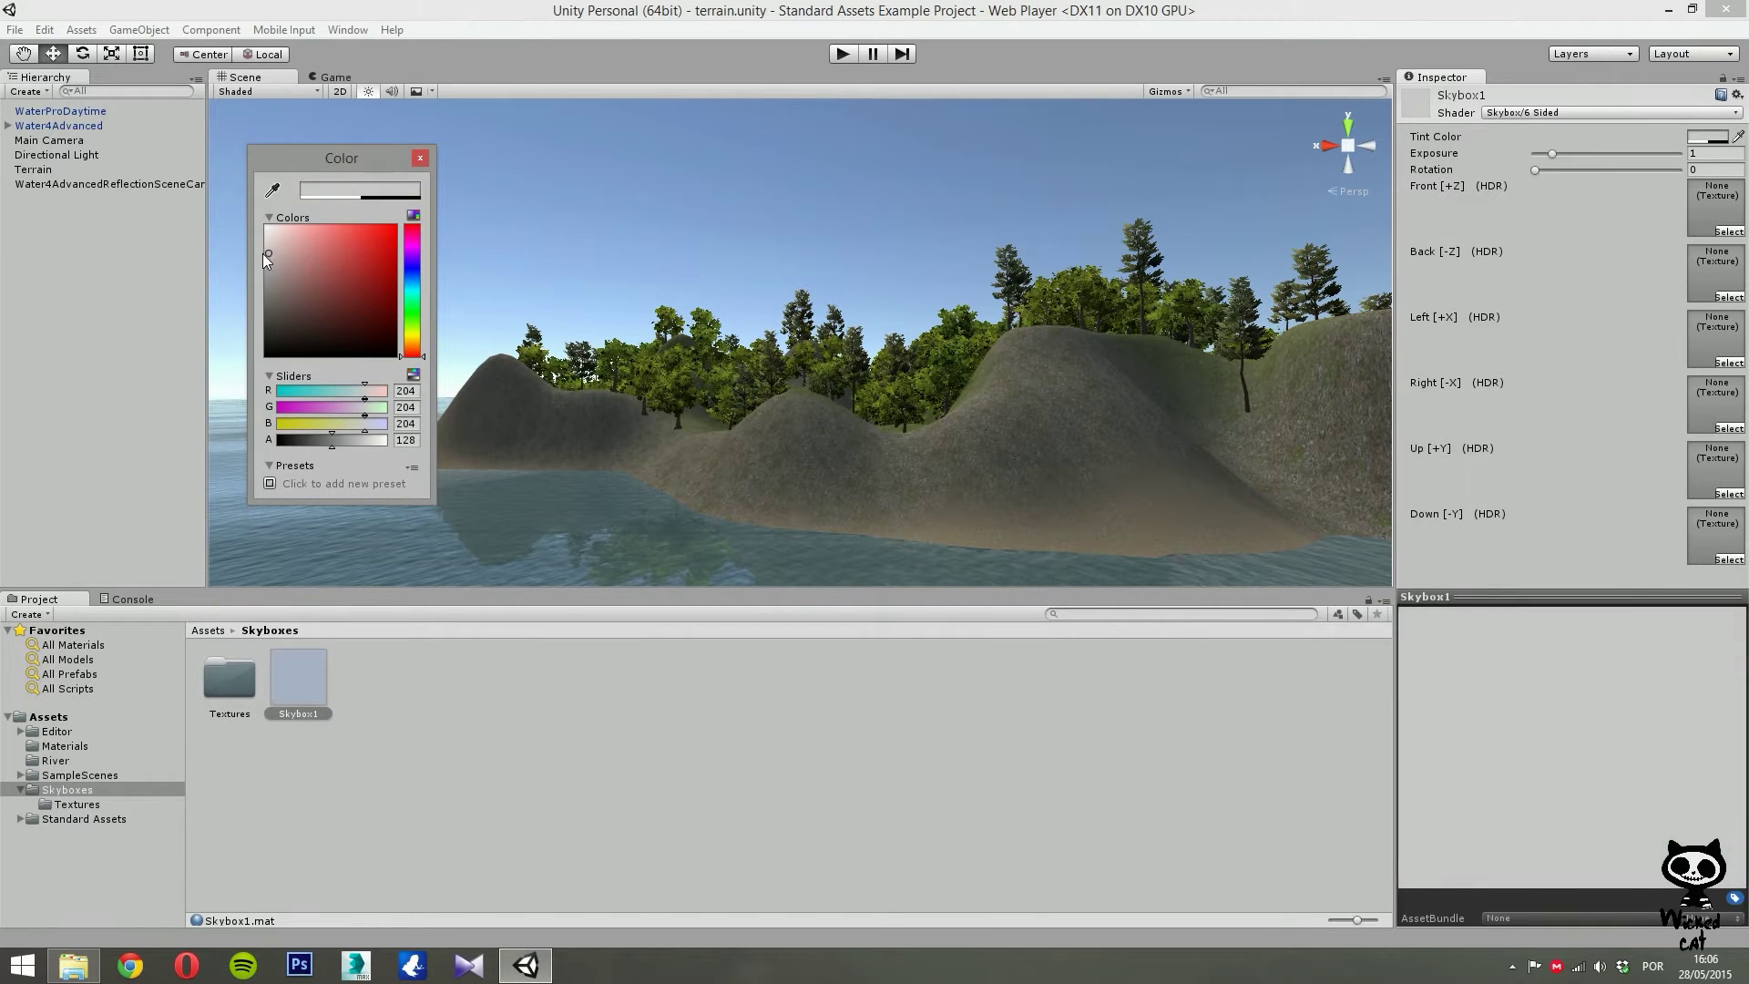
{"action": "left_click", "coordinate": [419, 158]}
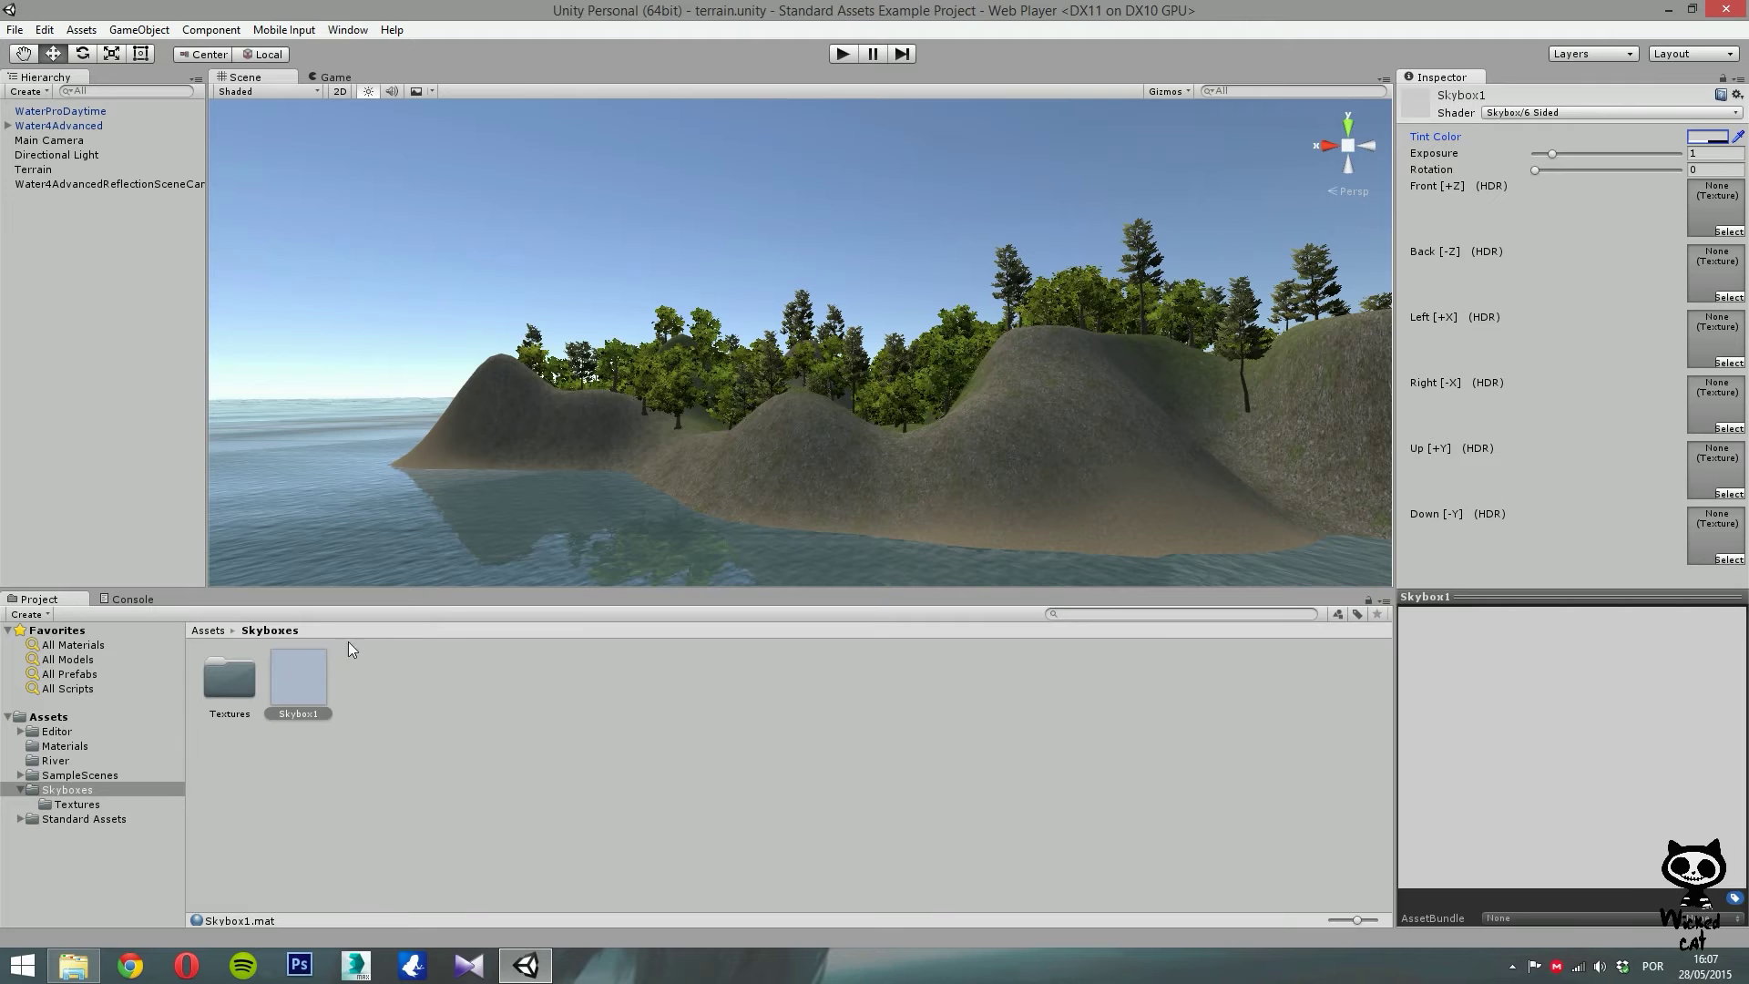
Check the Textures folder, then try the Front slot's picker with a 'sky' search and cancel it.
{"action": "double_click", "coordinate": [235, 676]}
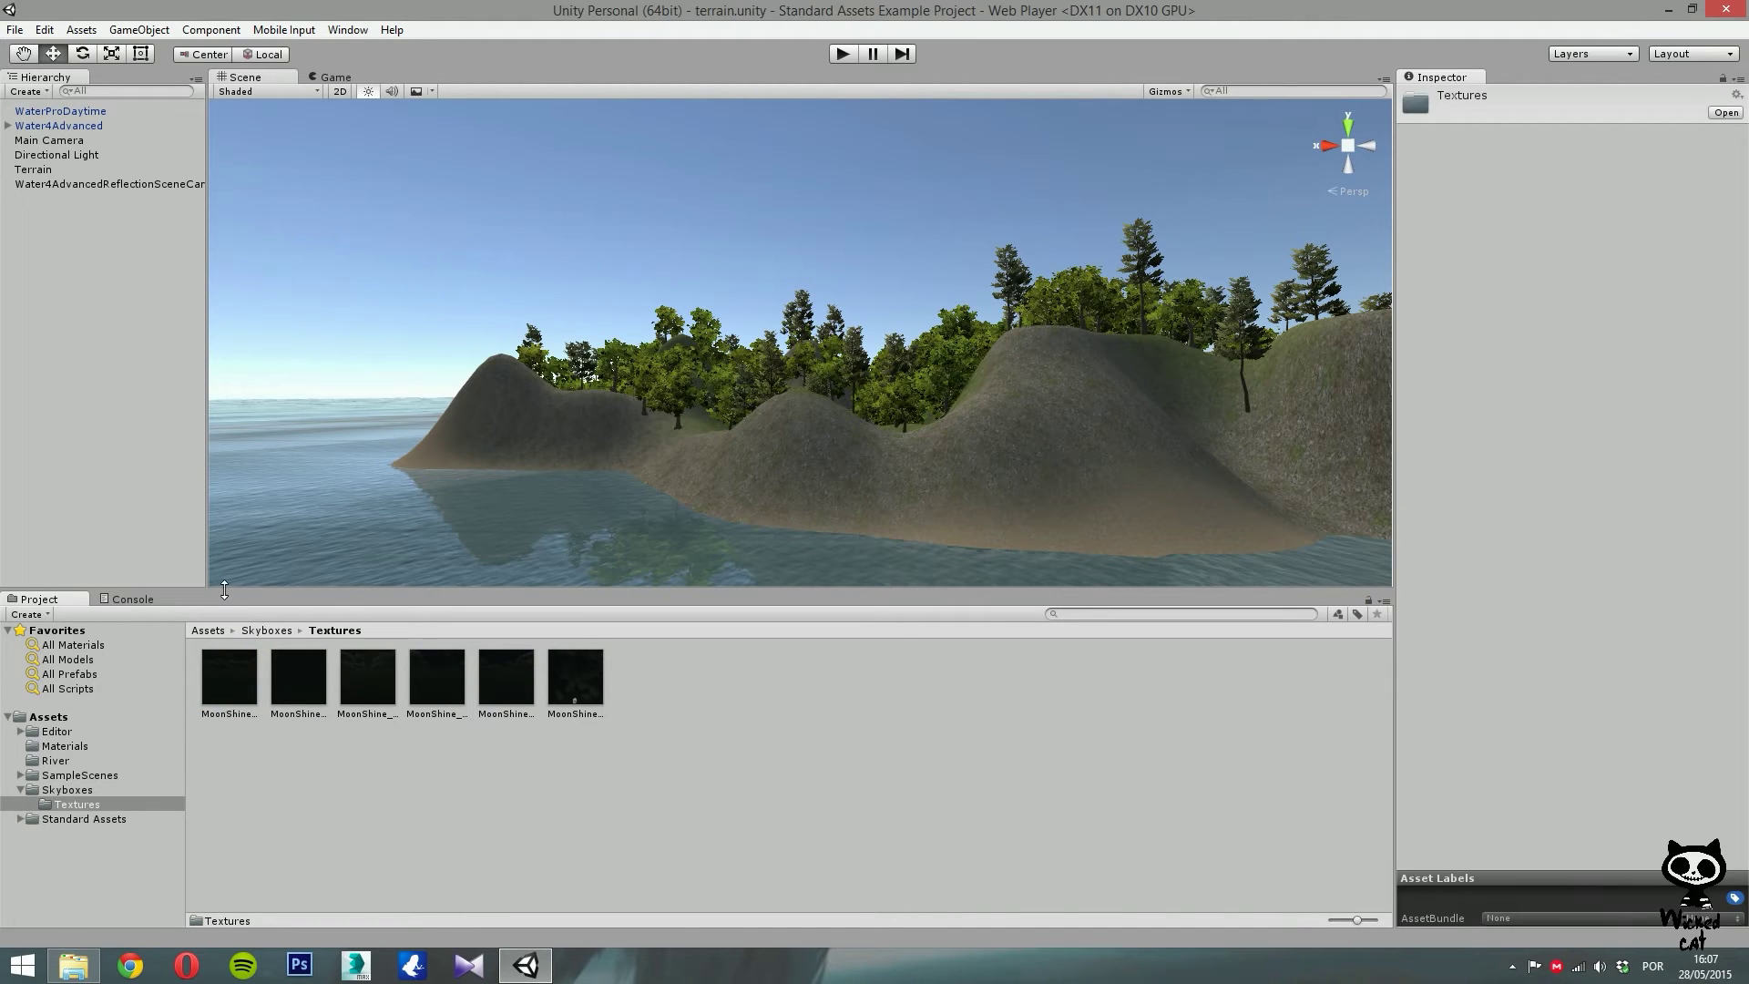
{"action": "left_click", "coordinate": [267, 629]}
{"action": "left_click", "coordinate": [312, 671]}
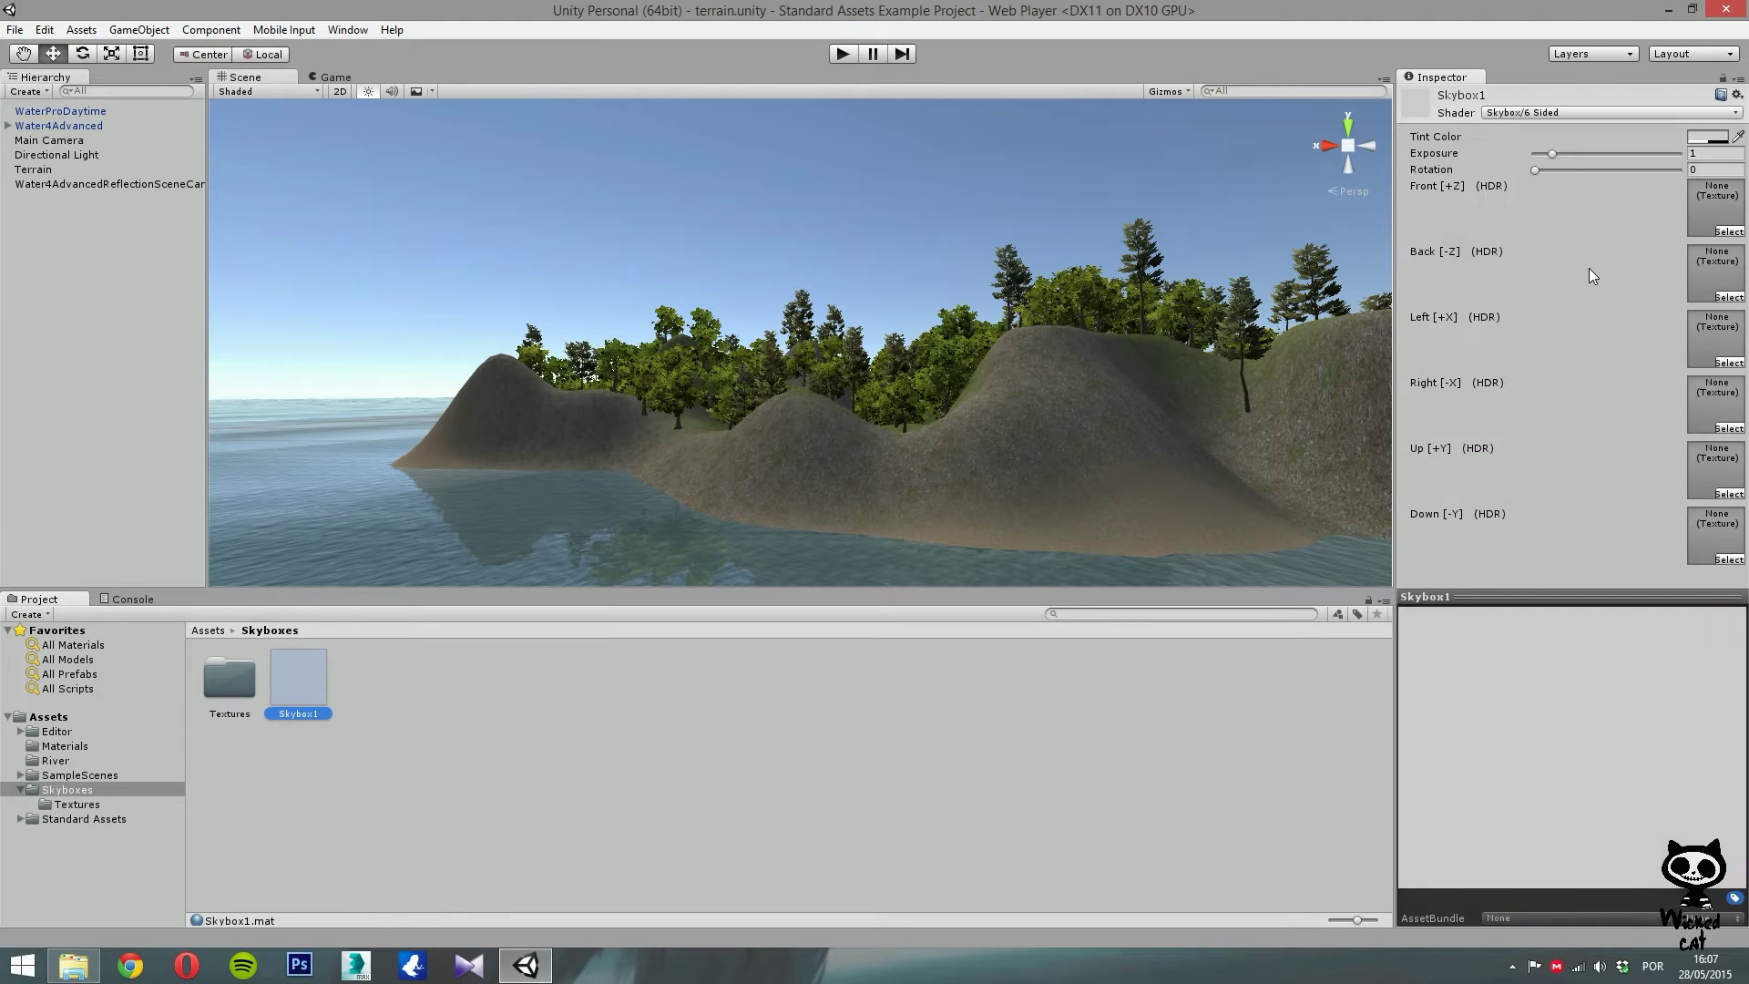
{"action": "left_click", "coordinate": [1729, 231]}
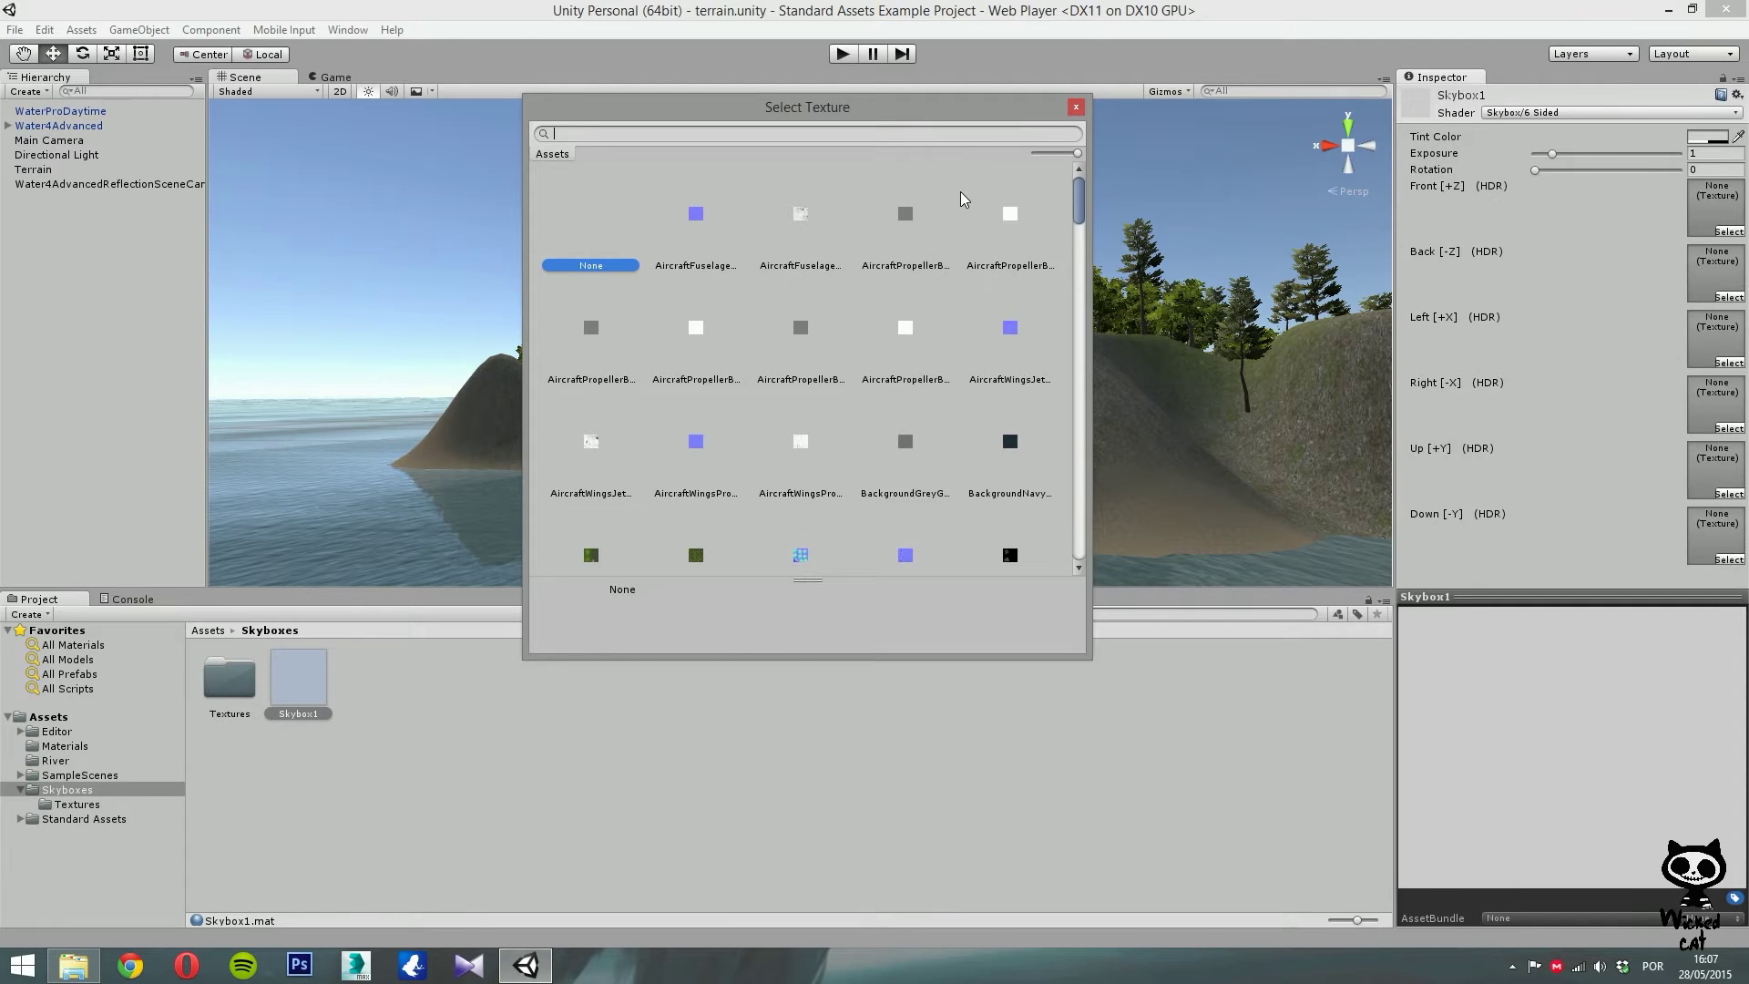
{"action": "type", "text": "sky"}
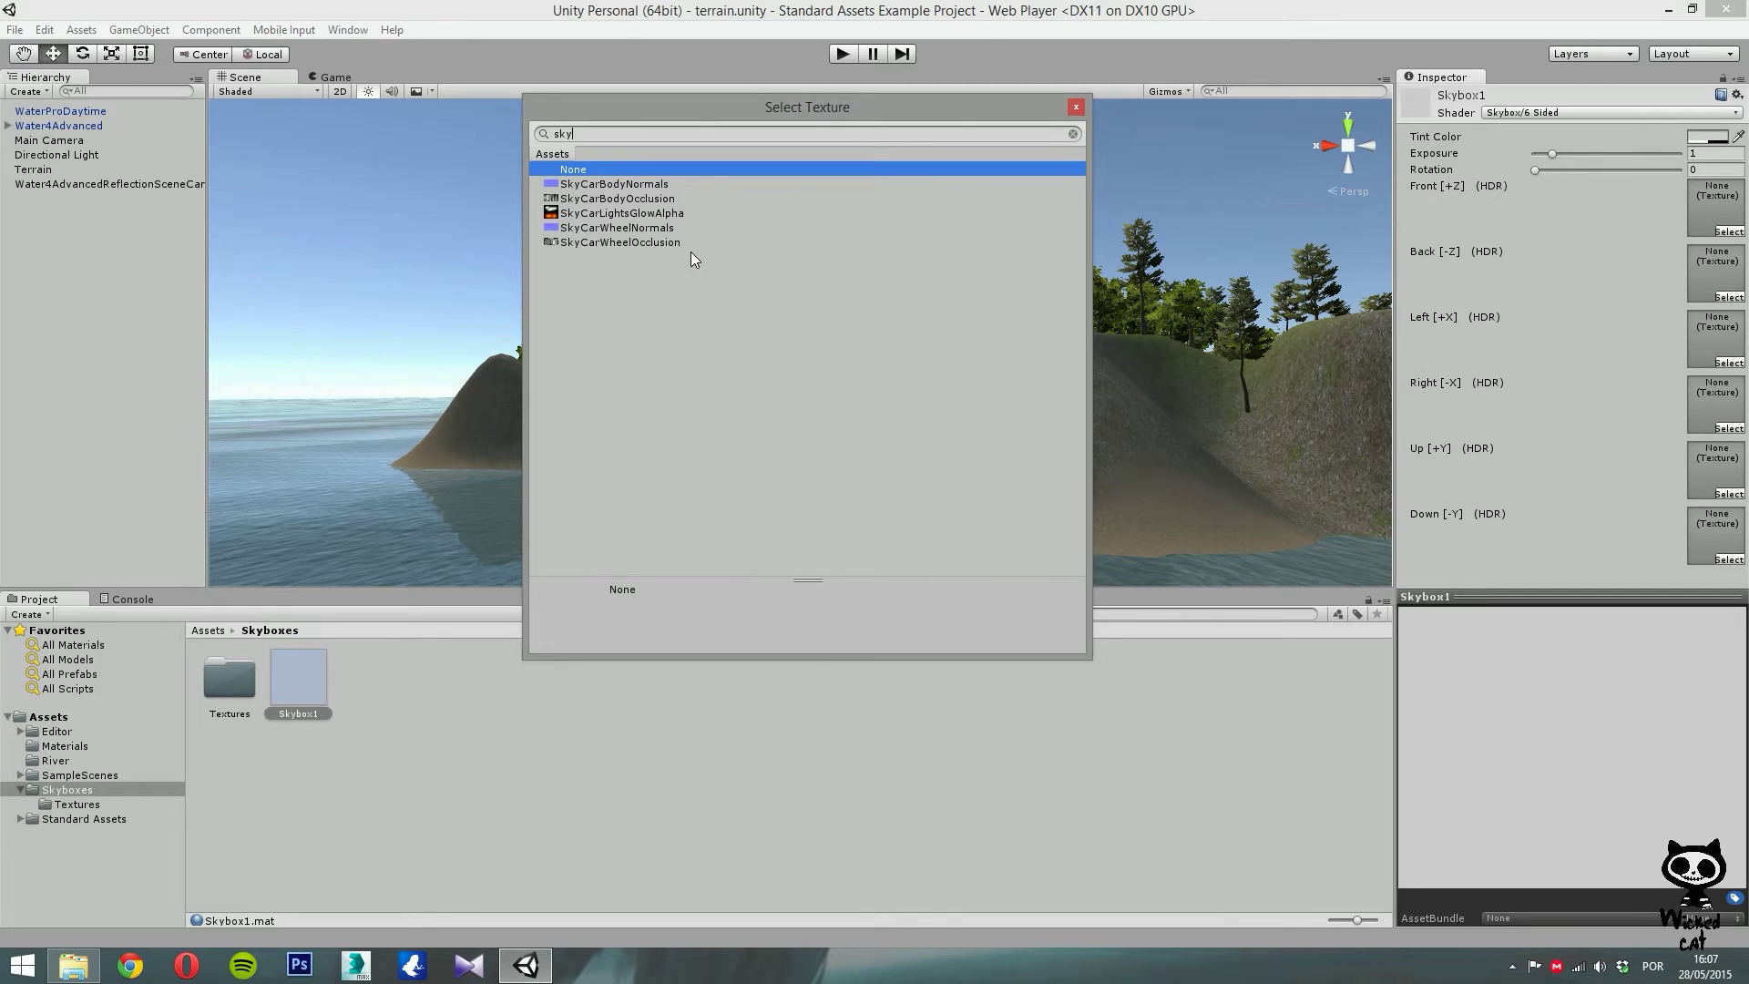
{"action": "left_click", "coordinate": [1075, 107]}
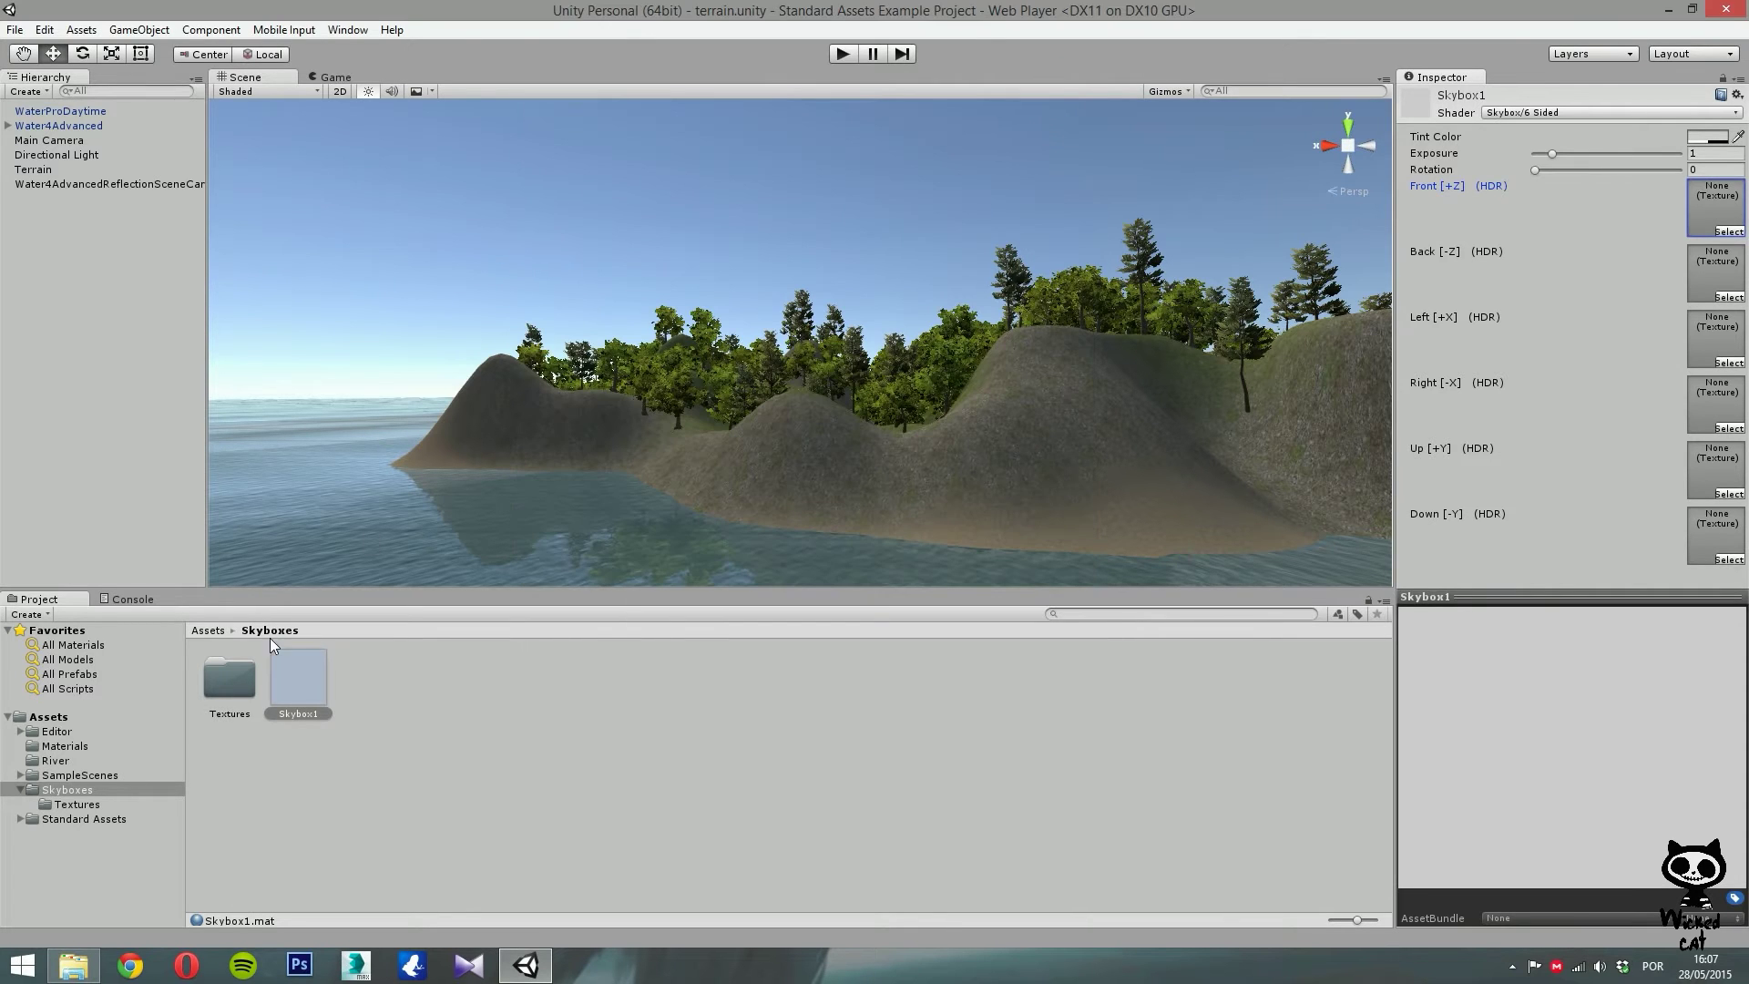
Reselect Skybox1 and assign MoonShine_front to the Front [+Z] slot using a 'moo' search.
{"action": "left_click", "coordinate": [233, 672]}
{"action": "double_click", "coordinate": [231, 675]}
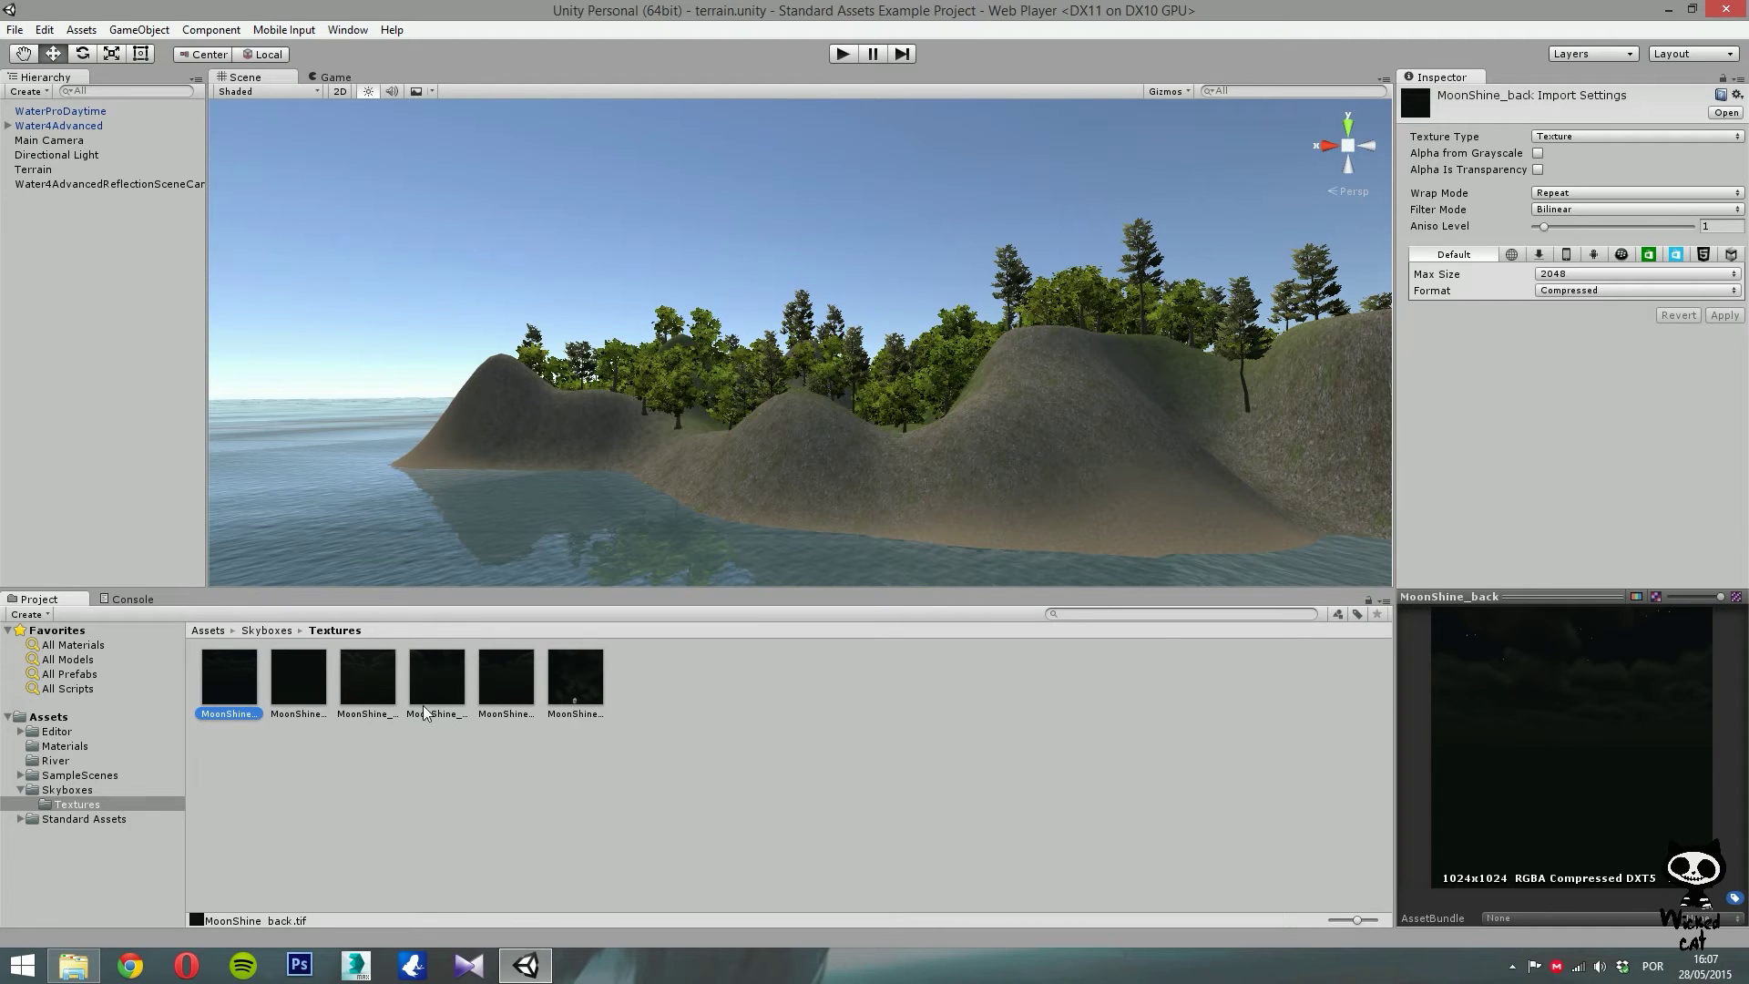
{"action": "left_click", "coordinate": [67, 789]}
{"action": "left_click", "coordinate": [277, 673]}
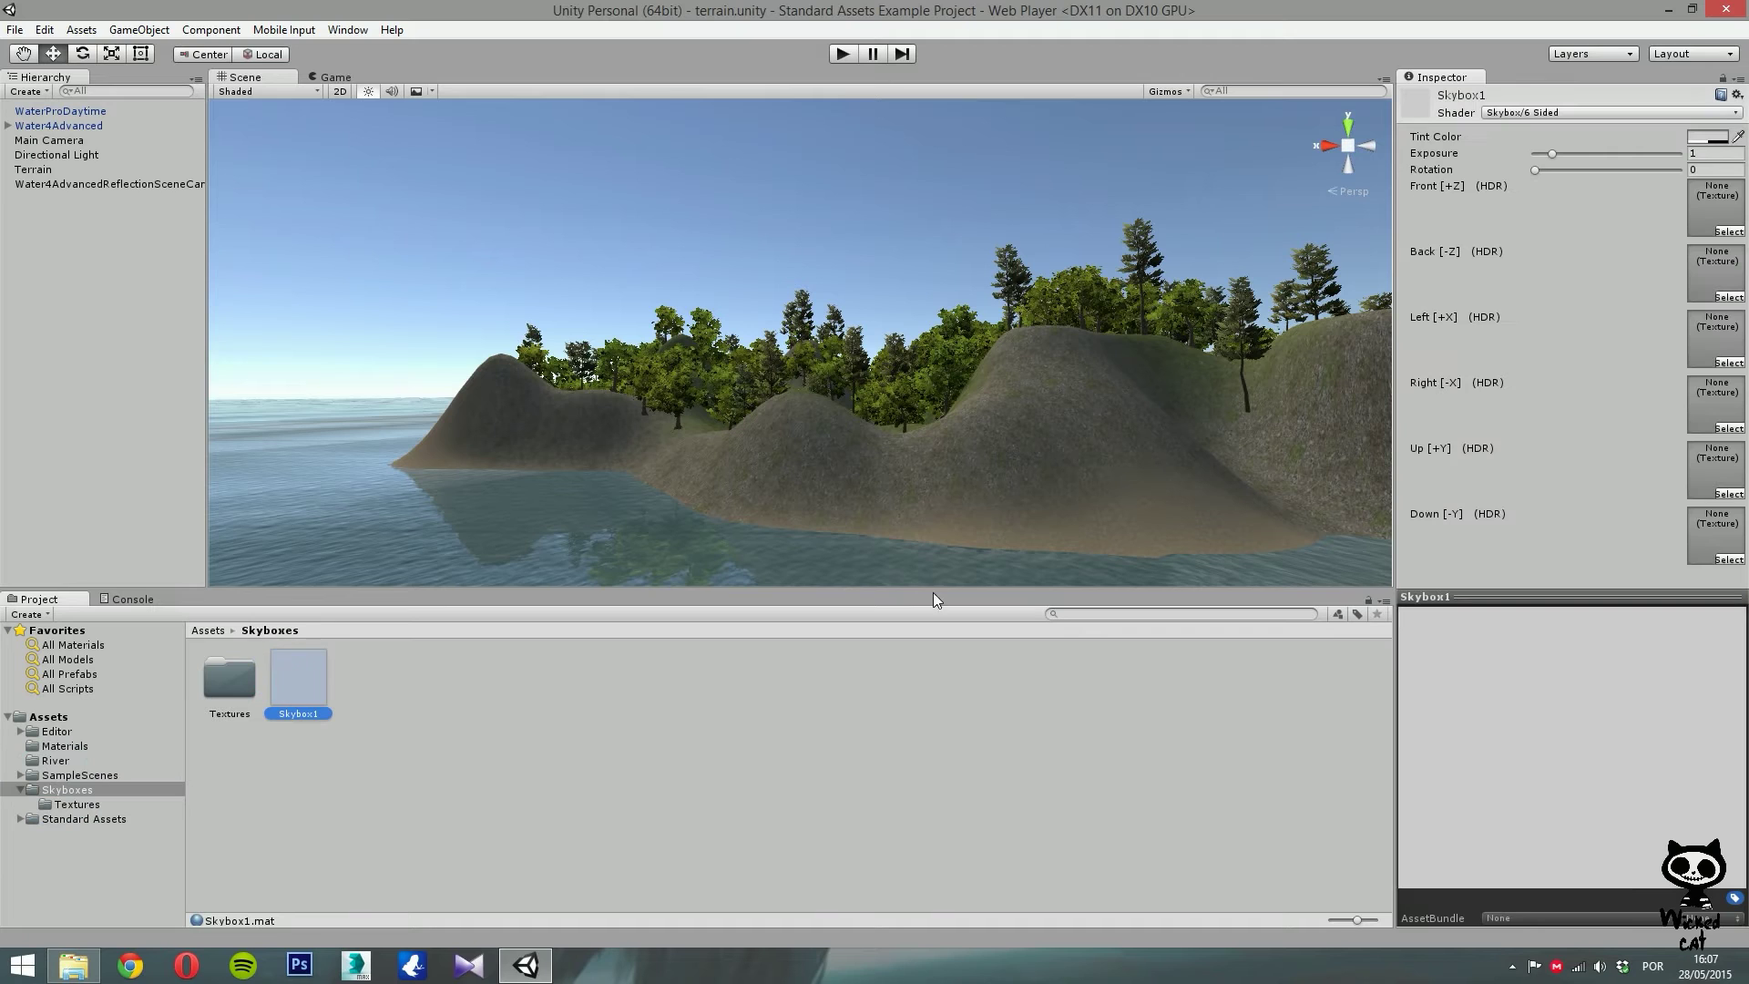
{"action": "left_click", "coordinate": [1728, 231]}
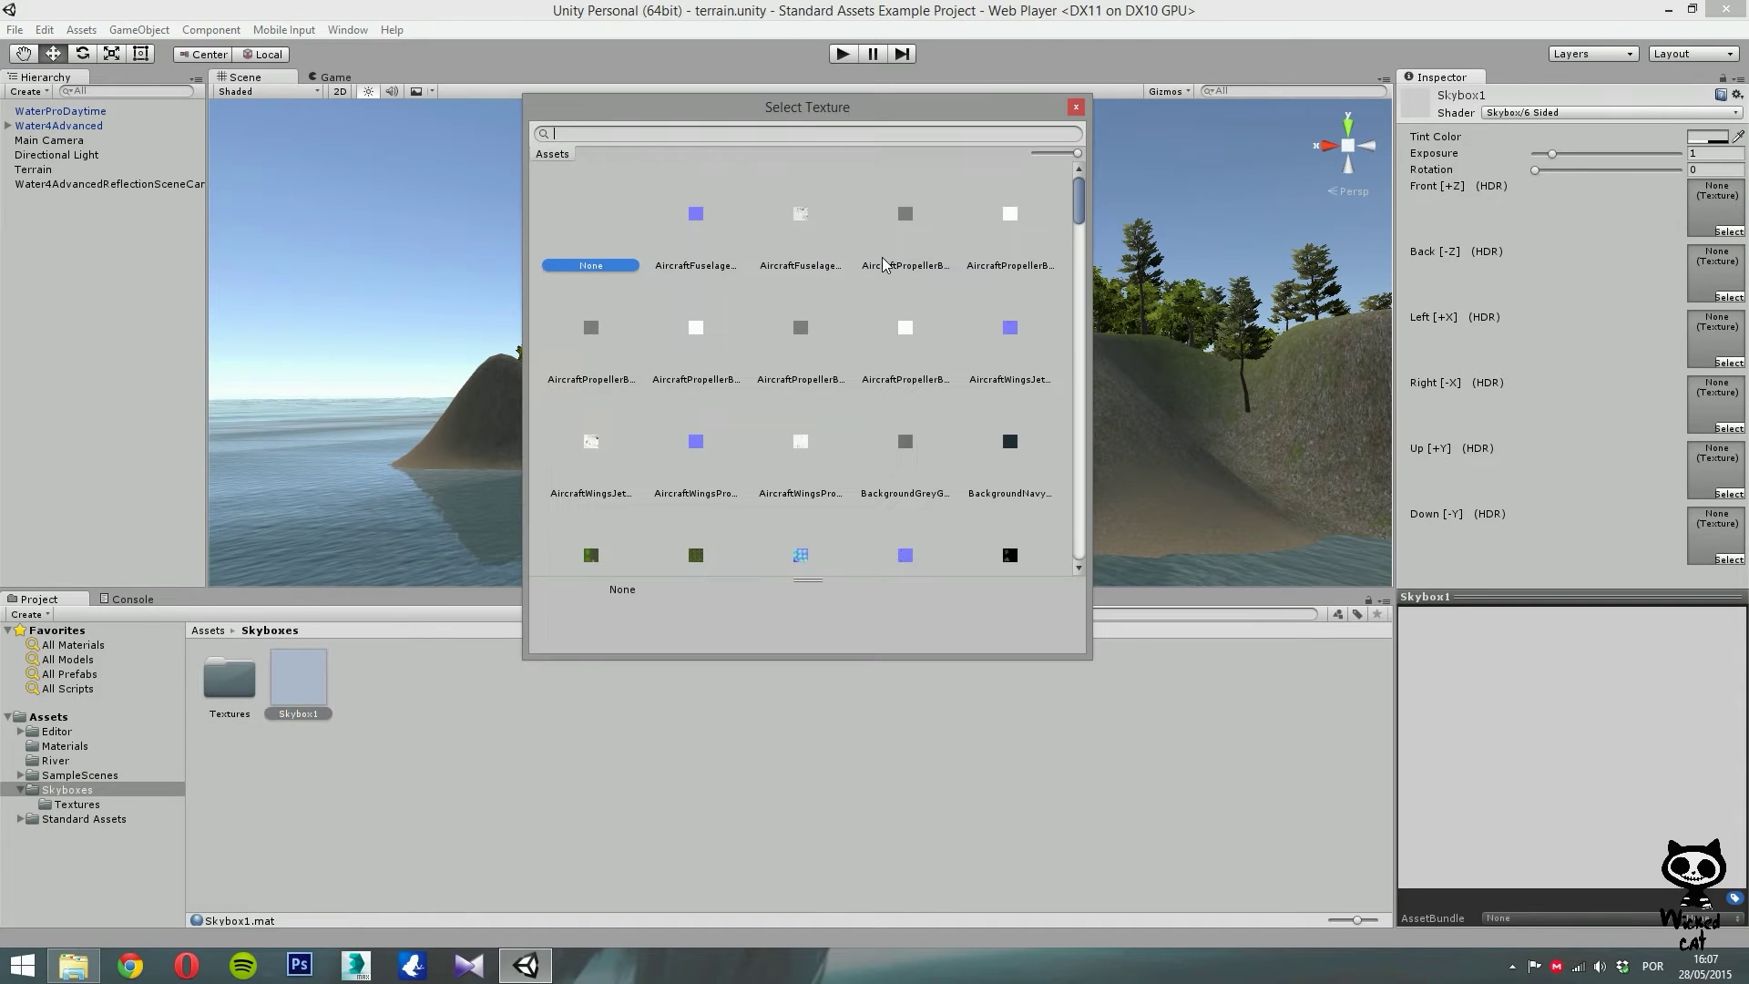
{"action": "type", "text": "moon"}
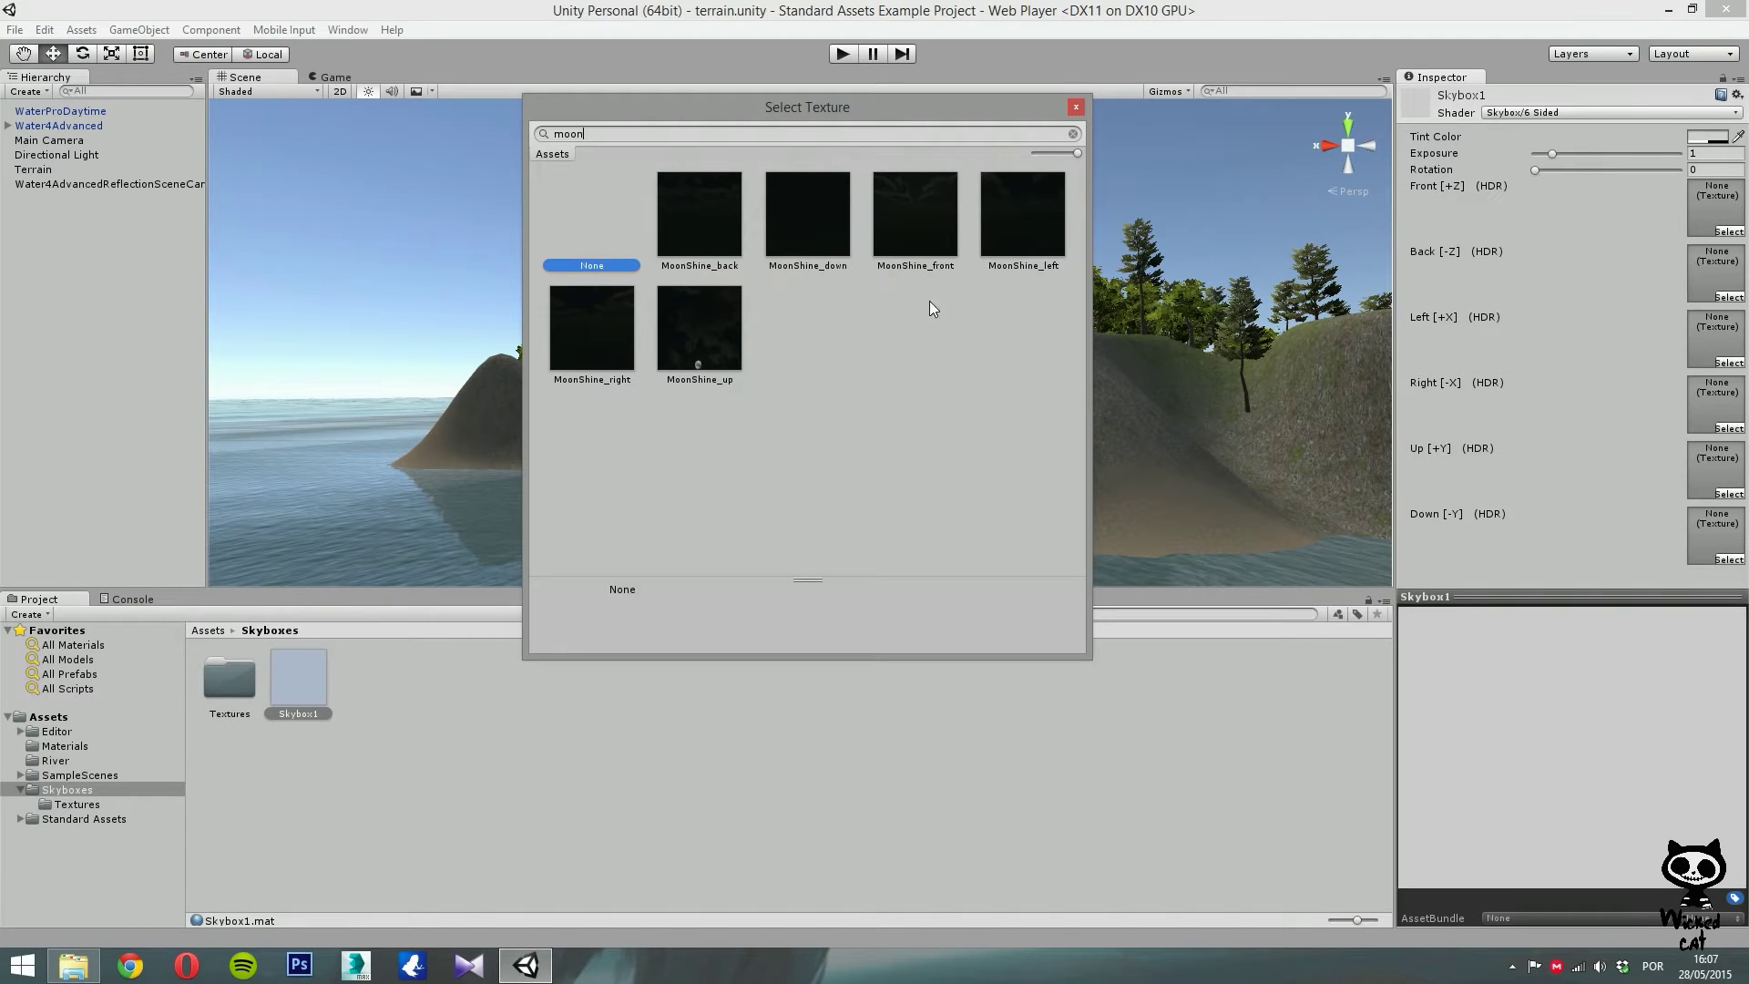
{"action": "double_click", "coordinate": [913, 217]}
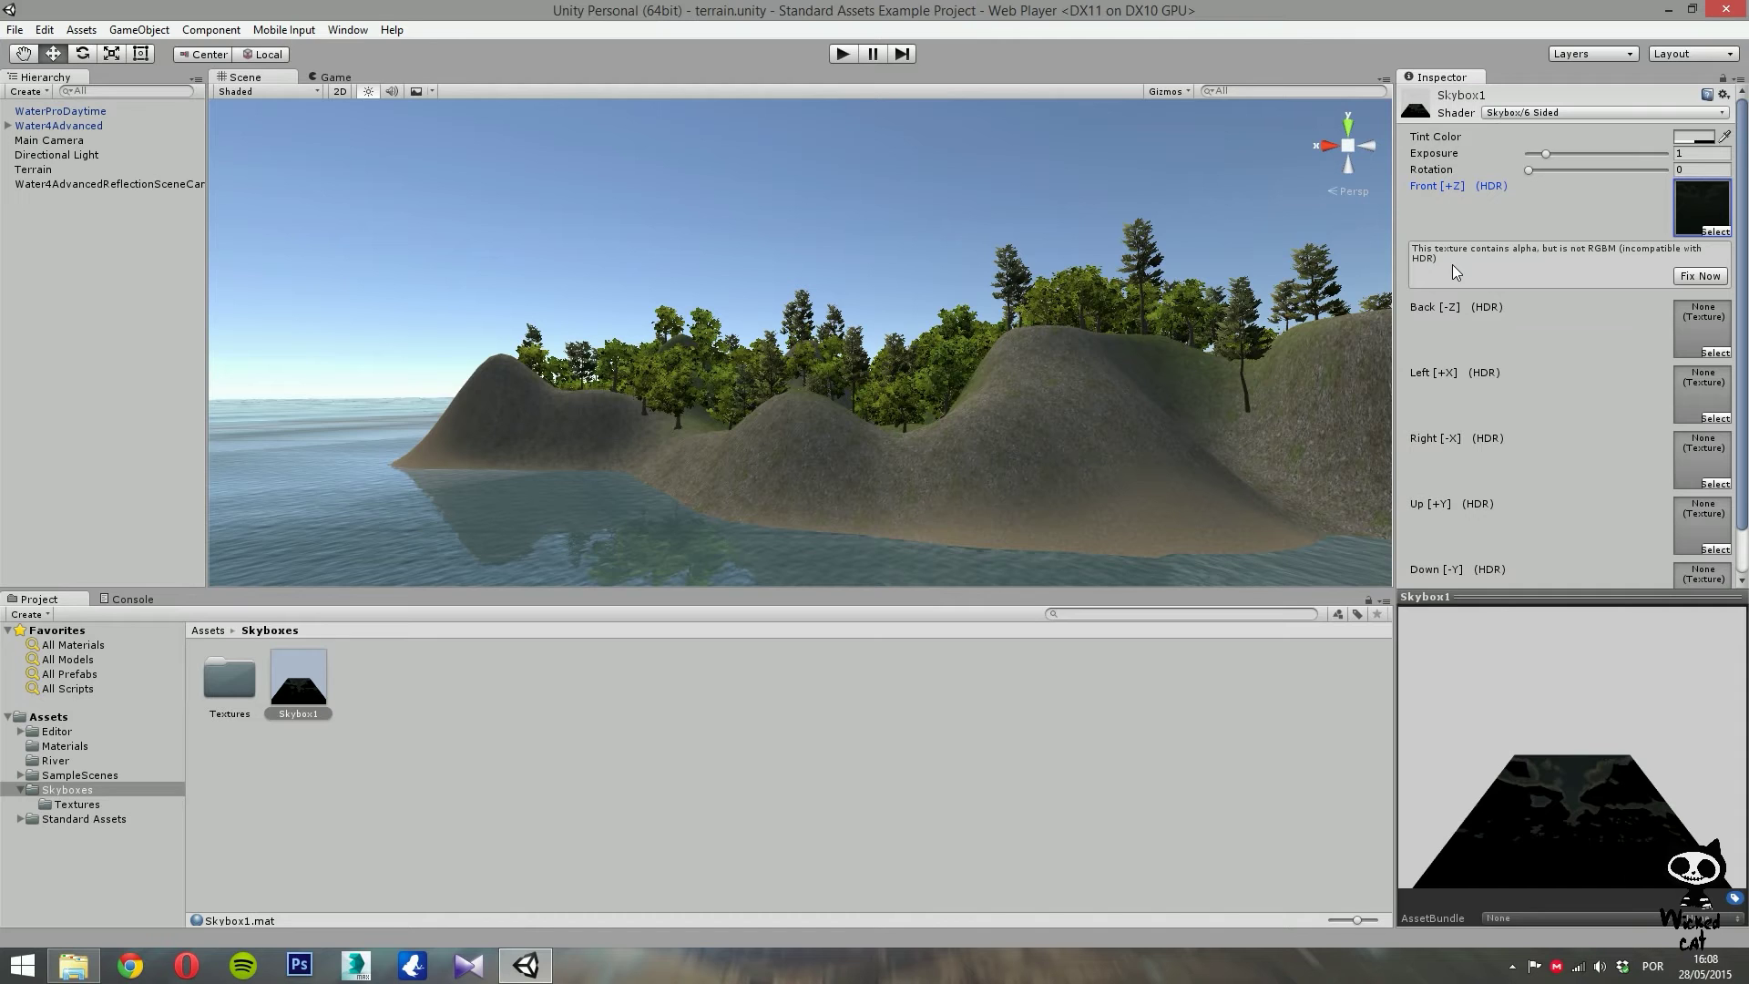
Fix the front texture's RGBM warning and assign MoonShine_back to the Back slot.
{"action": "left_click", "coordinate": [1689, 275]}
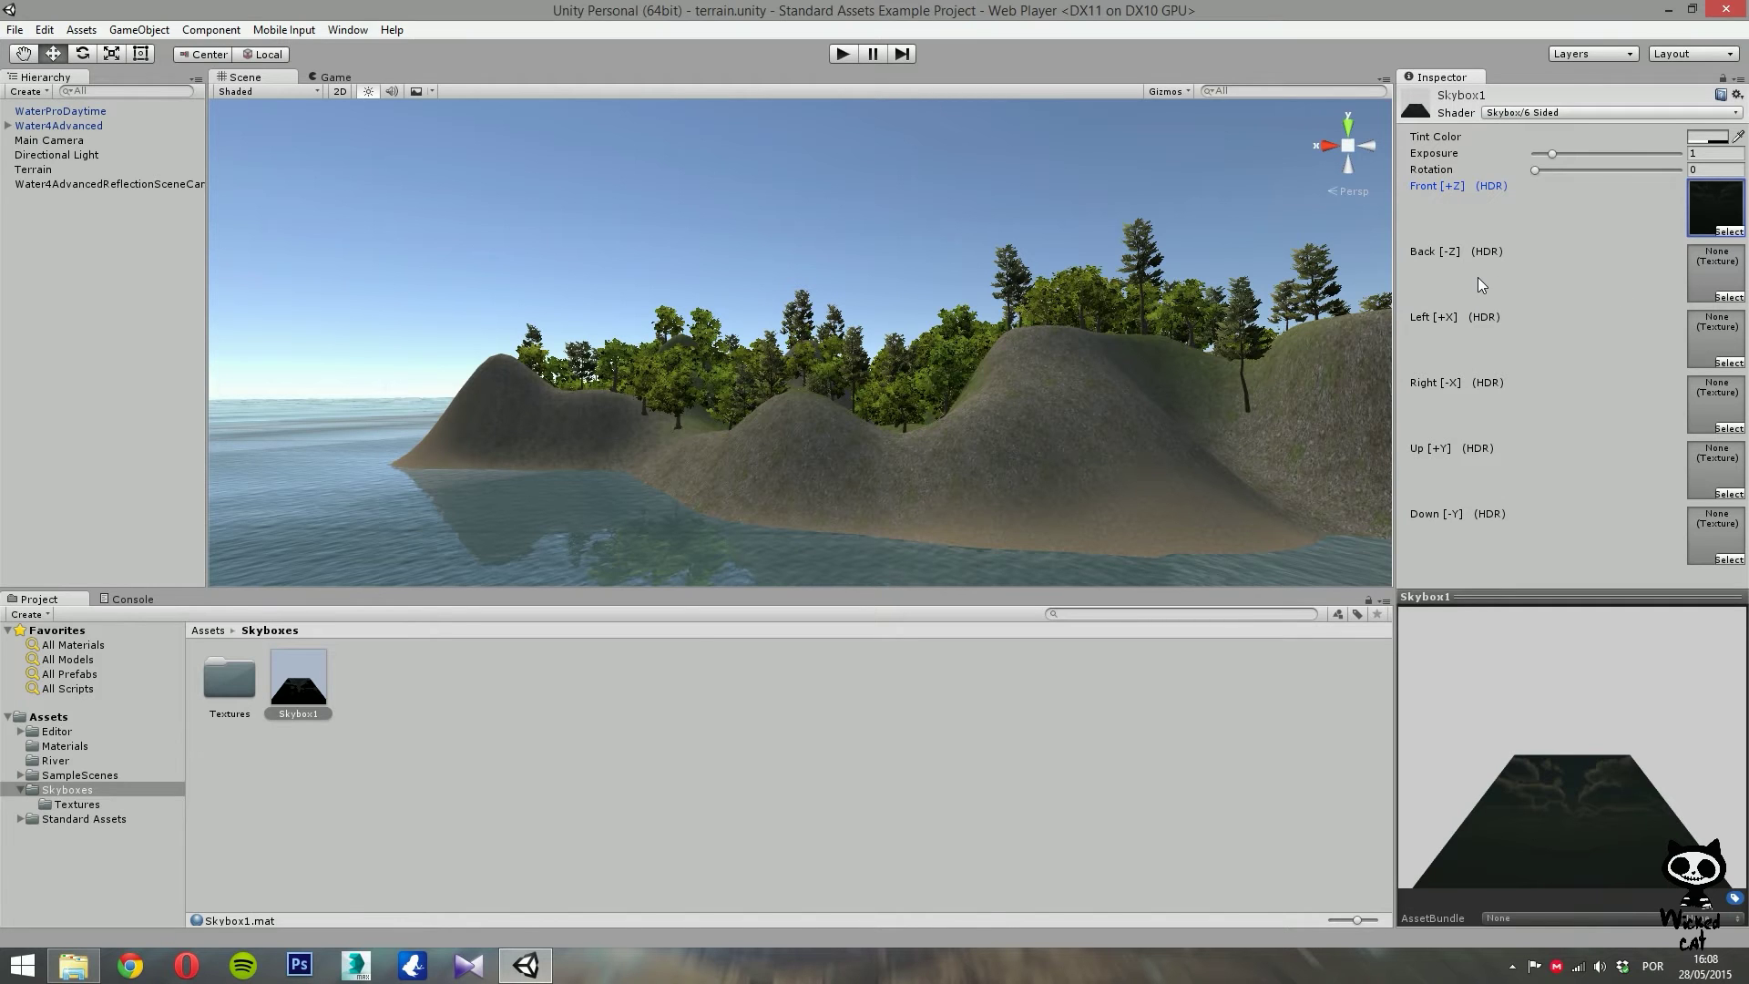
{"action": "left_click", "coordinate": [1729, 297]}
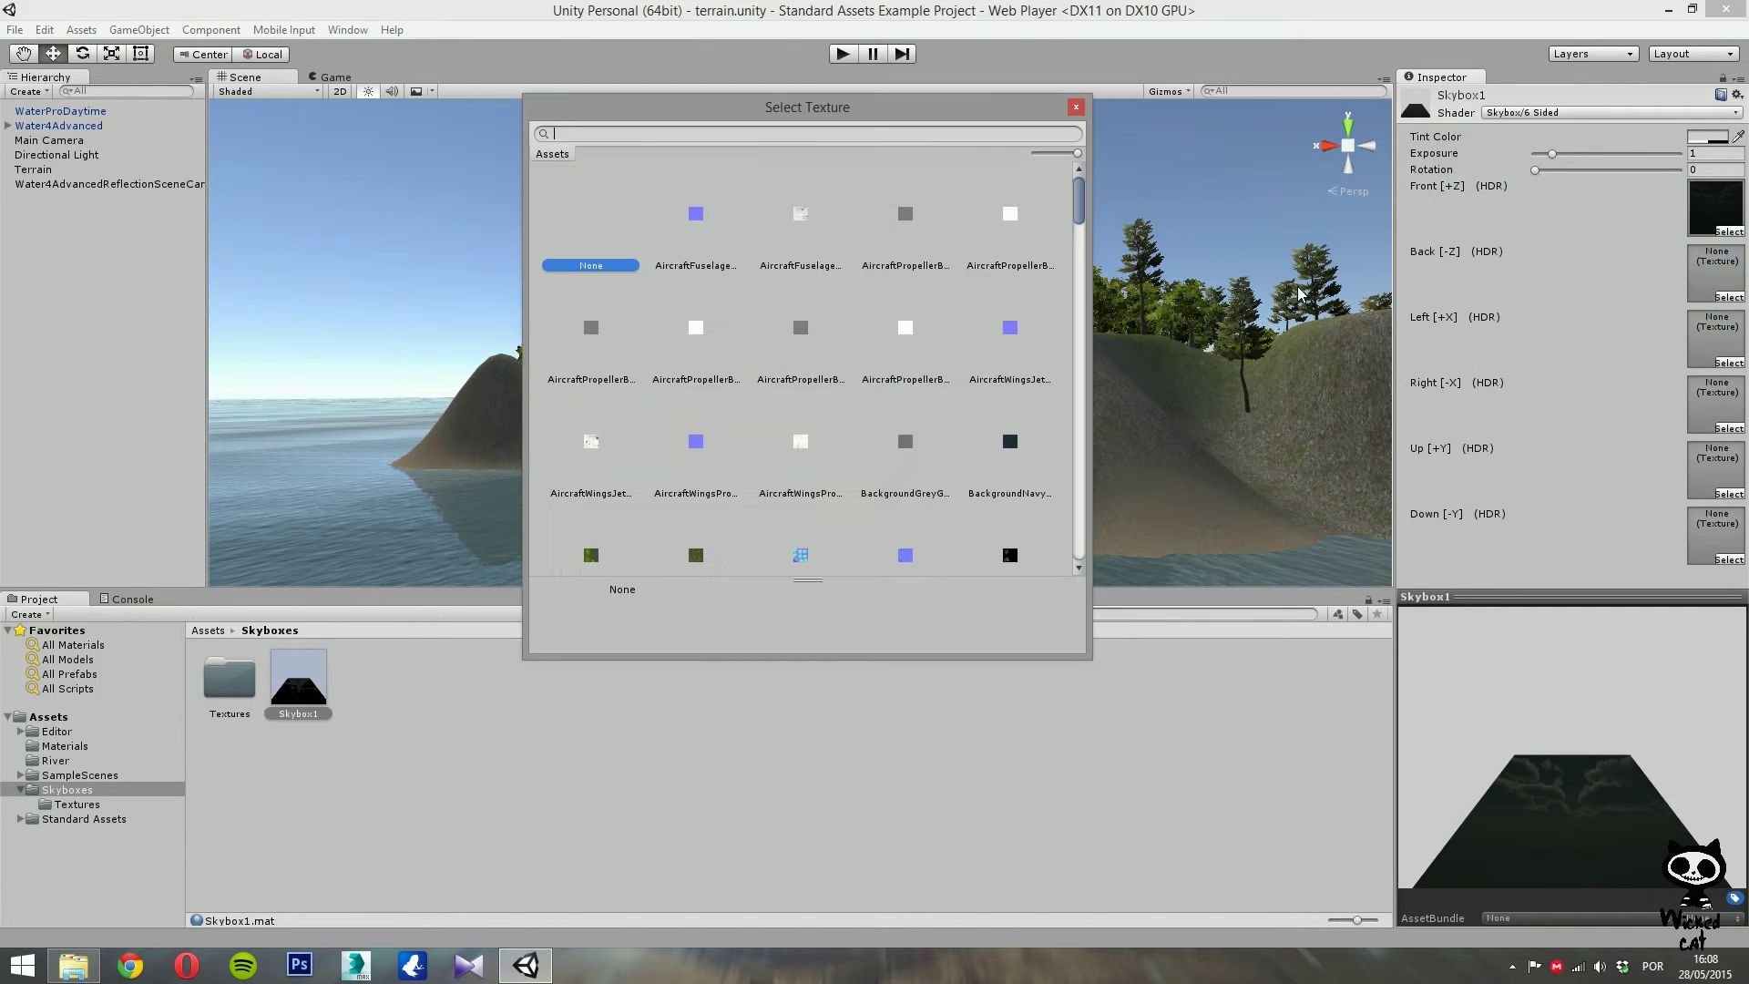
{"action": "type", "text": "moo"}
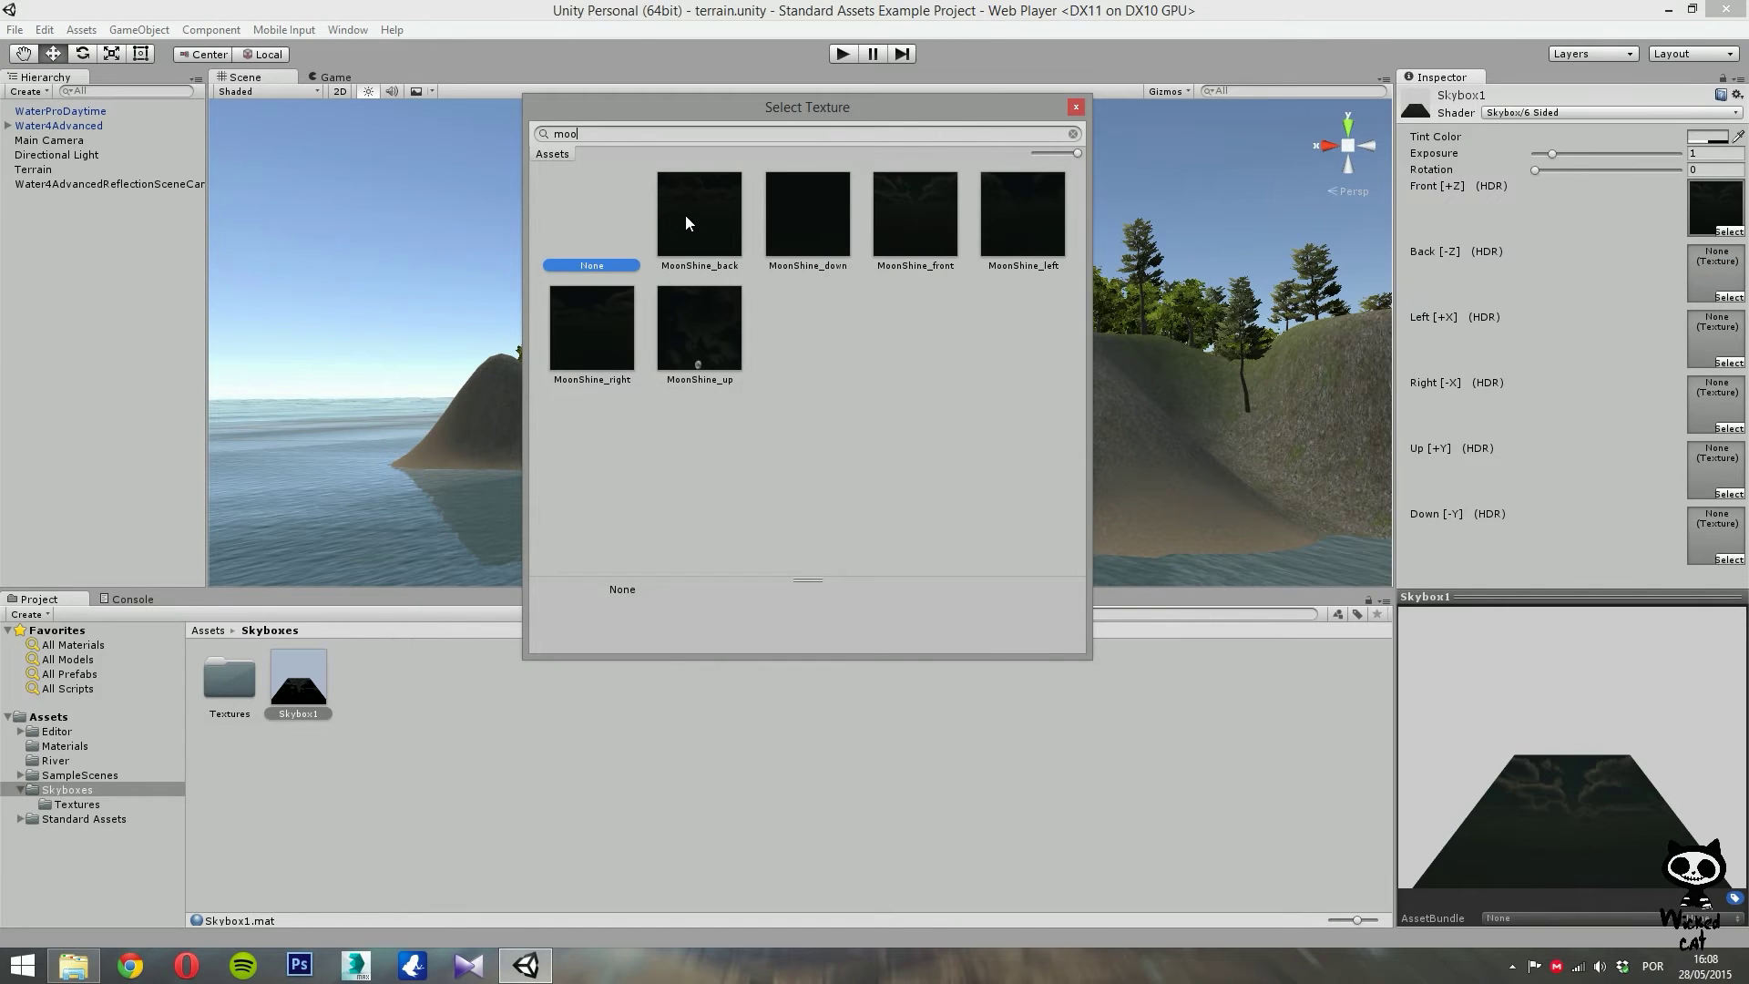
{"action": "double_click", "coordinate": [689, 220]}
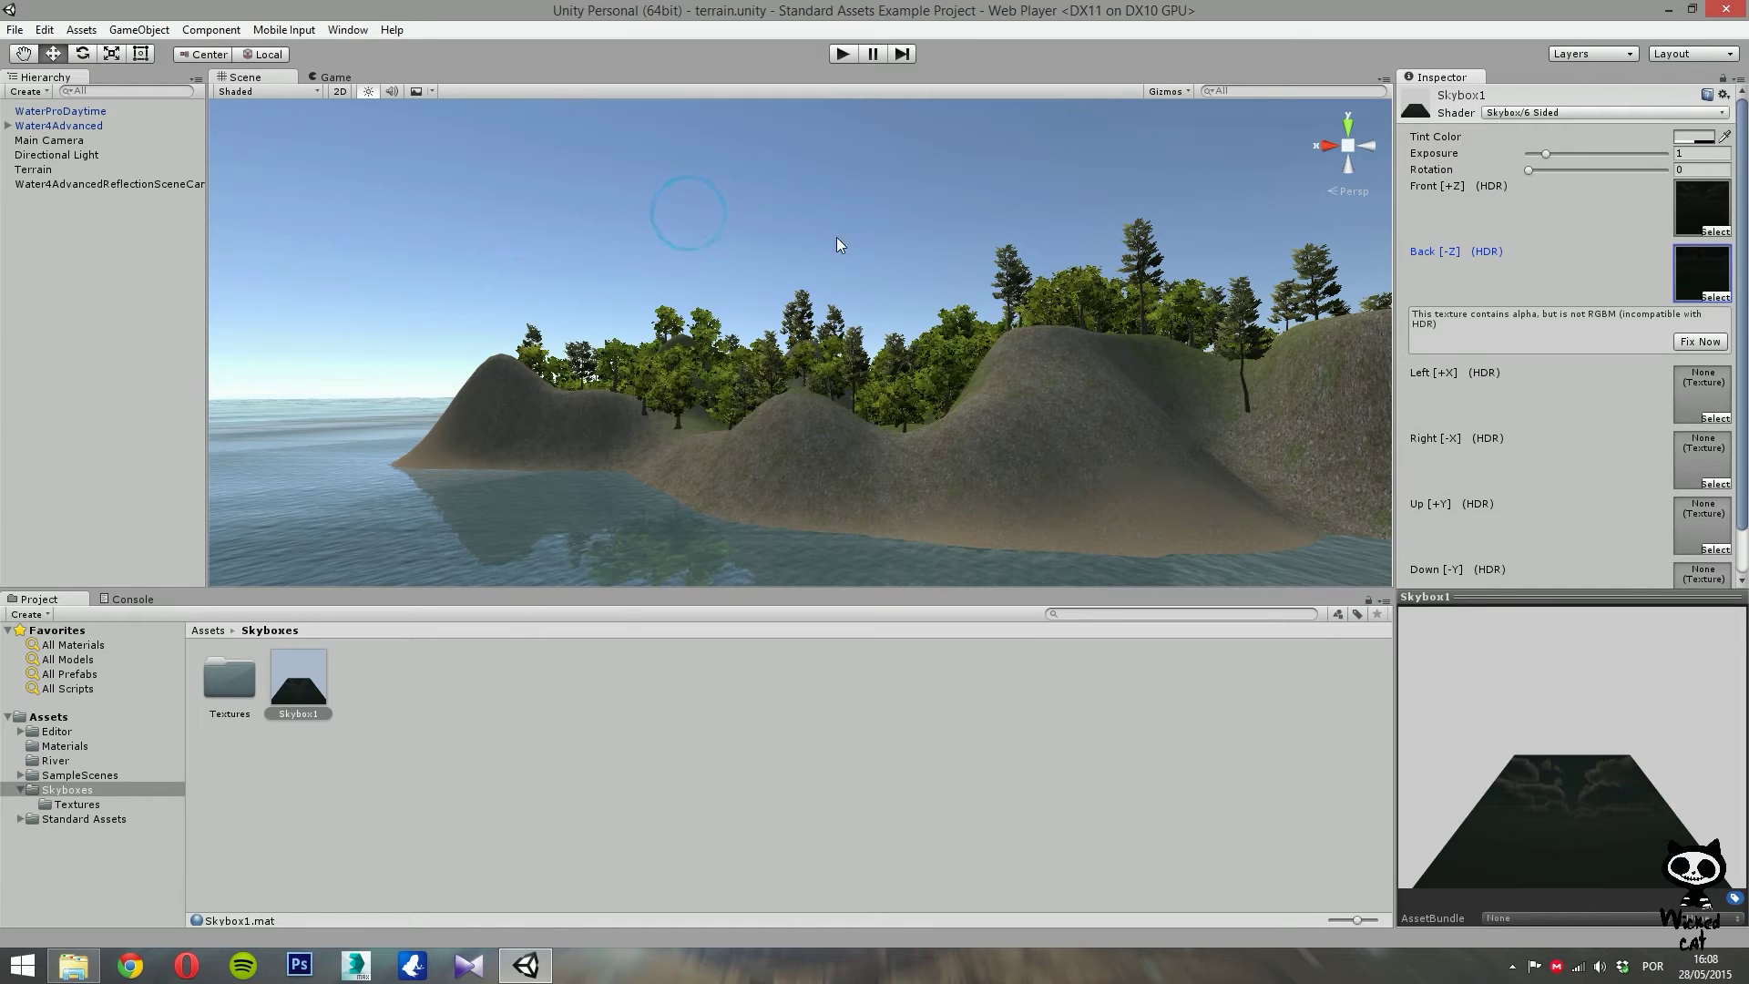
{"action": "left_click", "coordinate": [1703, 337]}
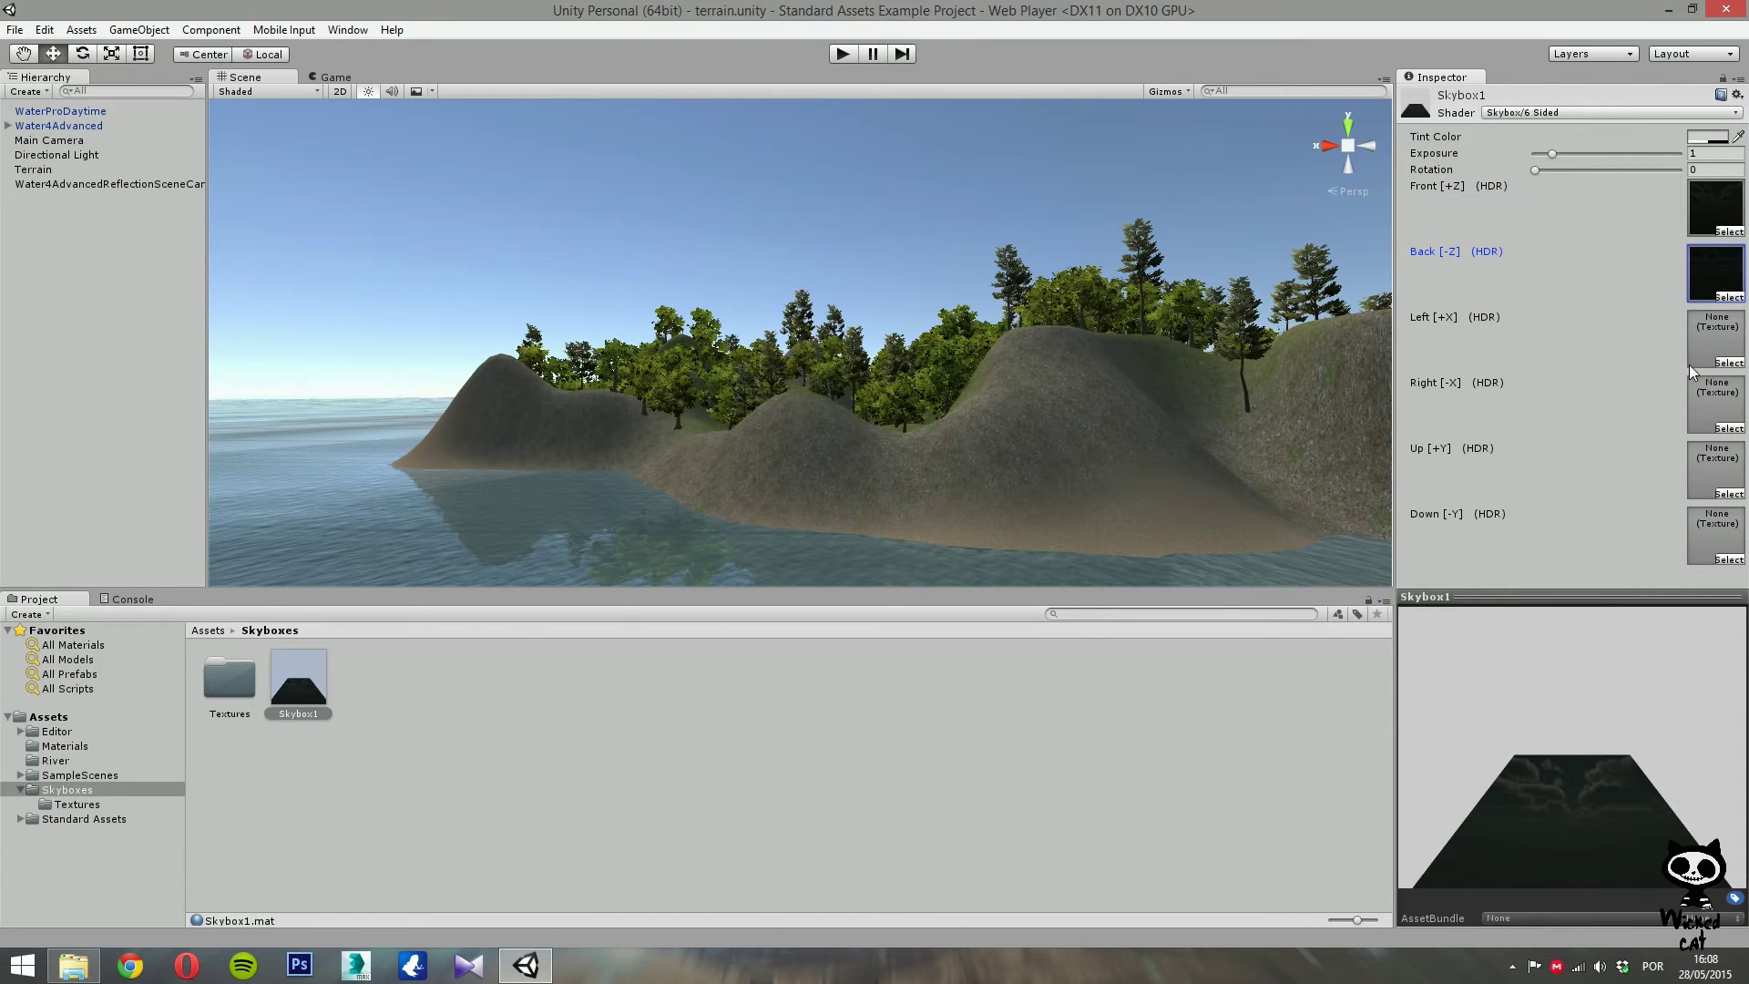
Assign MoonShine_left and MoonShine_right to the Left and Right slots.
{"action": "left_click", "coordinate": [1726, 362]}
{"action": "type", "text": "moo"}
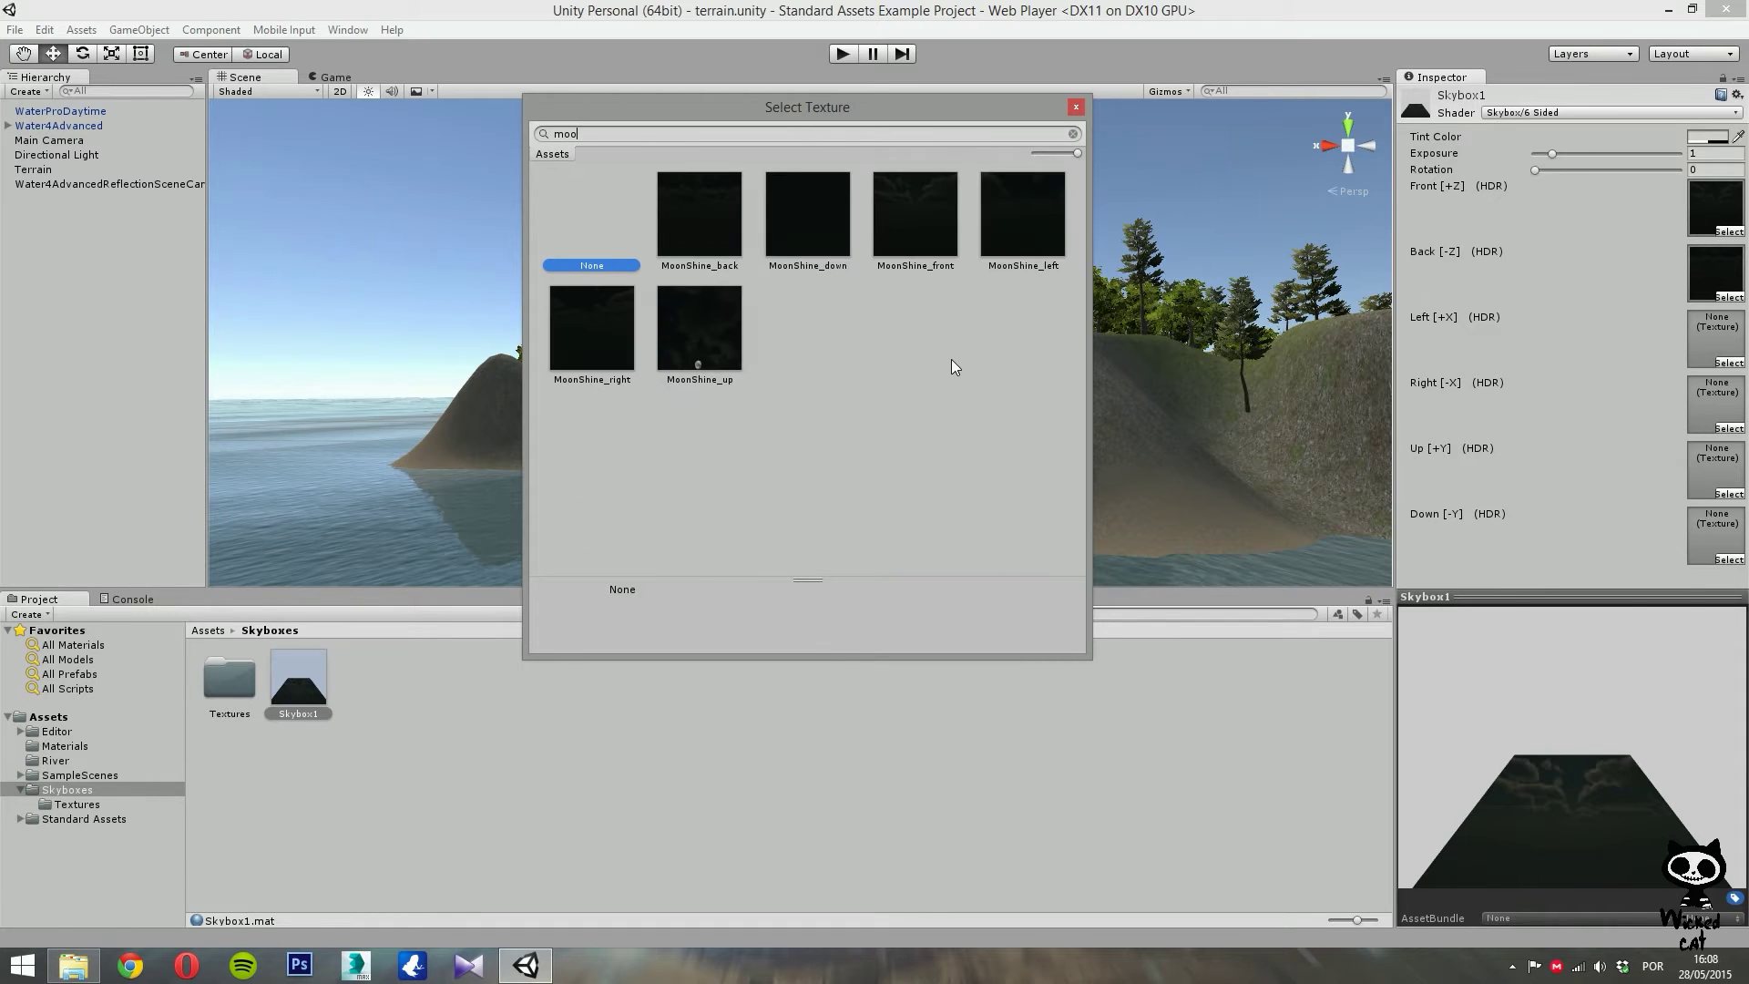
{"action": "double_click", "coordinate": [1018, 228]}
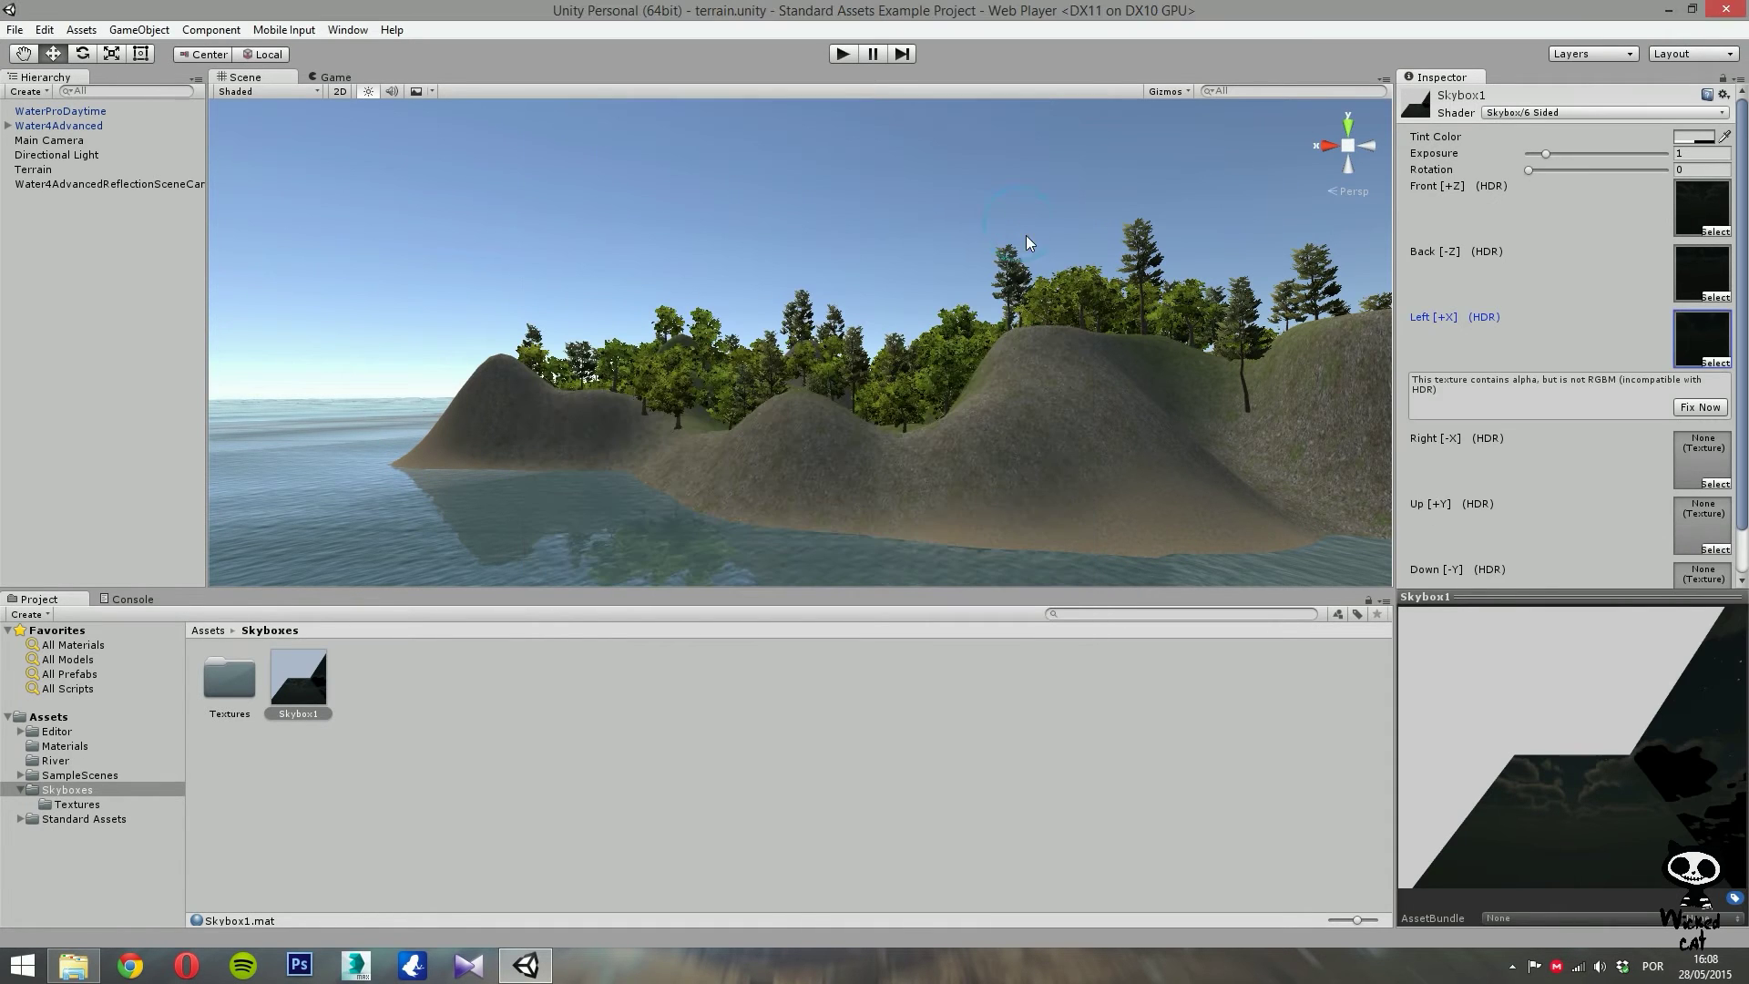
{"action": "left_click", "coordinate": [1709, 407]}
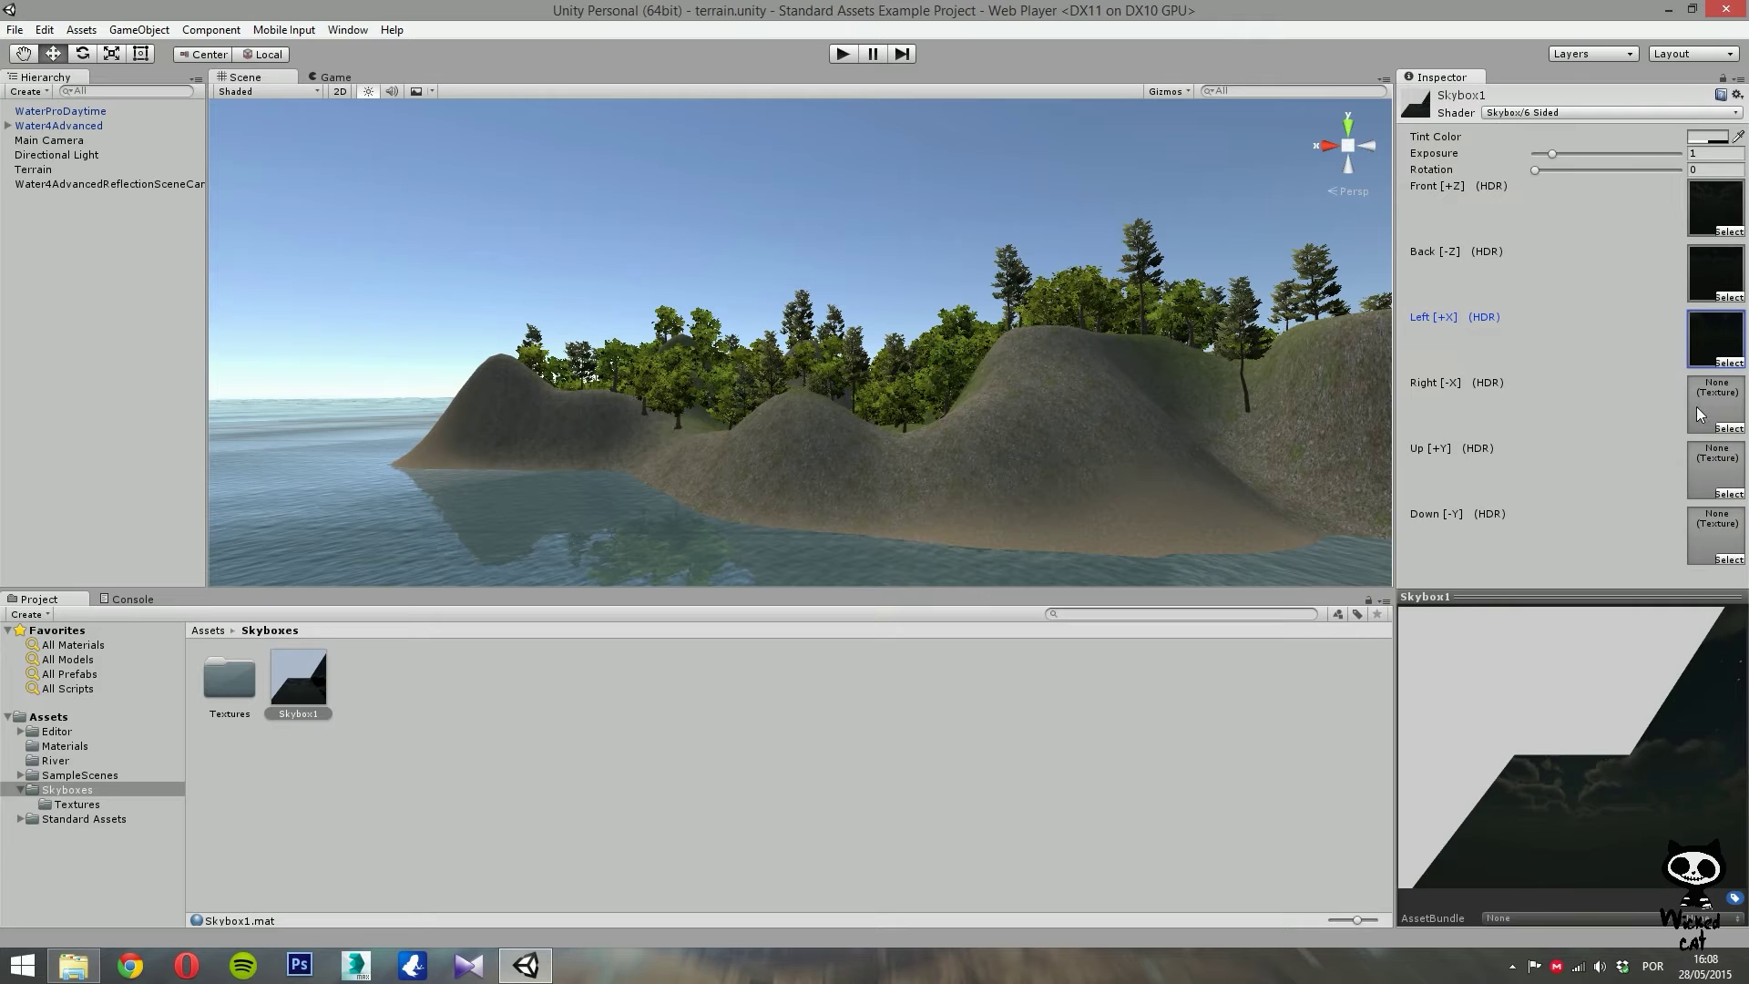
{"action": "left_click", "coordinate": [1727, 428]}
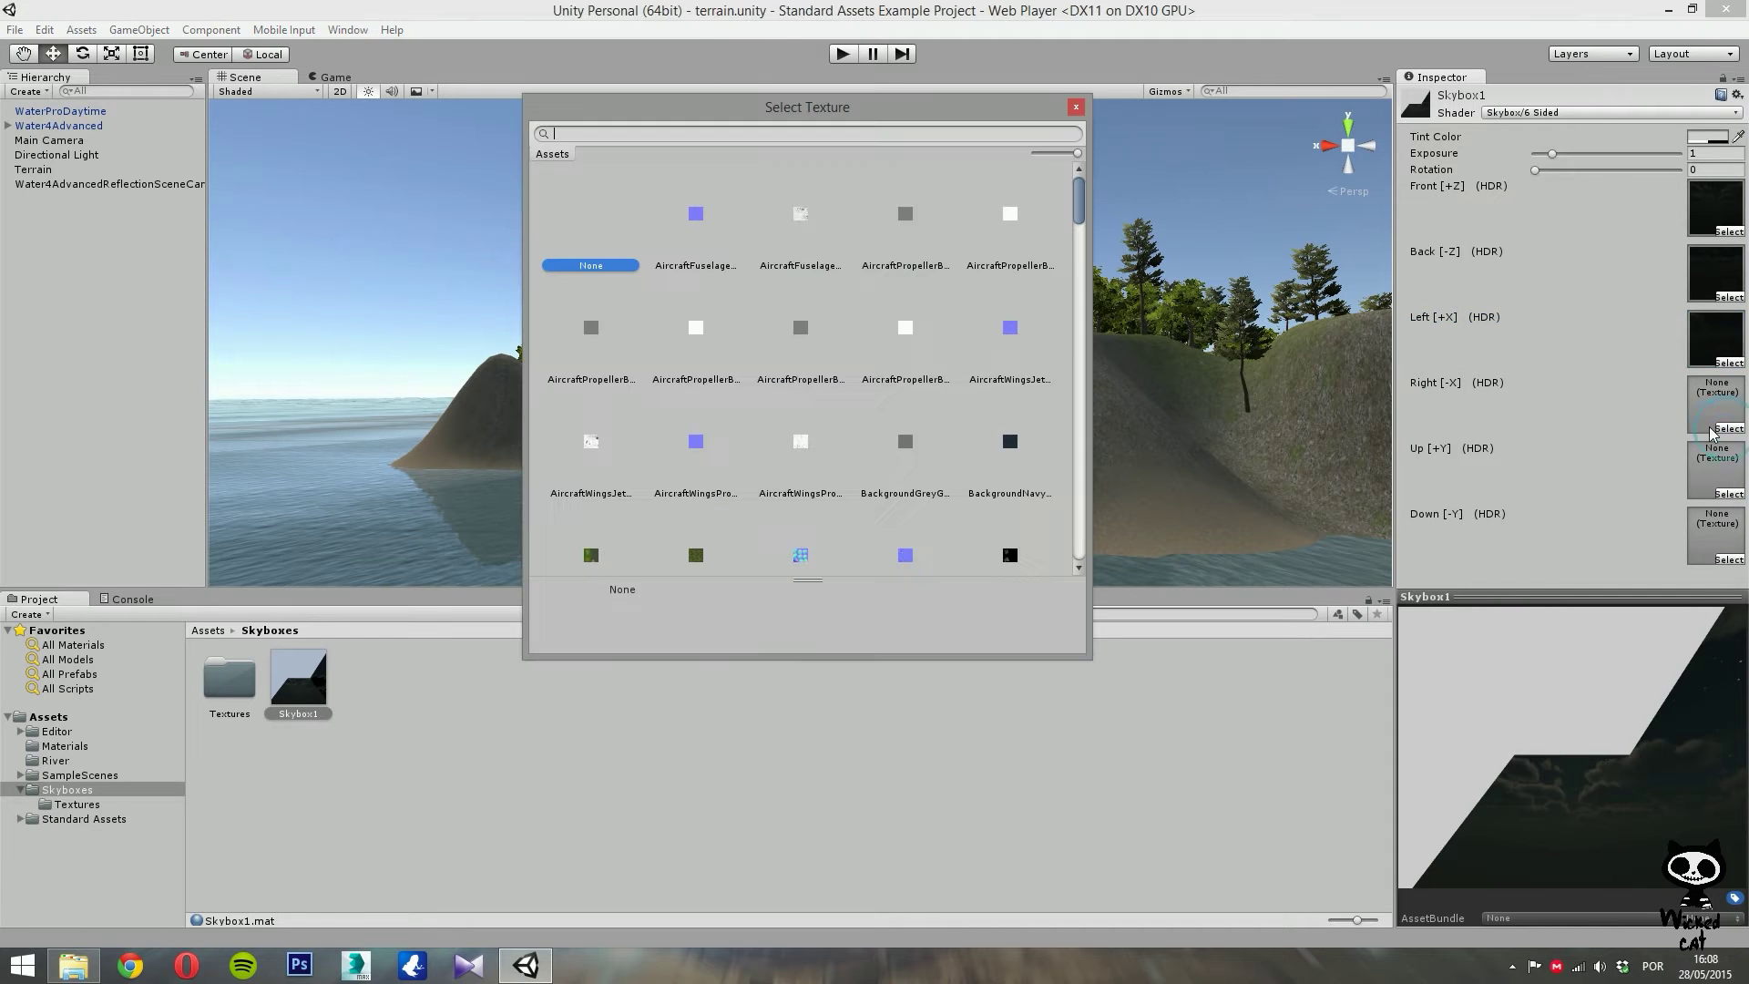
{"action": "type", "text": "moo"}
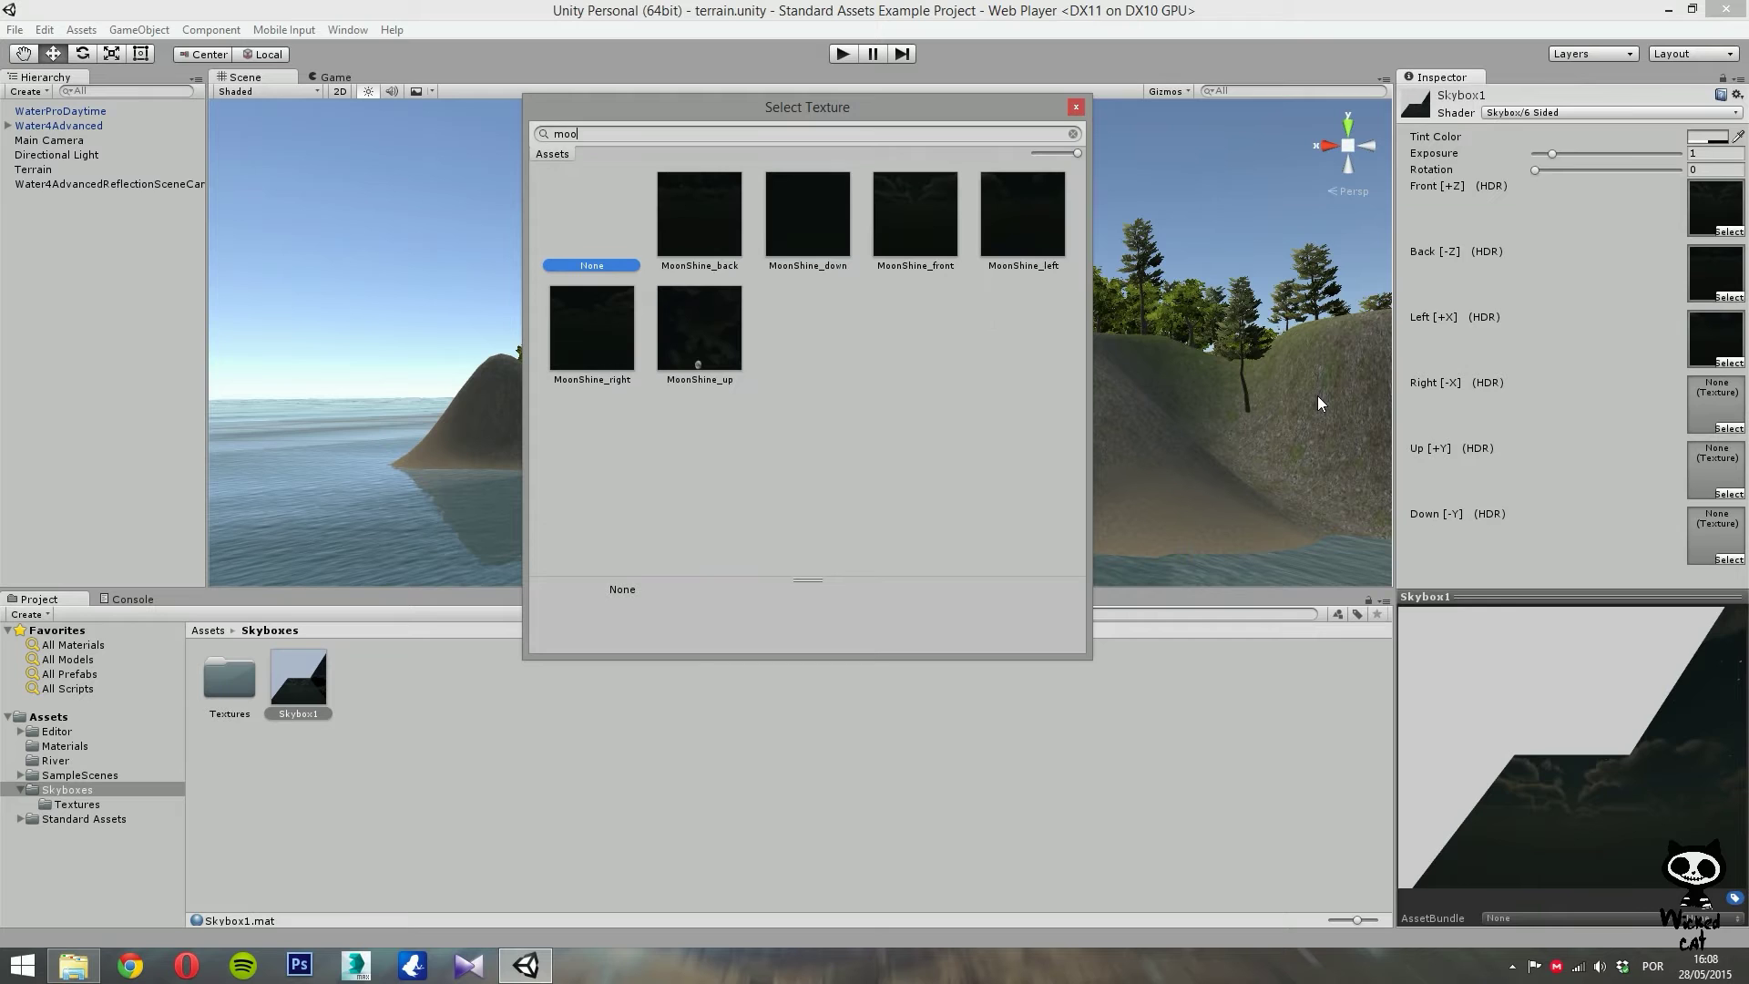
{"action": "double_click", "coordinate": [601, 329]}
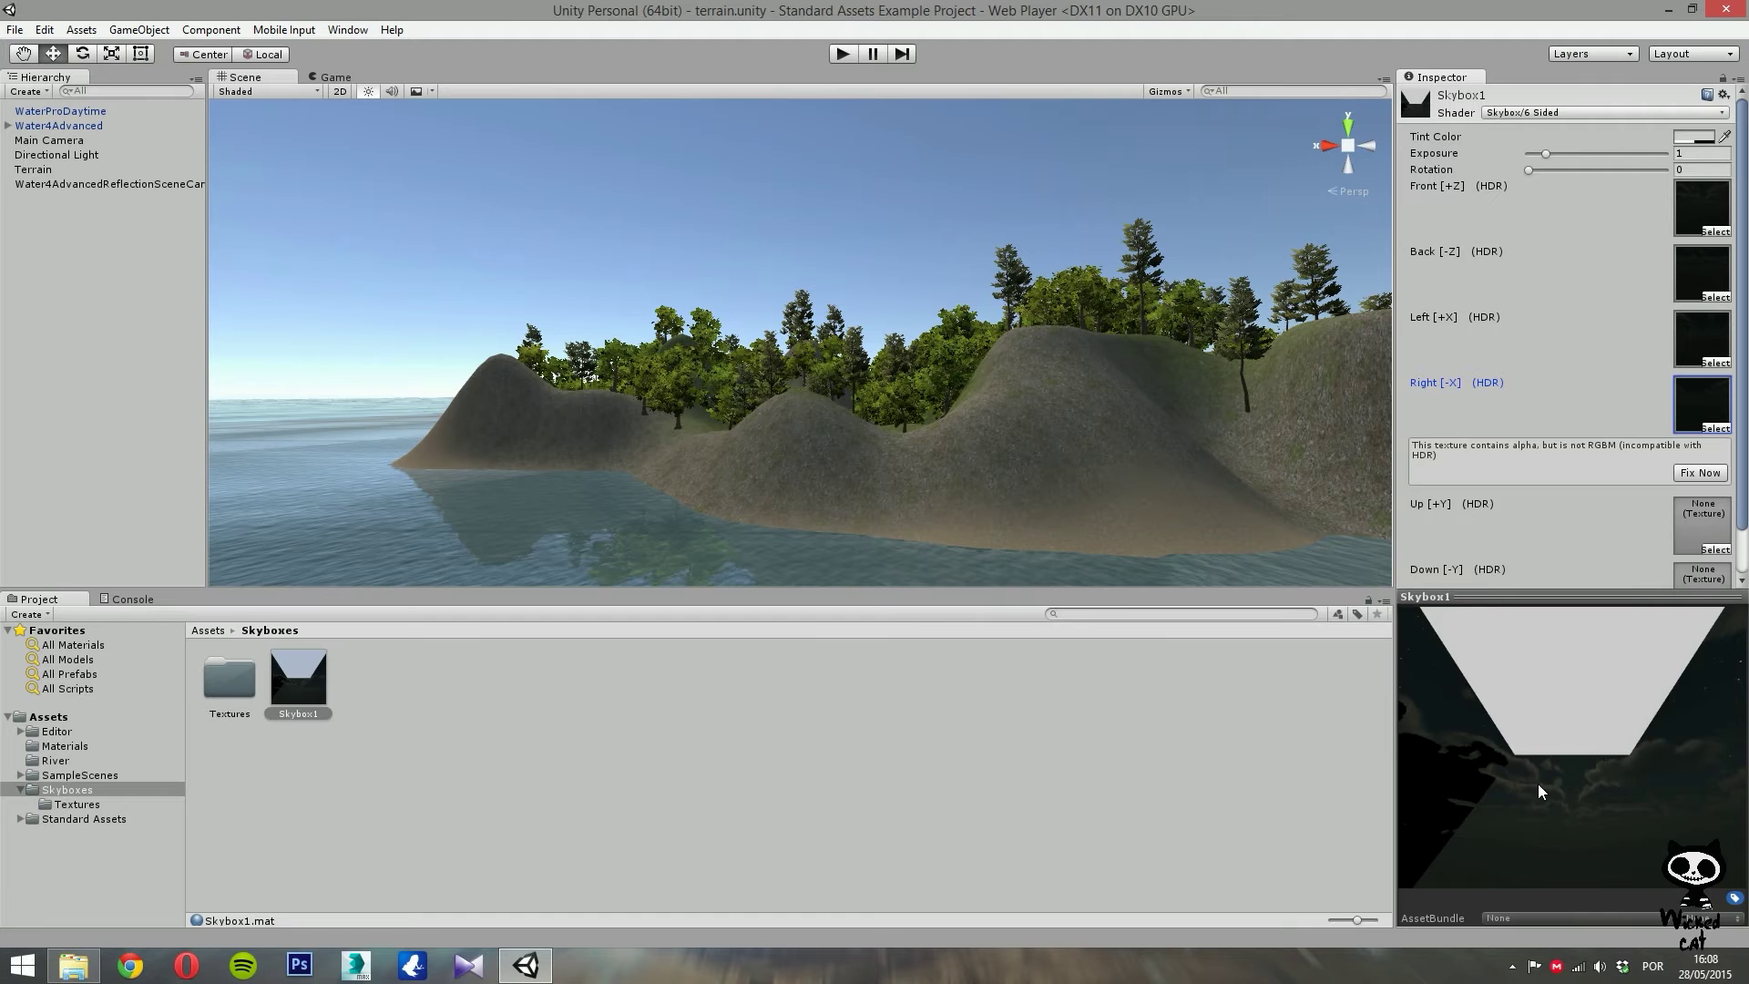
Fix the right texture's warning and assign MoonShine_up to the Up slot.
{"action": "left_click_drag", "start_coordinate": [1567, 772], "coordinate": [1540, 853]}
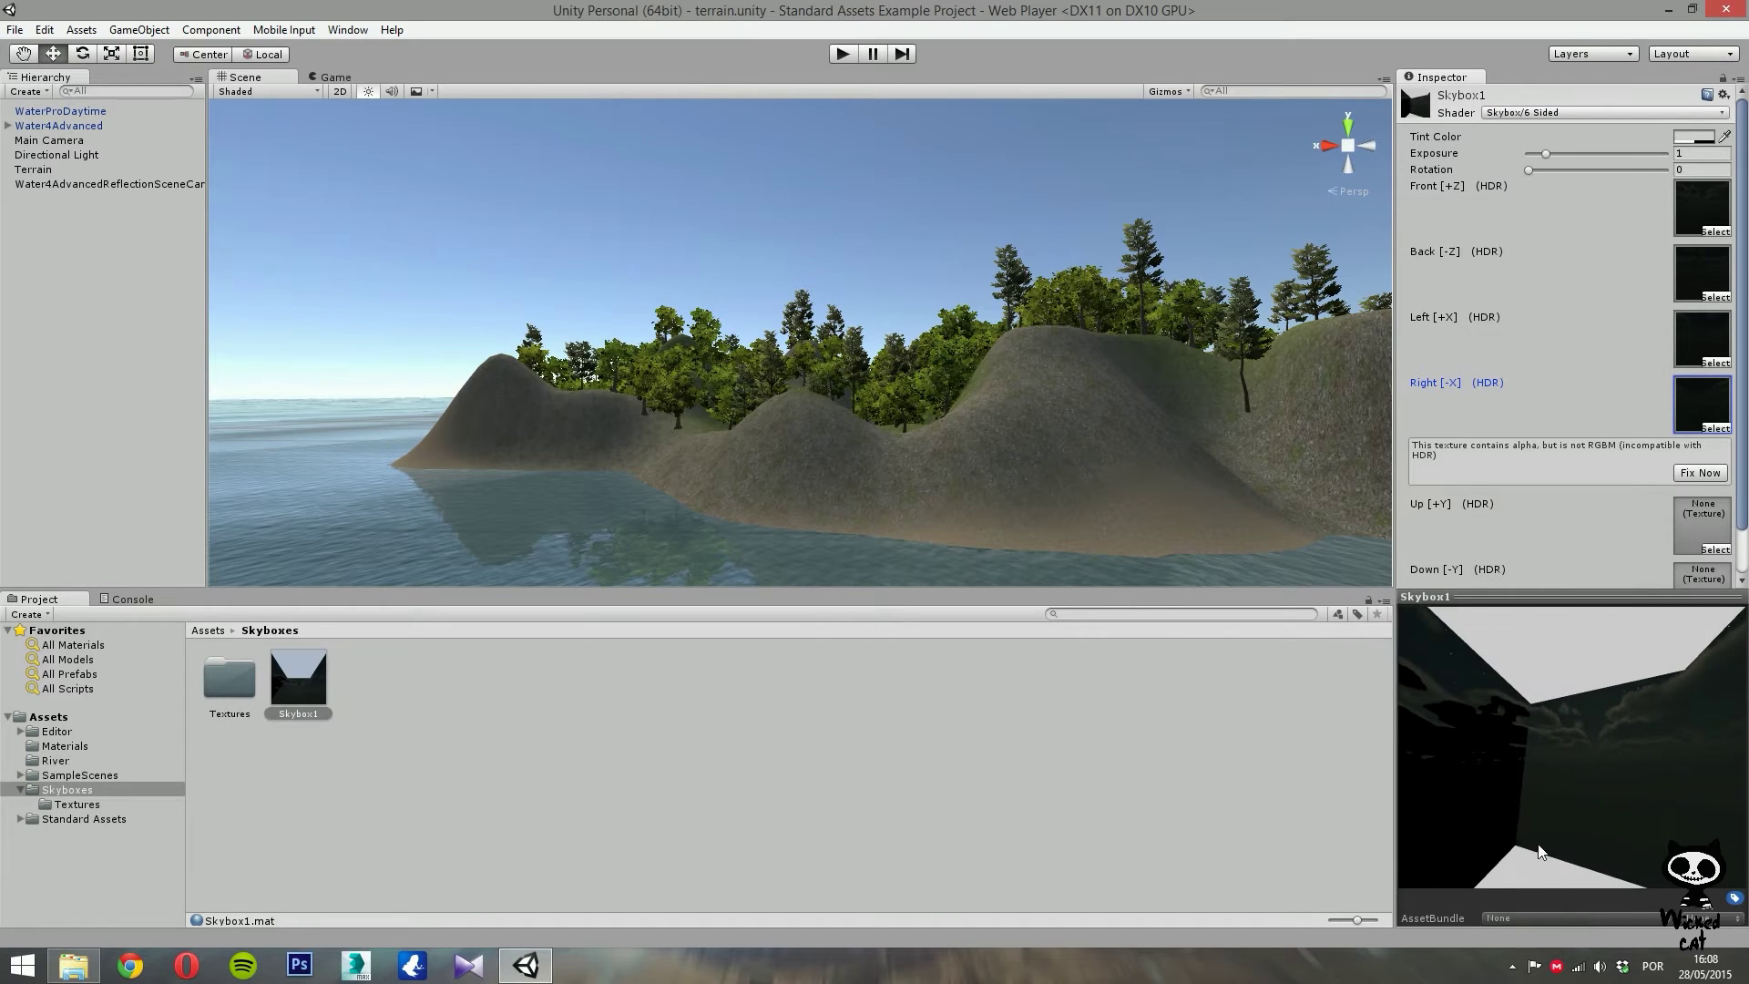
{"action": "left_click", "coordinate": [1702, 474]}
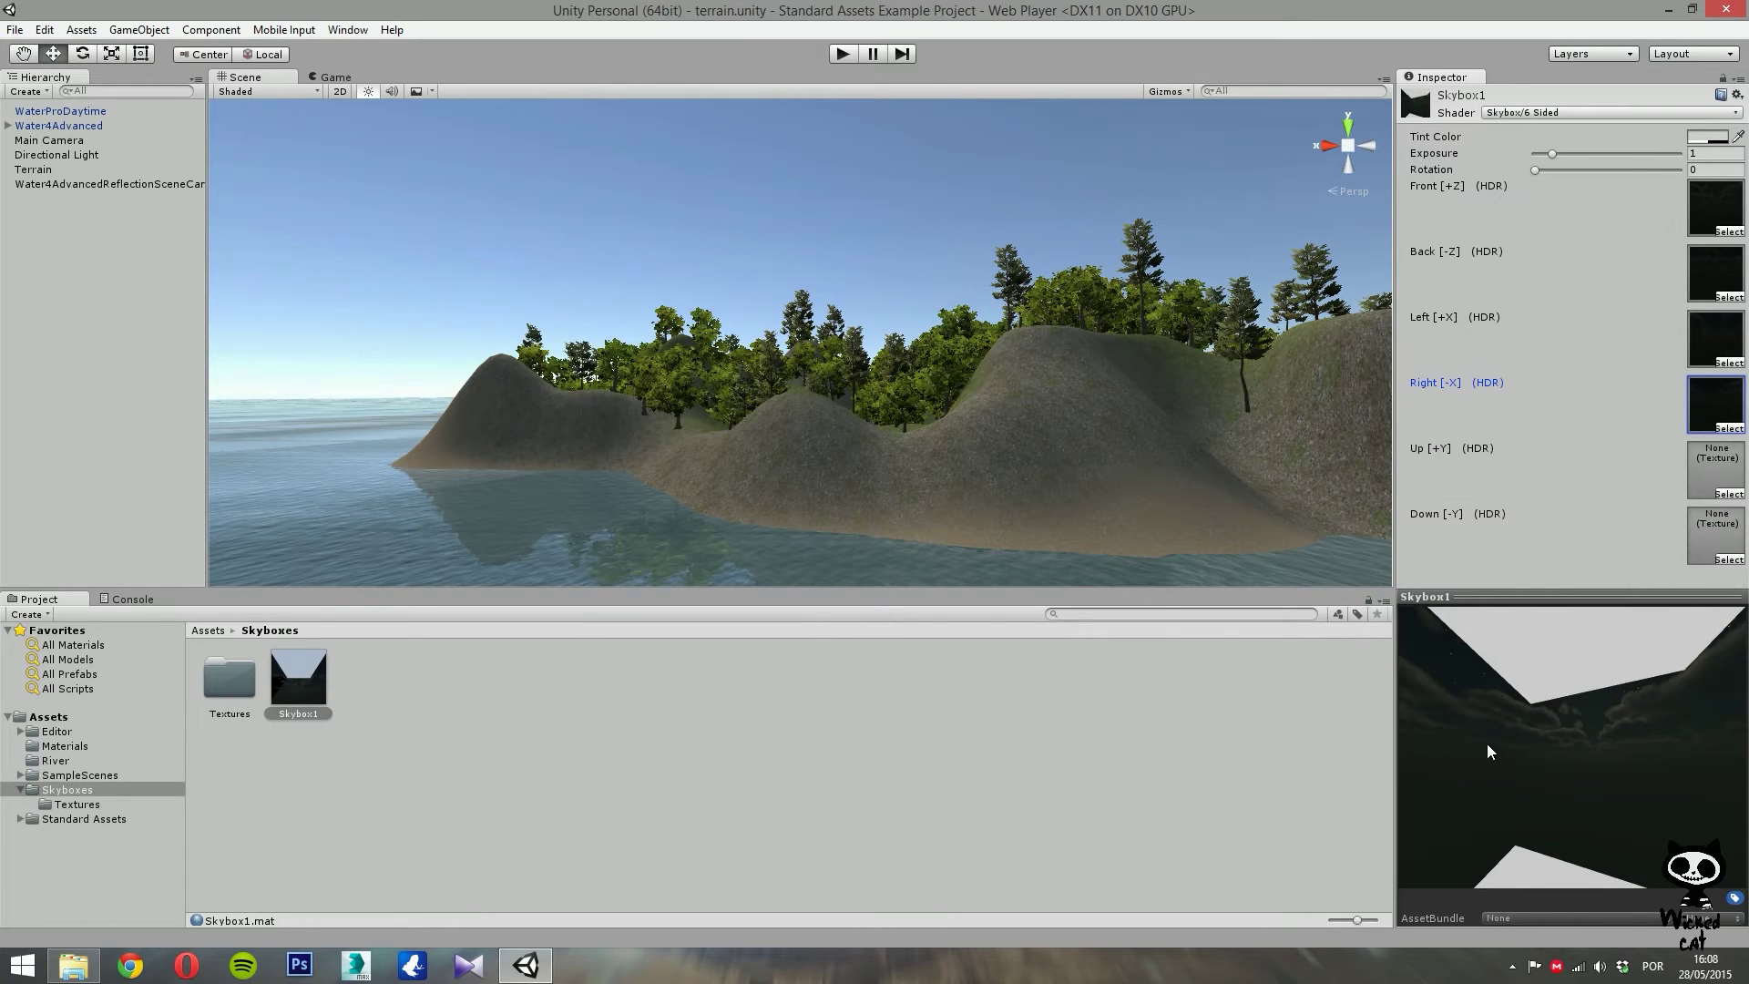
{"action": "left_click_drag", "start_coordinate": [1564, 765], "coordinate": [1485, 763]}
{"action": "left_click_drag", "start_coordinate": [1670, 743], "coordinate": [1527, 538]}
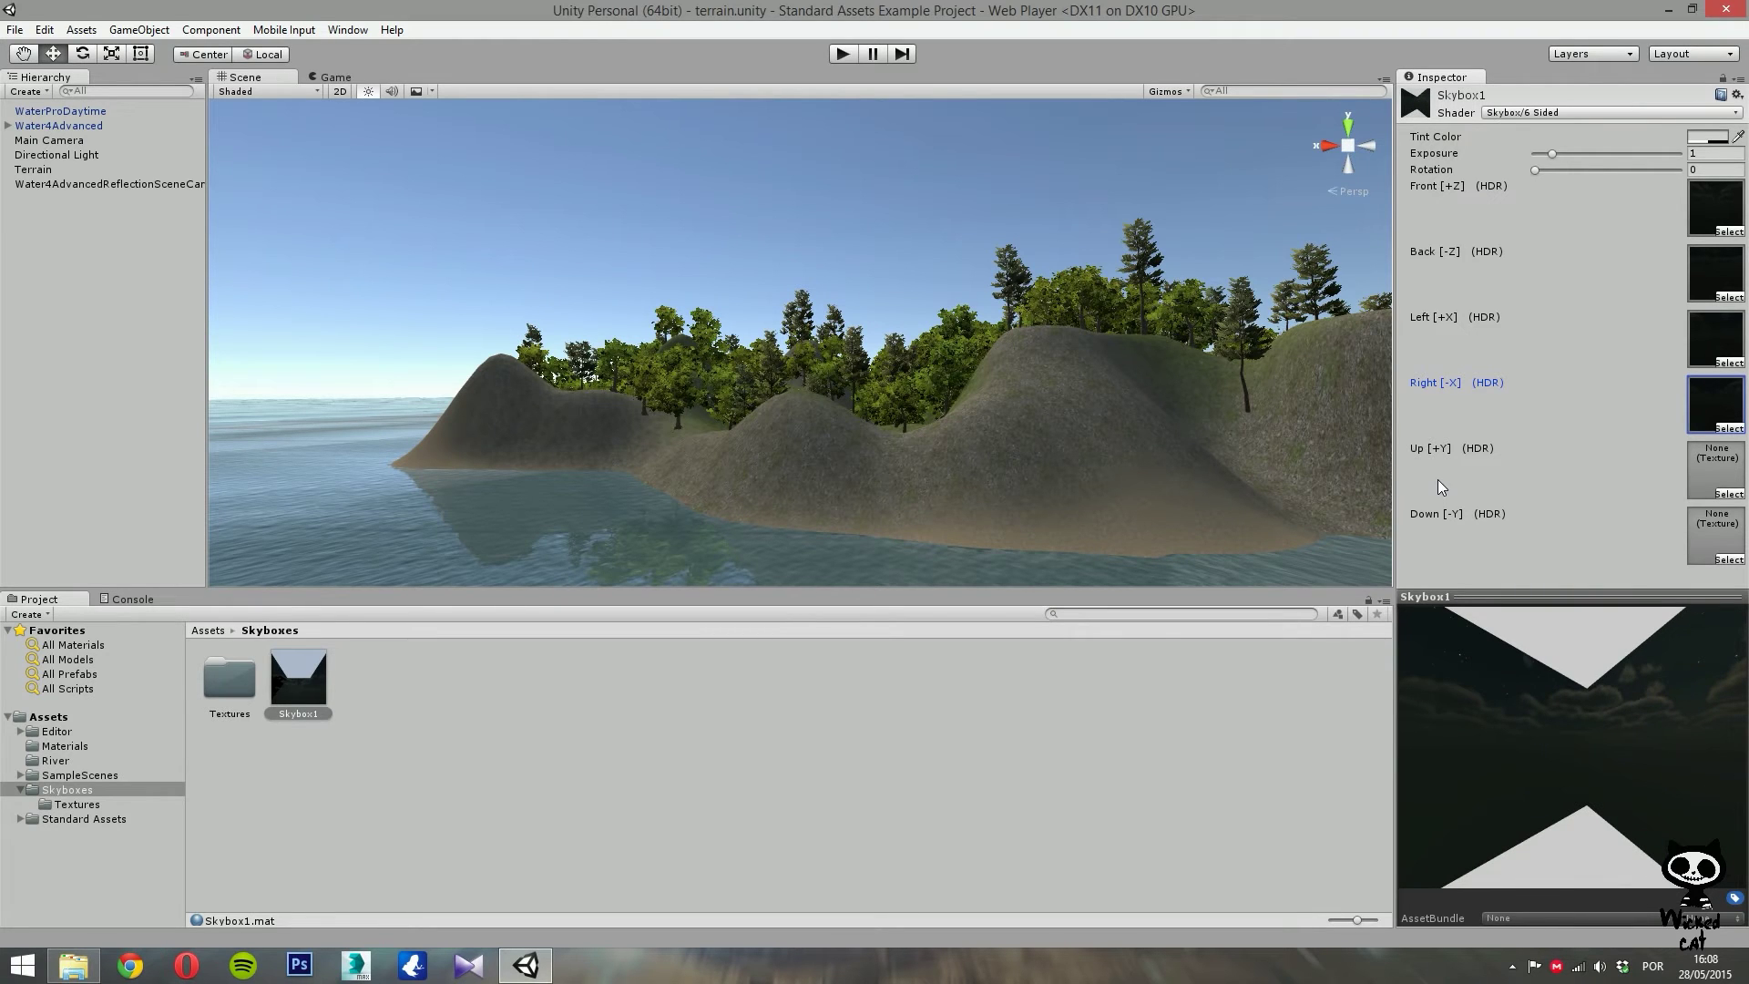
{"action": "left_click", "coordinate": [1728, 493]}
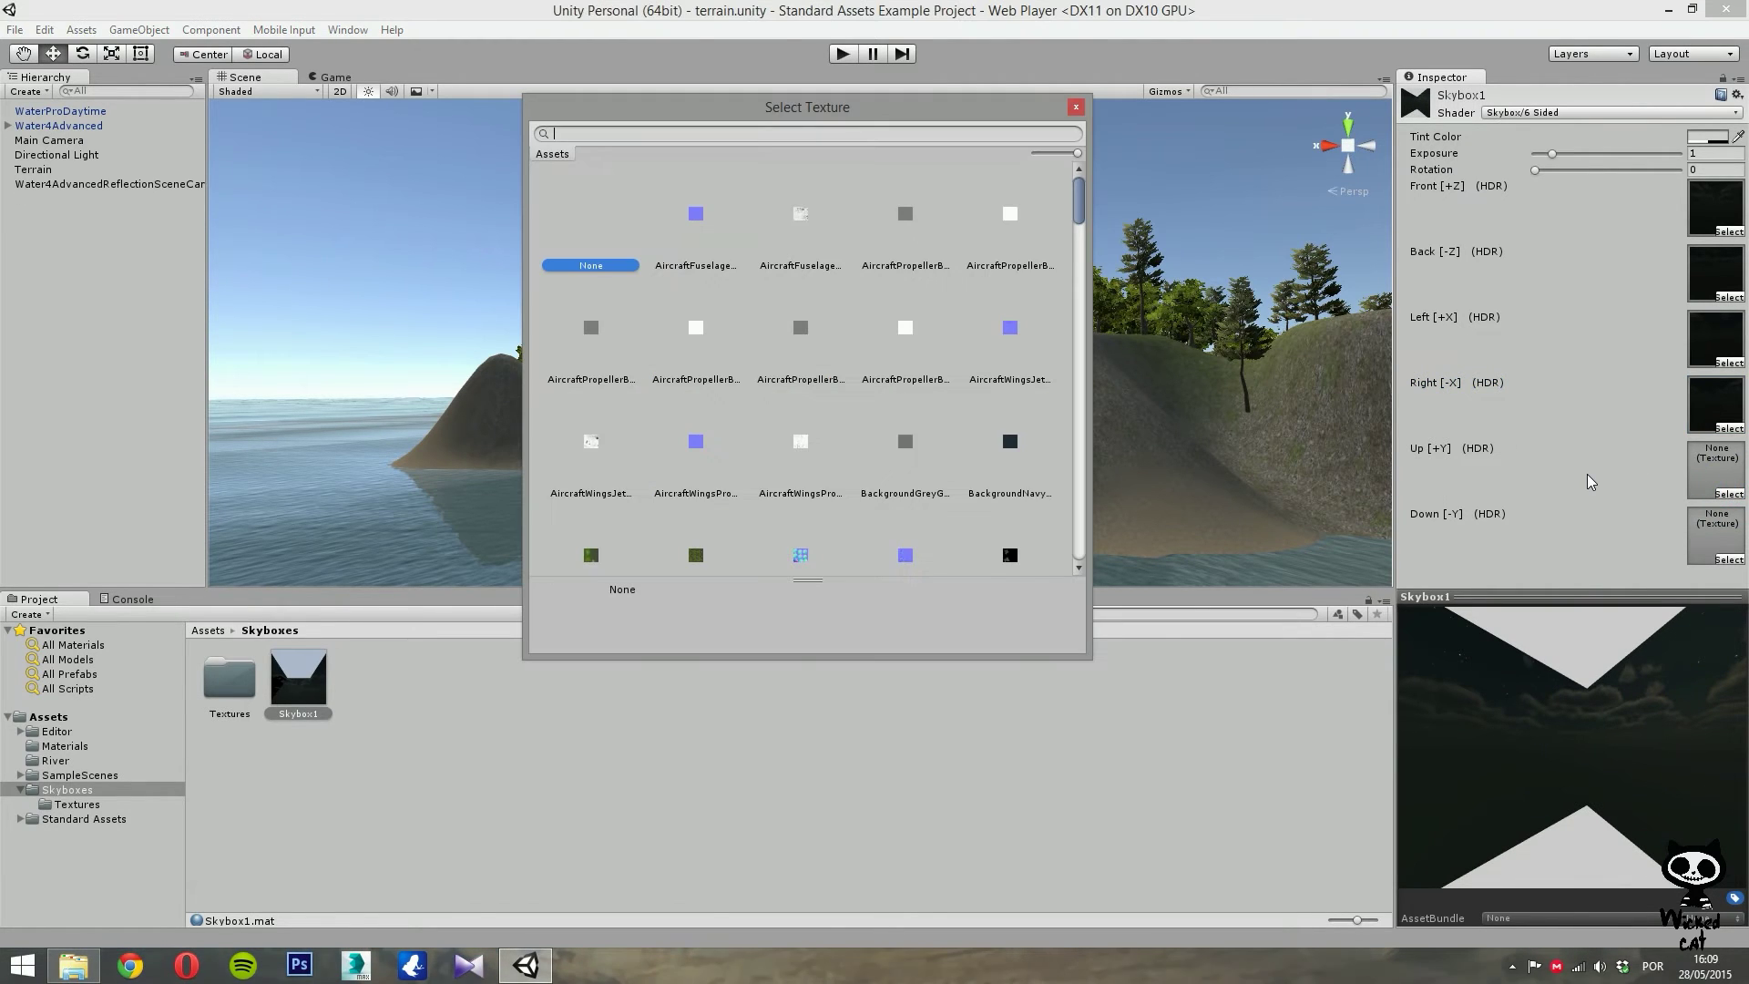
{"action": "type", "text": "moo"}
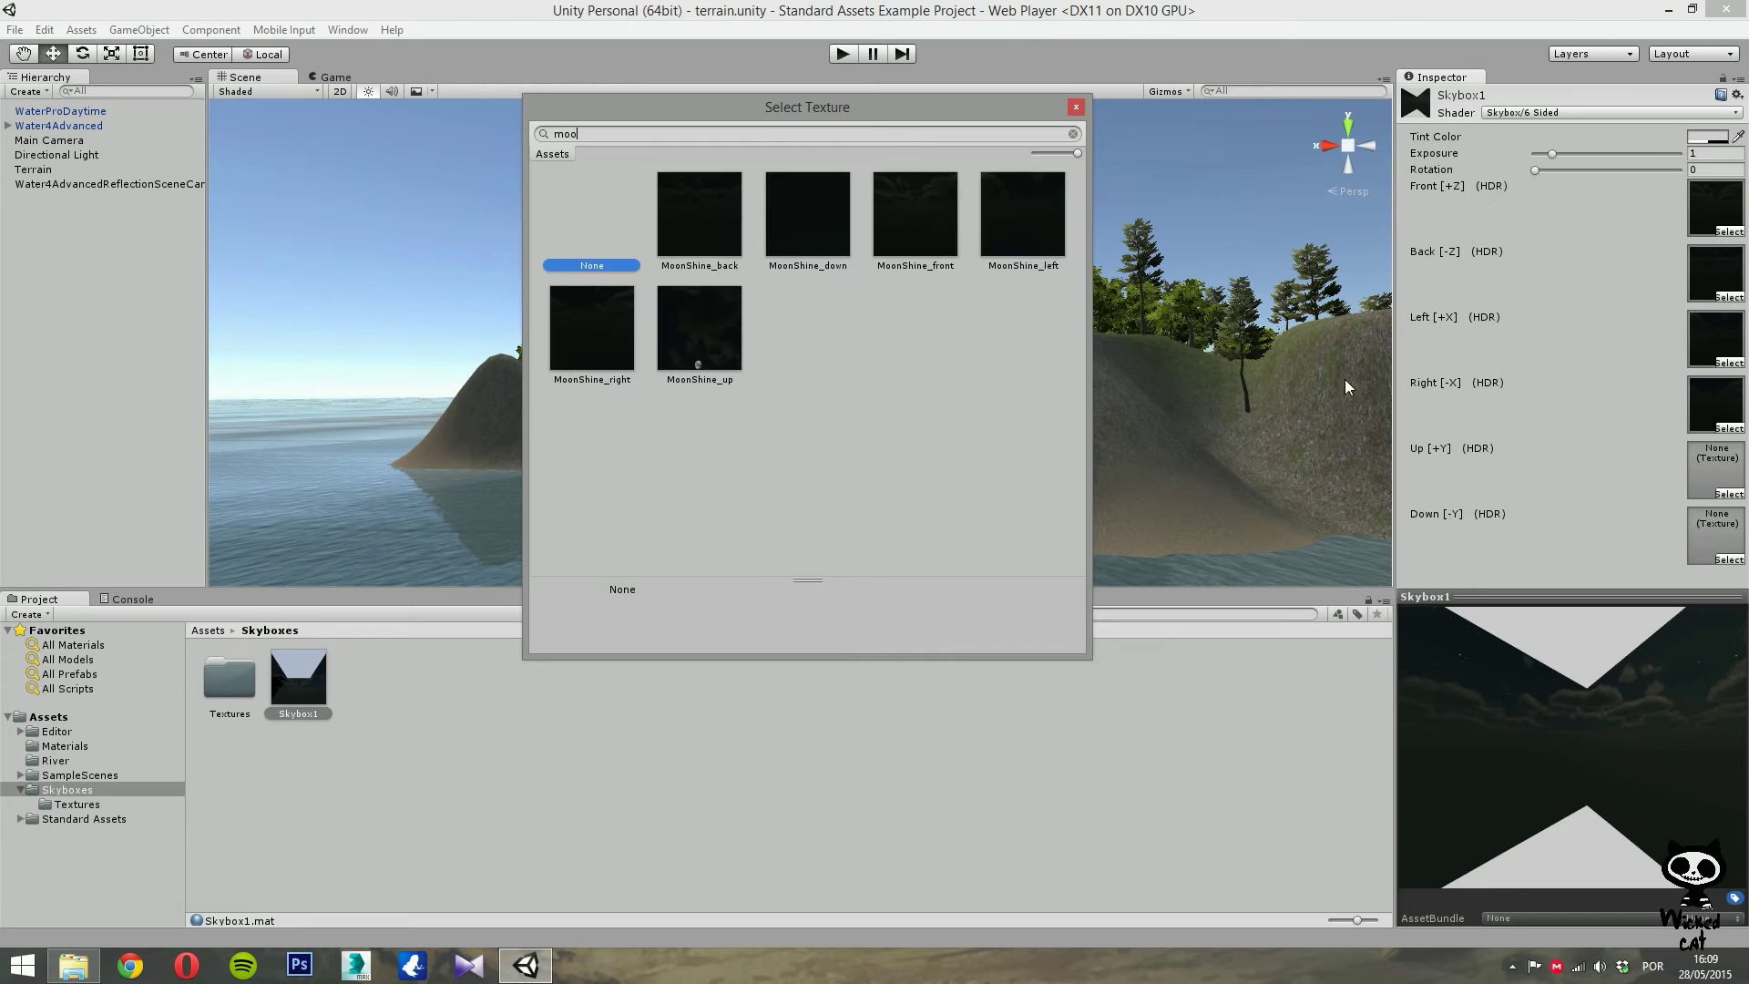
{"action": "double_click", "coordinate": [712, 342]}
{"action": "left_click", "coordinate": [1700, 537]}
Assign MoonShine_down to the Down slot, then check clouds and moon in the preview.
{"action": "left_click", "coordinate": [1724, 559]}
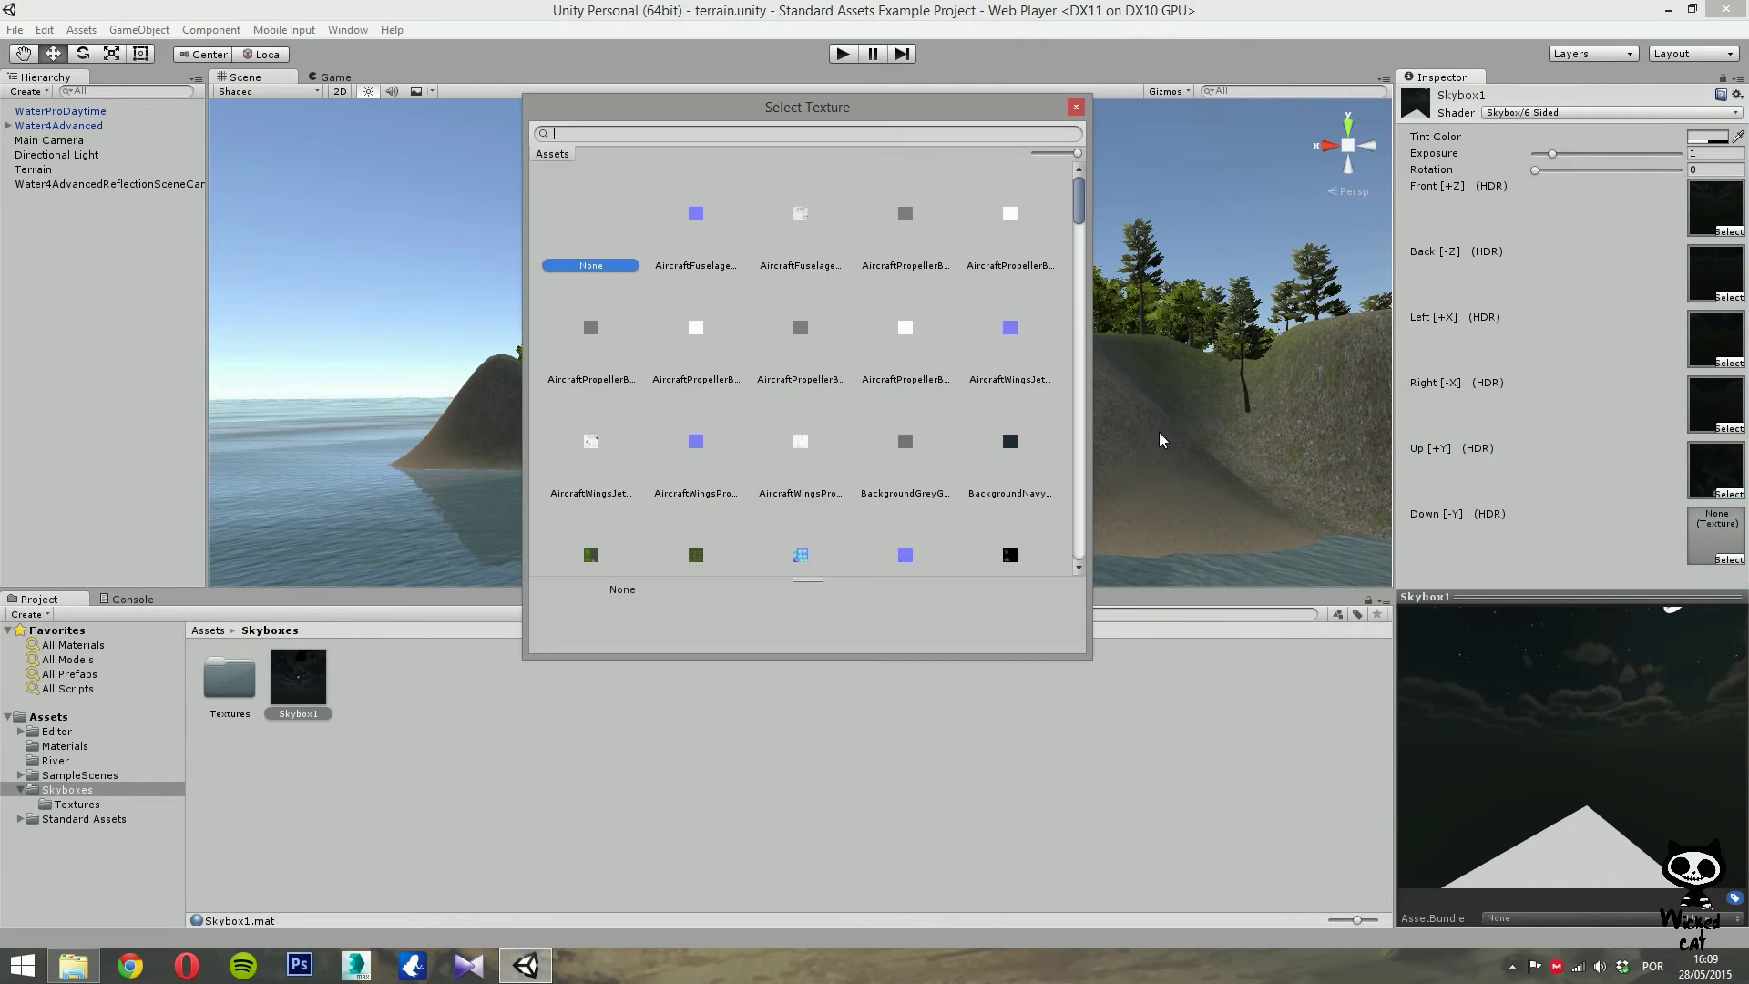
{"action": "type", "text": "moo"}
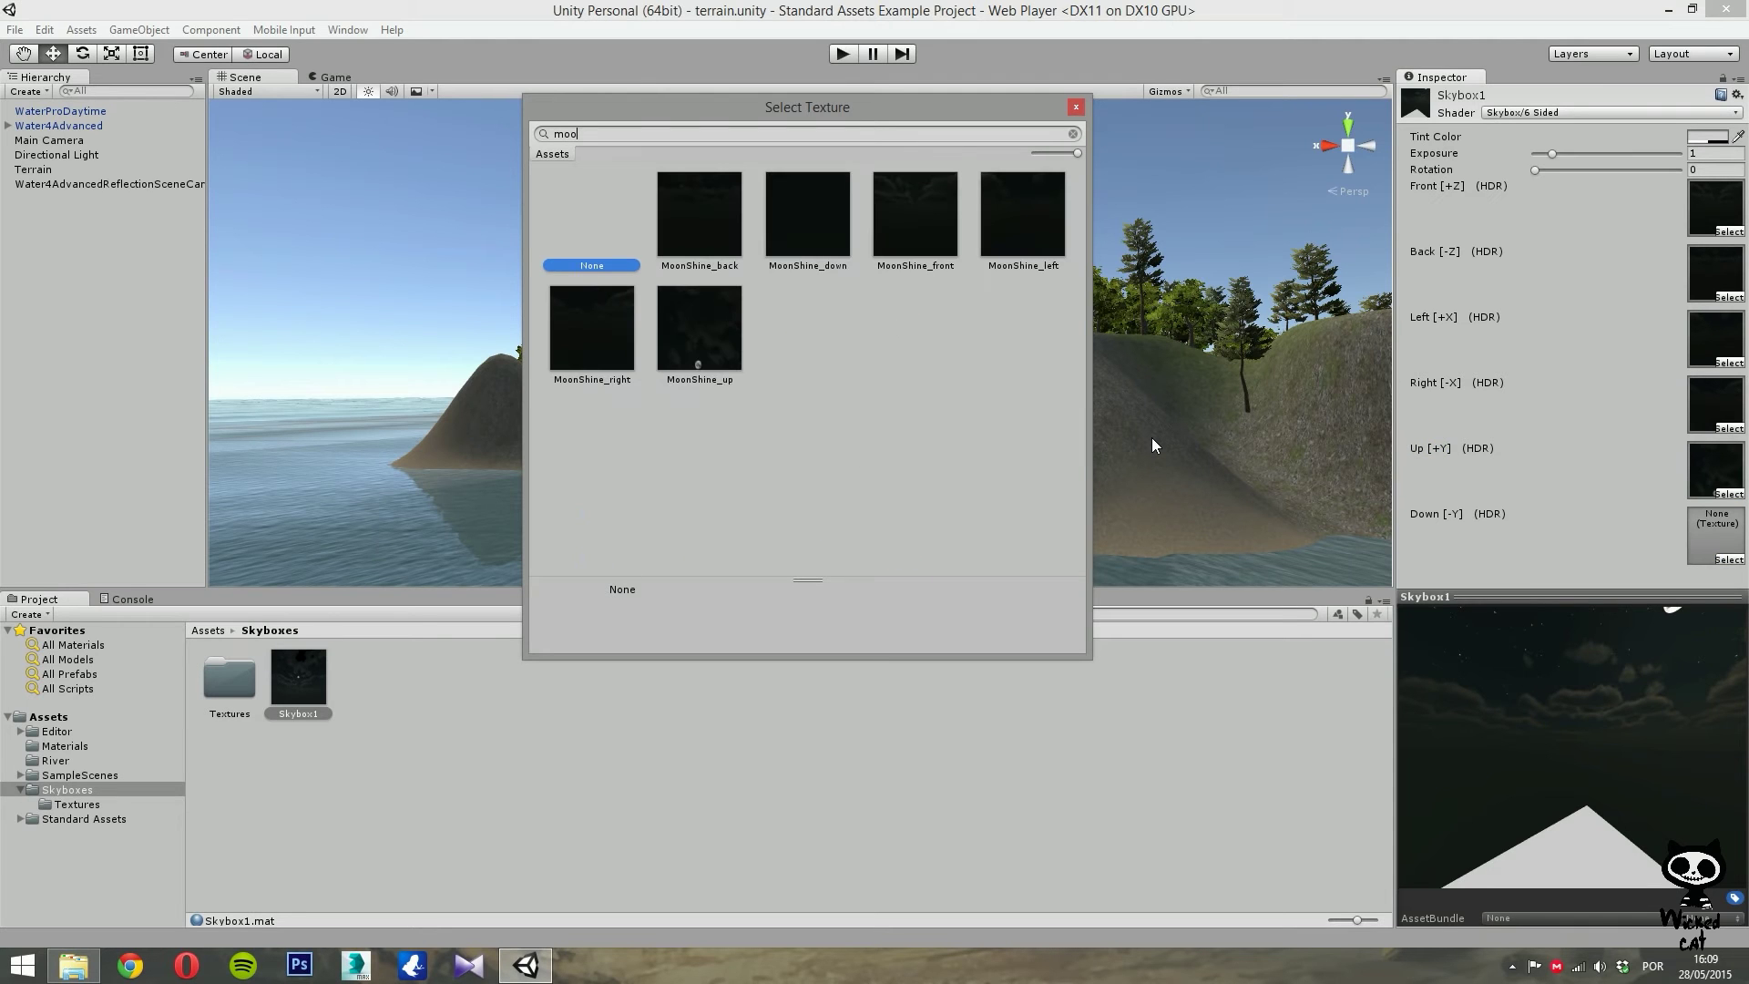
{"action": "double_click", "coordinate": [795, 220]}
{"action": "left_click_drag", "start_coordinate": [1743, 481], "coordinate": [1743, 526]}
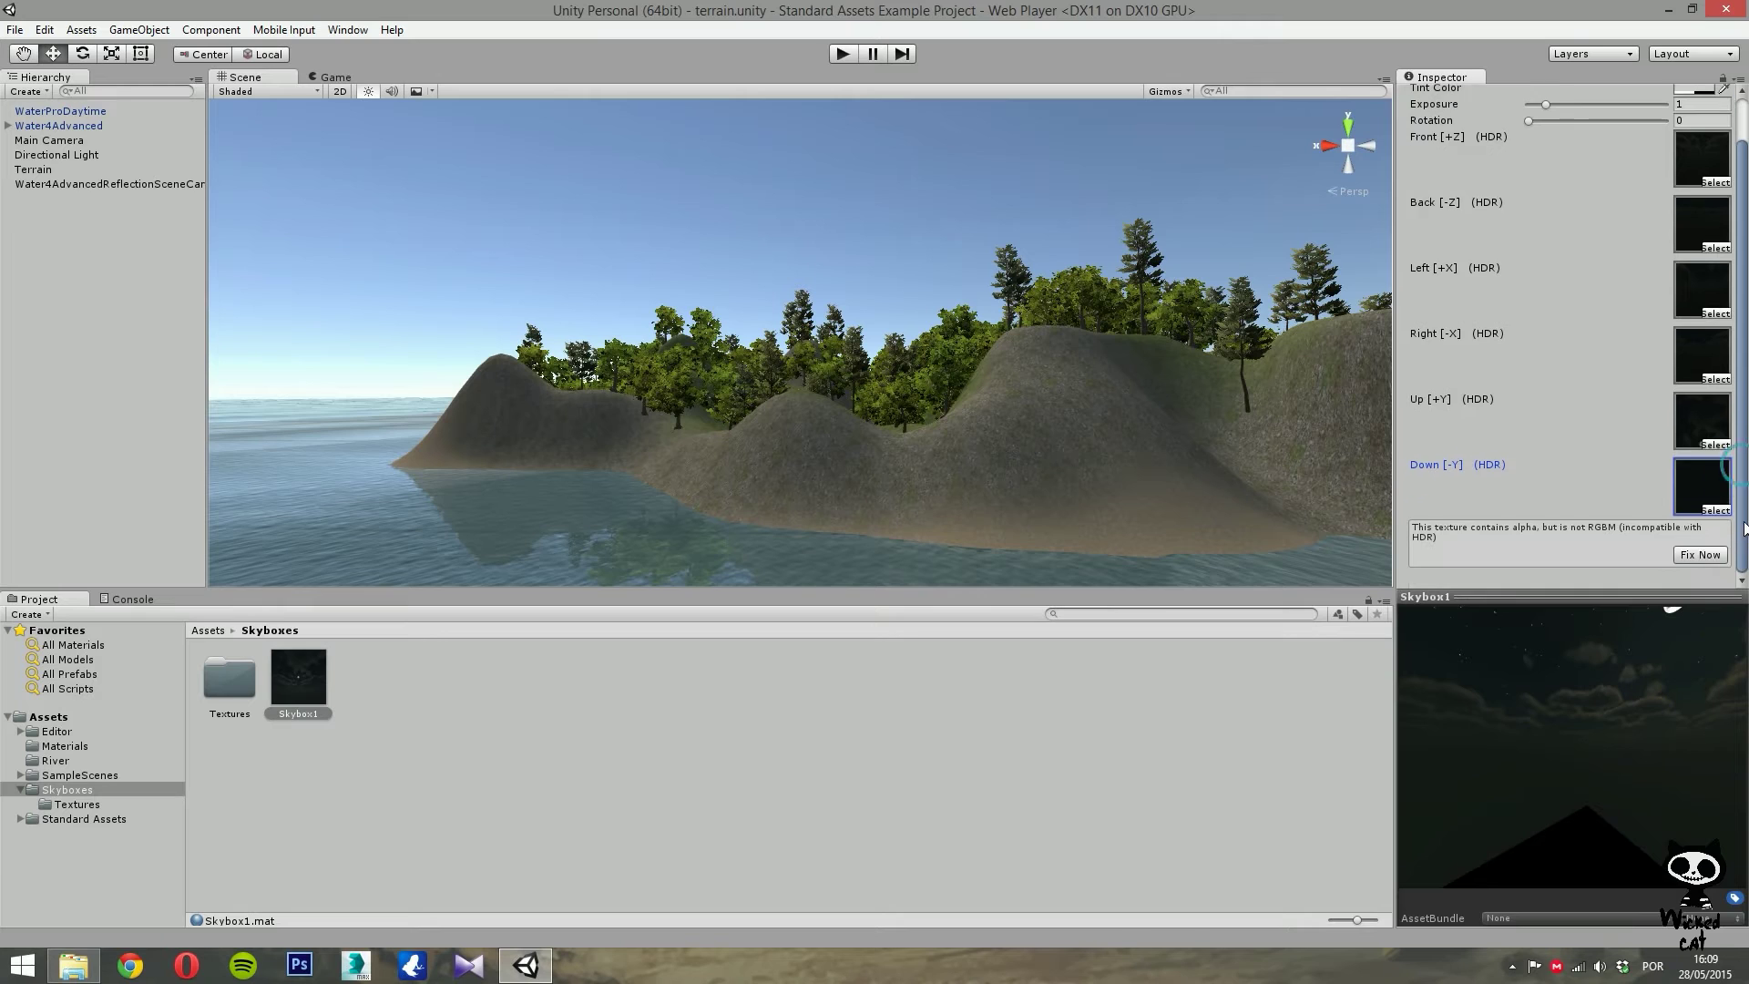
{"action": "left_click", "coordinate": [1700, 554]}
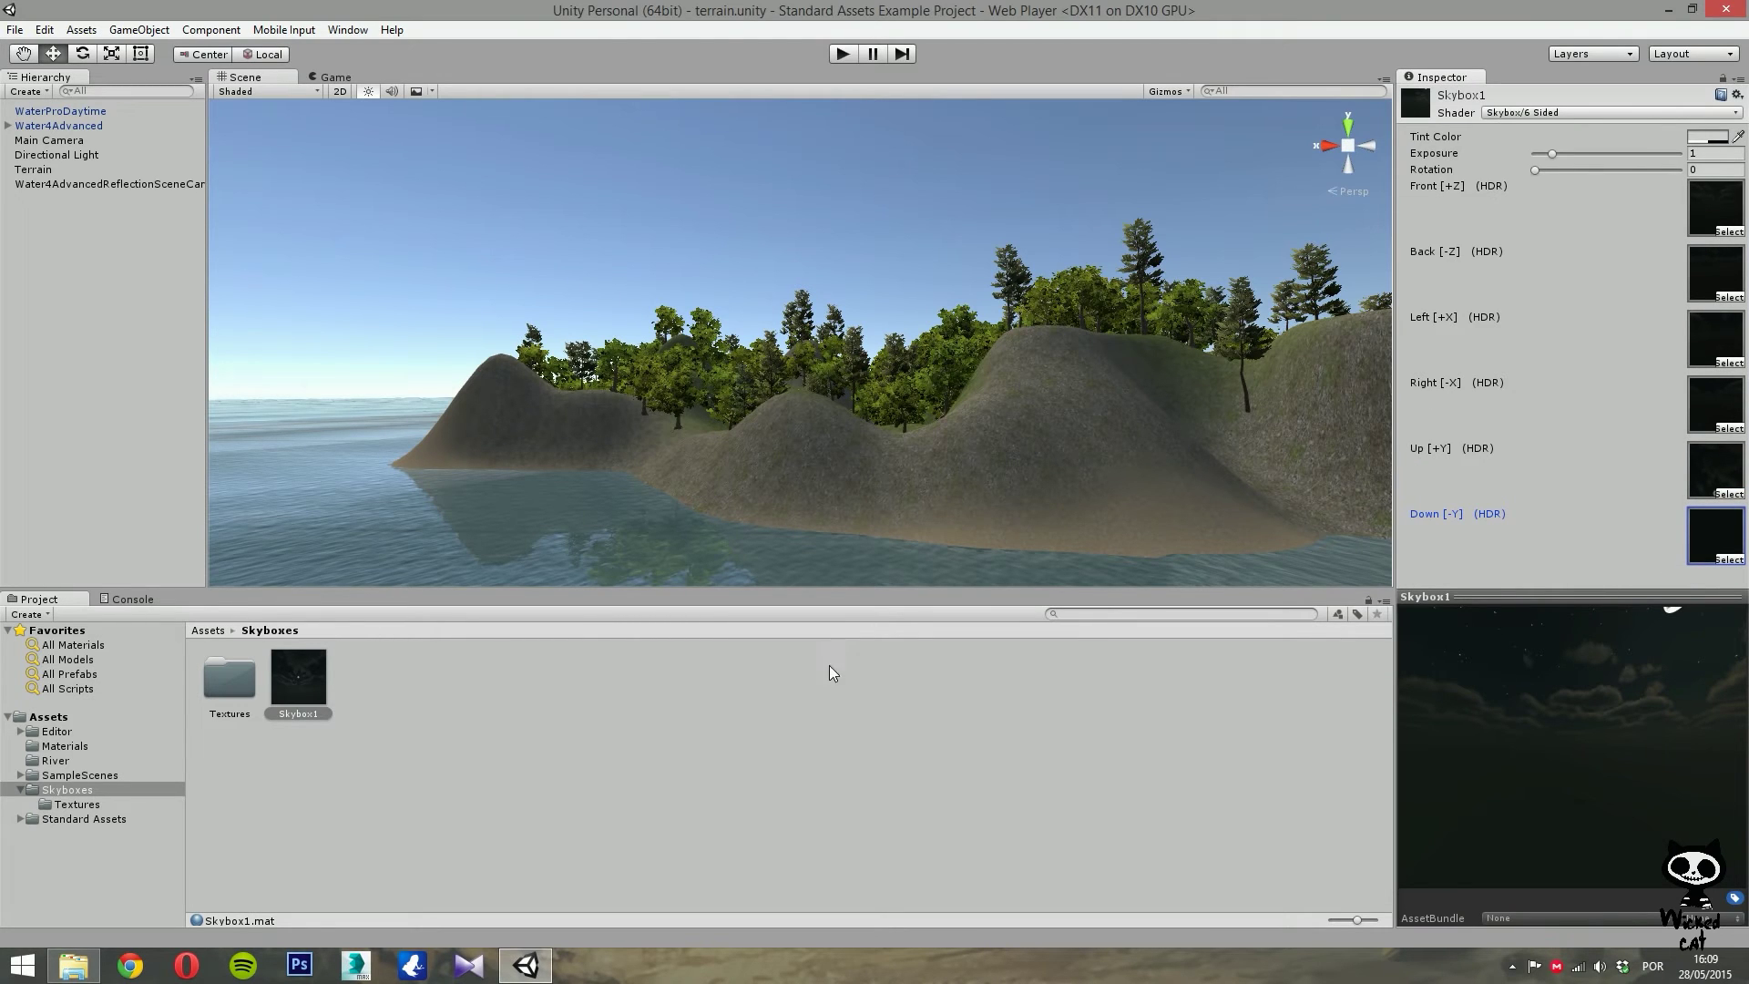
{"action": "left_click_drag", "start_coordinate": [1446, 761], "coordinate": [1407, 720]}
{"action": "left_click_drag", "start_coordinate": [51, 740], "coordinate": [1684, 724]}
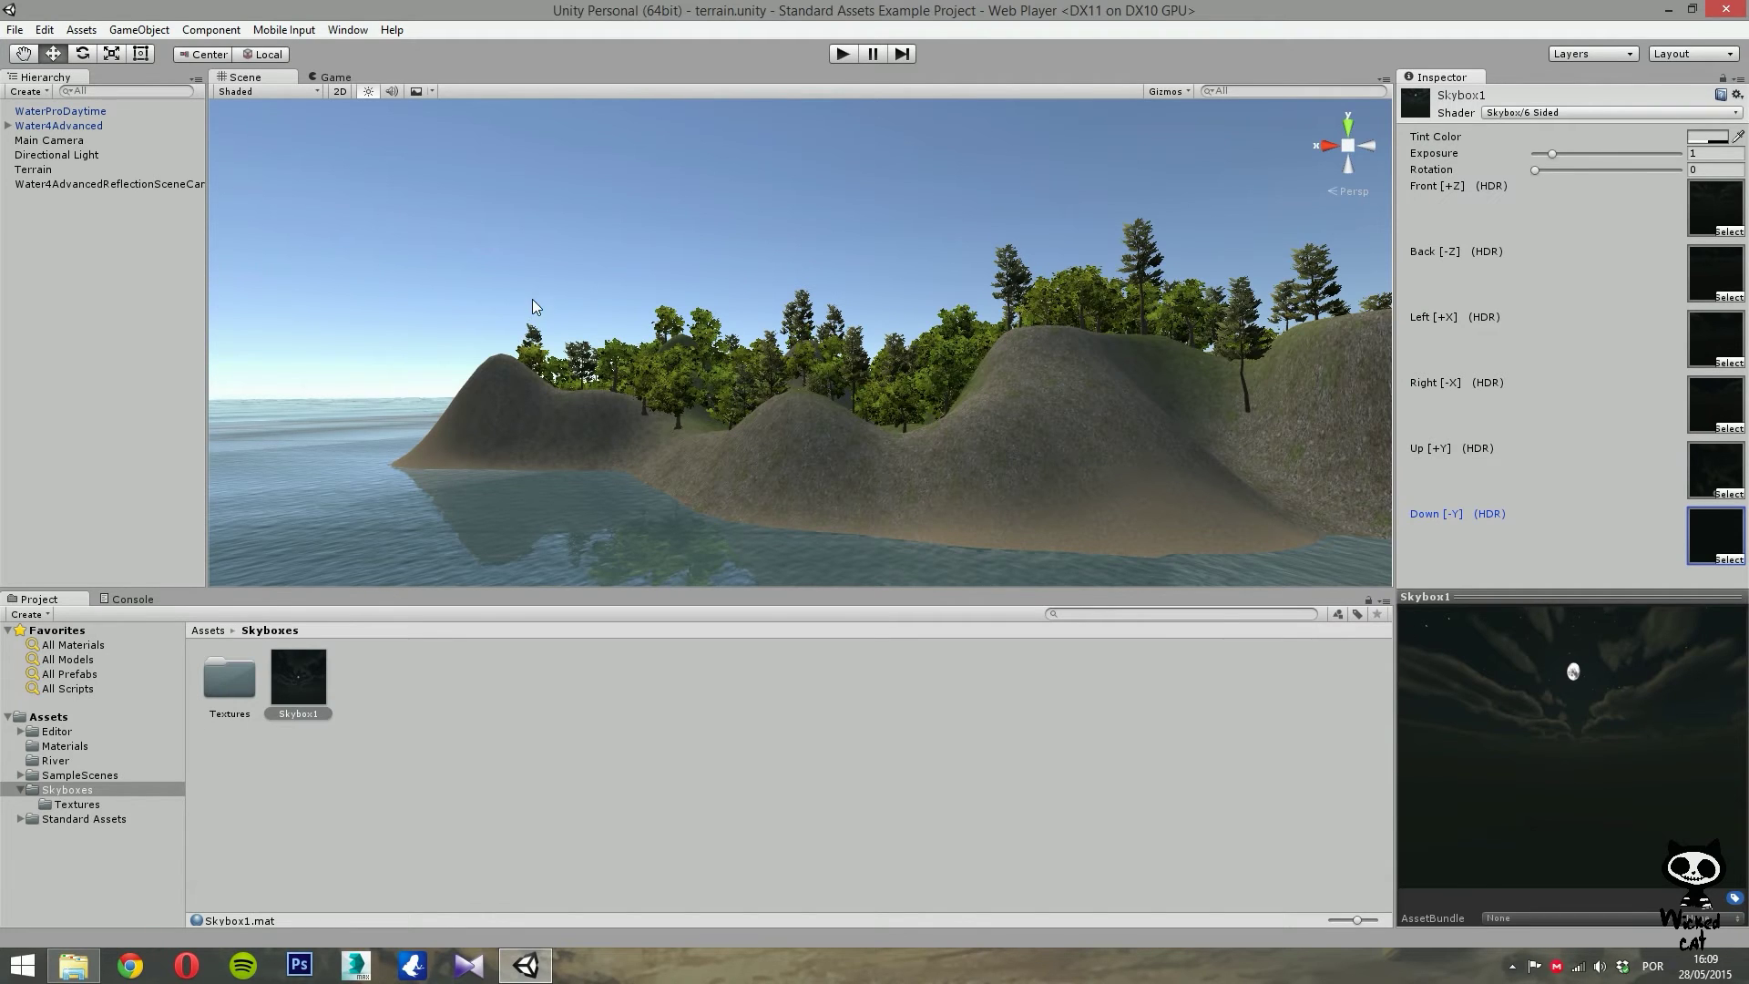
Add a Skybox component to Main Camera with Skybox1 as its Custom Skybox.
{"action": "left_click", "coordinate": [63, 139]}
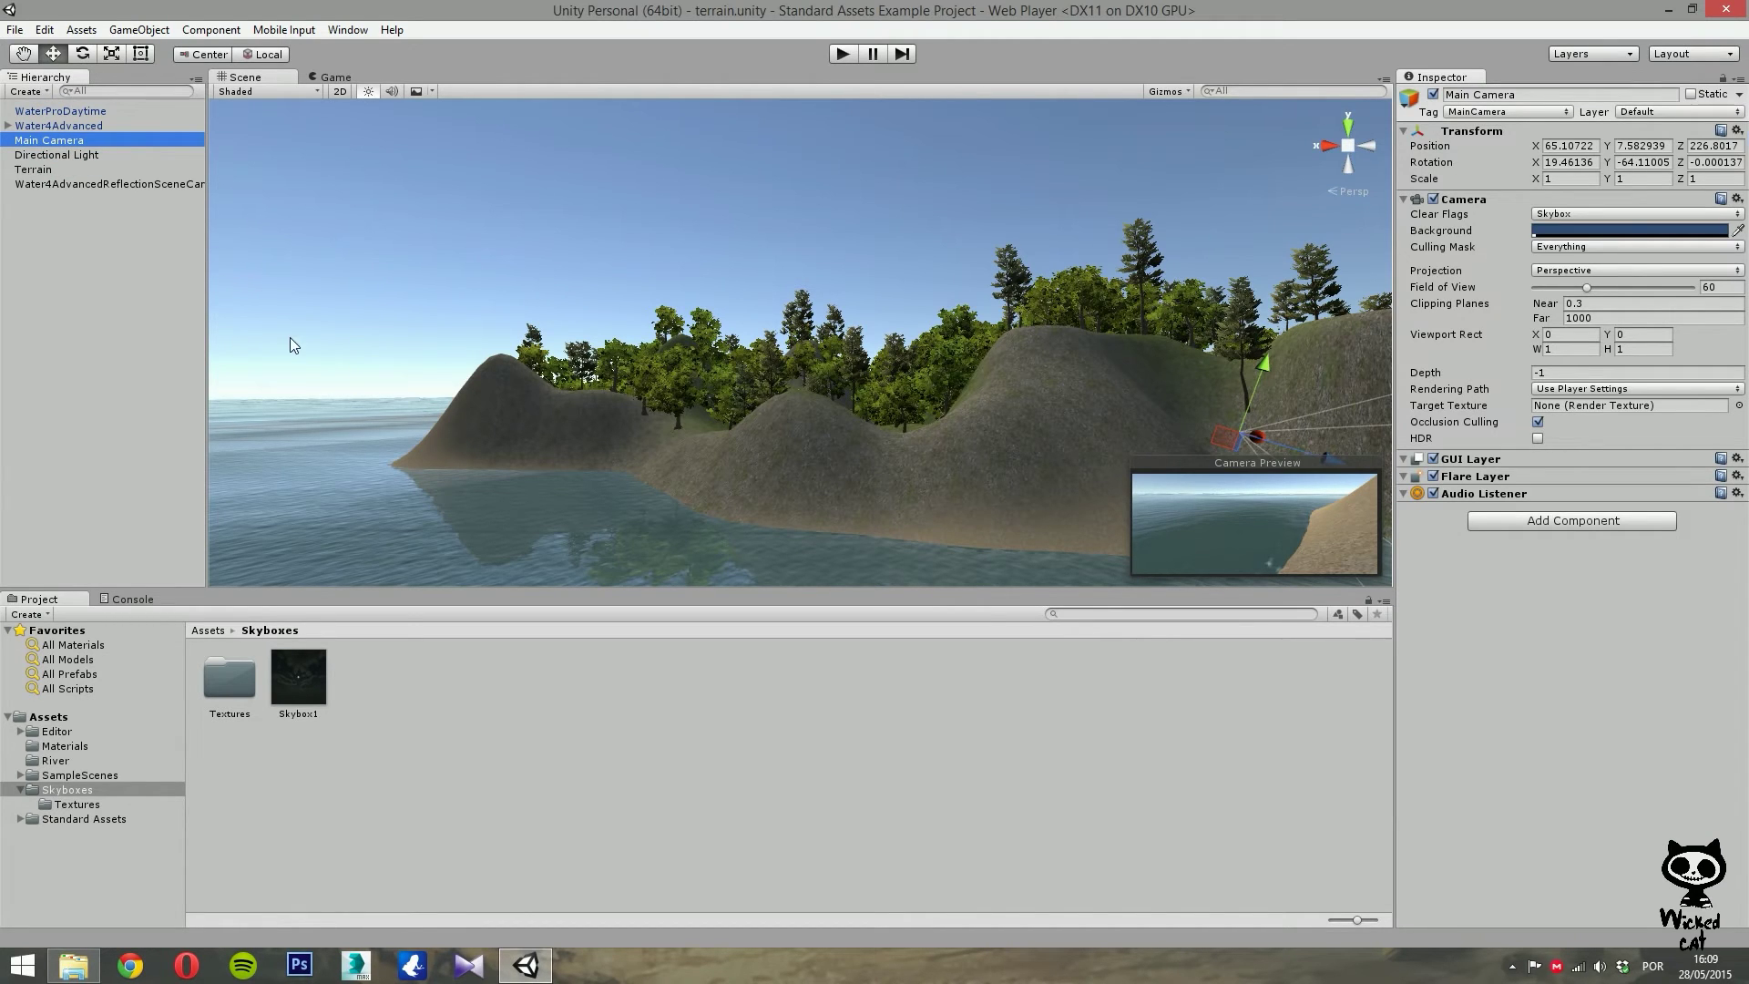
{"action": "left_click", "coordinate": [1559, 526]}
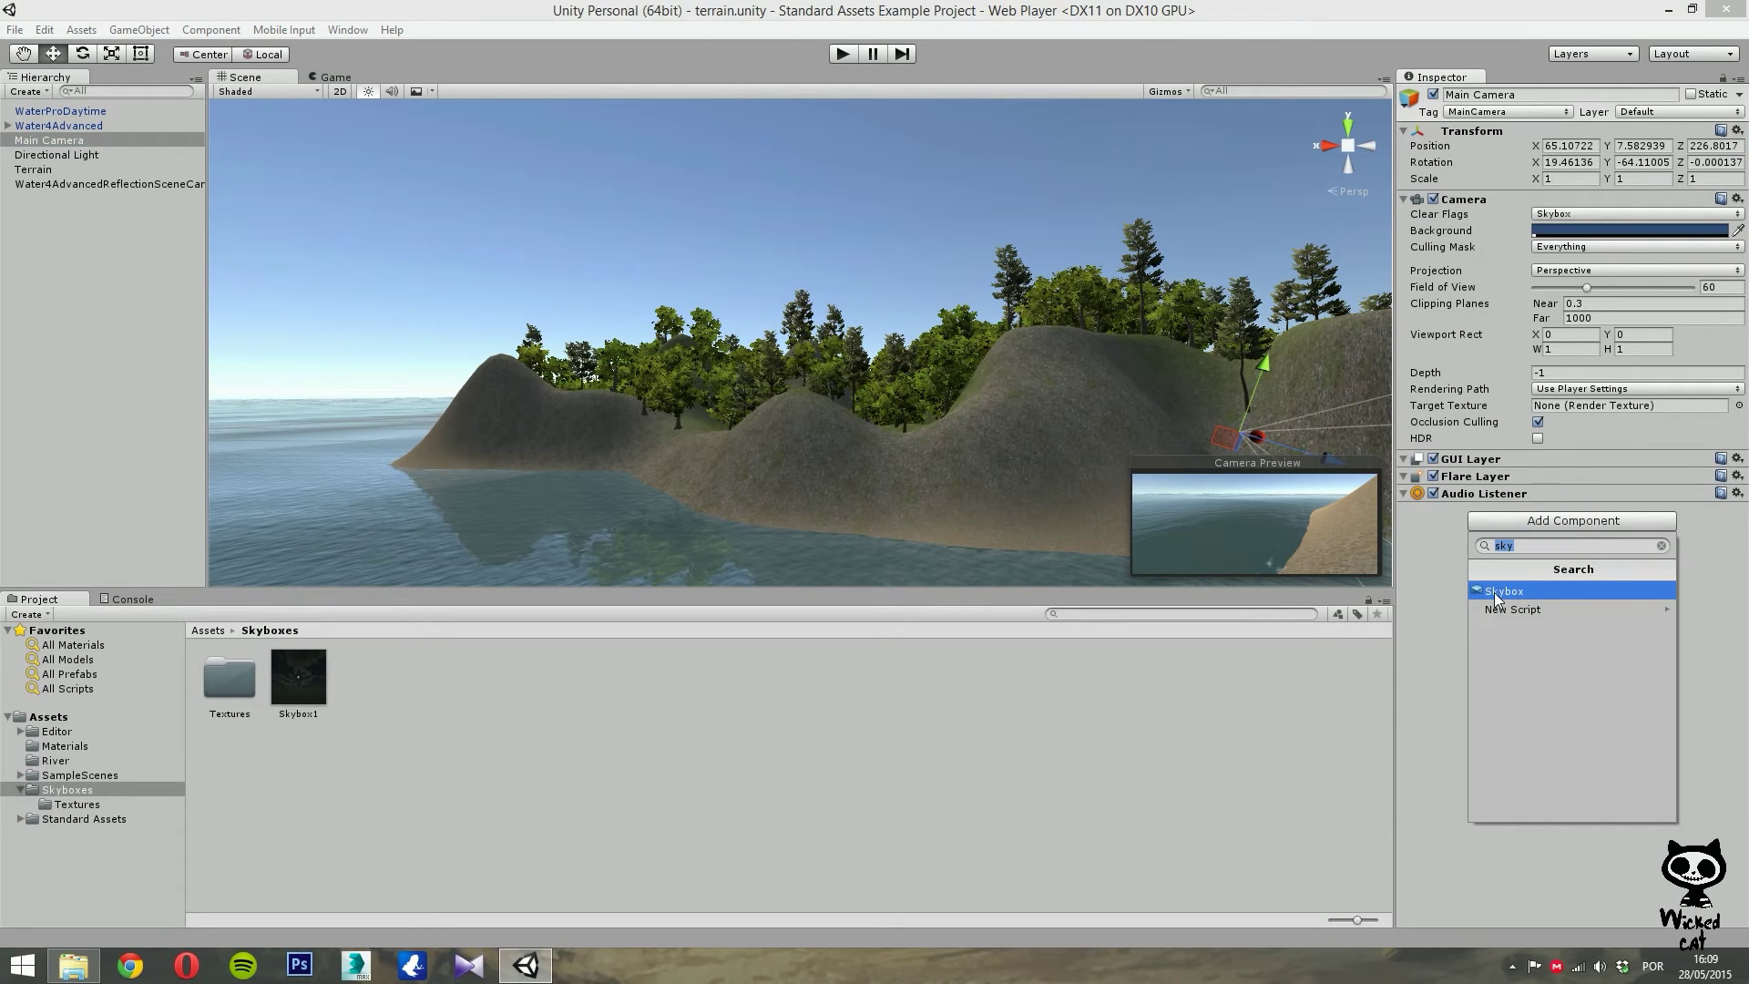
{"action": "left_click", "coordinate": [1665, 544]}
{"action": "left_click", "coordinate": [1662, 546]}
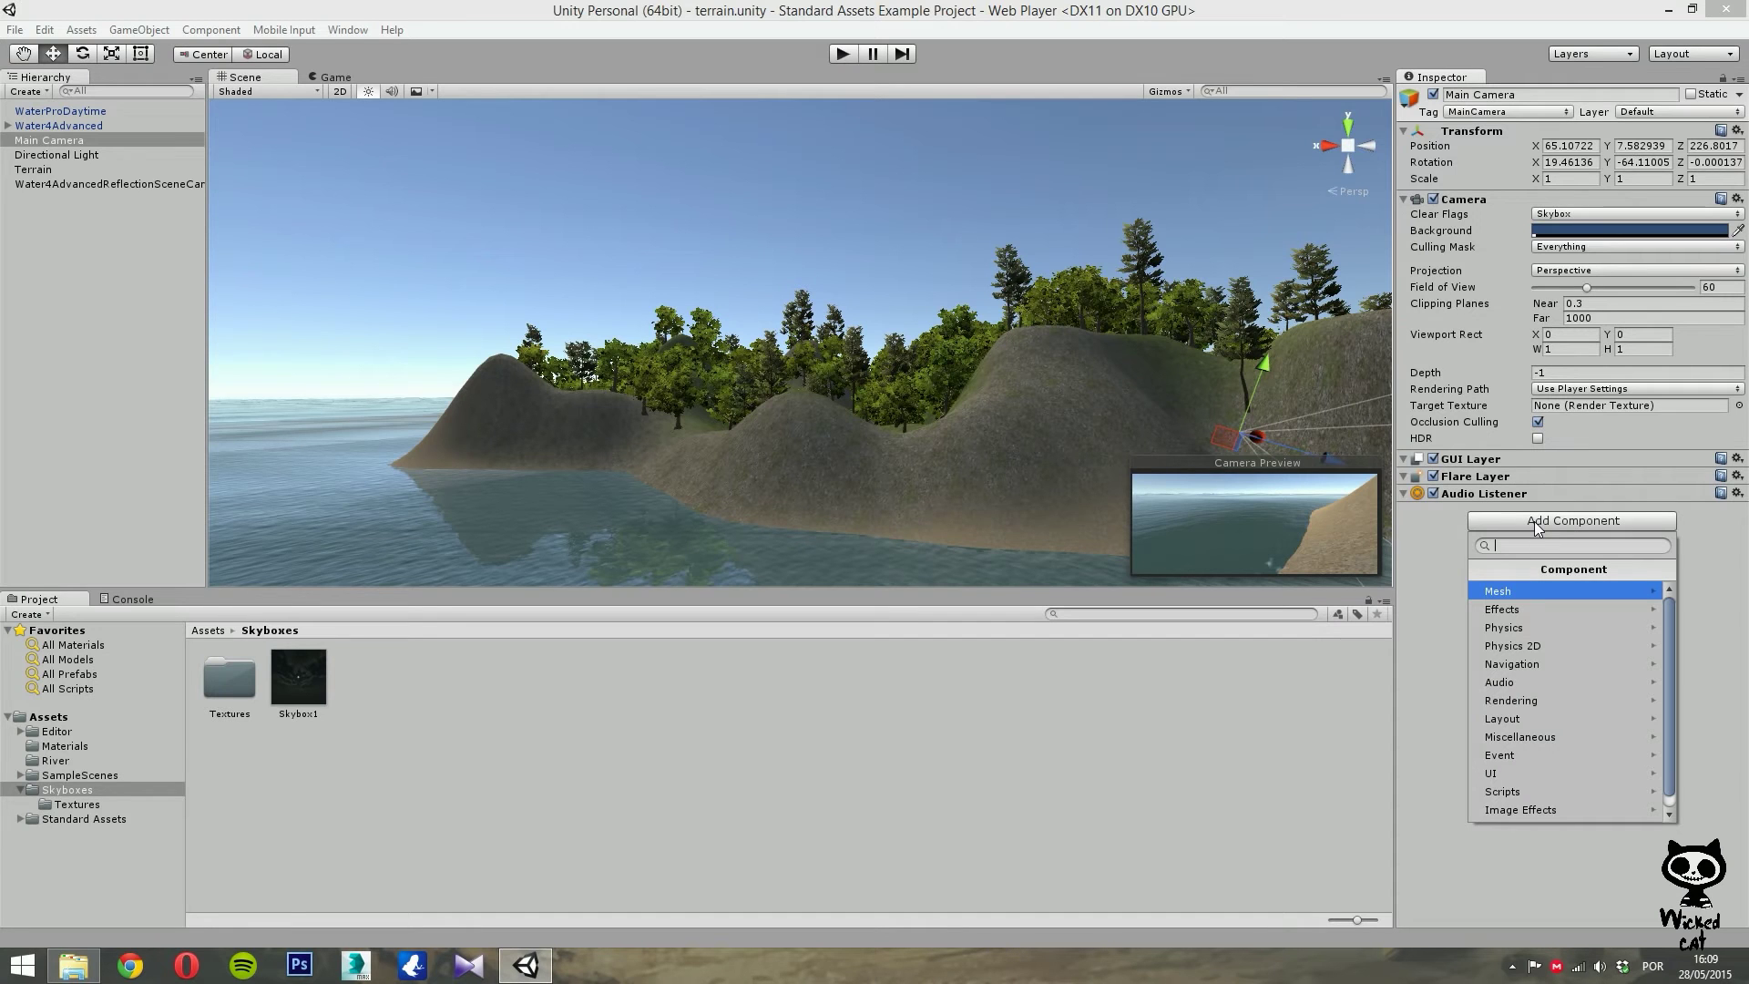
{"action": "type", "text": "skybox"}
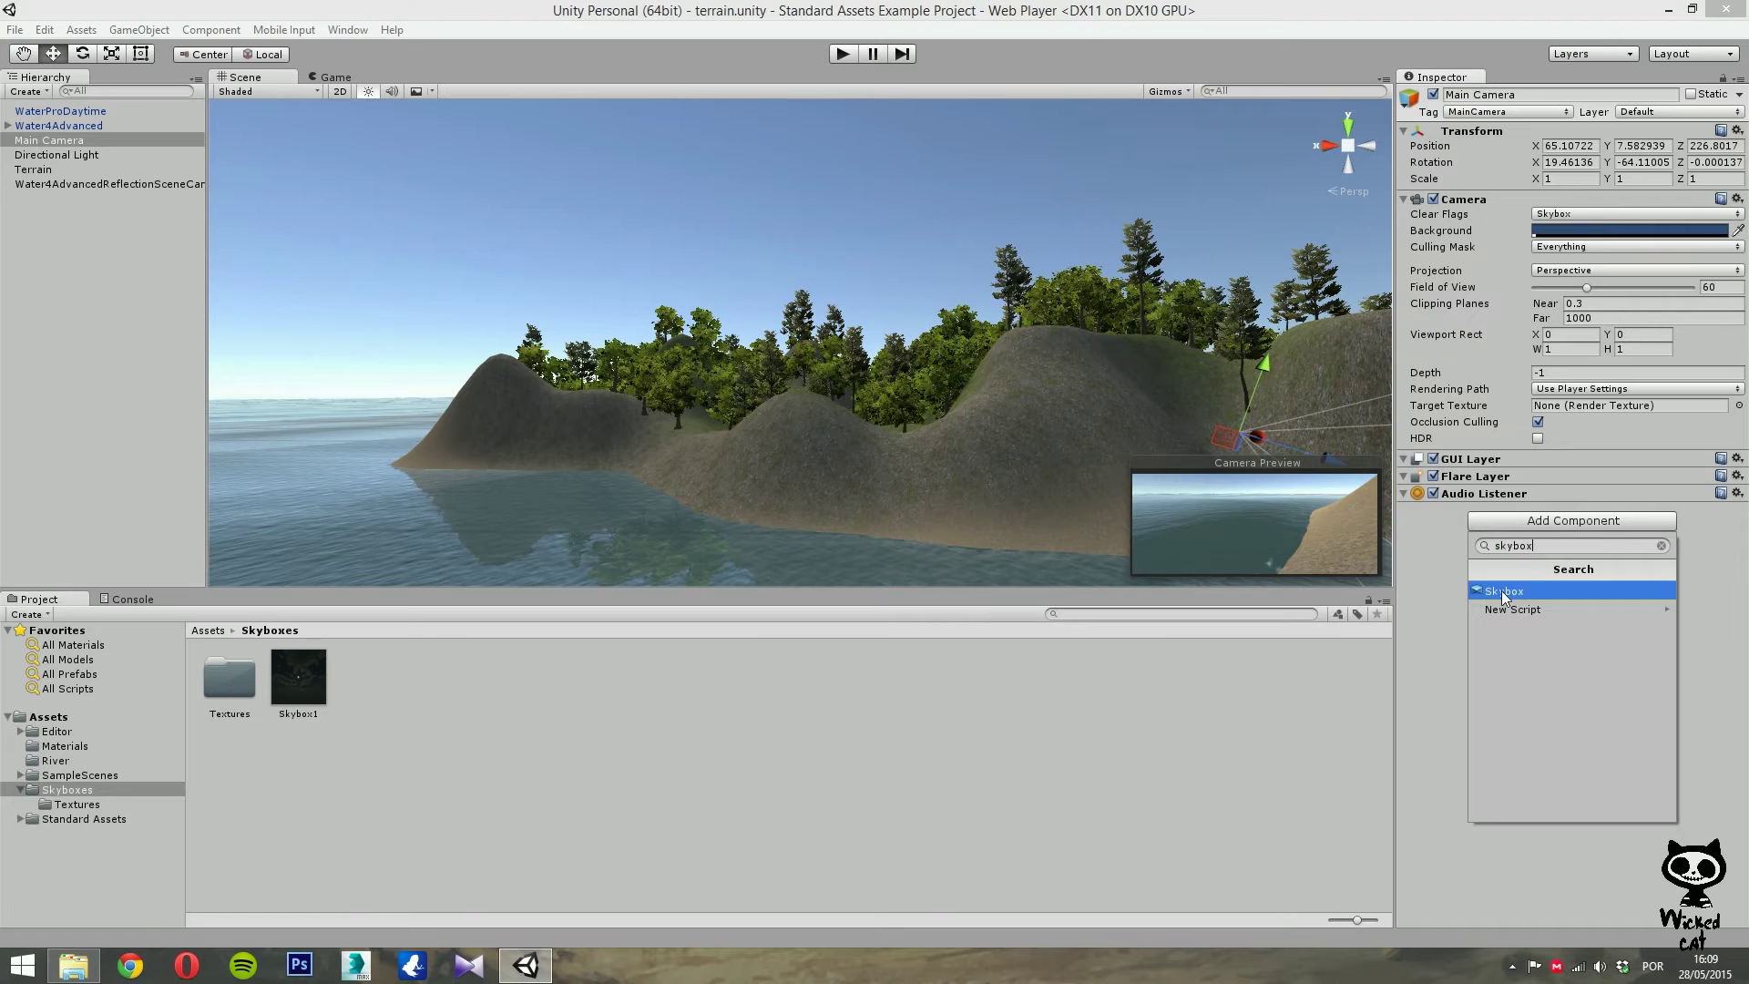
{"action": "left_click", "coordinate": [1568, 590]}
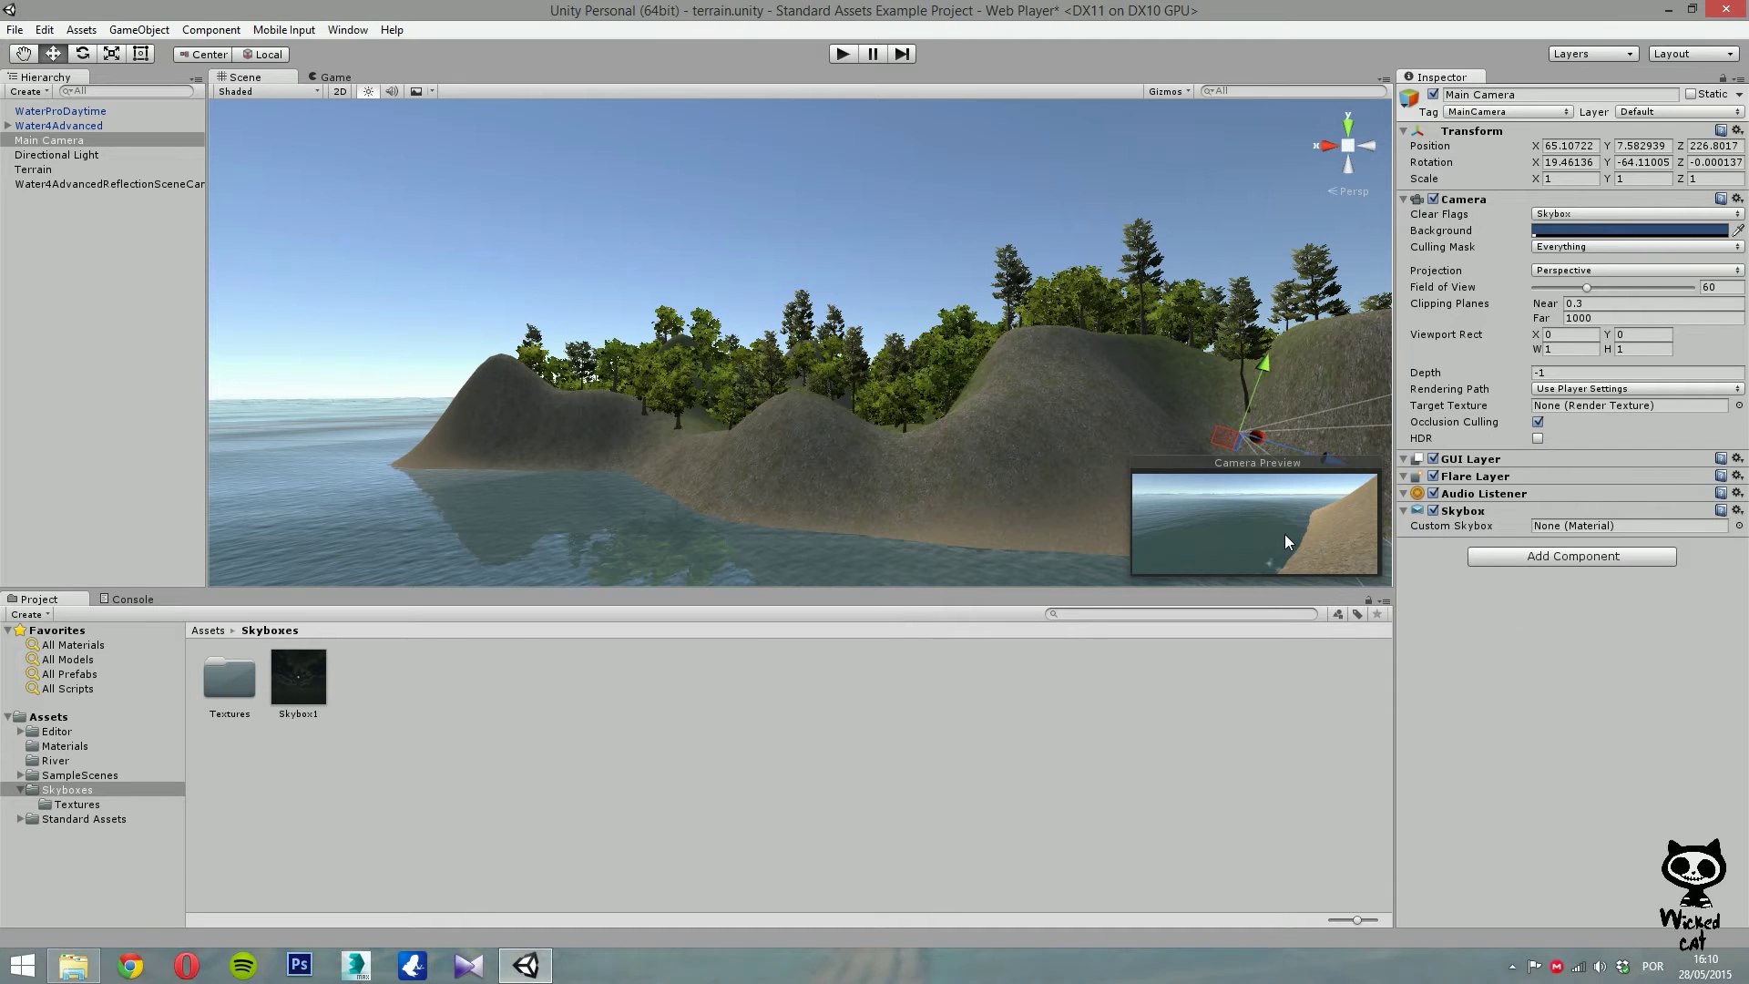
{"action": "left_click_drag", "start_coordinate": [299, 676], "coordinate": [1567, 535]}
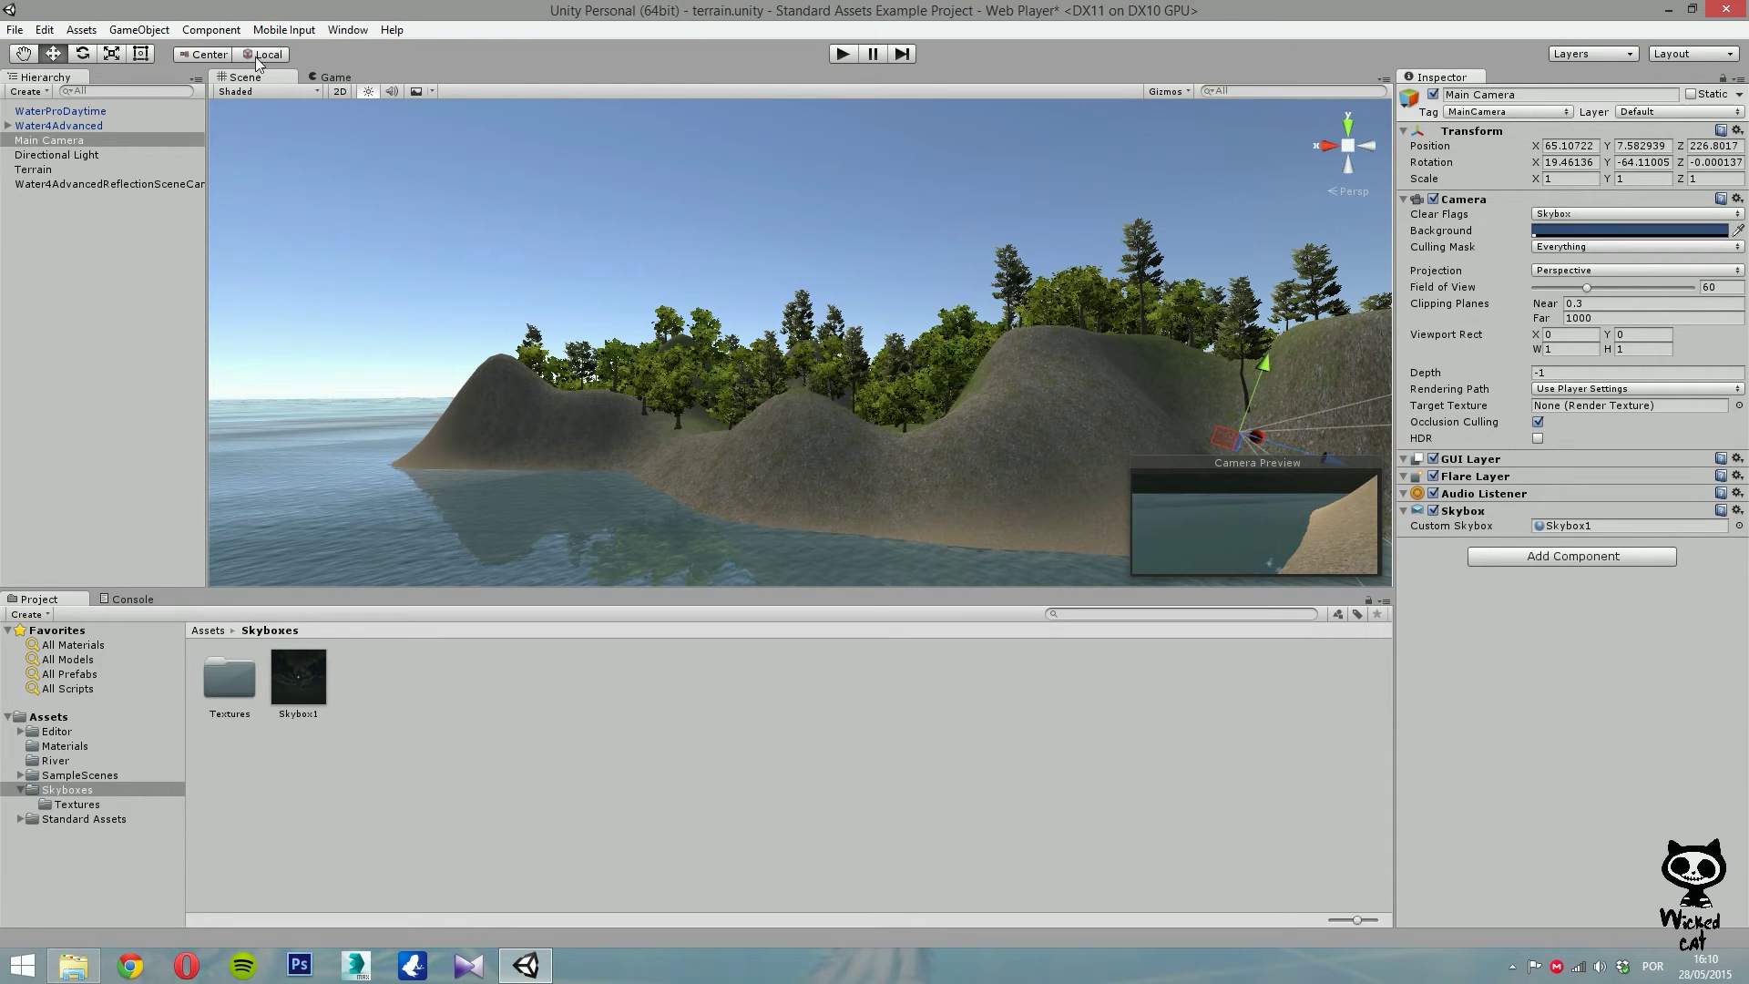
Align the Main Camera with the current scene view.
{"action": "left_click", "coordinate": [57, 140]}
{"action": "left_click", "coordinate": [133, 31]}
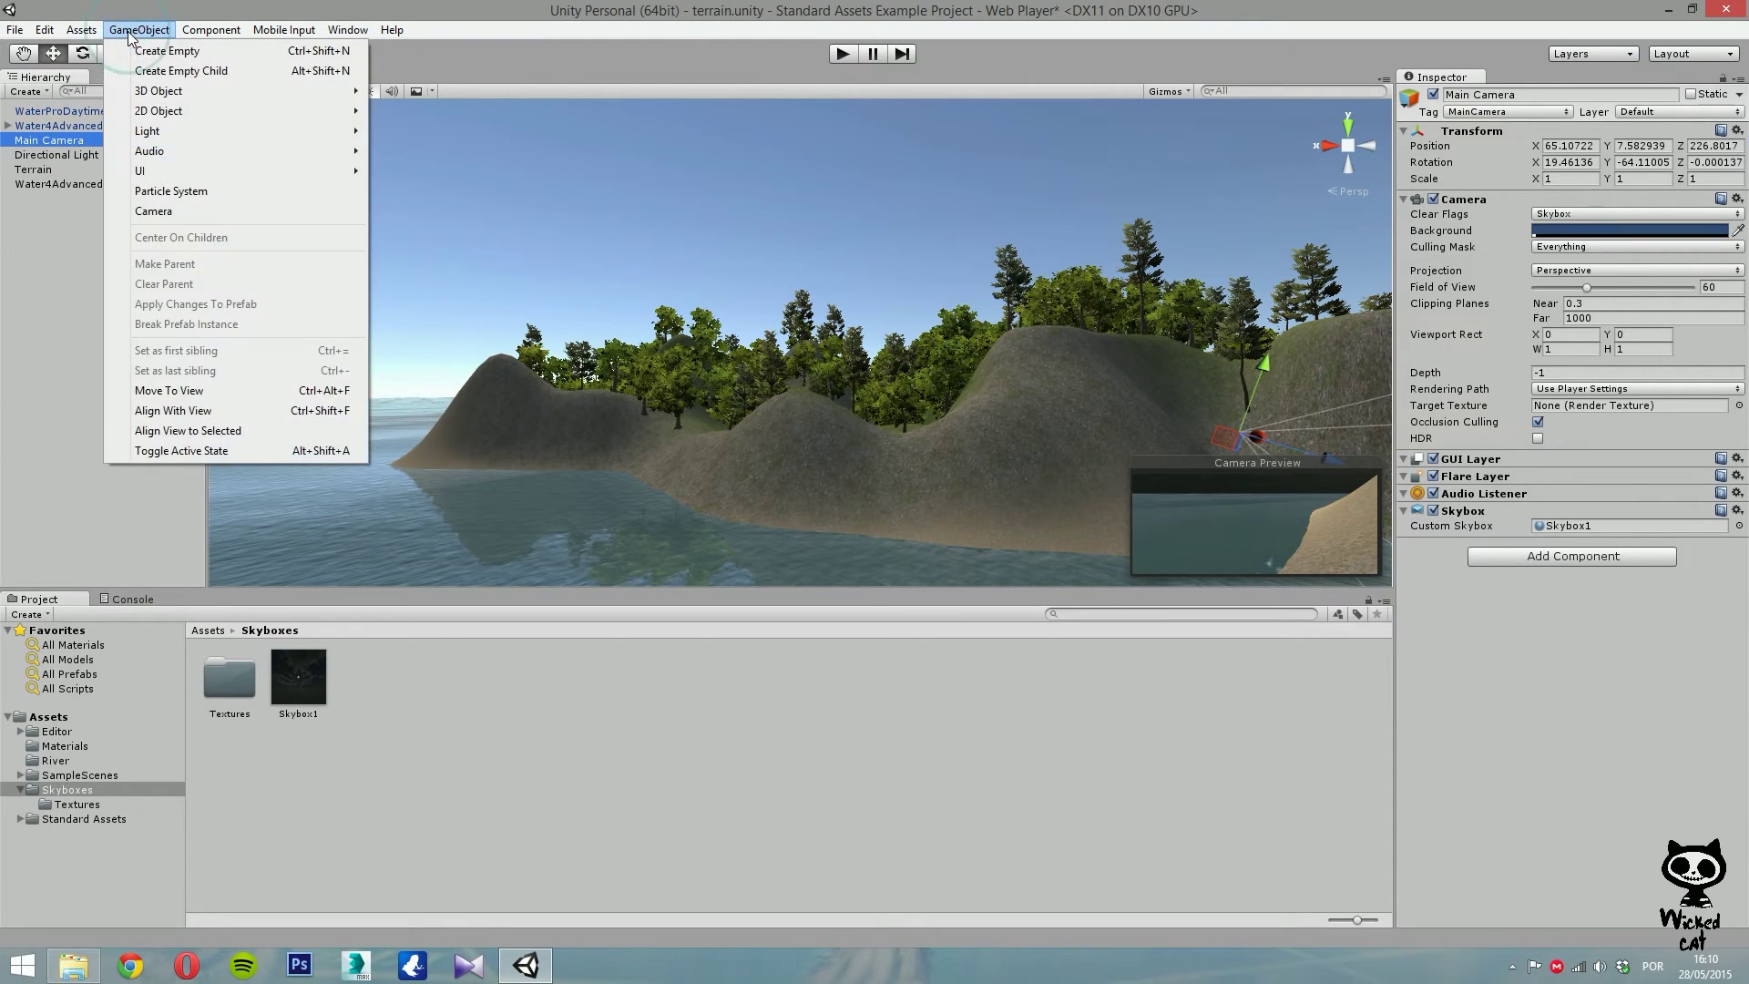
{"action": "left_click", "coordinate": [217, 411]}
{"action": "left_click", "coordinate": [843, 53]}
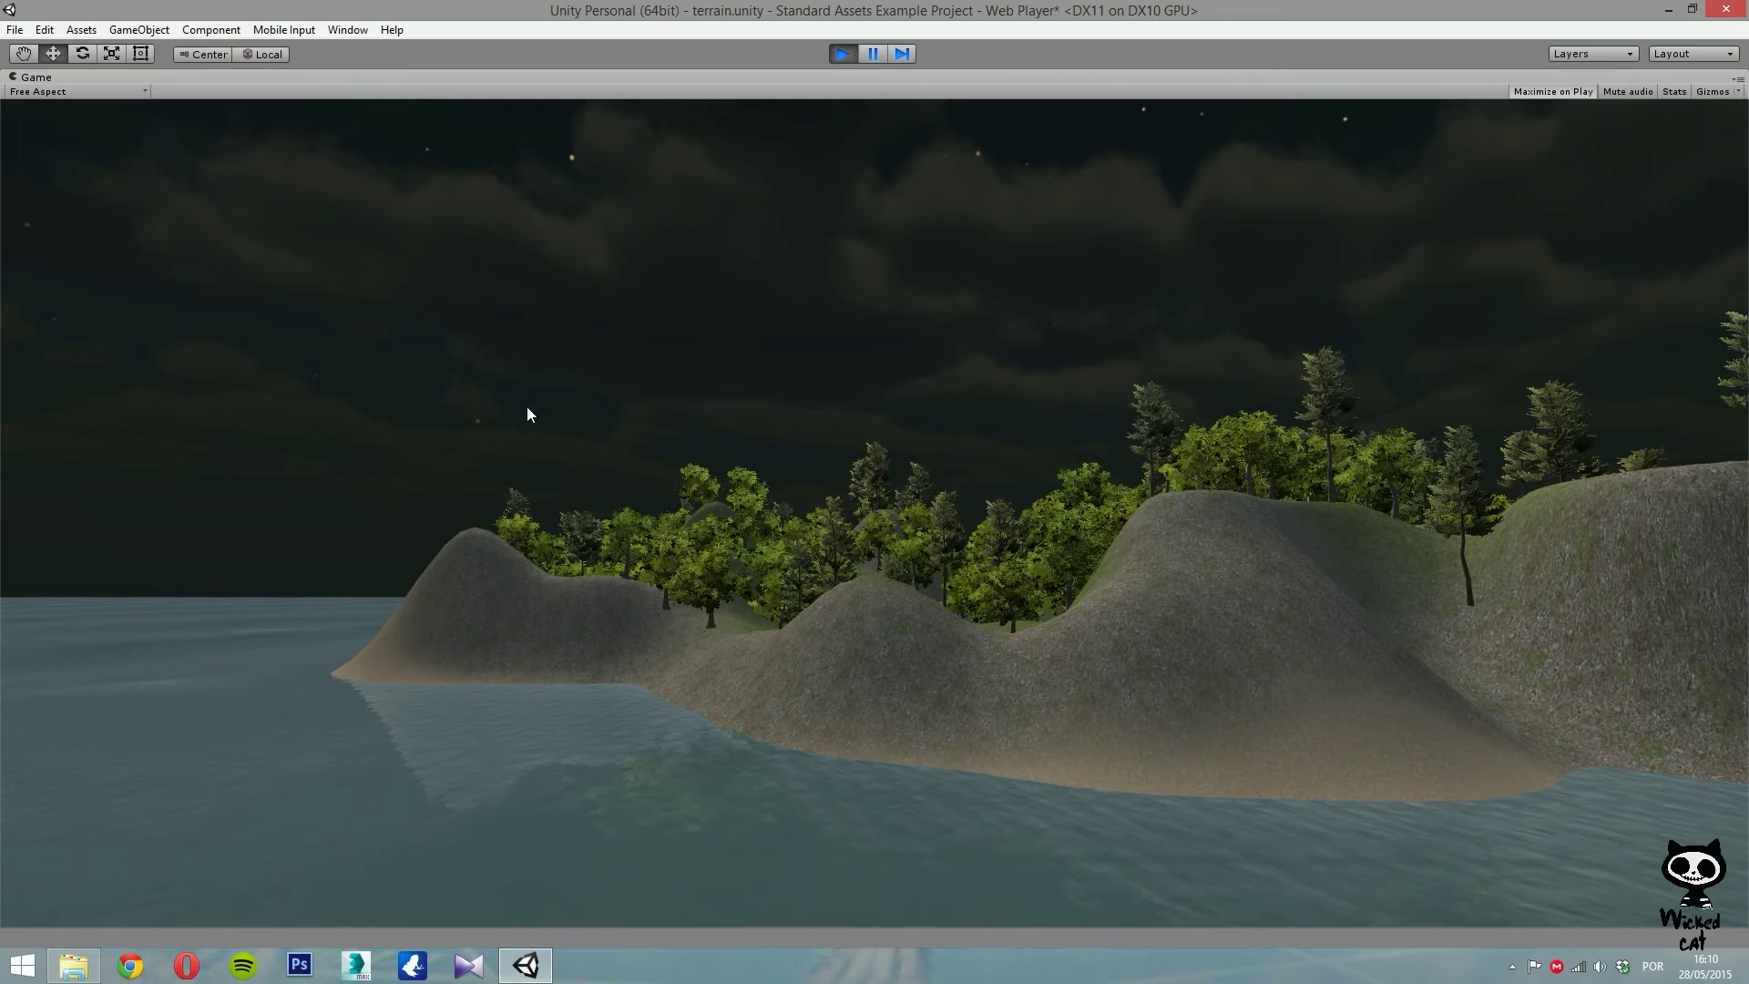
{"action": "left_click", "coordinate": [840, 55]}
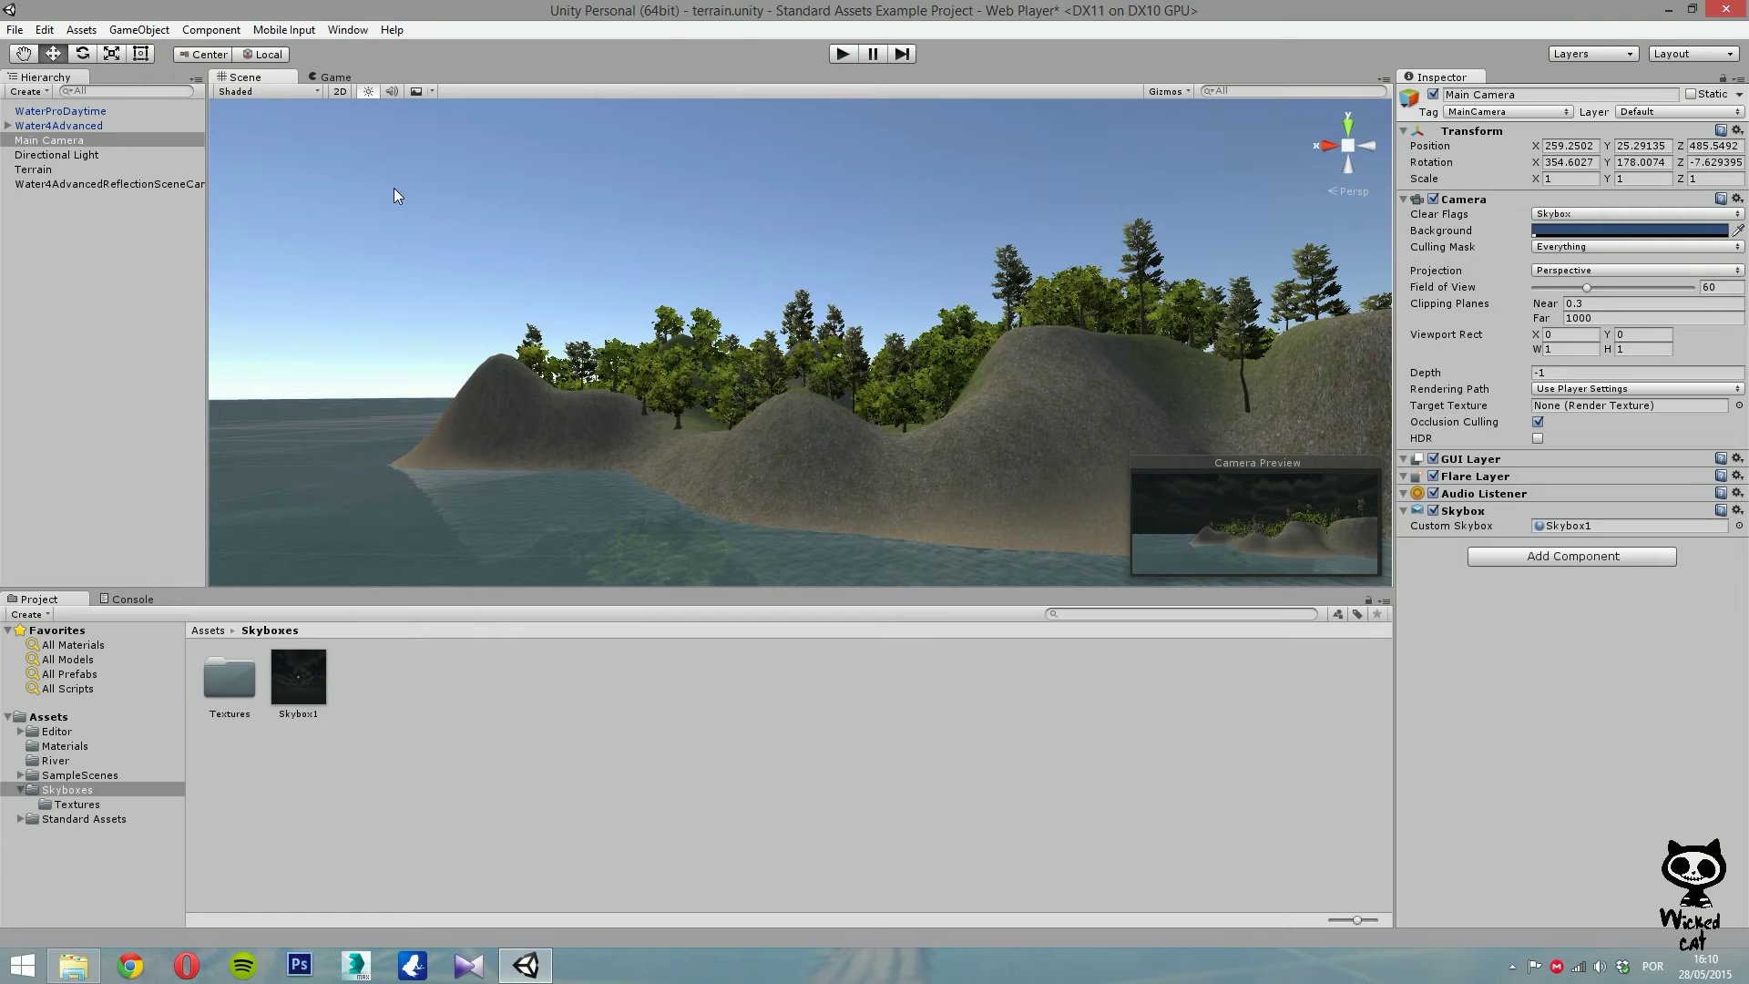
Remove the Skybox component from the Main Camera.
{"action": "left_click", "coordinate": [1738, 510]}
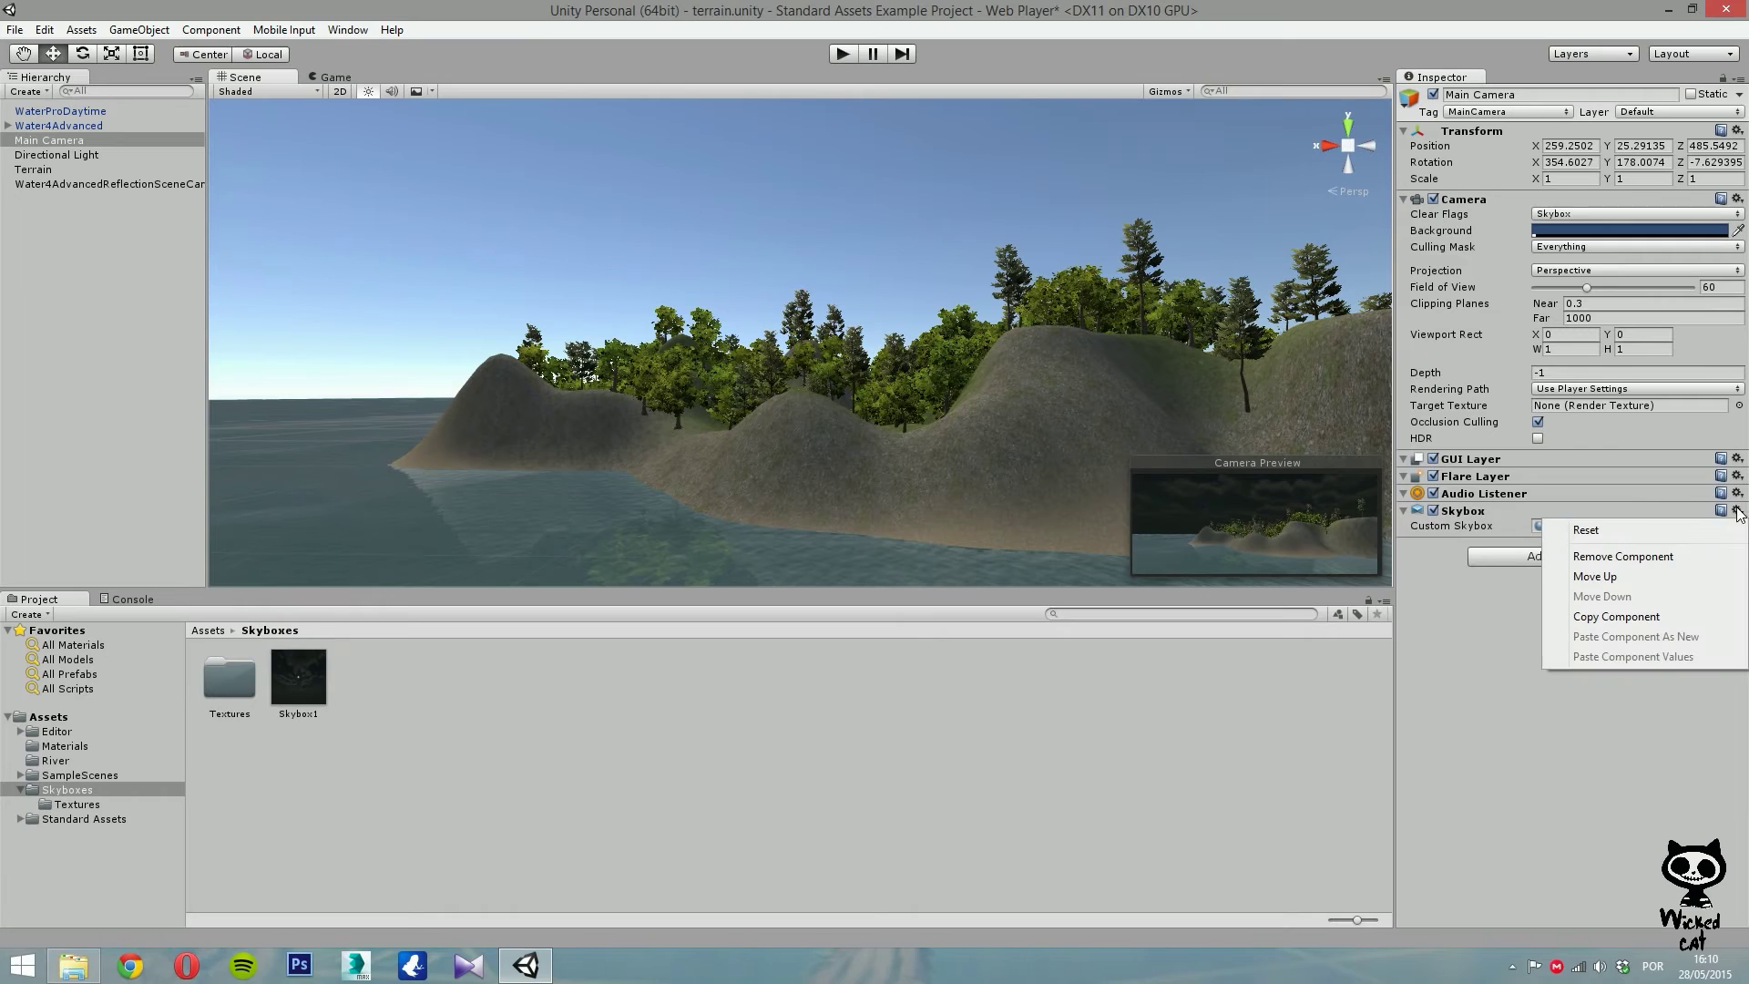
{"action": "left_click", "coordinate": [1620, 557]}
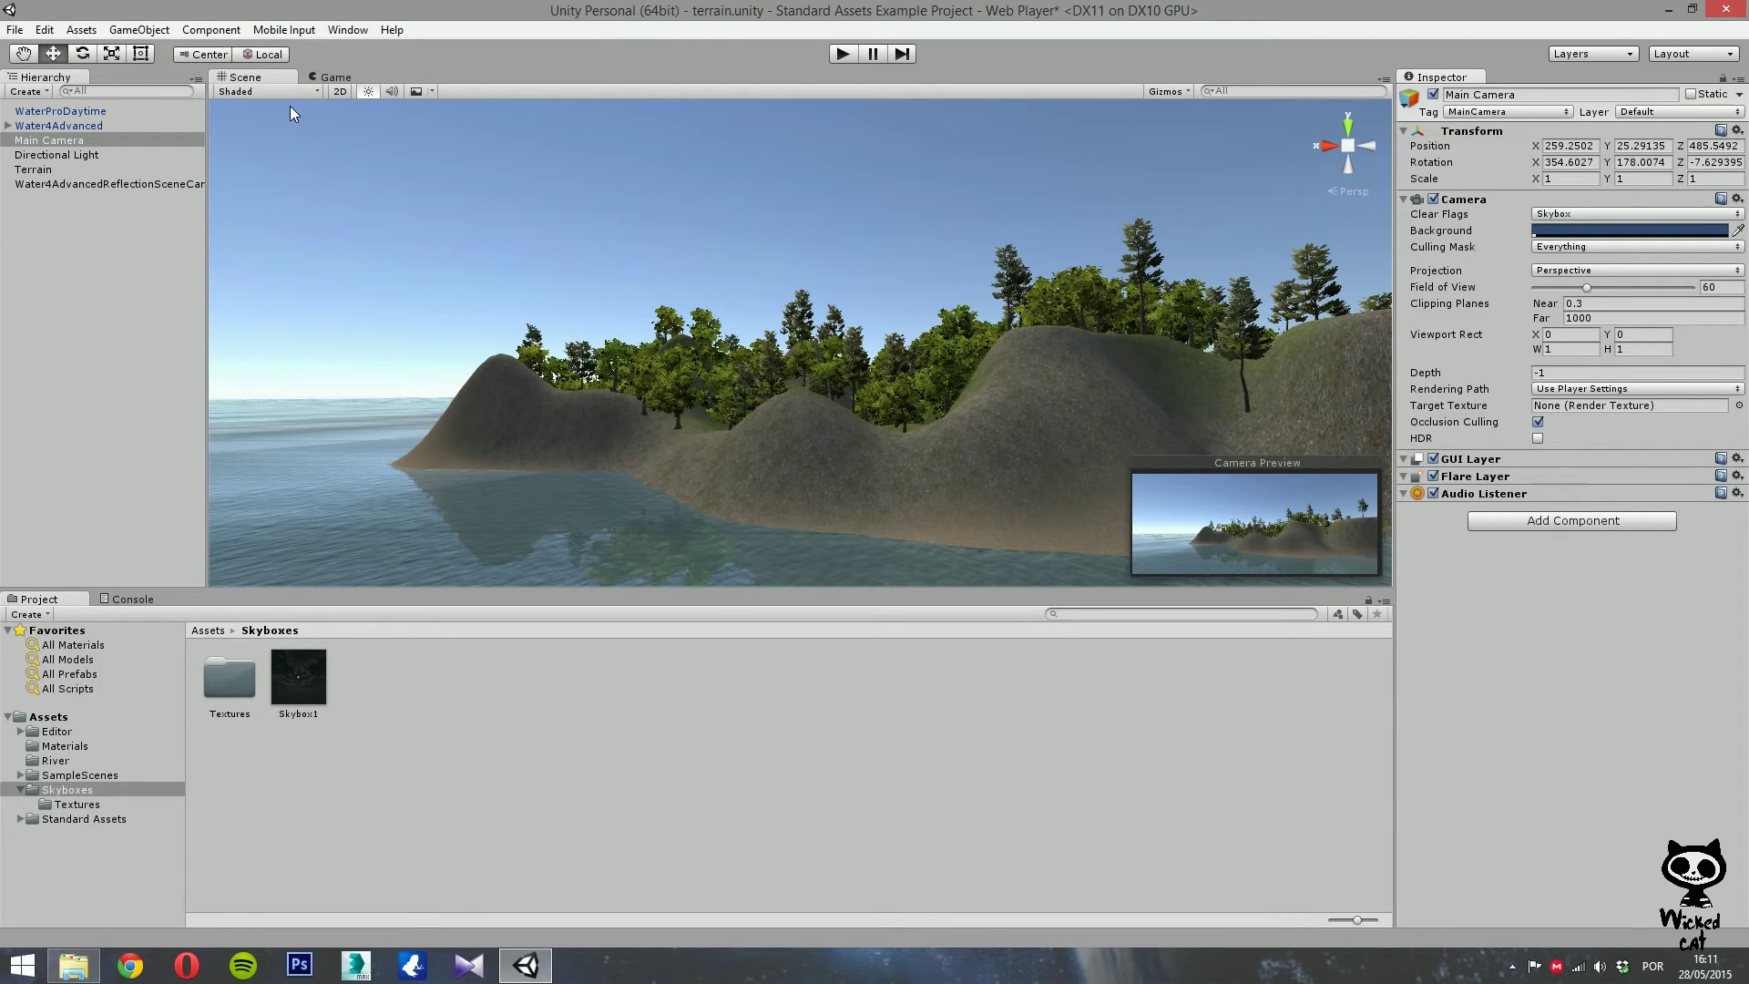
{"action": "left_click", "coordinate": [349, 31]}
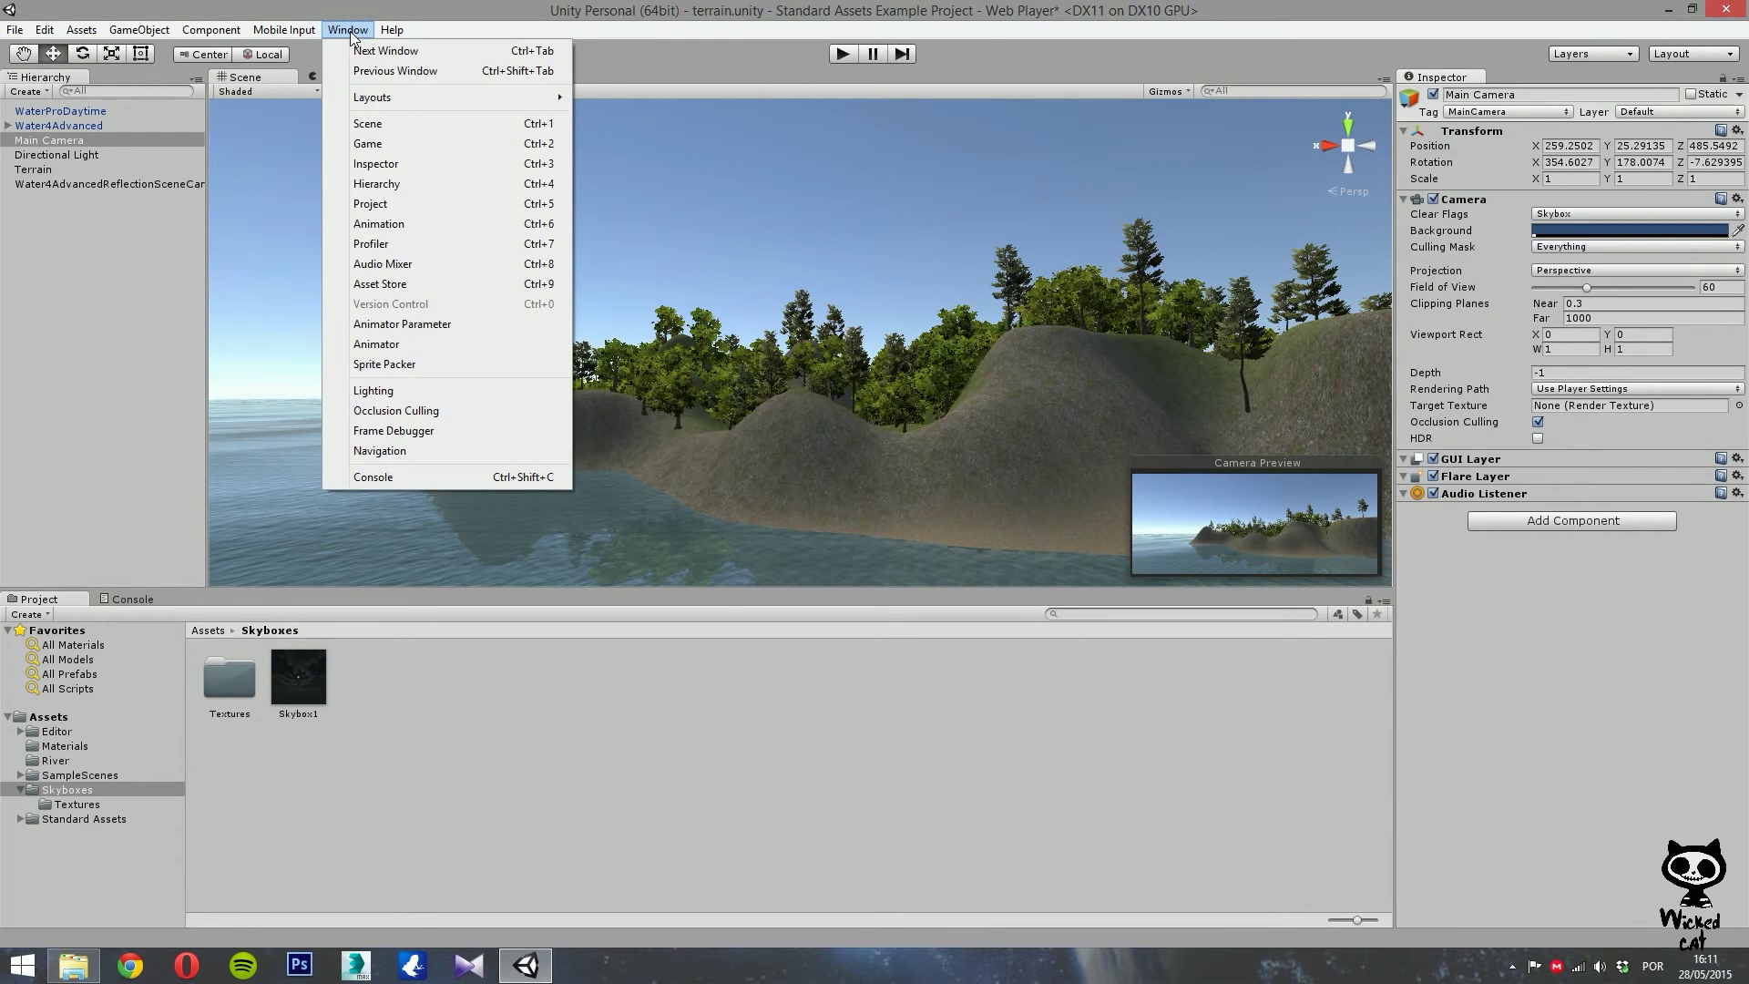
{"action": "left_click", "coordinate": [390, 392]}
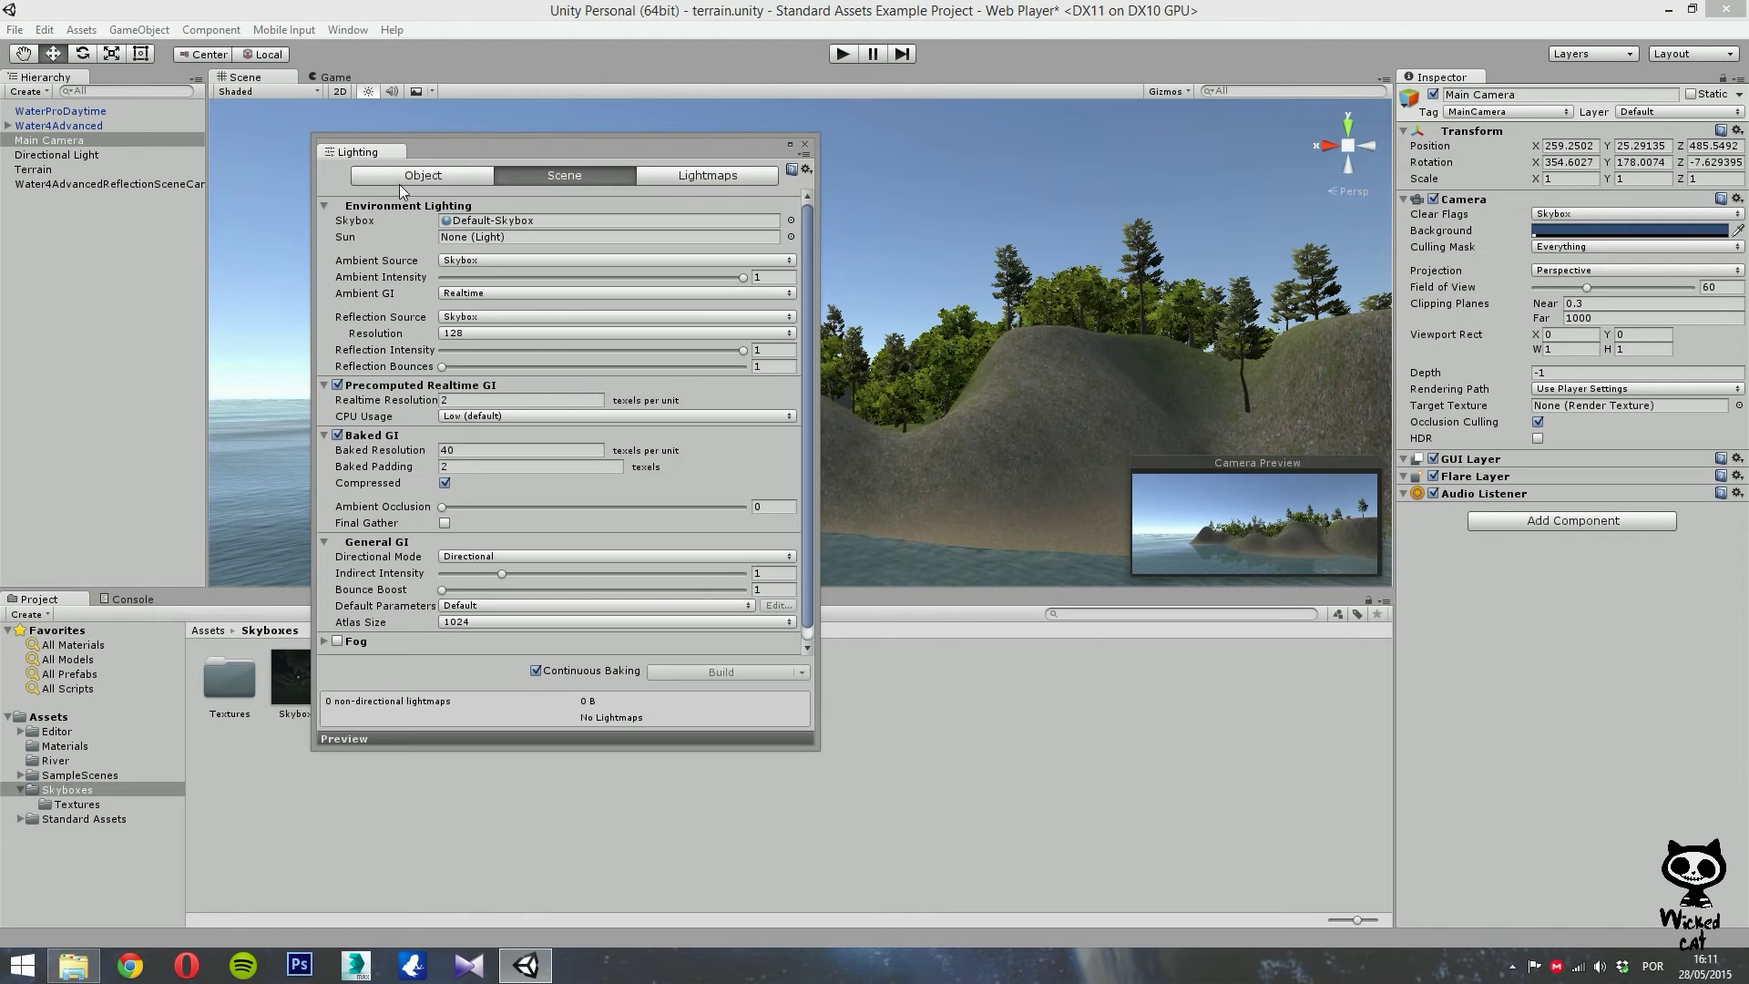
Set Skybox1 as the scene Skybox in the Lighting window, then enter Play mode.
{"action": "left_click", "coordinate": [400, 180]}
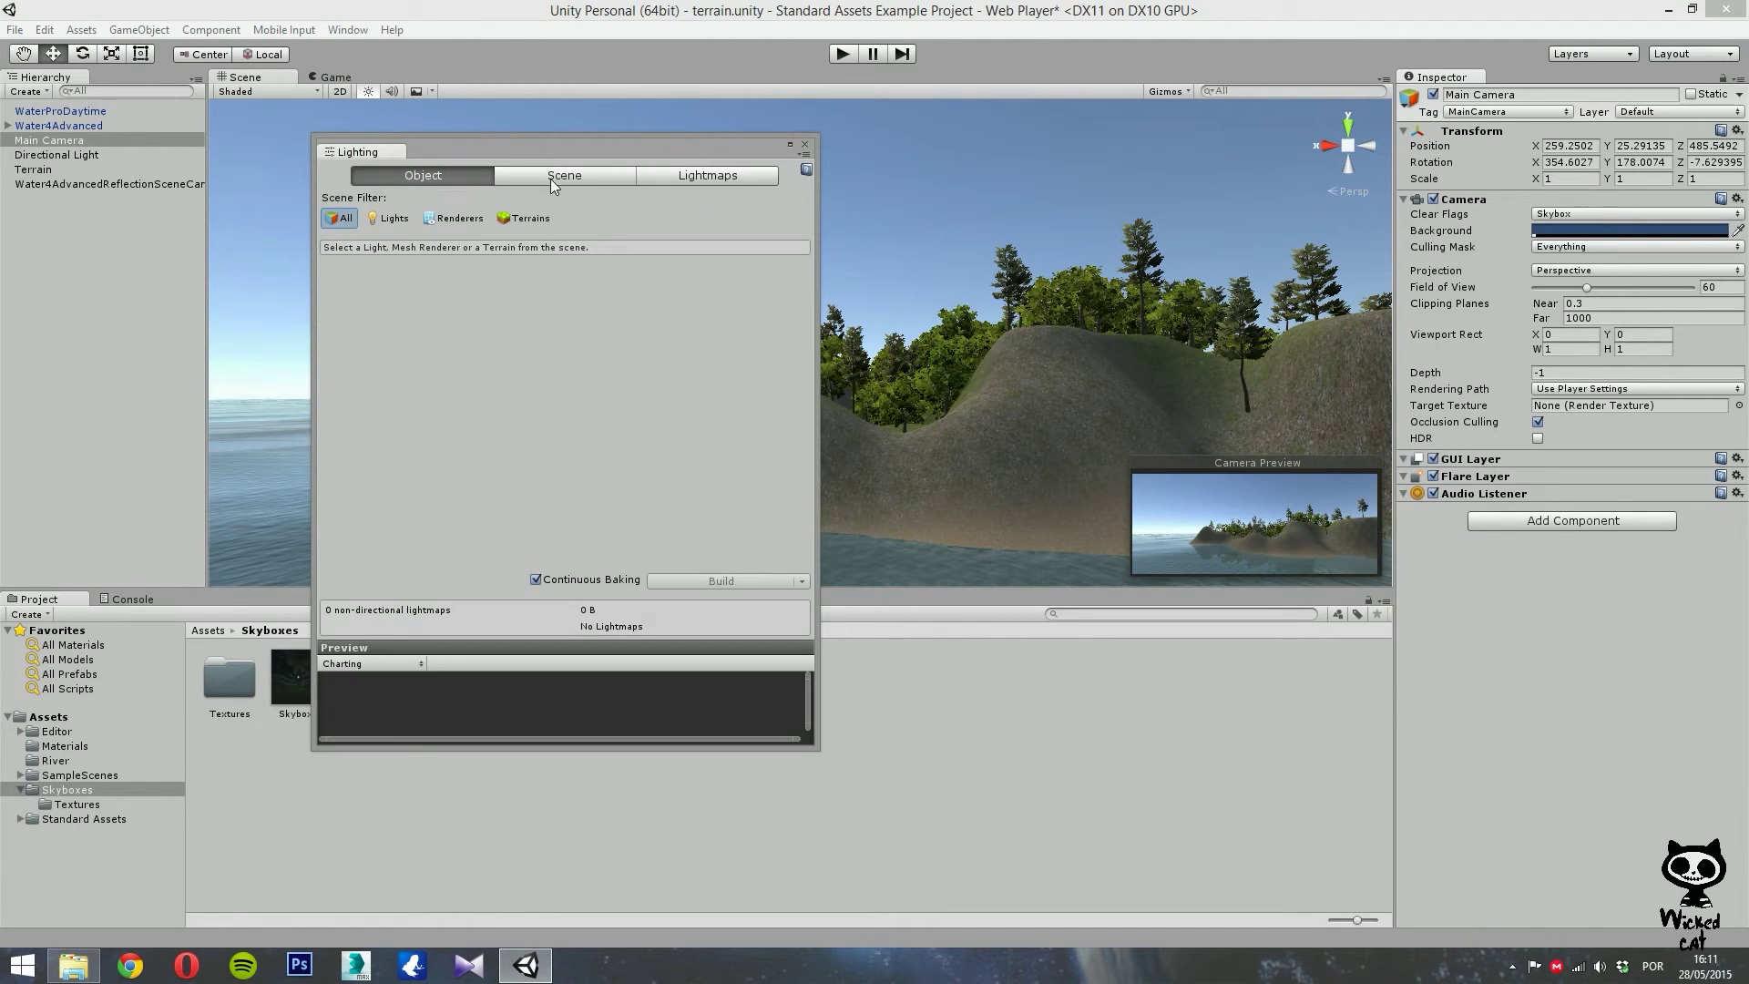
{"action": "left_click", "coordinate": [576, 176]}
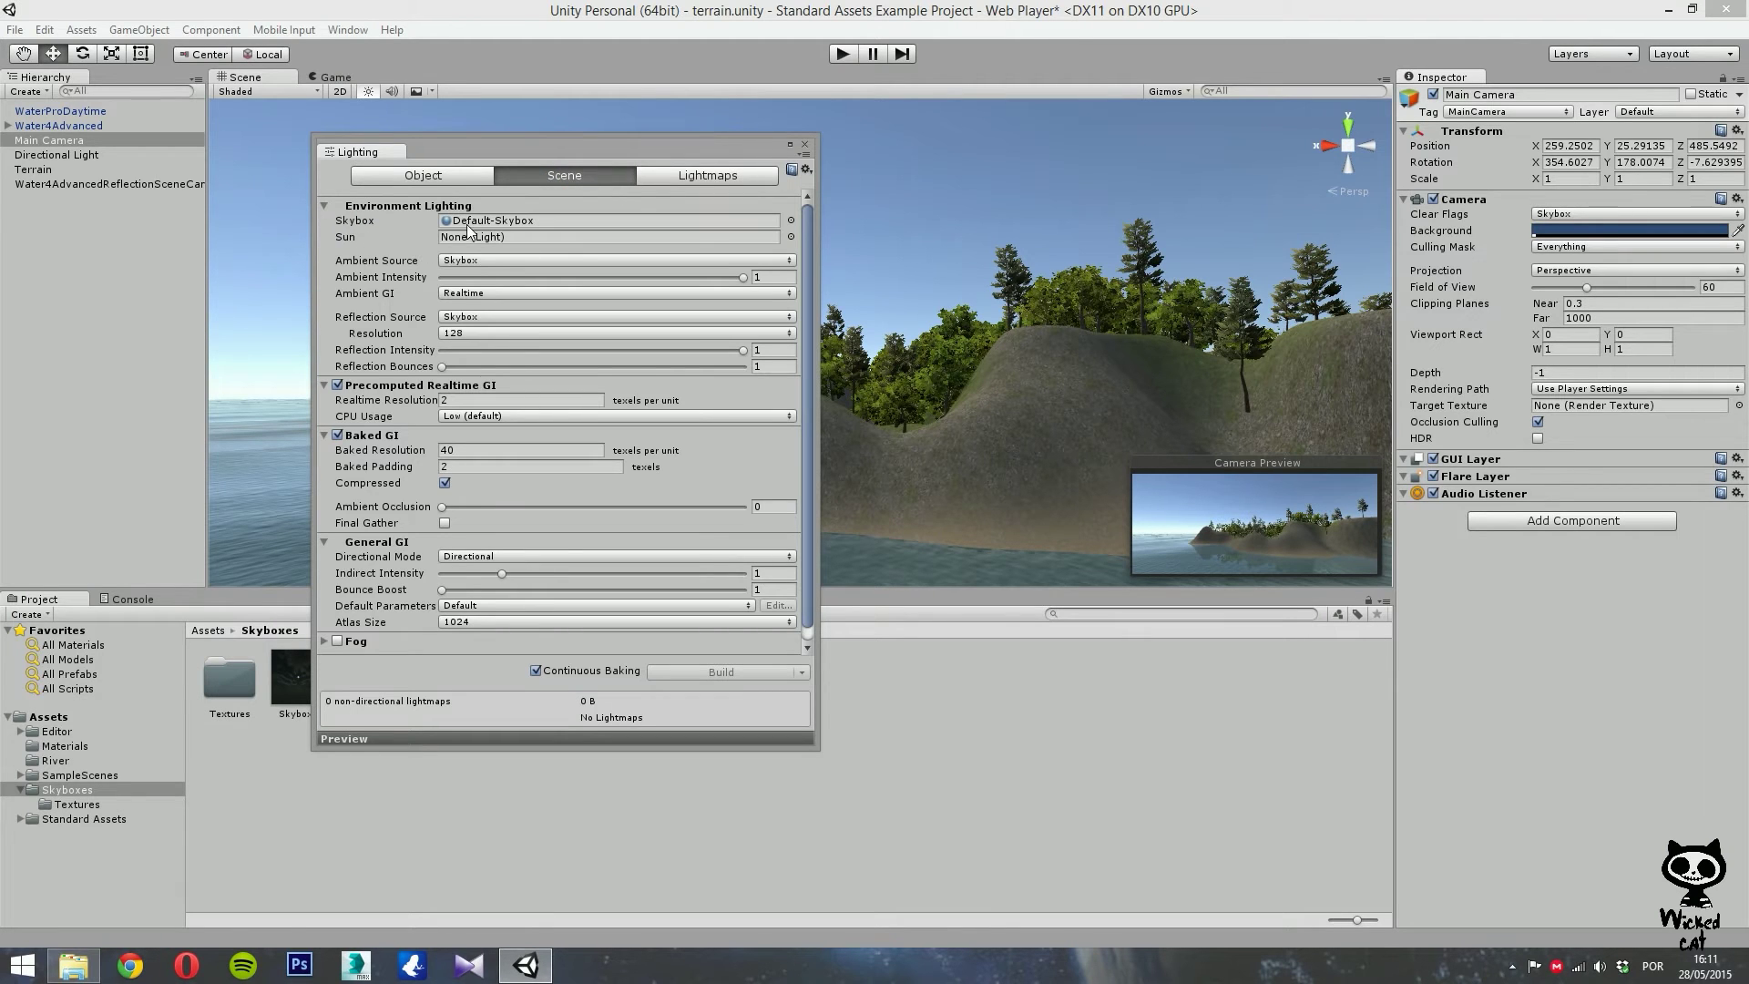
{"action": "left_click_drag", "start_coordinate": [443, 146], "coordinate": [720, 152]}
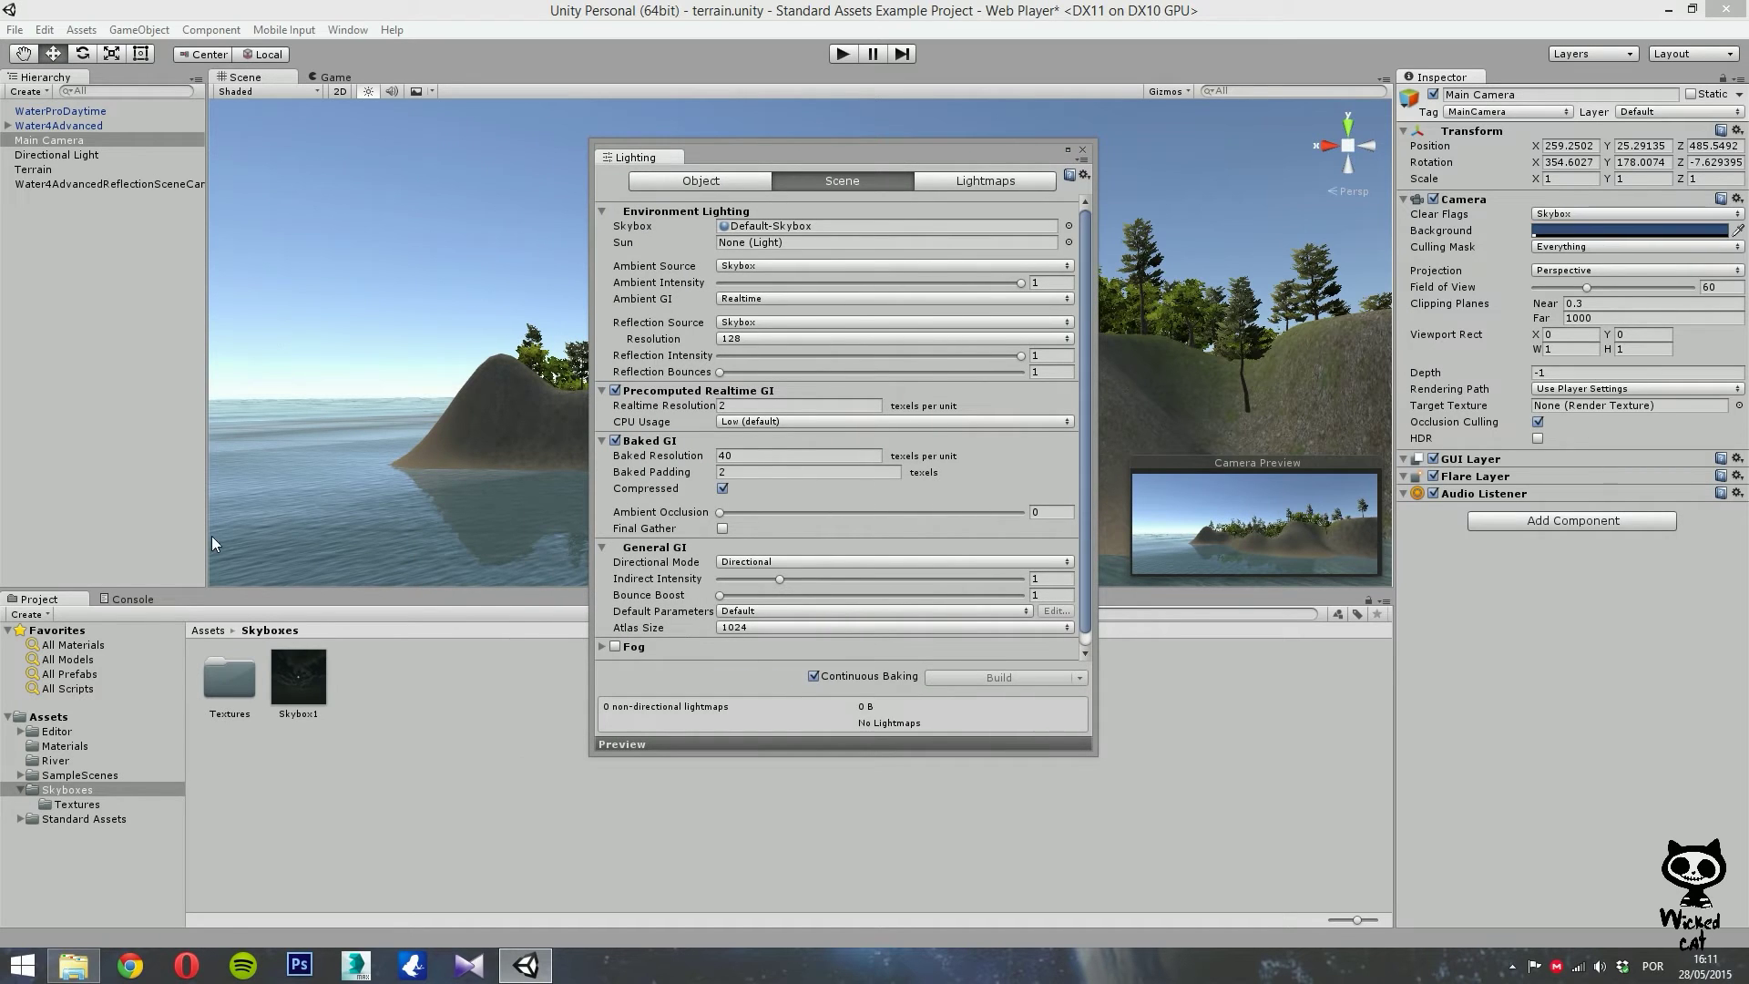
{"action": "left_click_drag", "start_coordinate": [298, 688], "coordinate": [846, 226]}
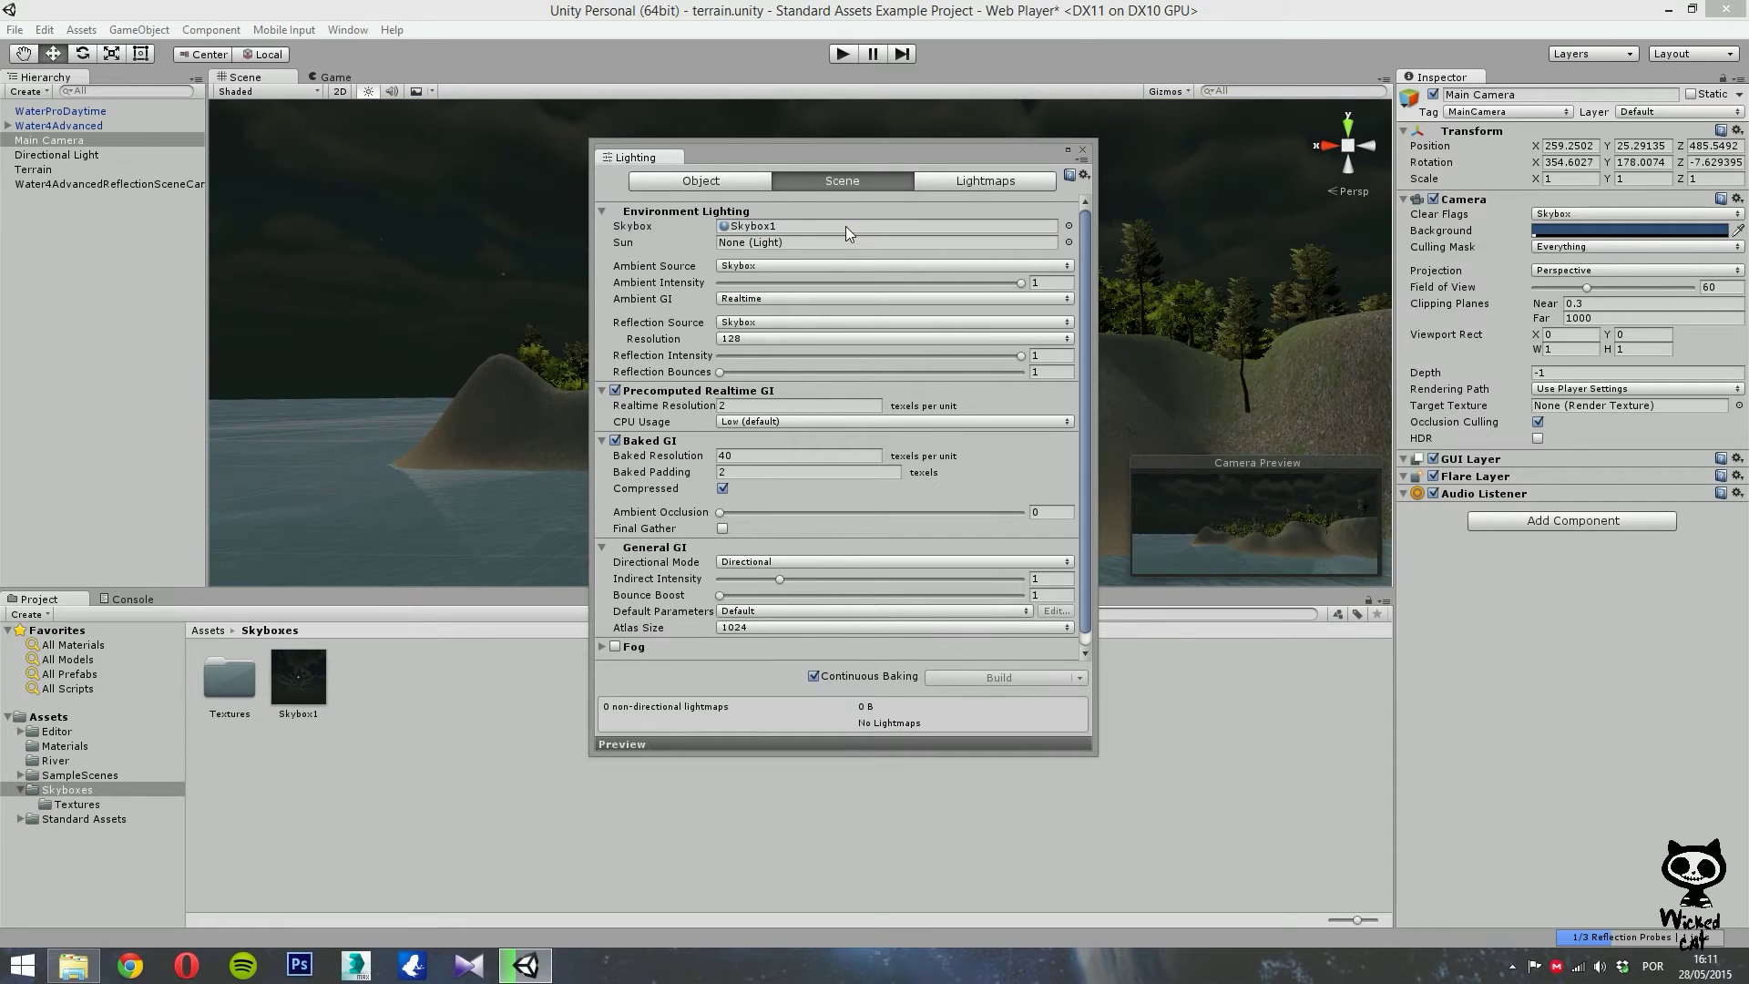
{"action": "left_click", "coordinate": [1082, 149]}
{"action": "left_click", "coordinate": [842, 54]}
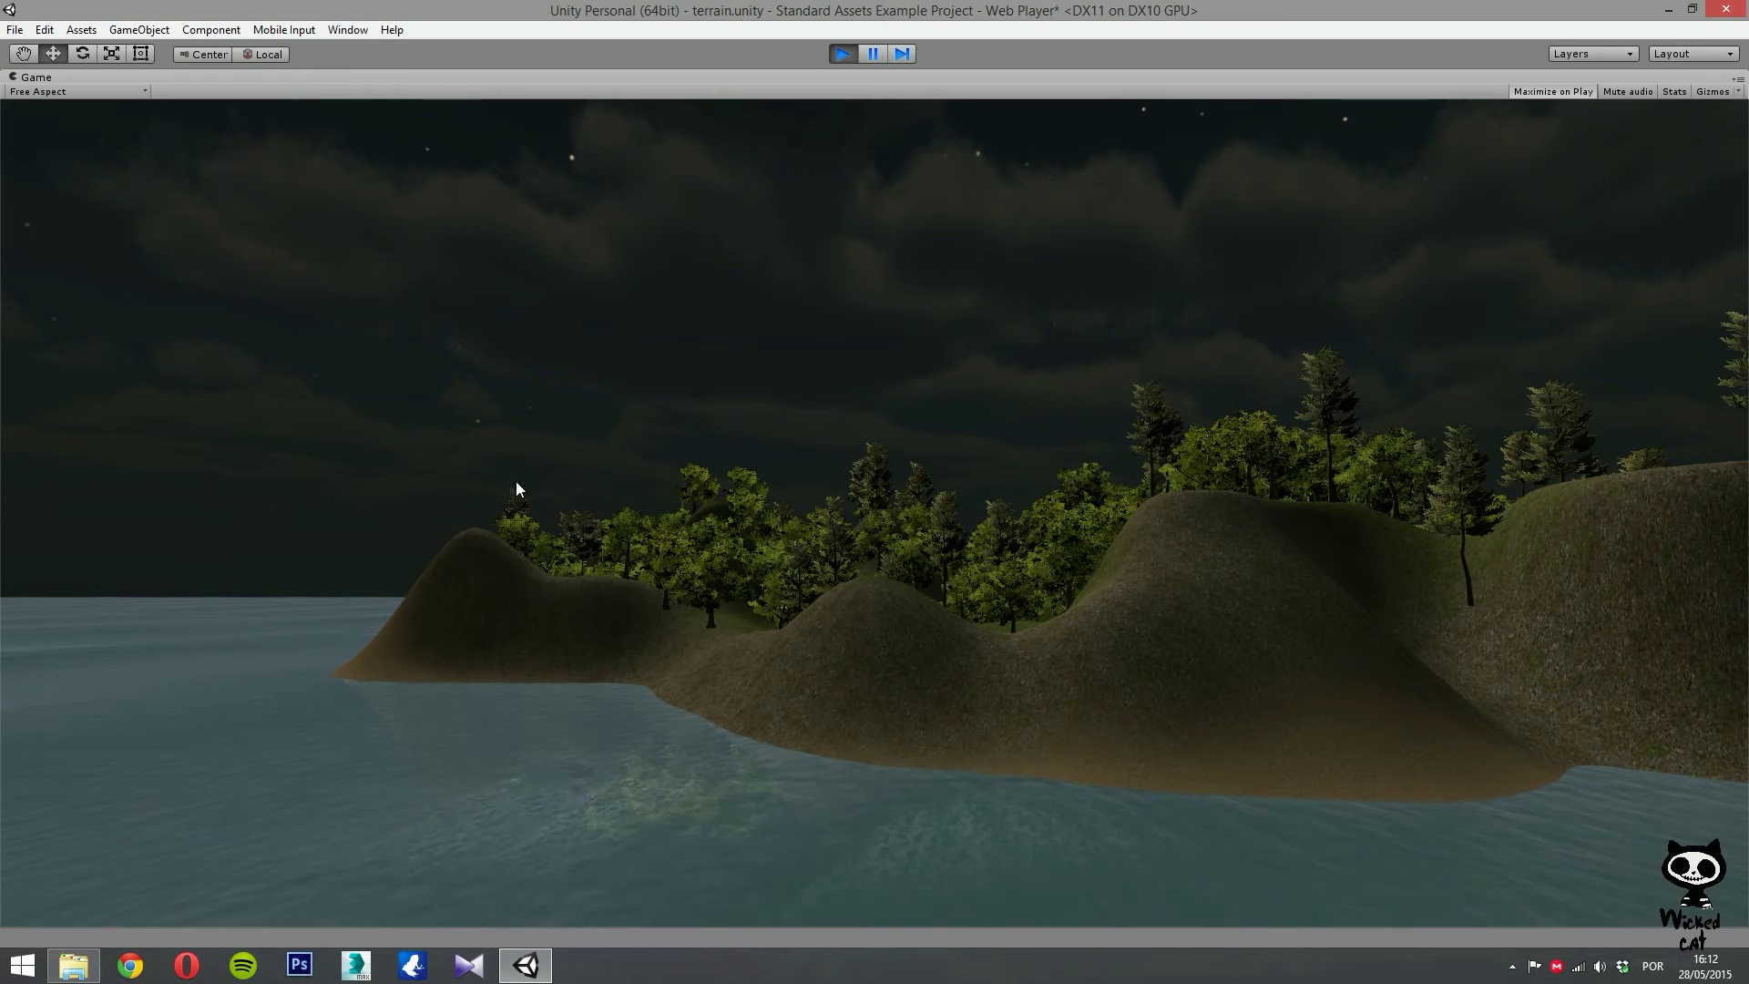
Stop Play mode and review Skybox1's shader list, leaving it on Skybox/6 Sided.
{"action": "left_click", "coordinate": [840, 54]}
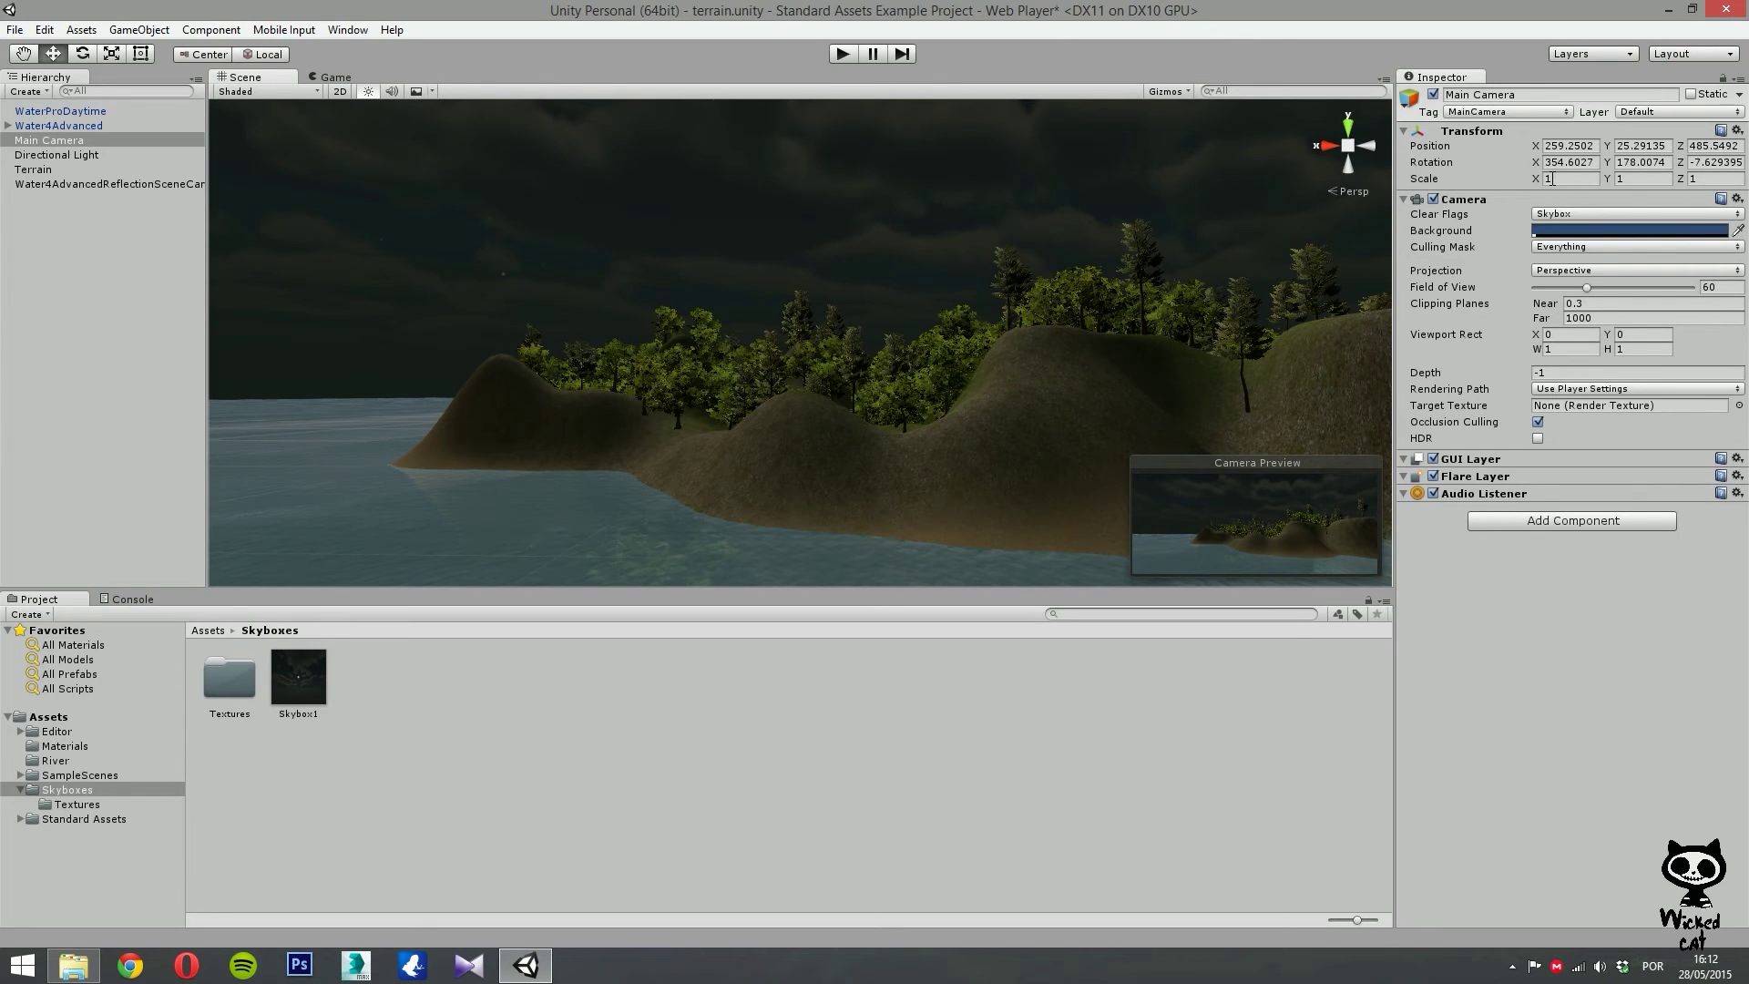
{"action": "left_click", "coordinate": [306, 677]}
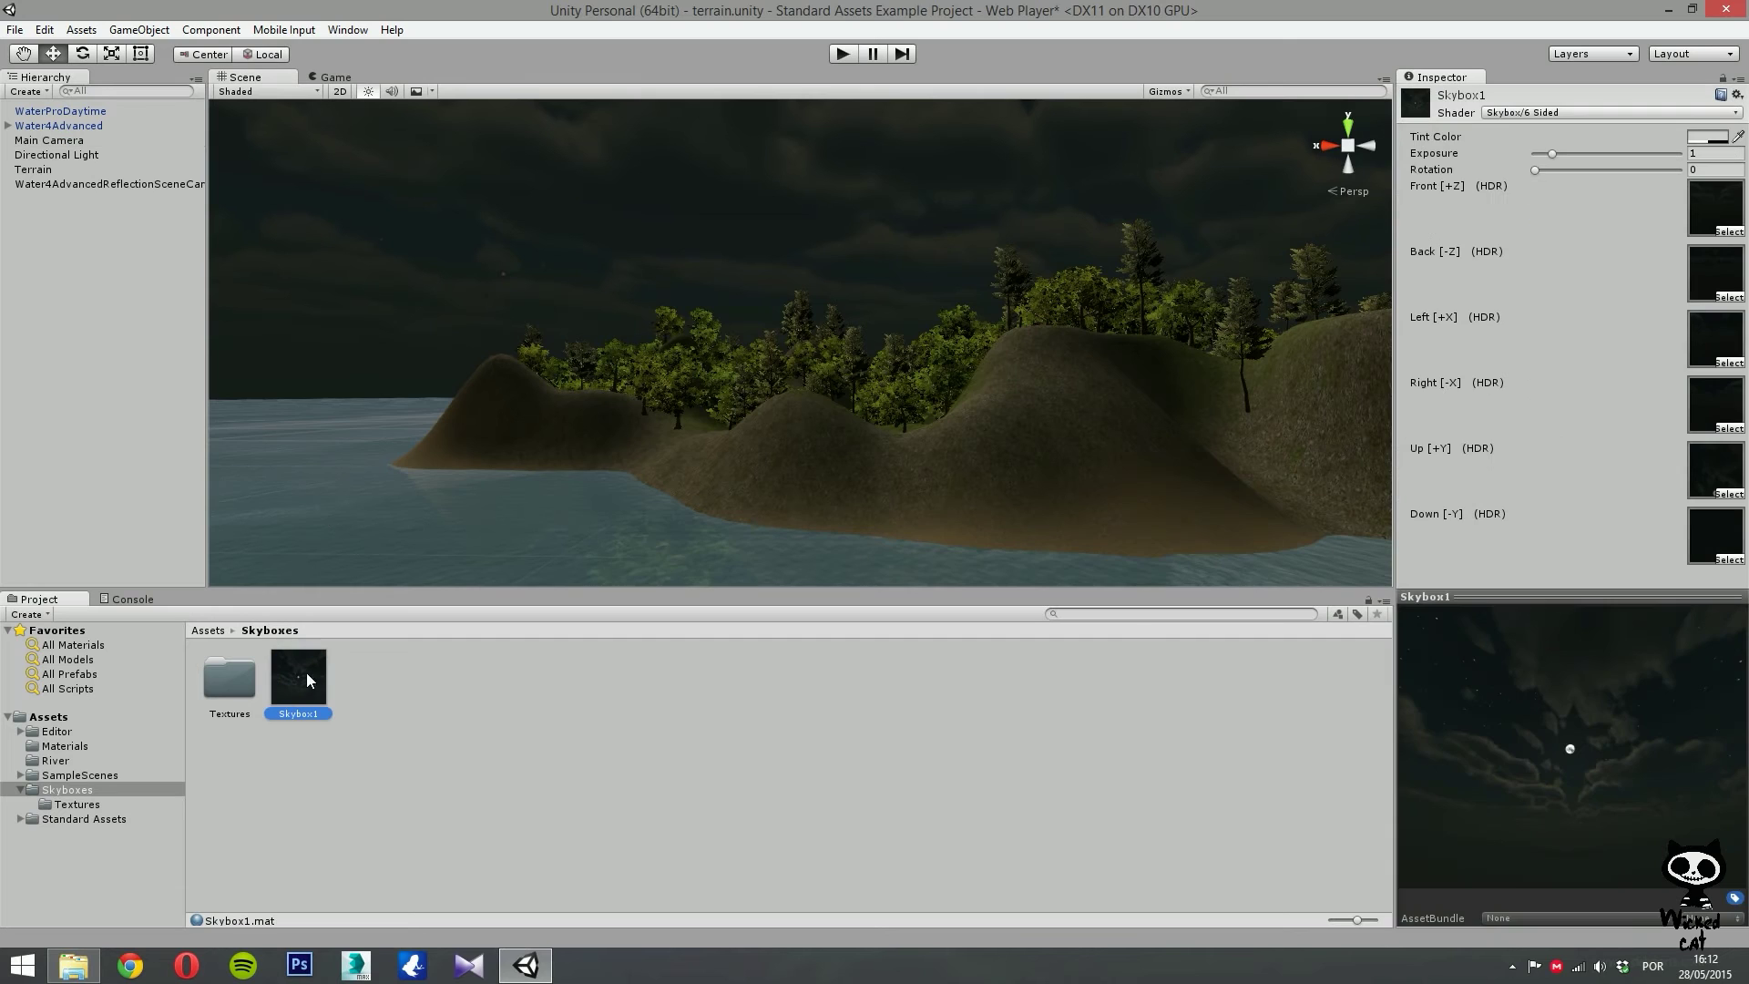
{"action": "left_click", "coordinate": [1549, 112]}
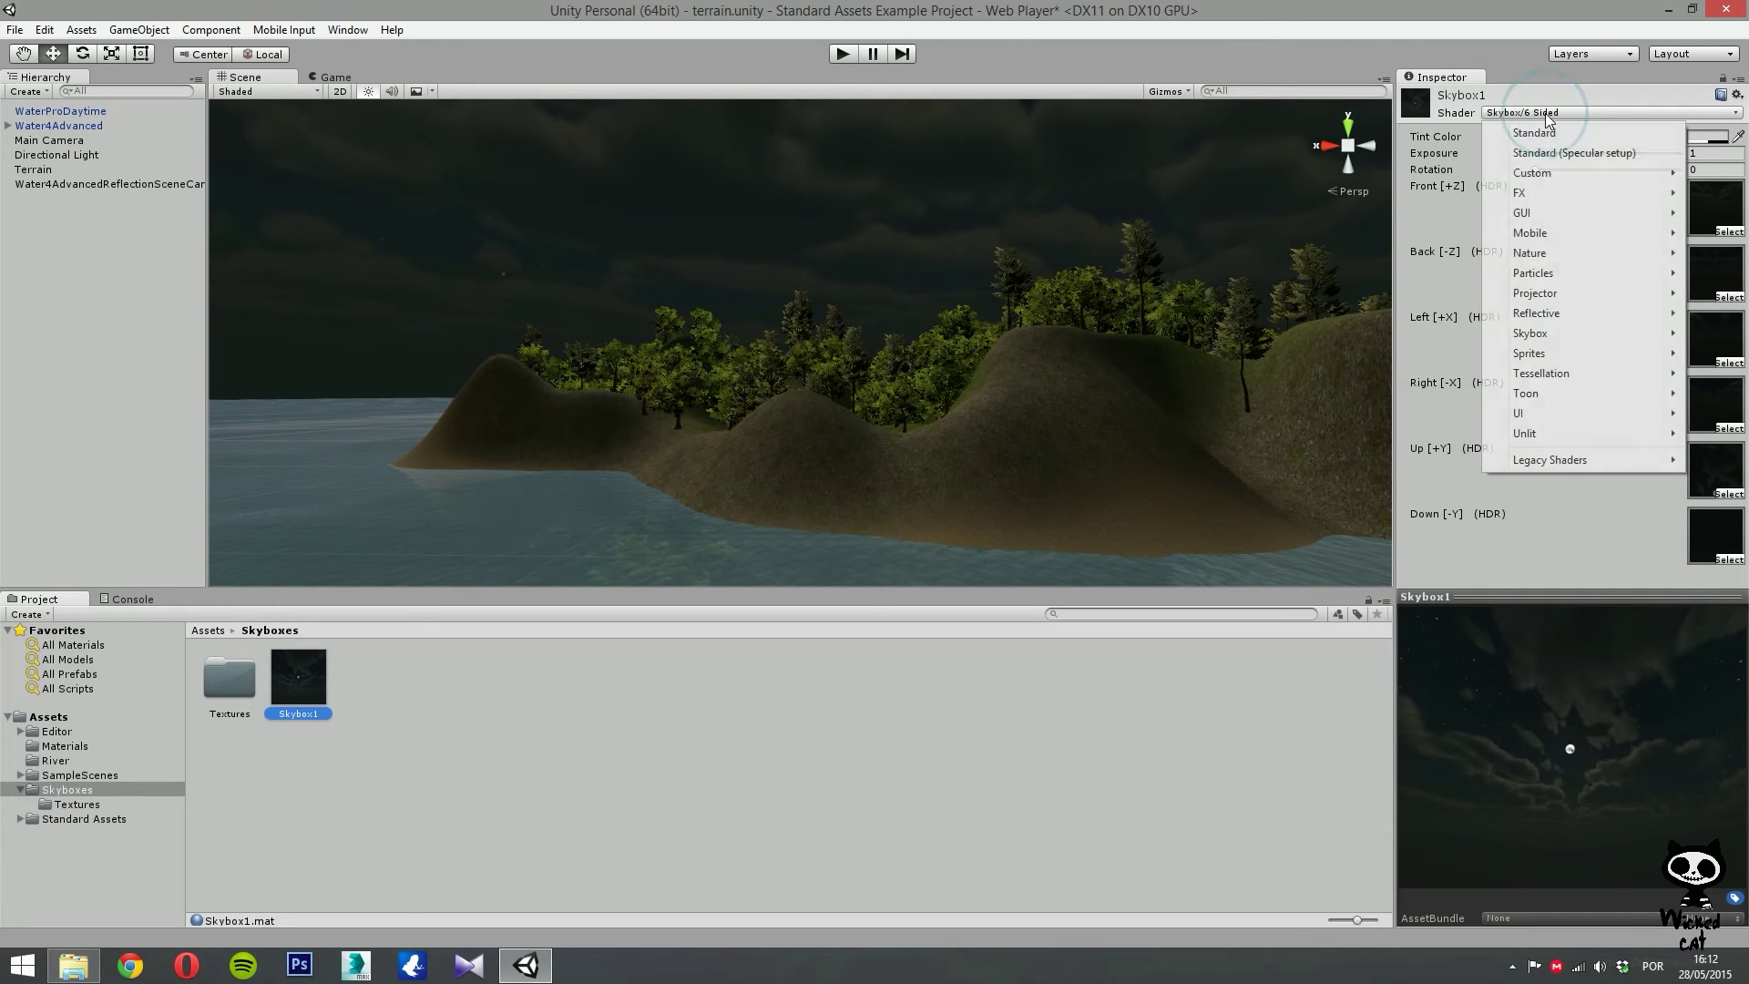
{"action": "mouse_move", "coordinate": [1582, 335]}
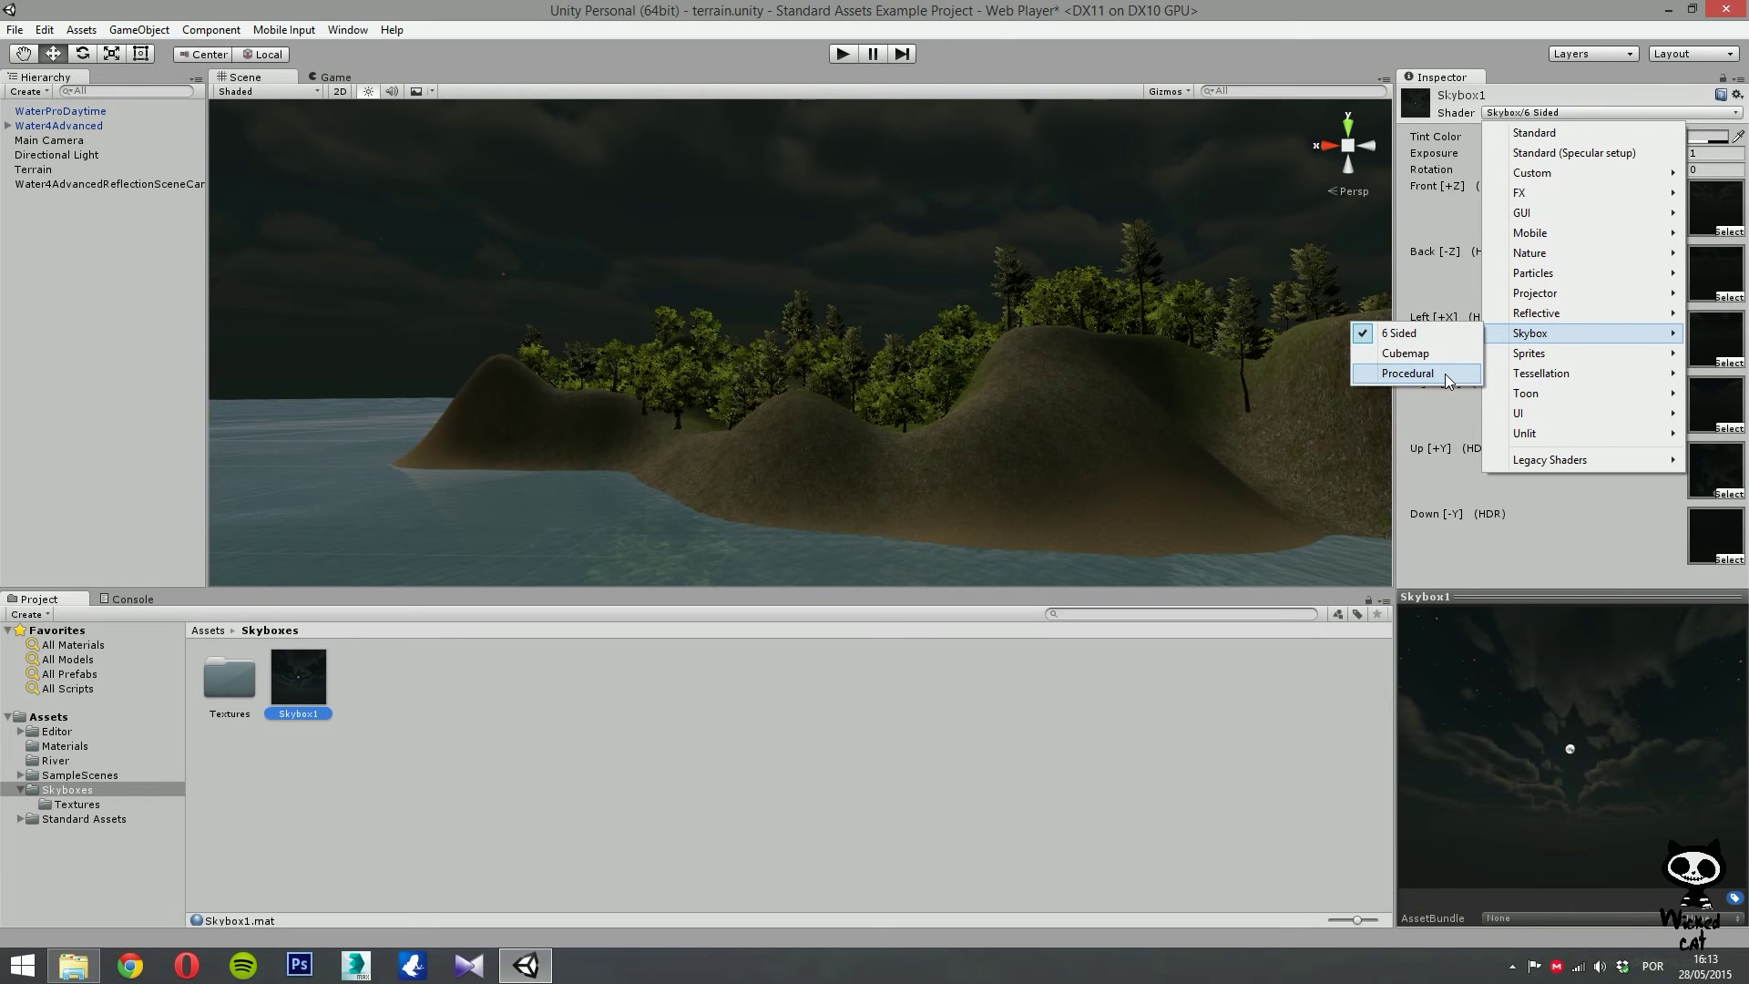
{"action": "left_click", "coordinate": [689, 690]}
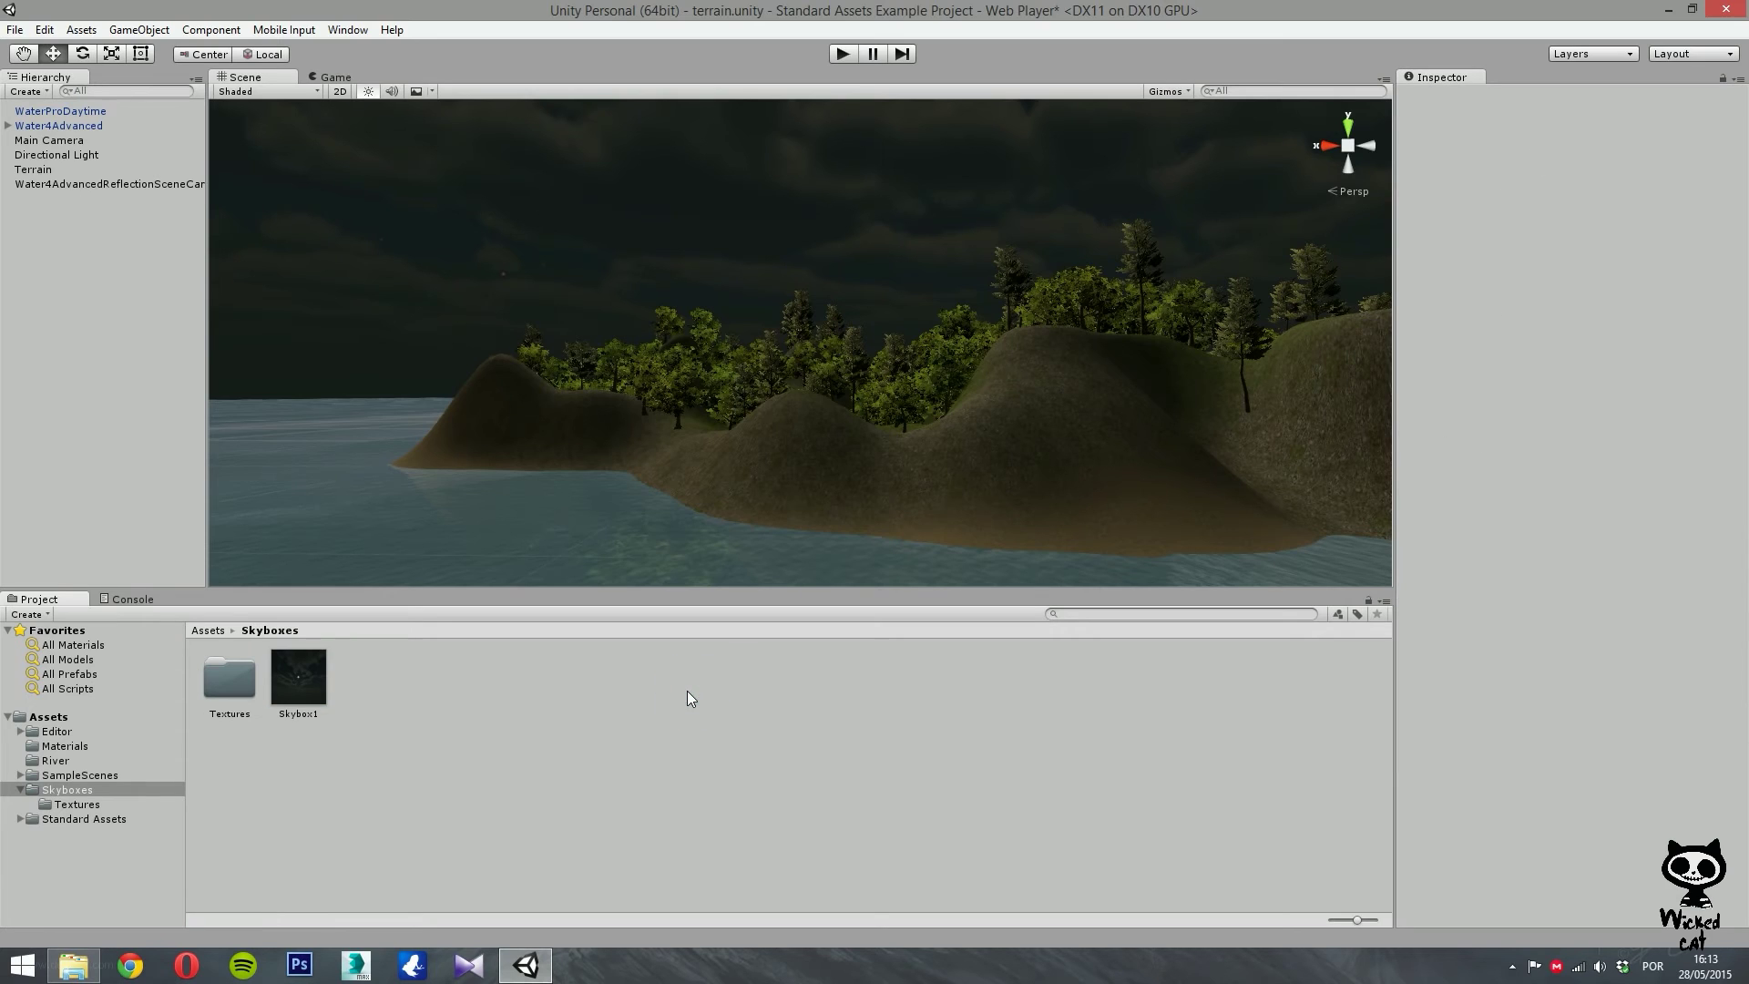
Create a material named Skybox2 in the Skyboxes folder and set its shader to Skybox/Cubemap.
{"action": "right_click", "coordinate": [405, 684]}
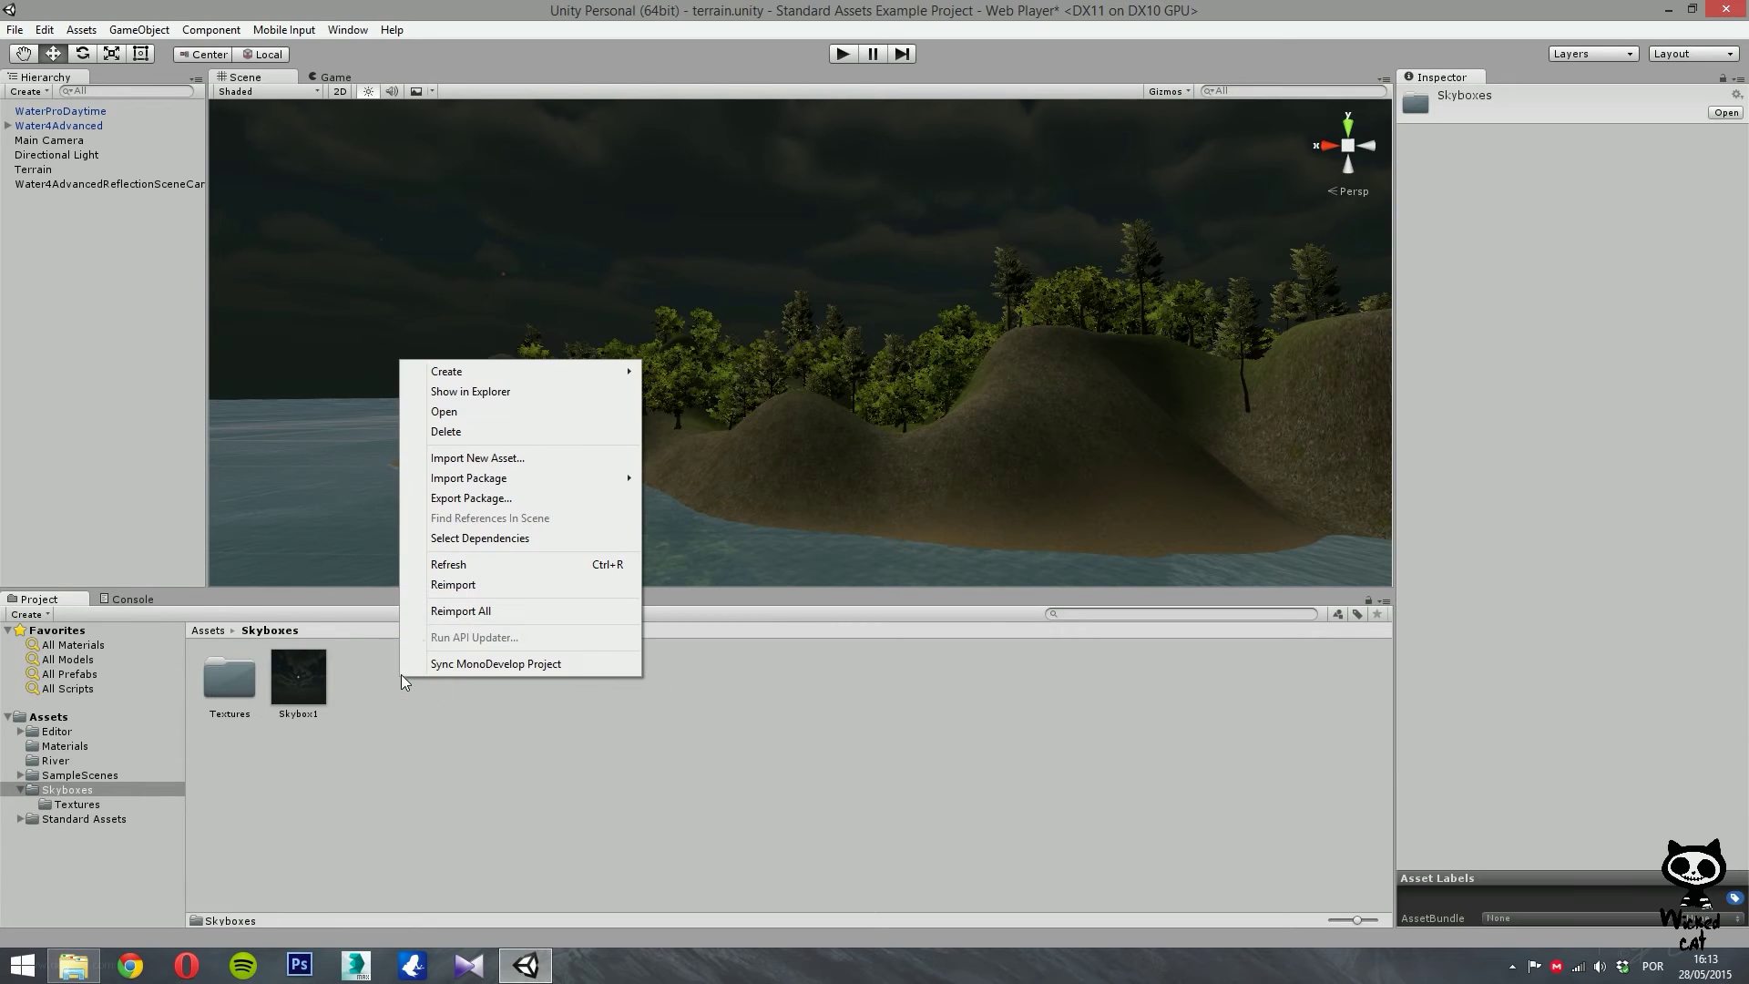
{"action": "left_click", "coordinate": [515, 373]}
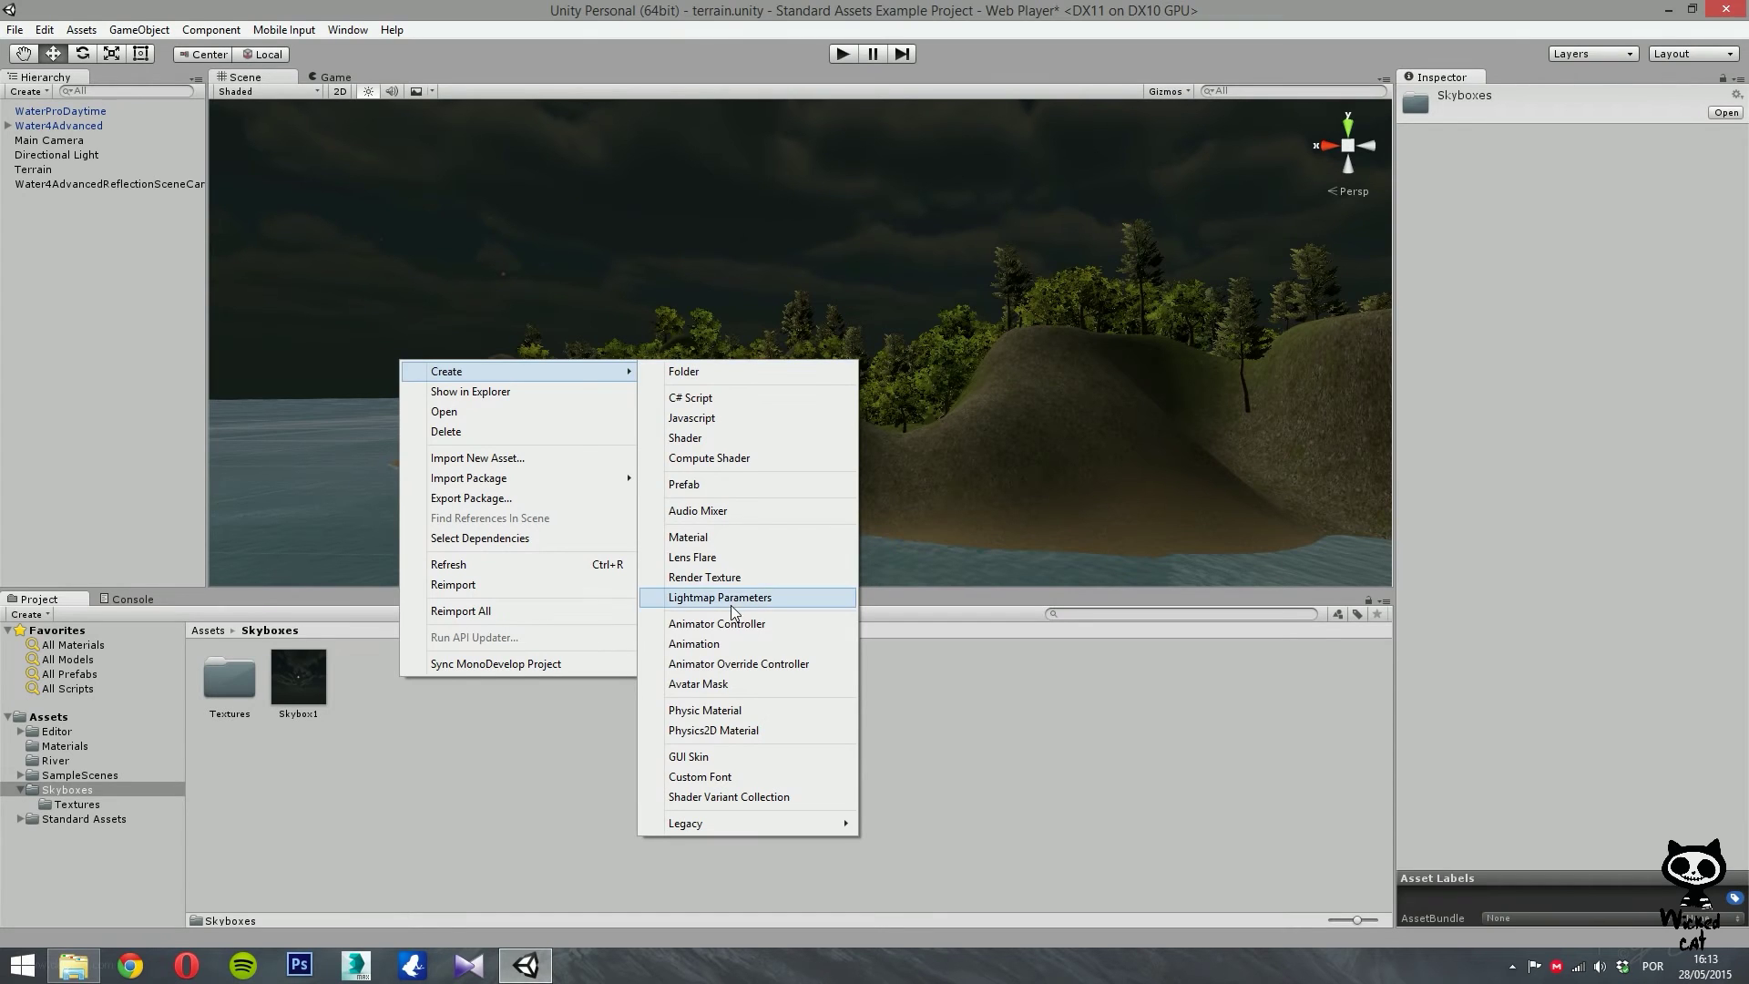
{"action": "left_click", "coordinate": [690, 536]}
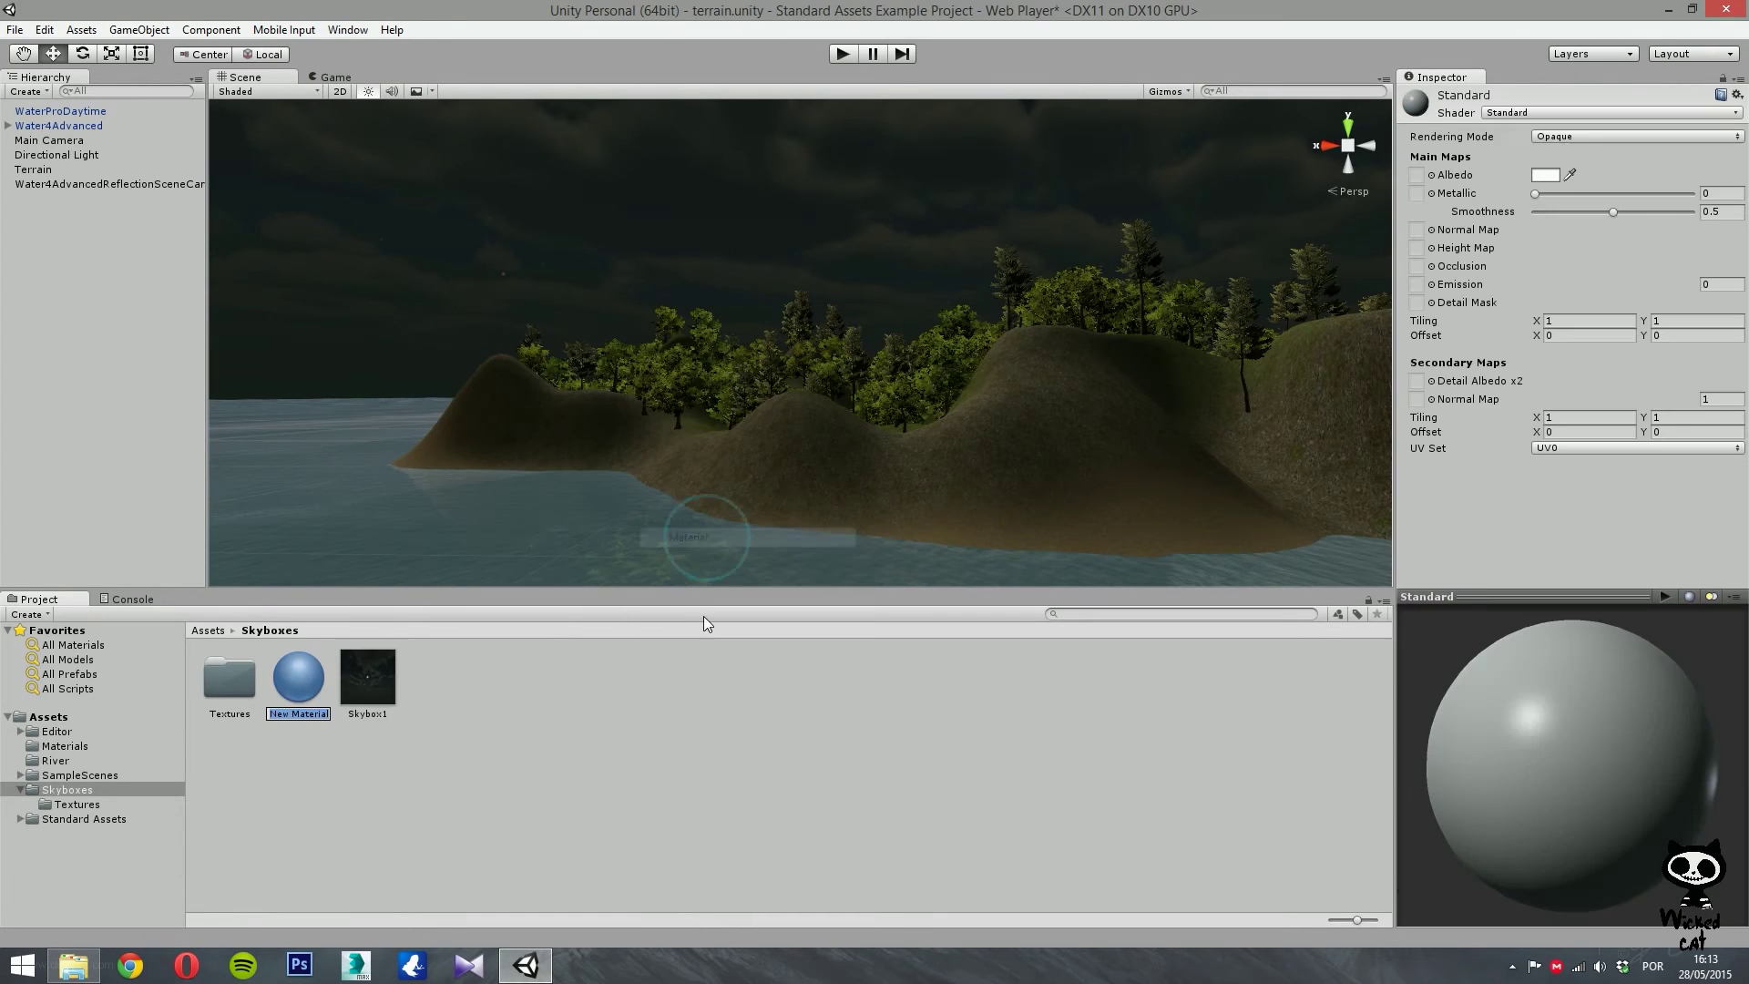
{"action": "type", "text": "Skybox2"}
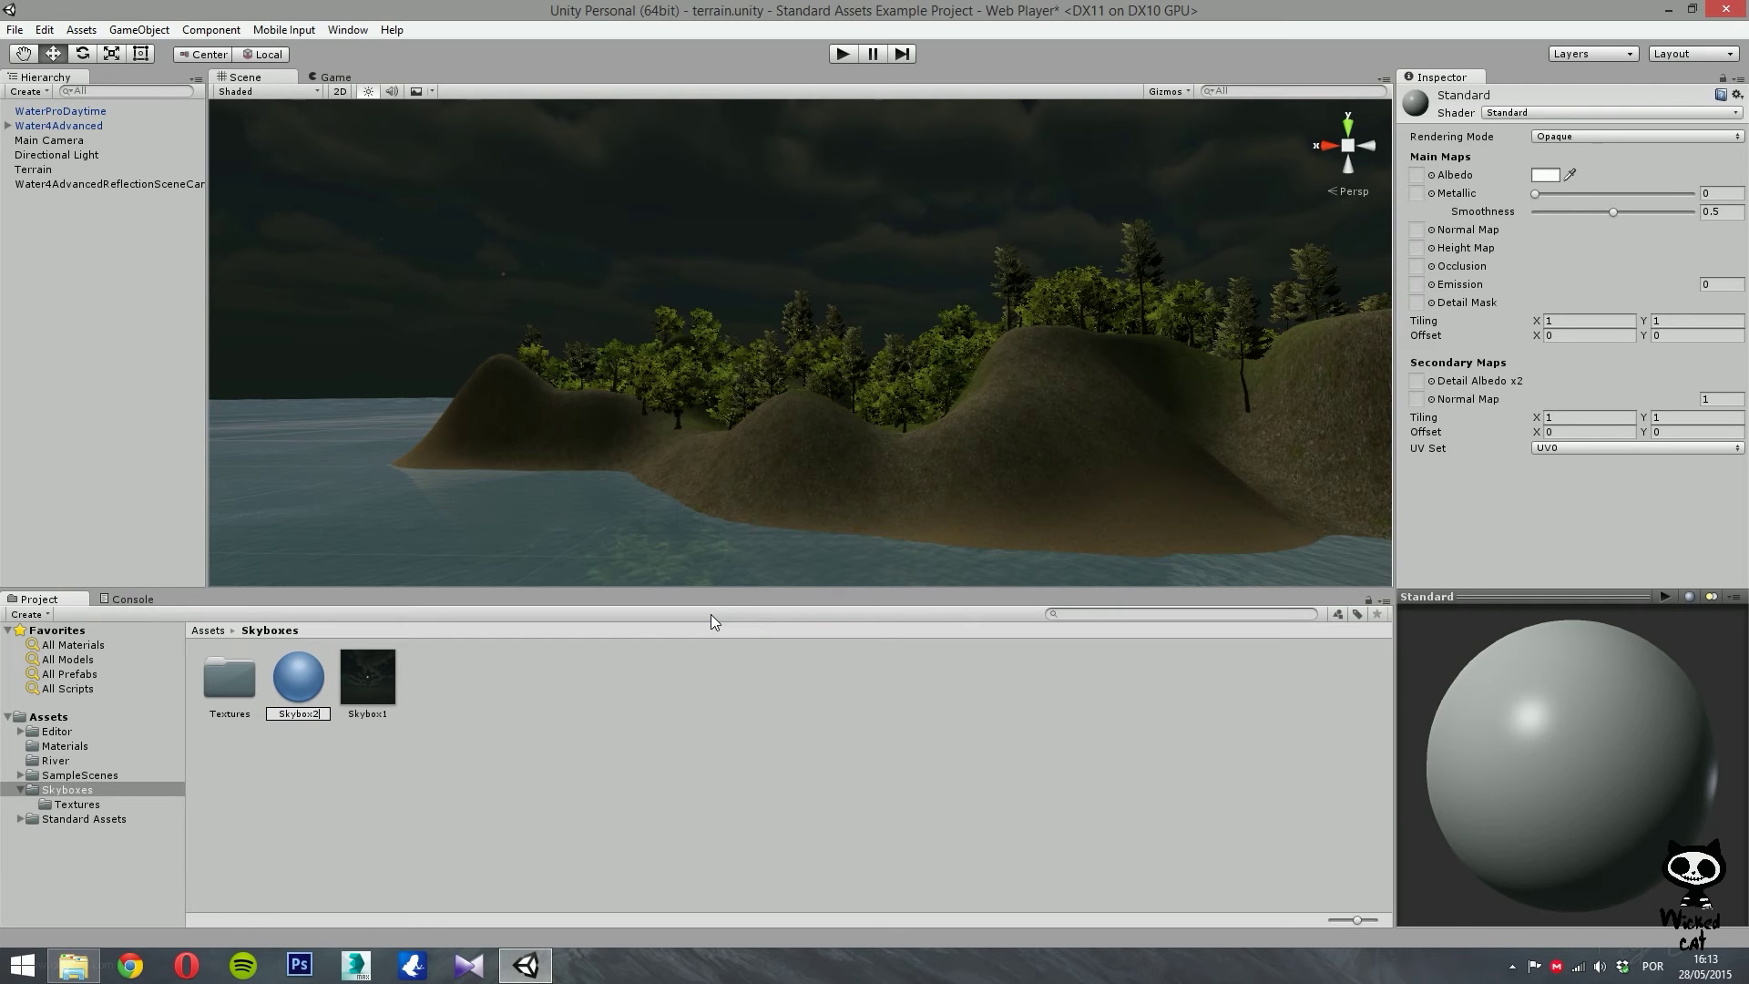
{"action": "key", "text": "Return"}
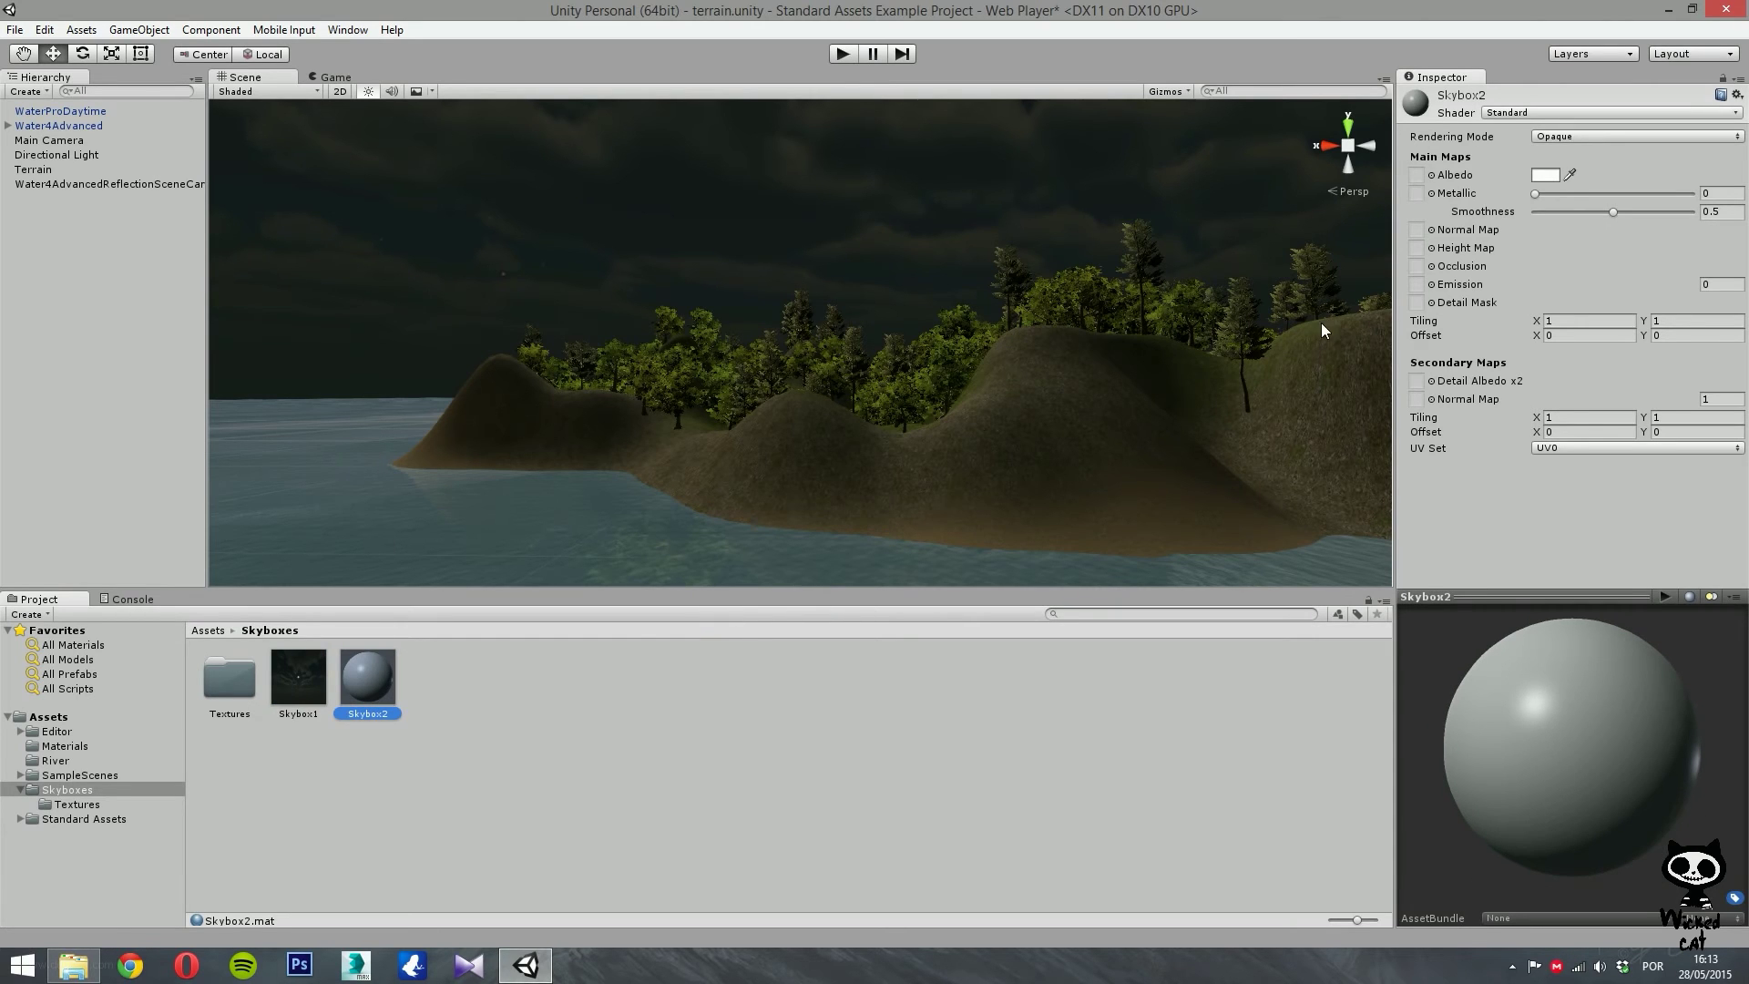
{"action": "left_click", "coordinate": [1494, 113]}
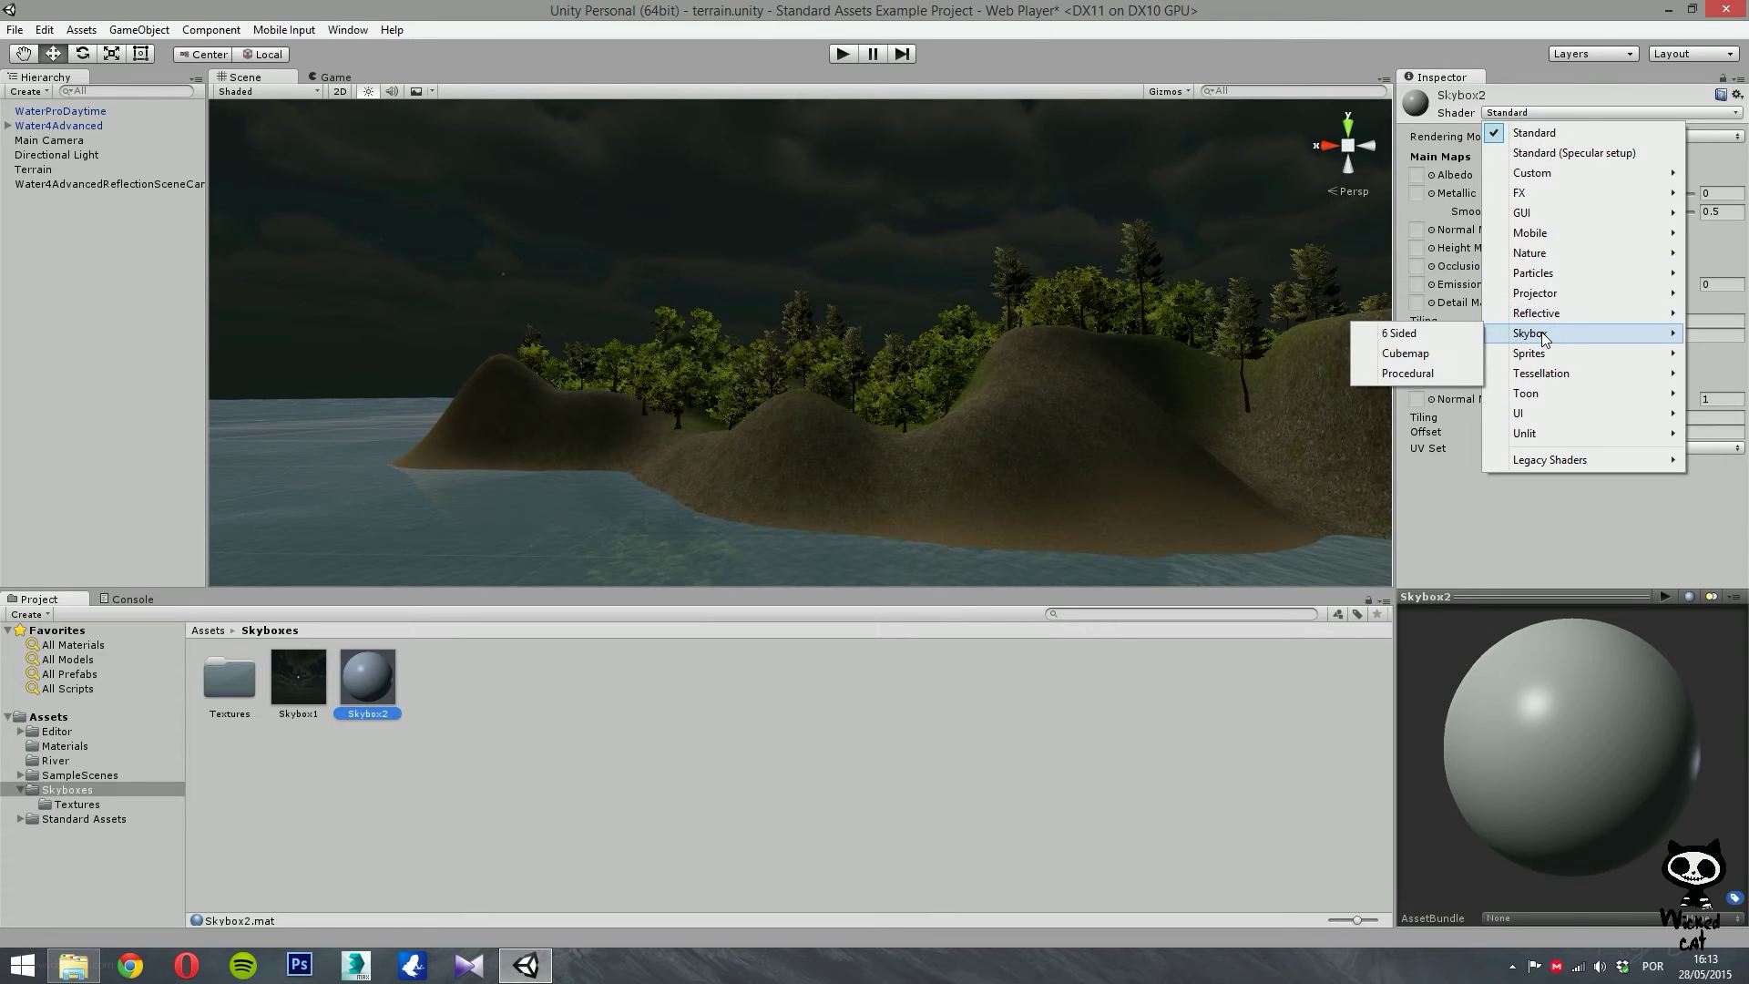
{"action": "left_click", "coordinate": [1380, 354]}
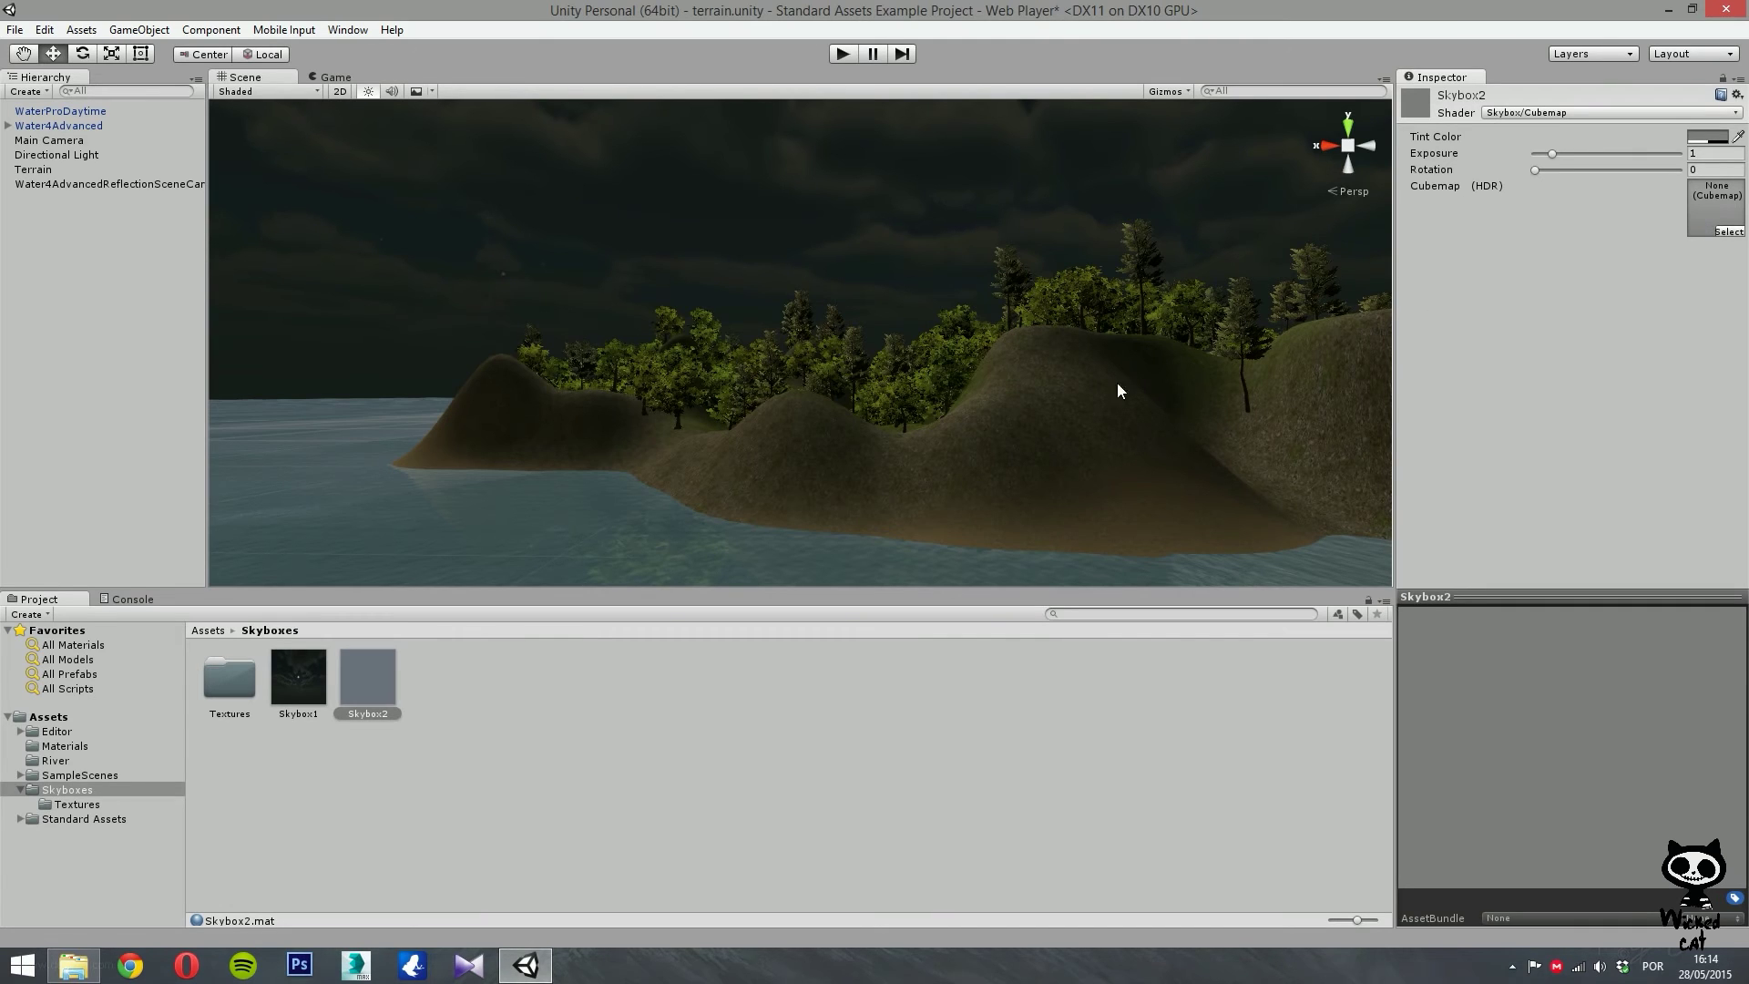
Create a Legacy > Cubemap asset in the Skyboxes folder named Skybox2Cubemap.
{"action": "right_click", "coordinate": [485, 694]}
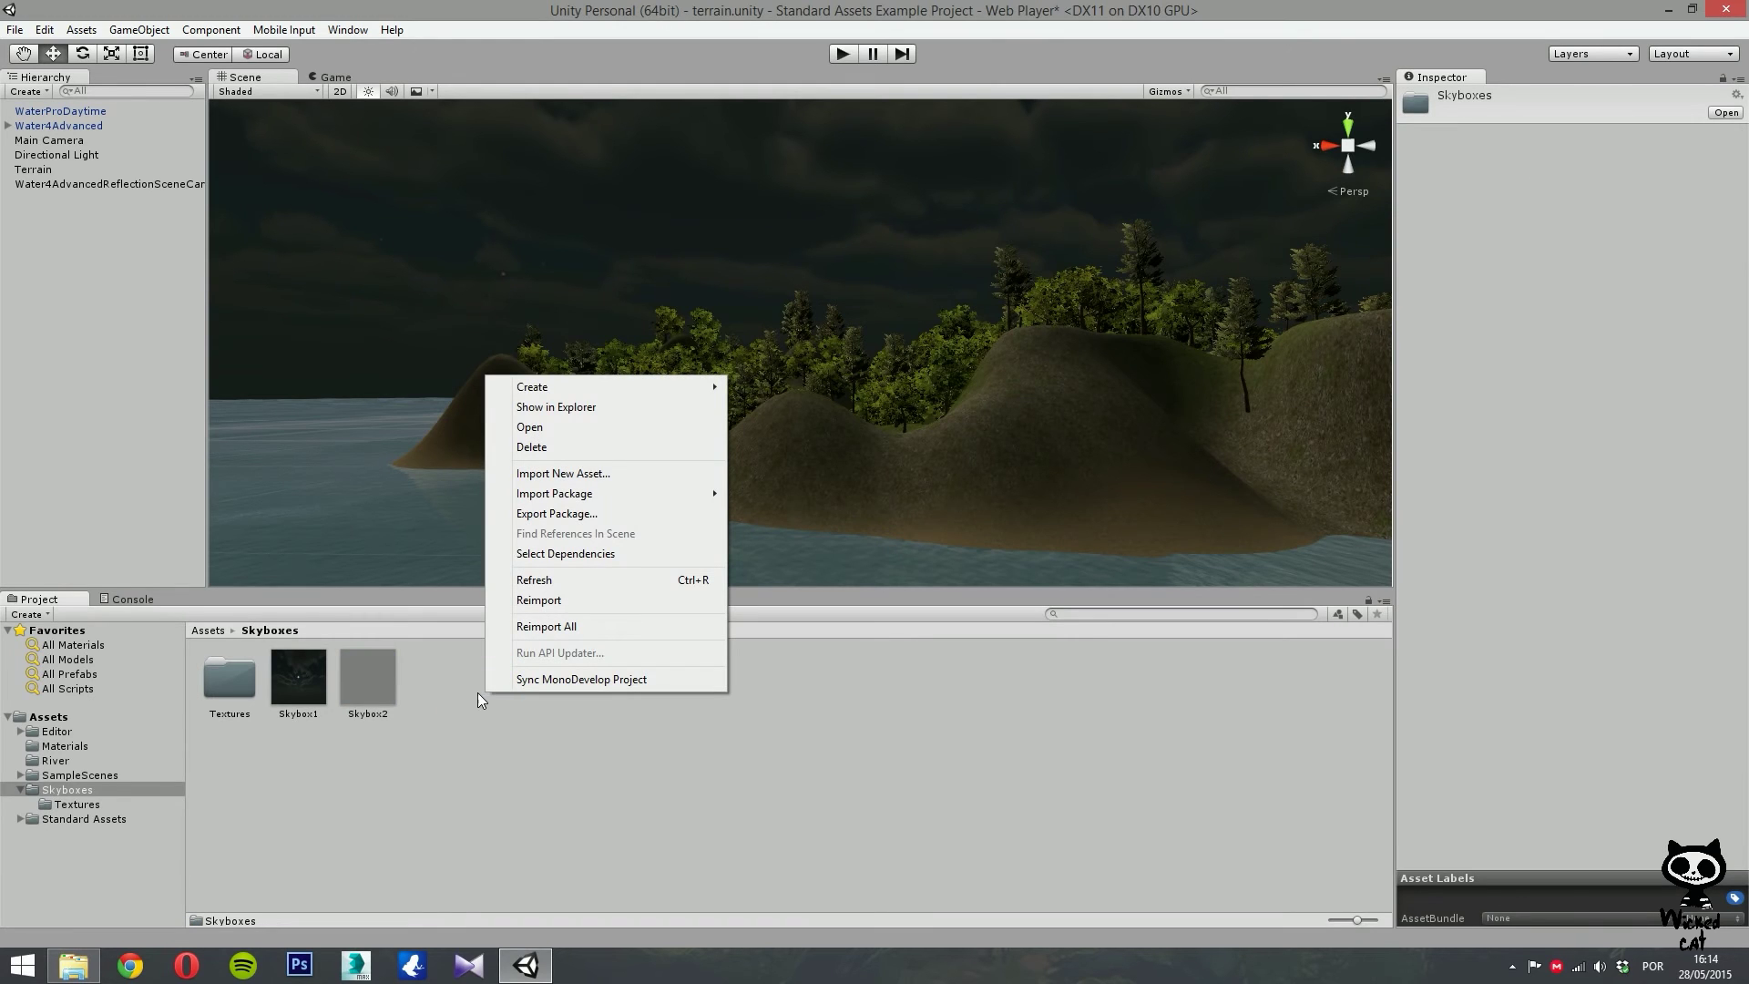
{"action": "left_click", "coordinate": [443, 734]}
{"action": "right_click", "coordinate": [446, 689]}
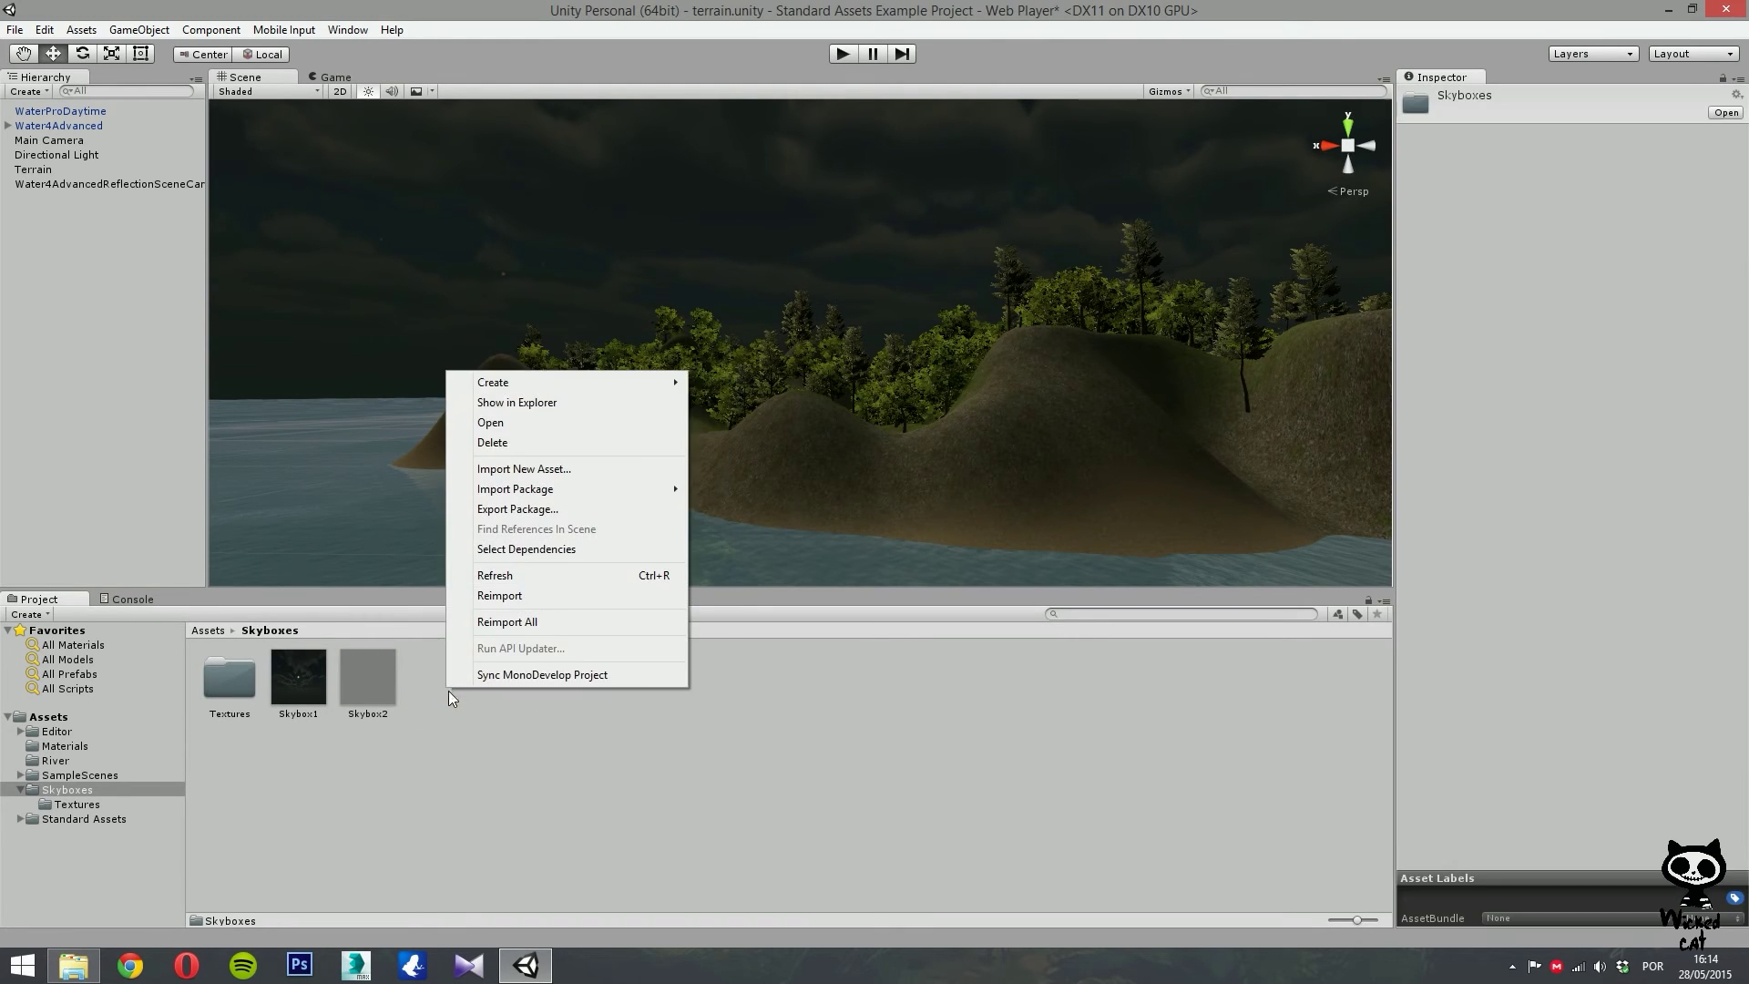
{"action": "mouse_move", "coordinate": [551, 377]}
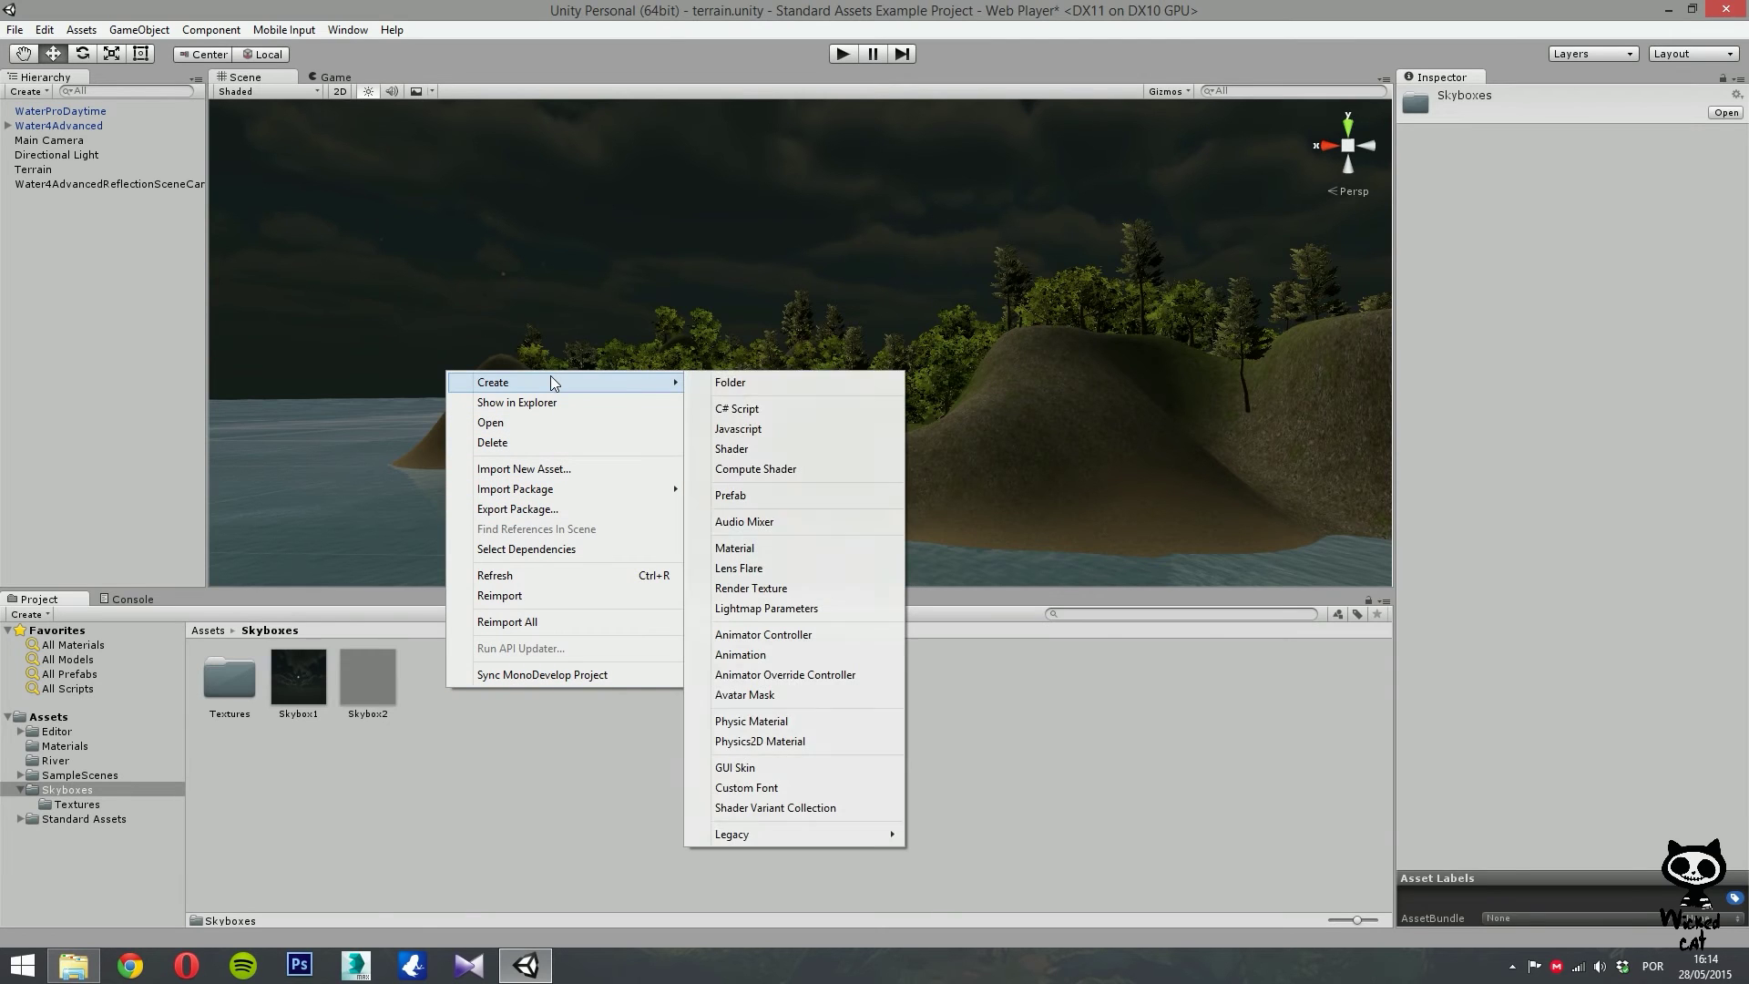
{"action": "mouse_move", "coordinate": [765, 838]}
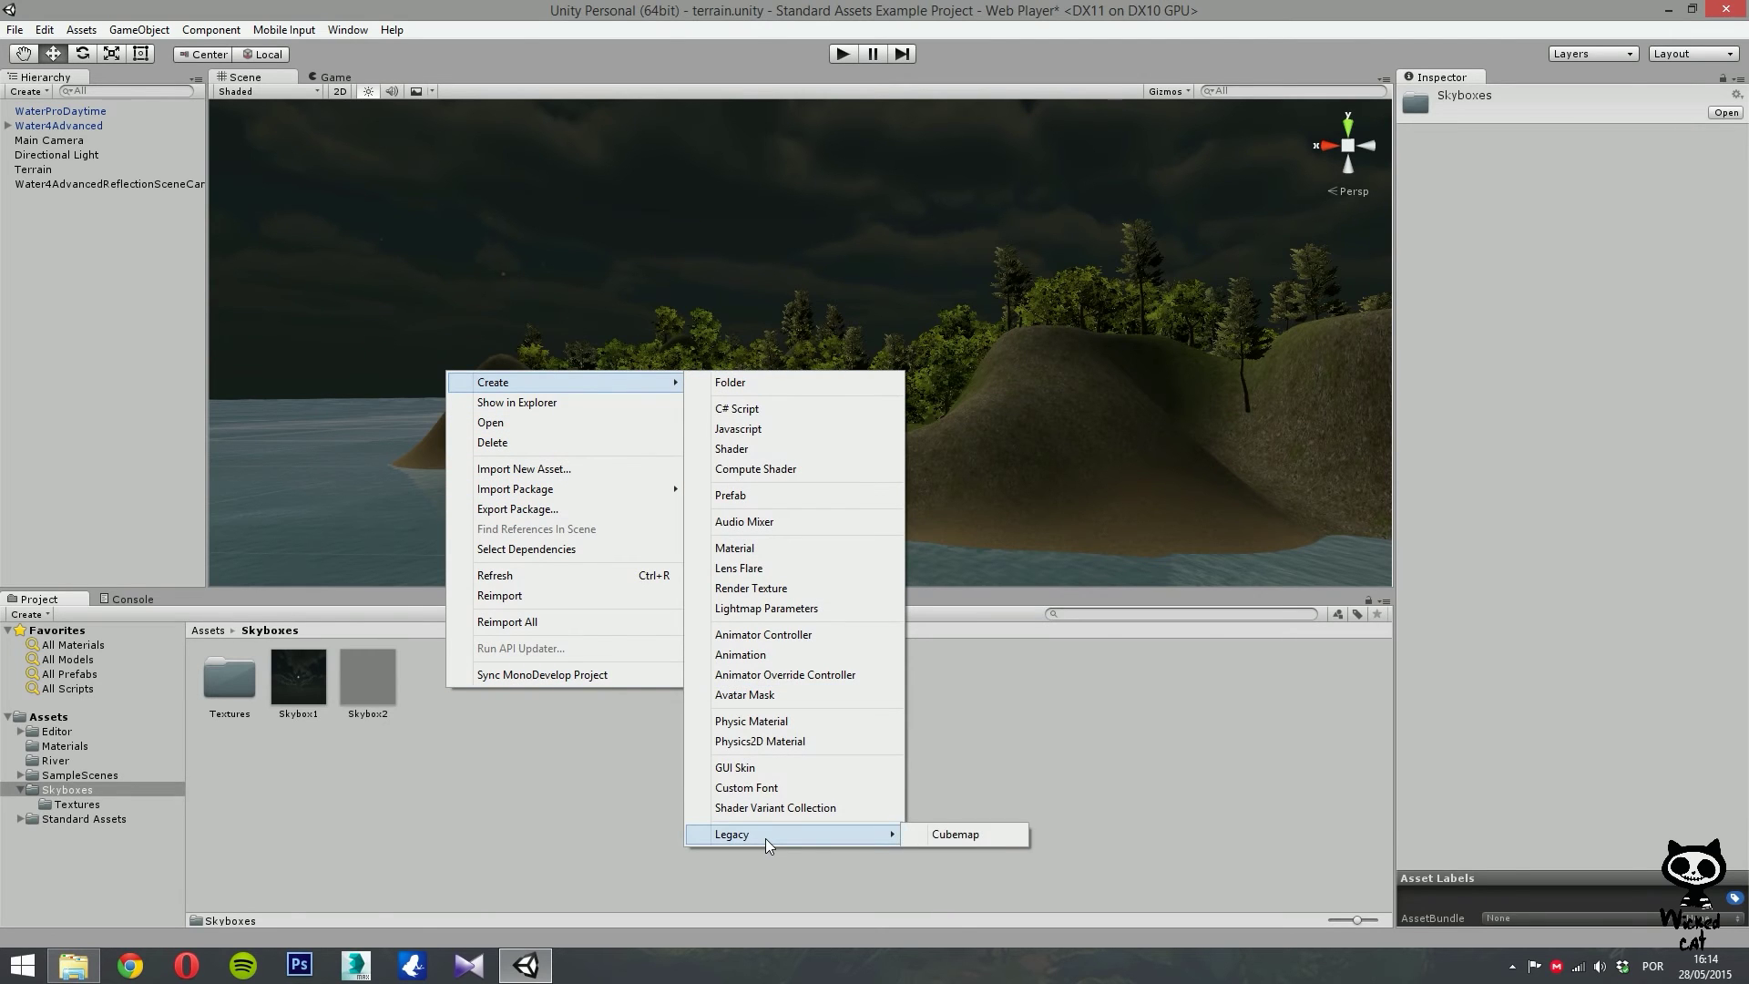
{"action": "left_click", "coordinate": [977, 836]}
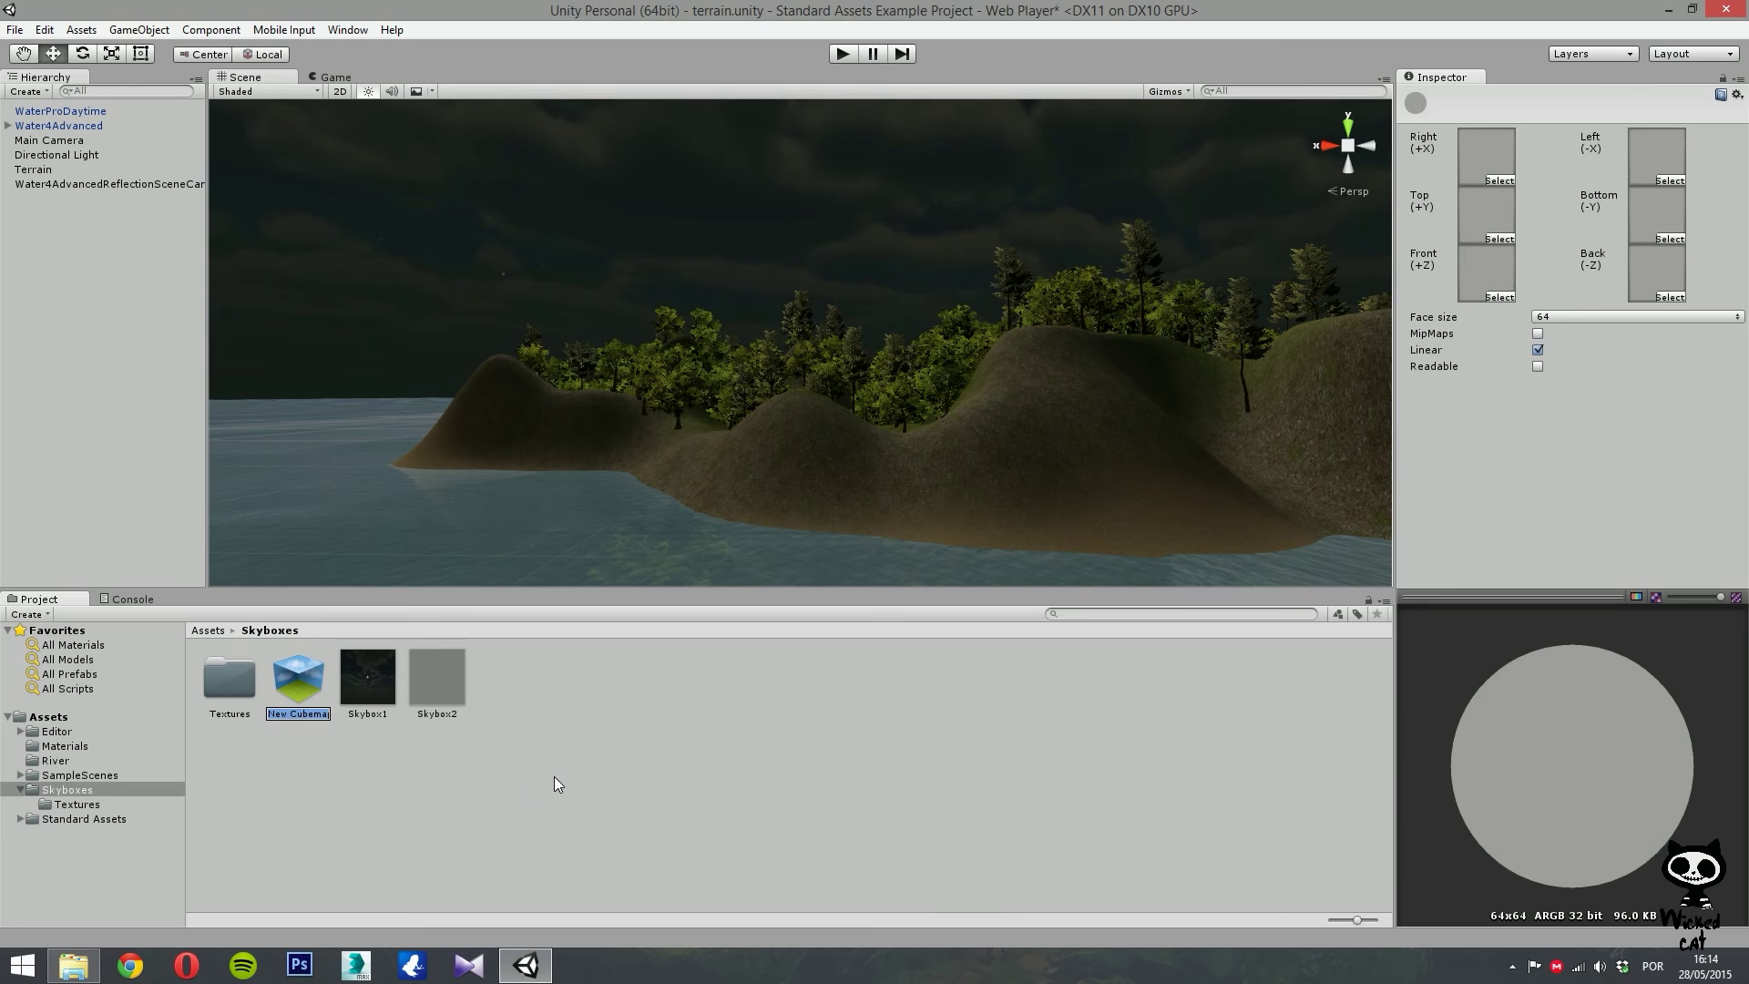
{"action": "type", "text": "Skybo"}
{"action": "type", "text": "x"}
{"action": "type", "text": "Cub"}
{"action": "key", "text": "BackSpace"}
{"action": "key", "text": "BackSpace"}
{"action": "key", "text": "BackSpace"}
{"action": "type", "text": "2Cubemap"}
{"action": "key", "text": "Return"}
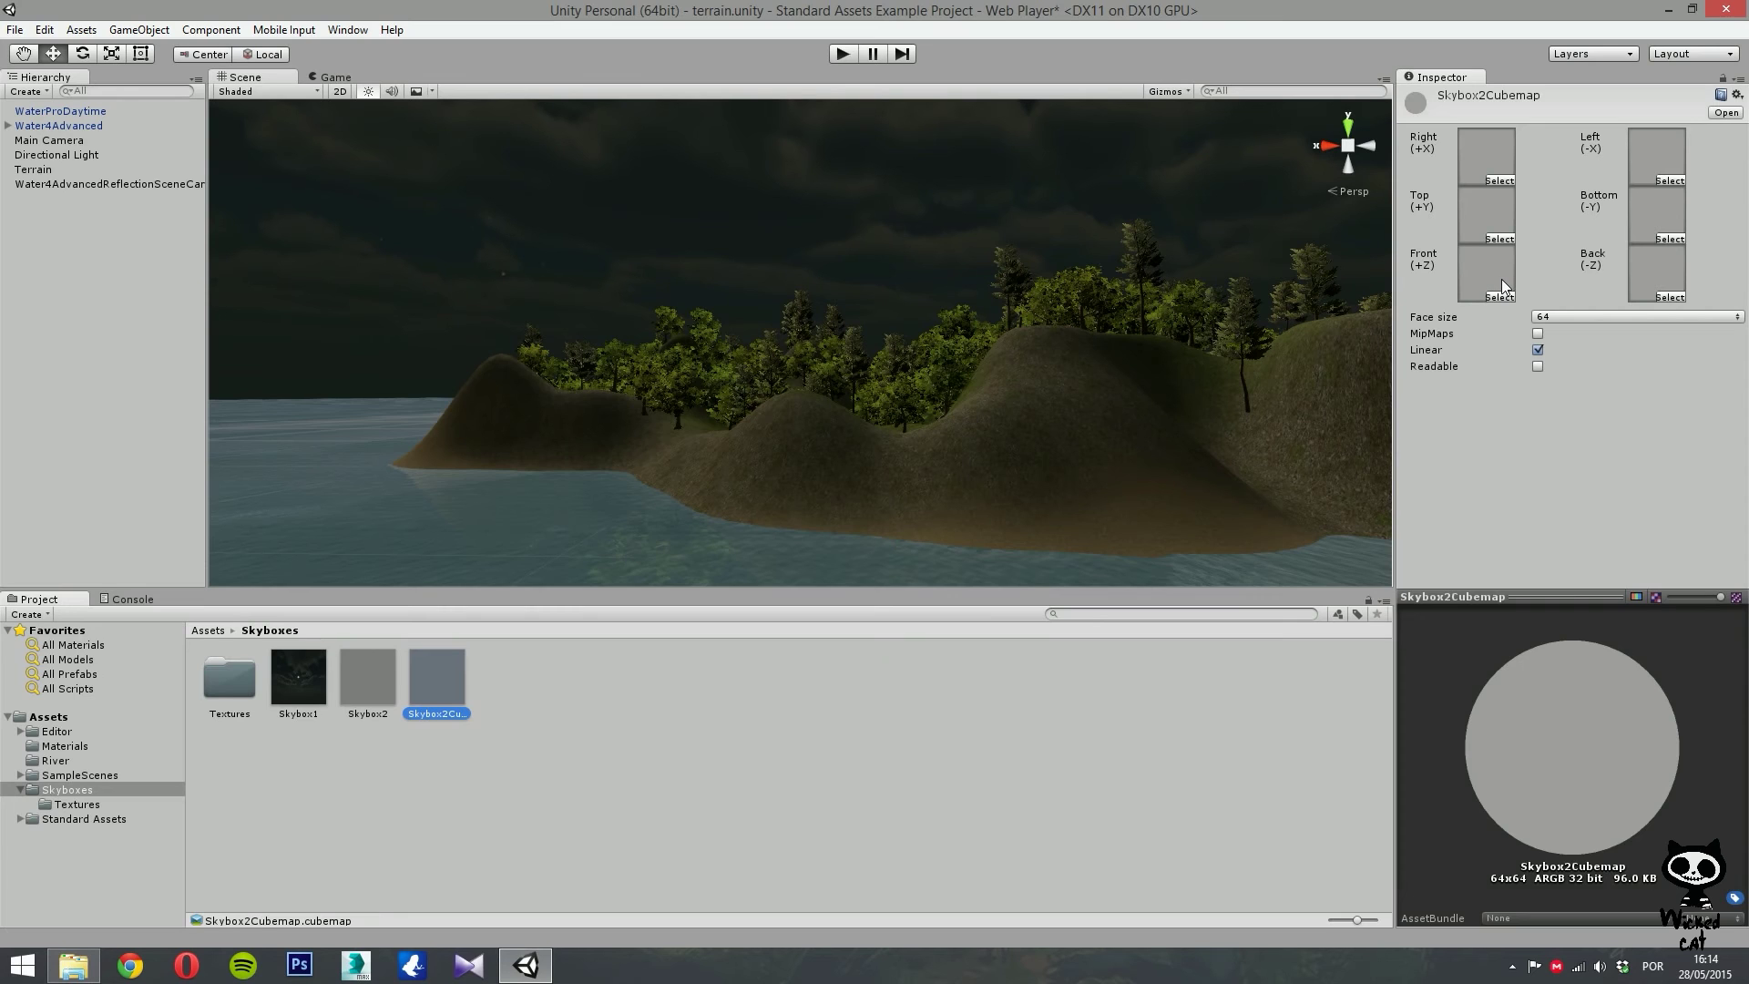
Fill the Right, Left and Top faces with MoonShine_right, MoonShine_left and MoonShine_up.
{"action": "left_click", "coordinate": [1498, 180]}
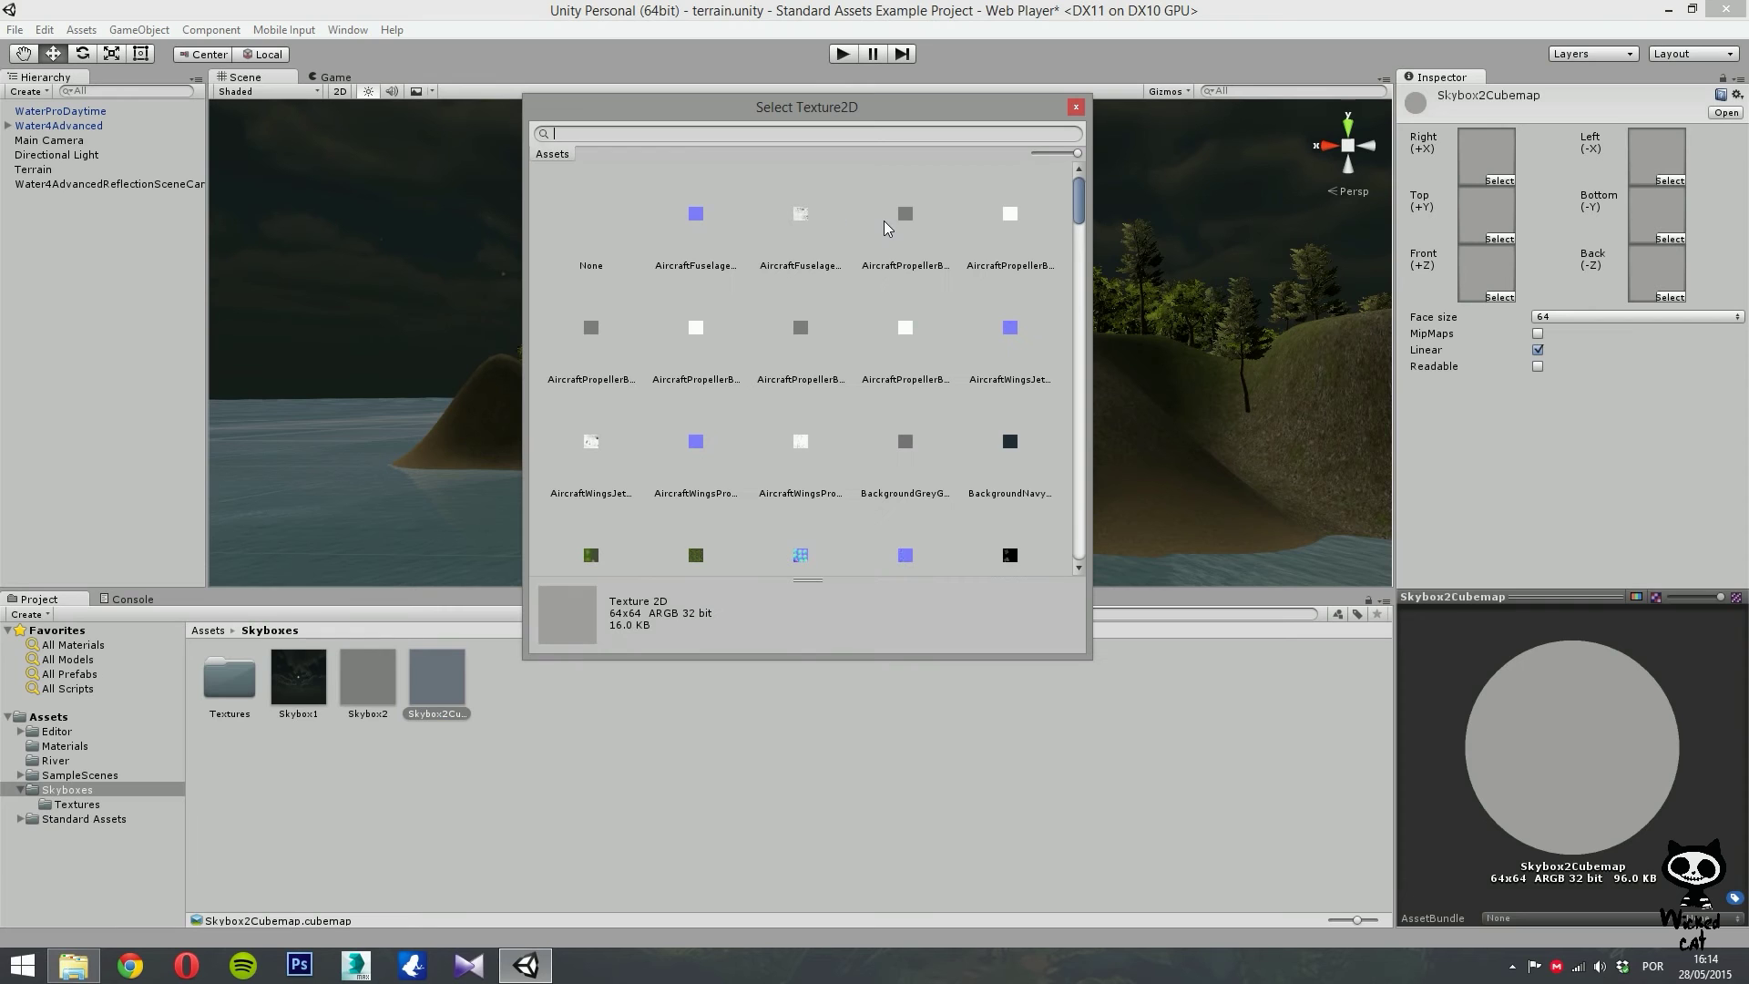
{"action": "type", "text": "moo"}
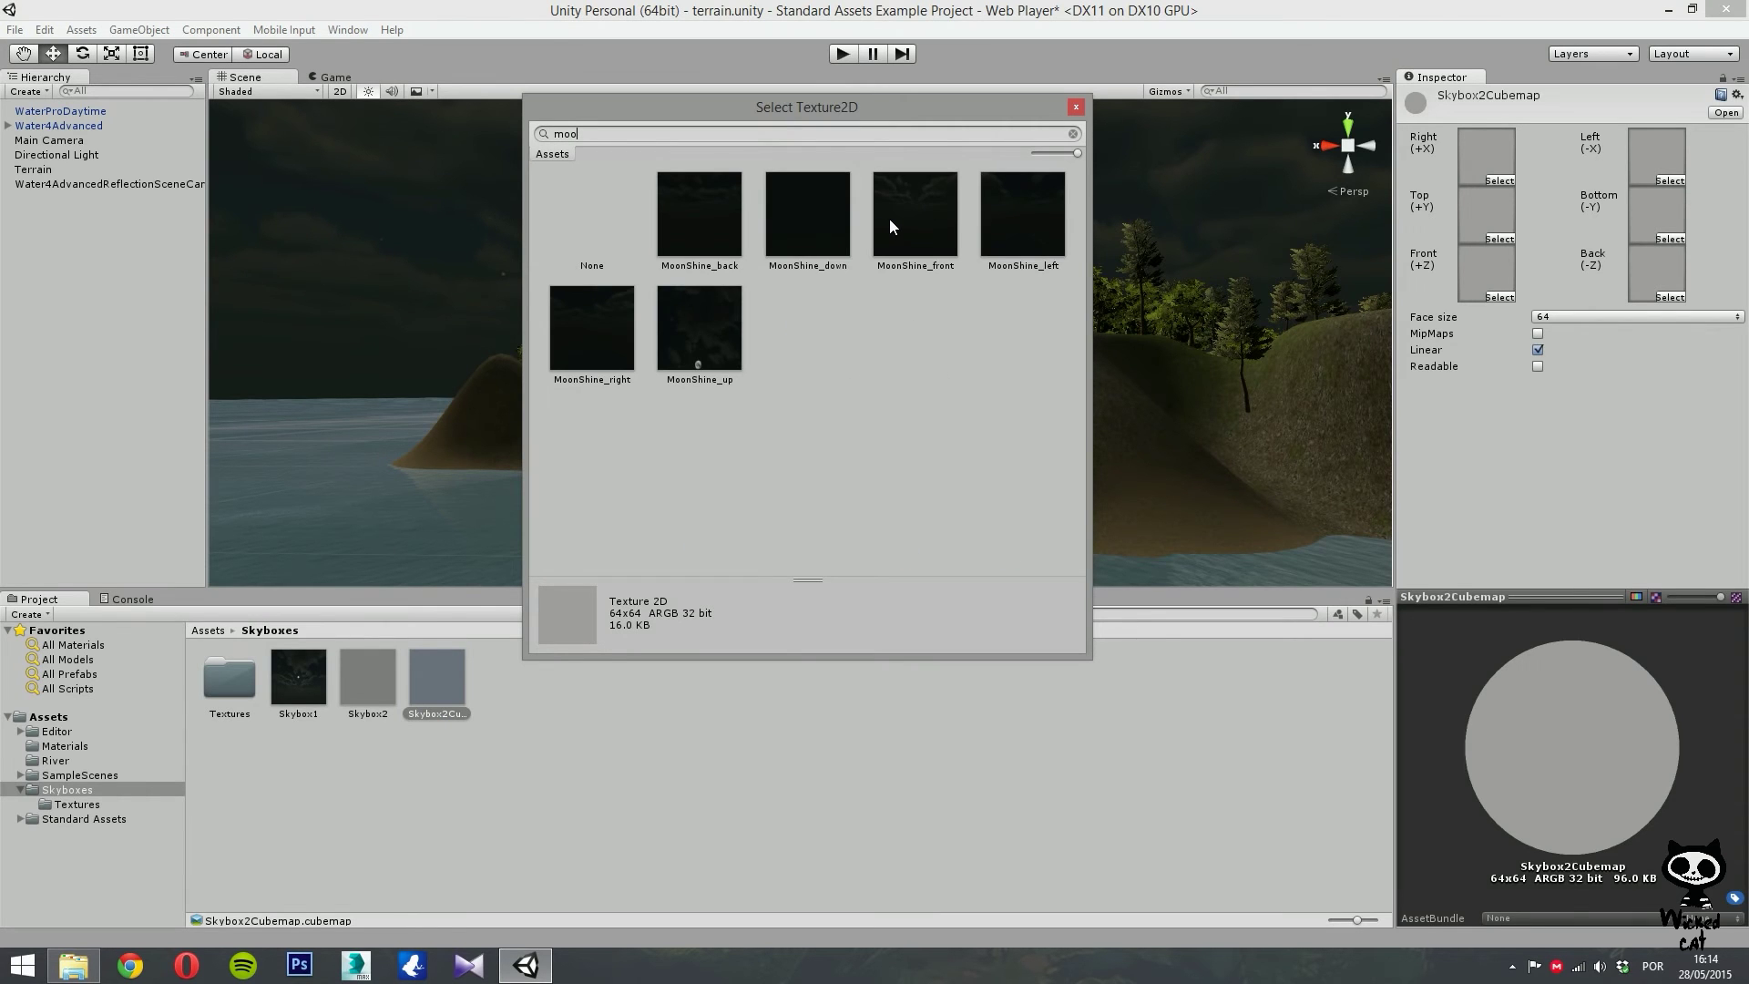
{"action": "double_click", "coordinate": [597, 326]}
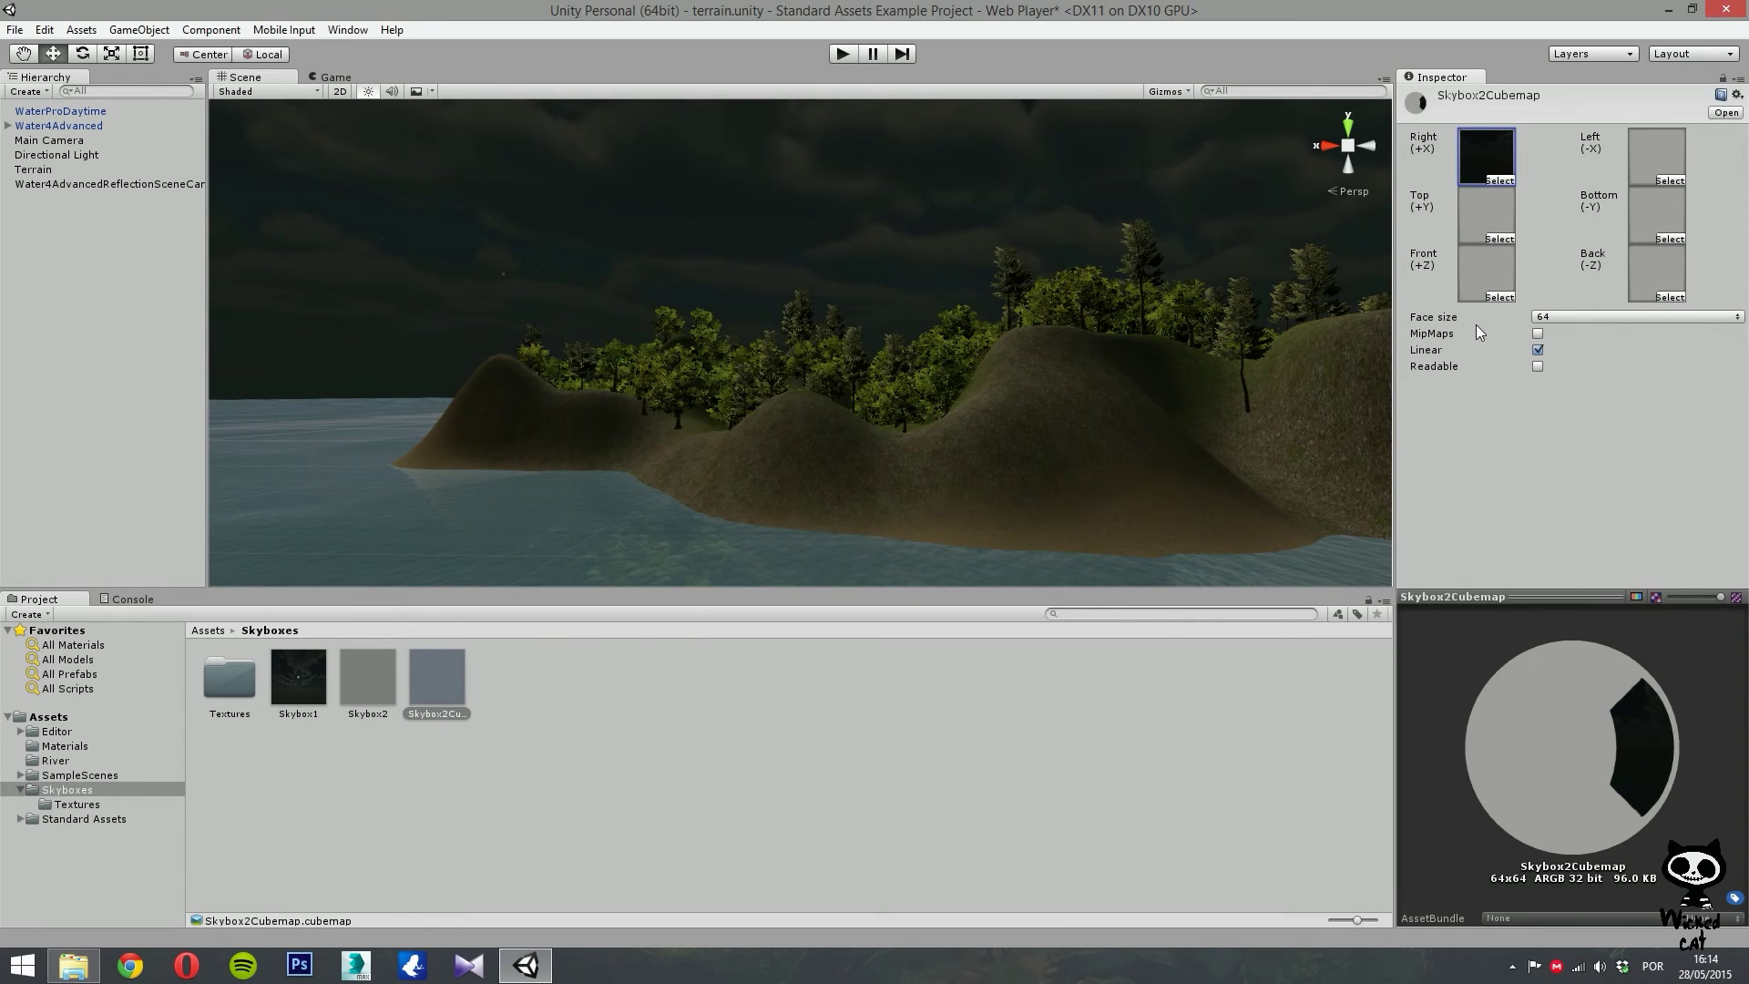
{"action": "left_click", "coordinate": [1670, 181]}
{"action": "type", "text": "moo"}
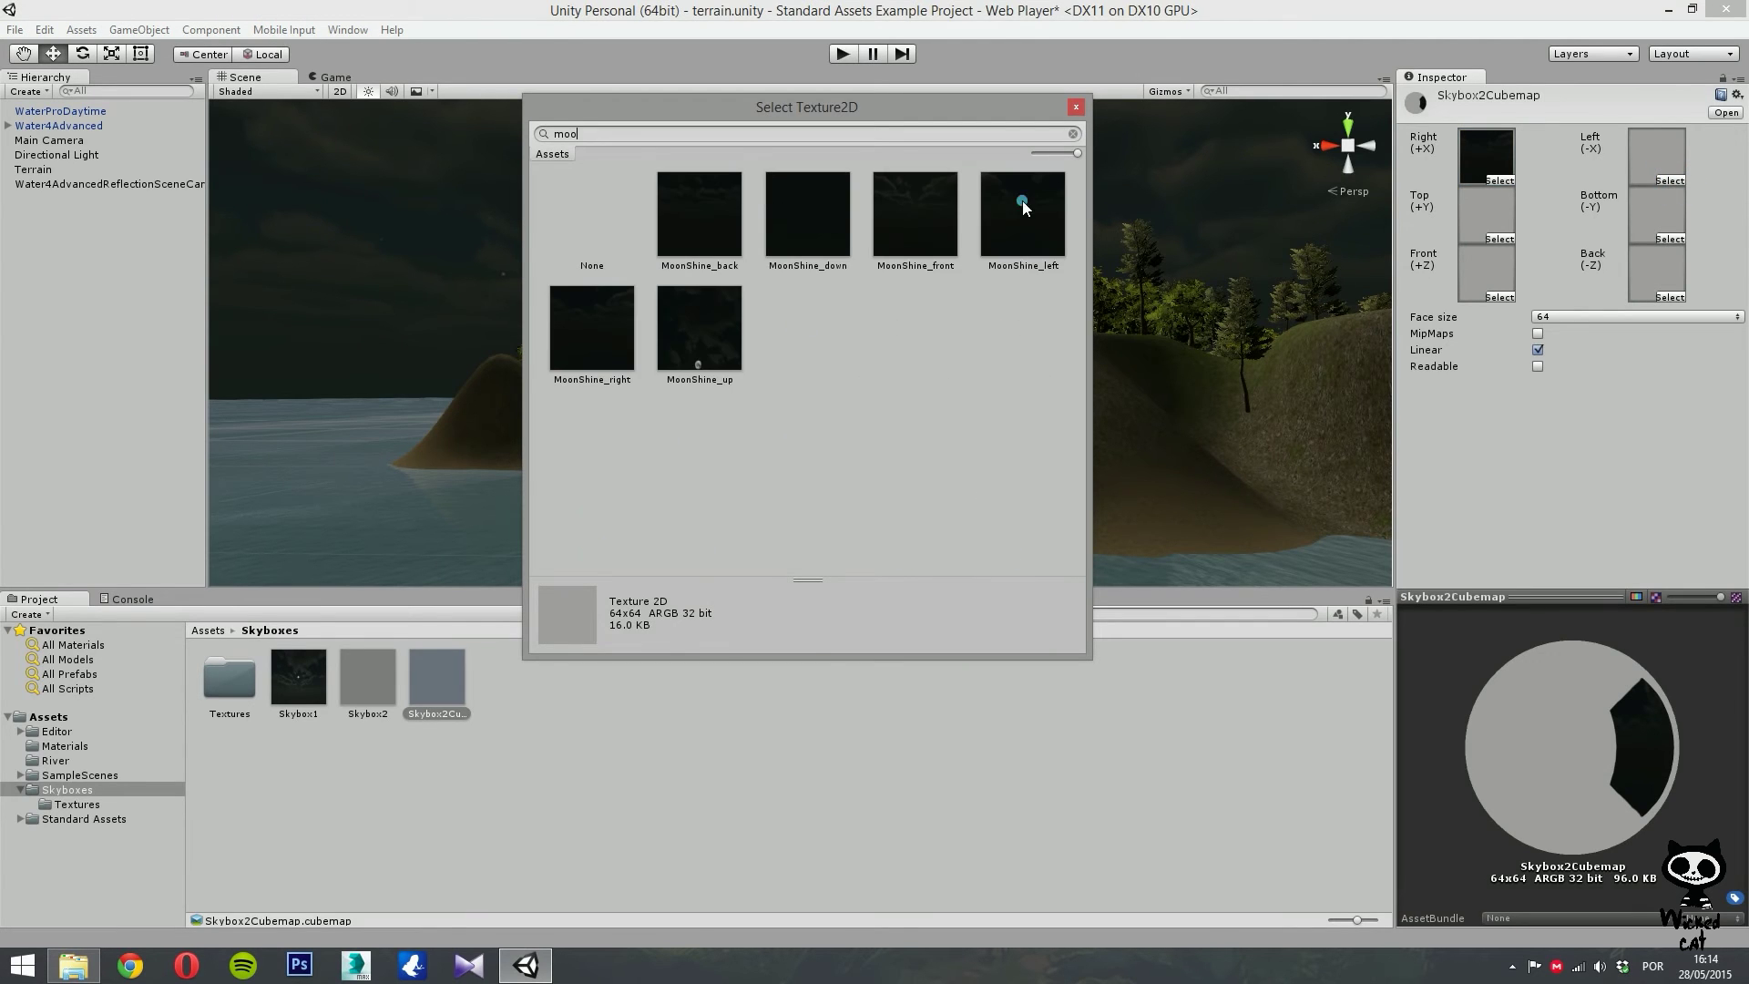
{"action": "left_click", "coordinate": [1023, 206]}
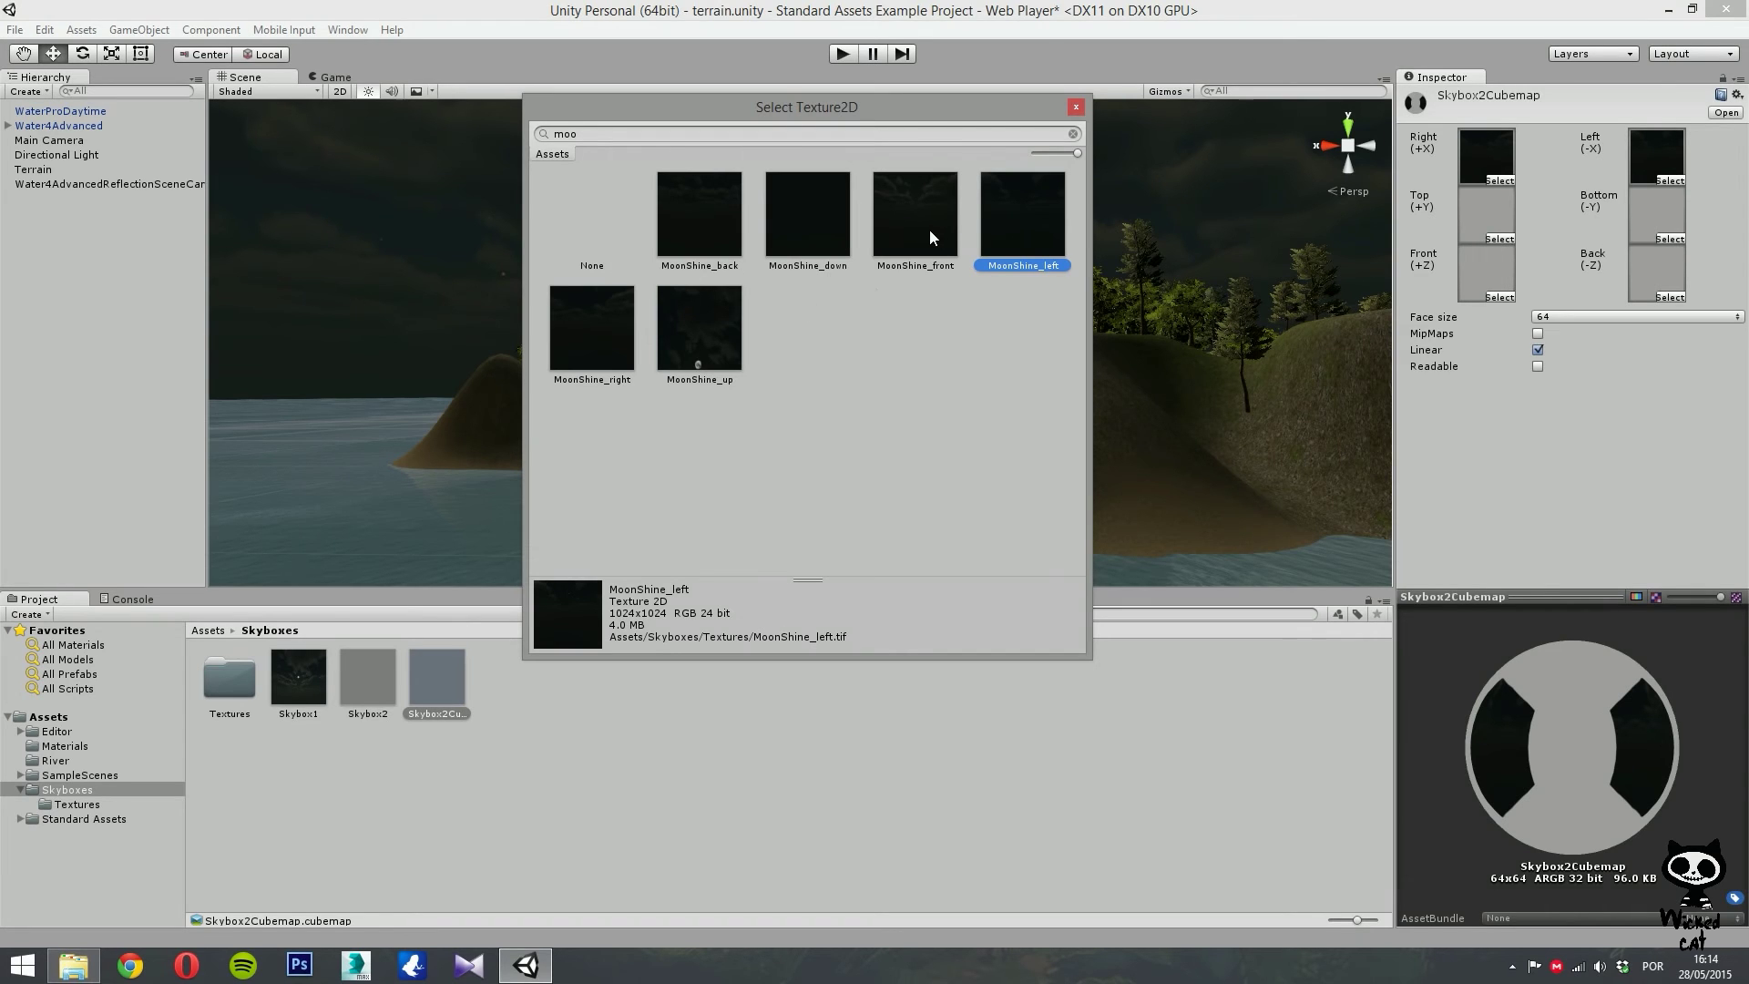
{"action": "left_click", "coordinate": [724, 328]}
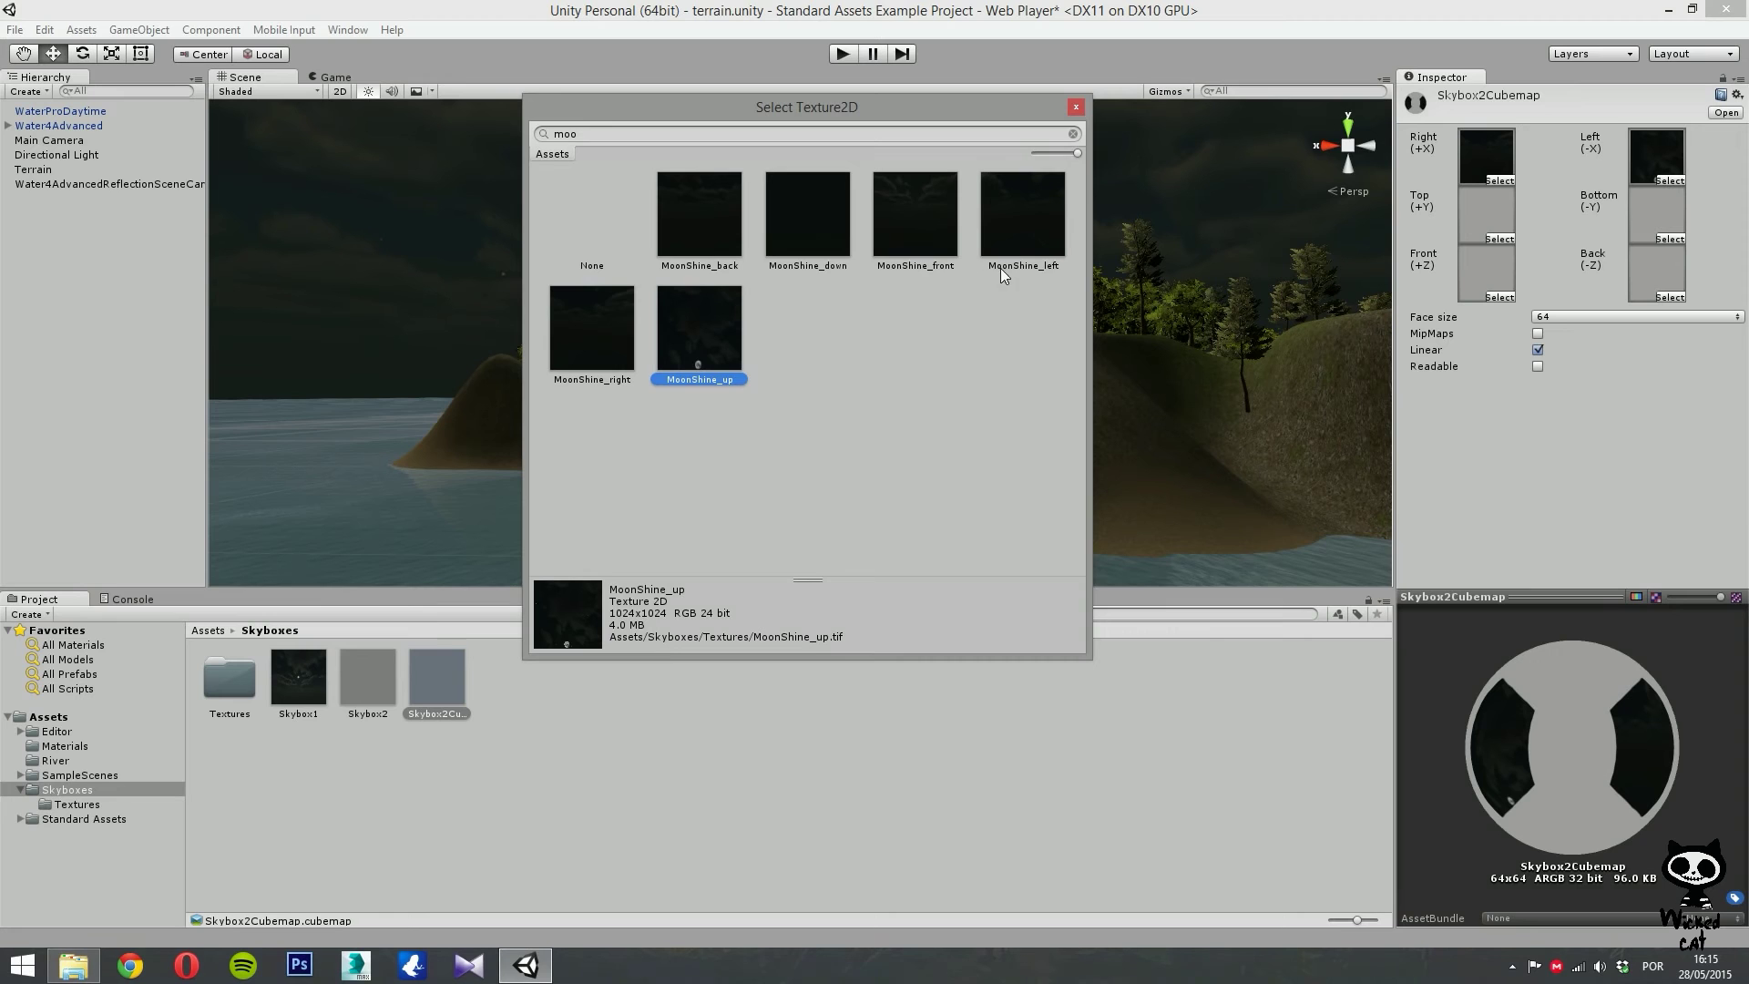
{"action": "double_click", "coordinate": [1034, 255]}
{"action": "left_click", "coordinate": [1500, 296]}
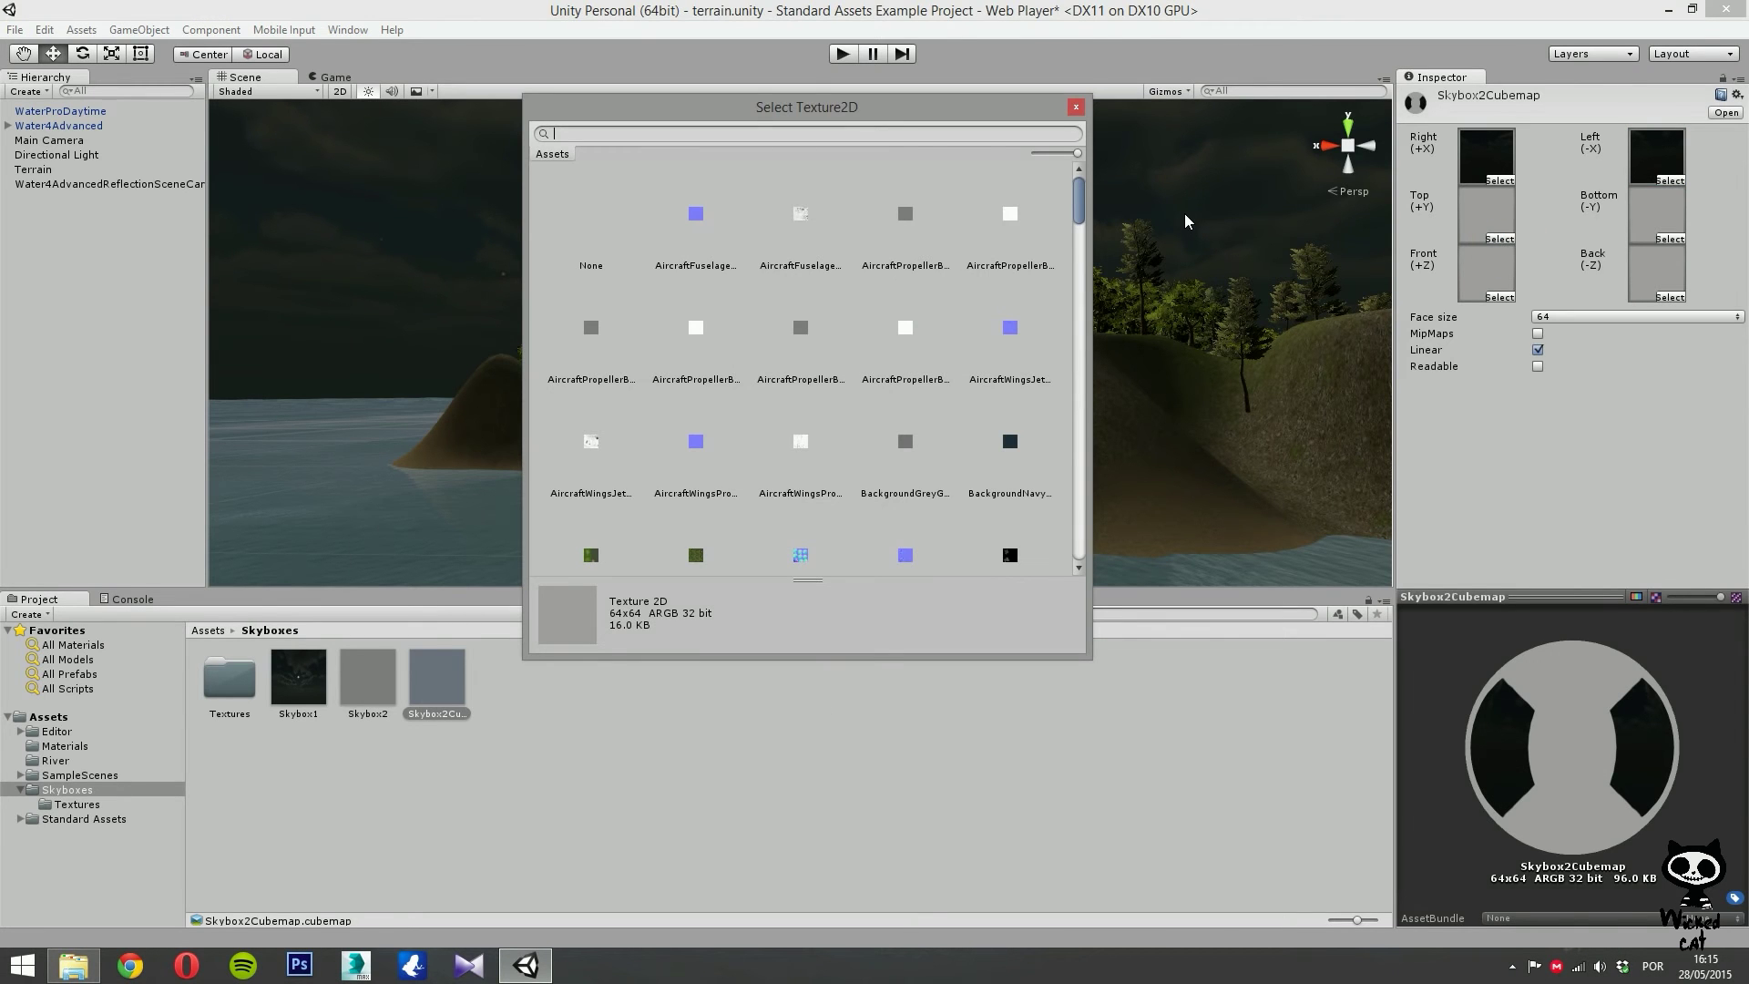
{"action": "type", "text": "moo"}
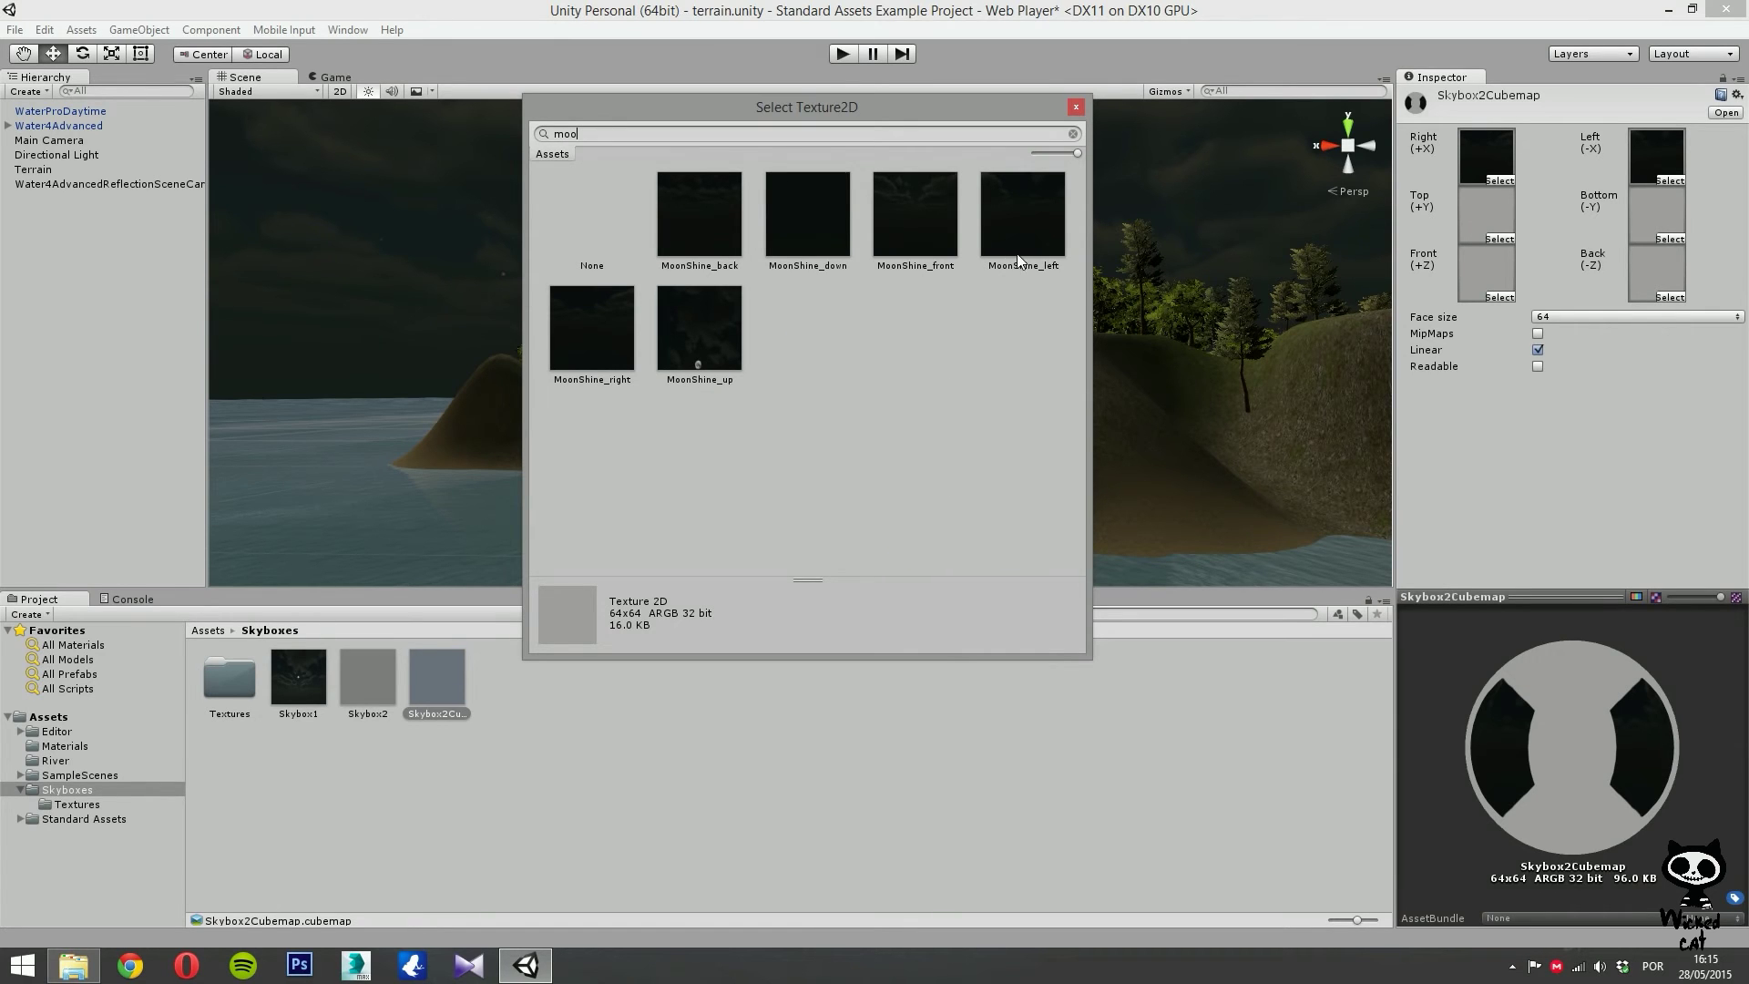
{"action": "double_click", "coordinate": [720, 348]}
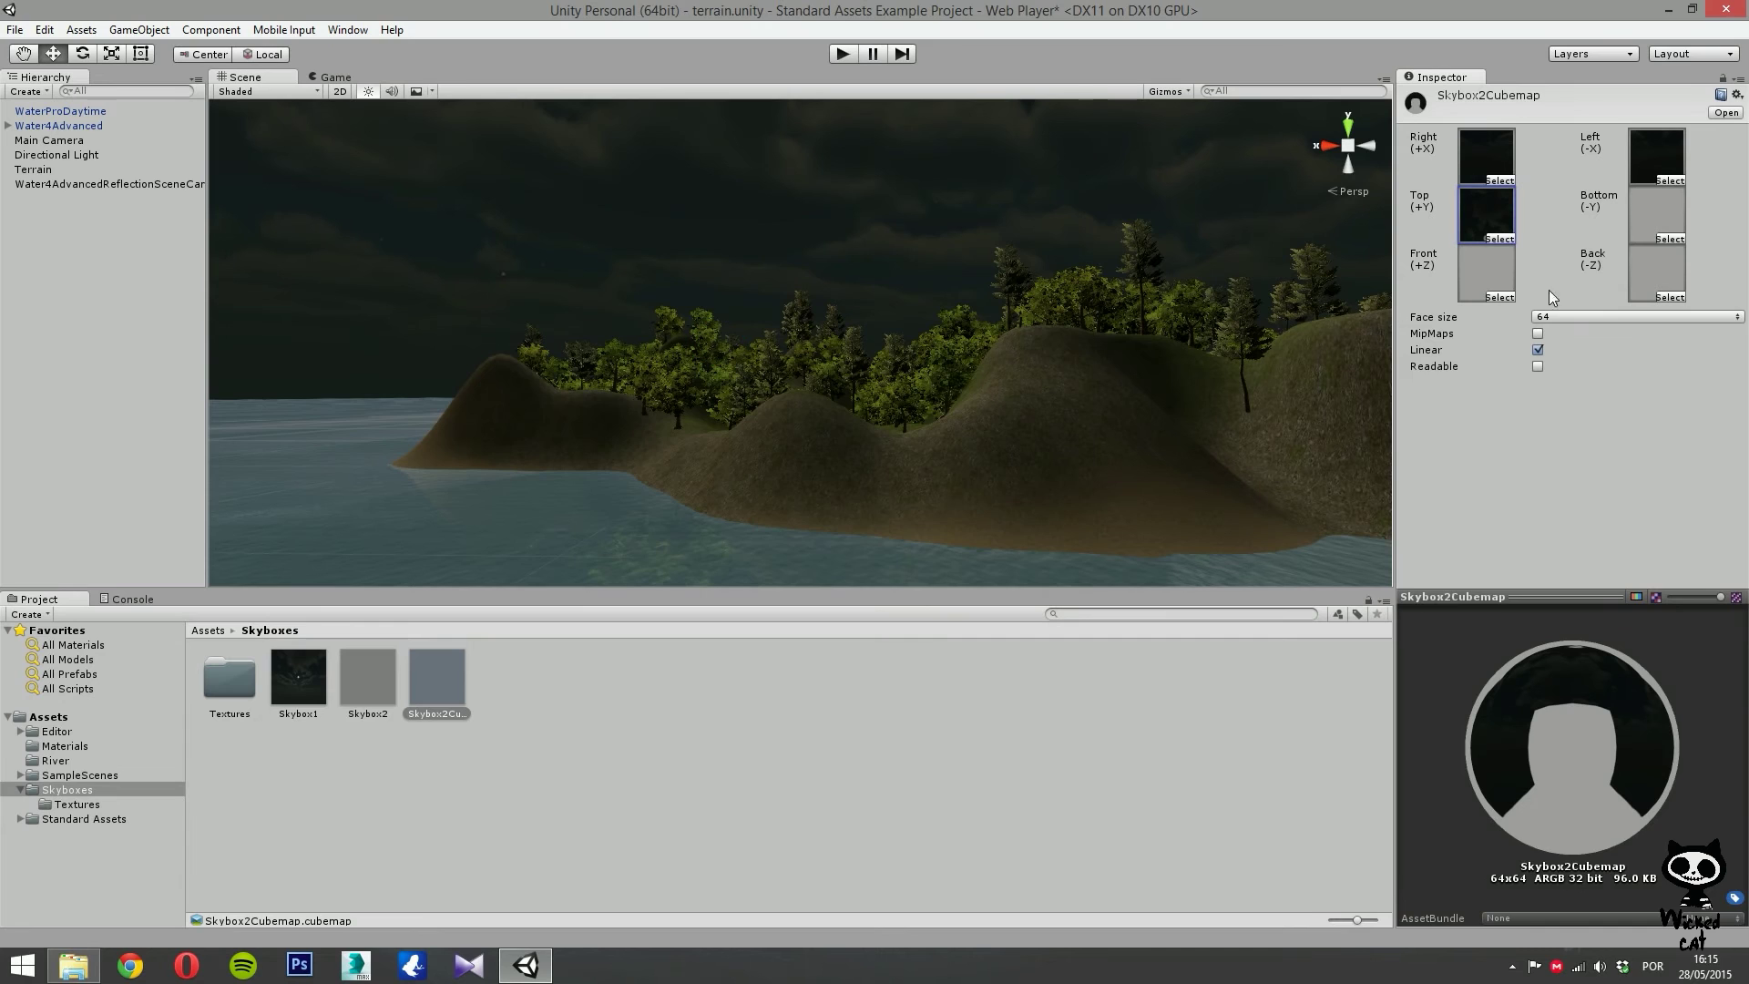
Fill the Bottom, Front and Back faces with MoonShine_down, MoonShine_front and MoonShine_back.
{"action": "left_click", "coordinate": [1673, 239]}
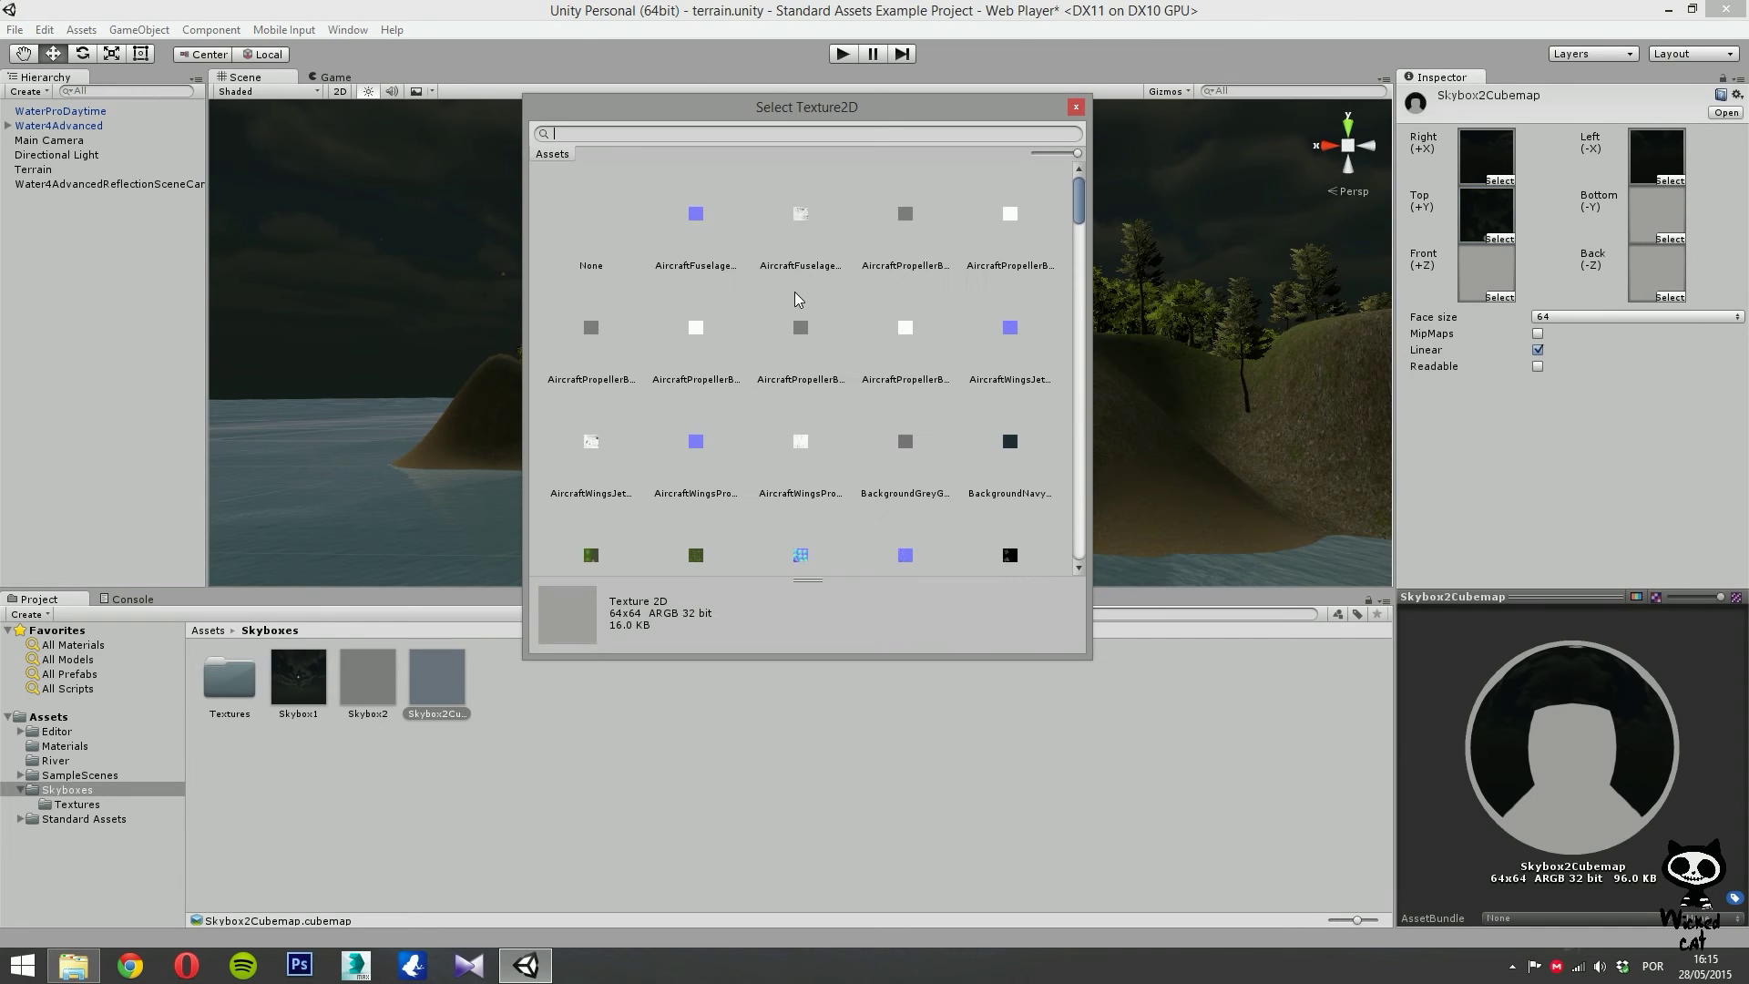
{"action": "type", "text": "moo"}
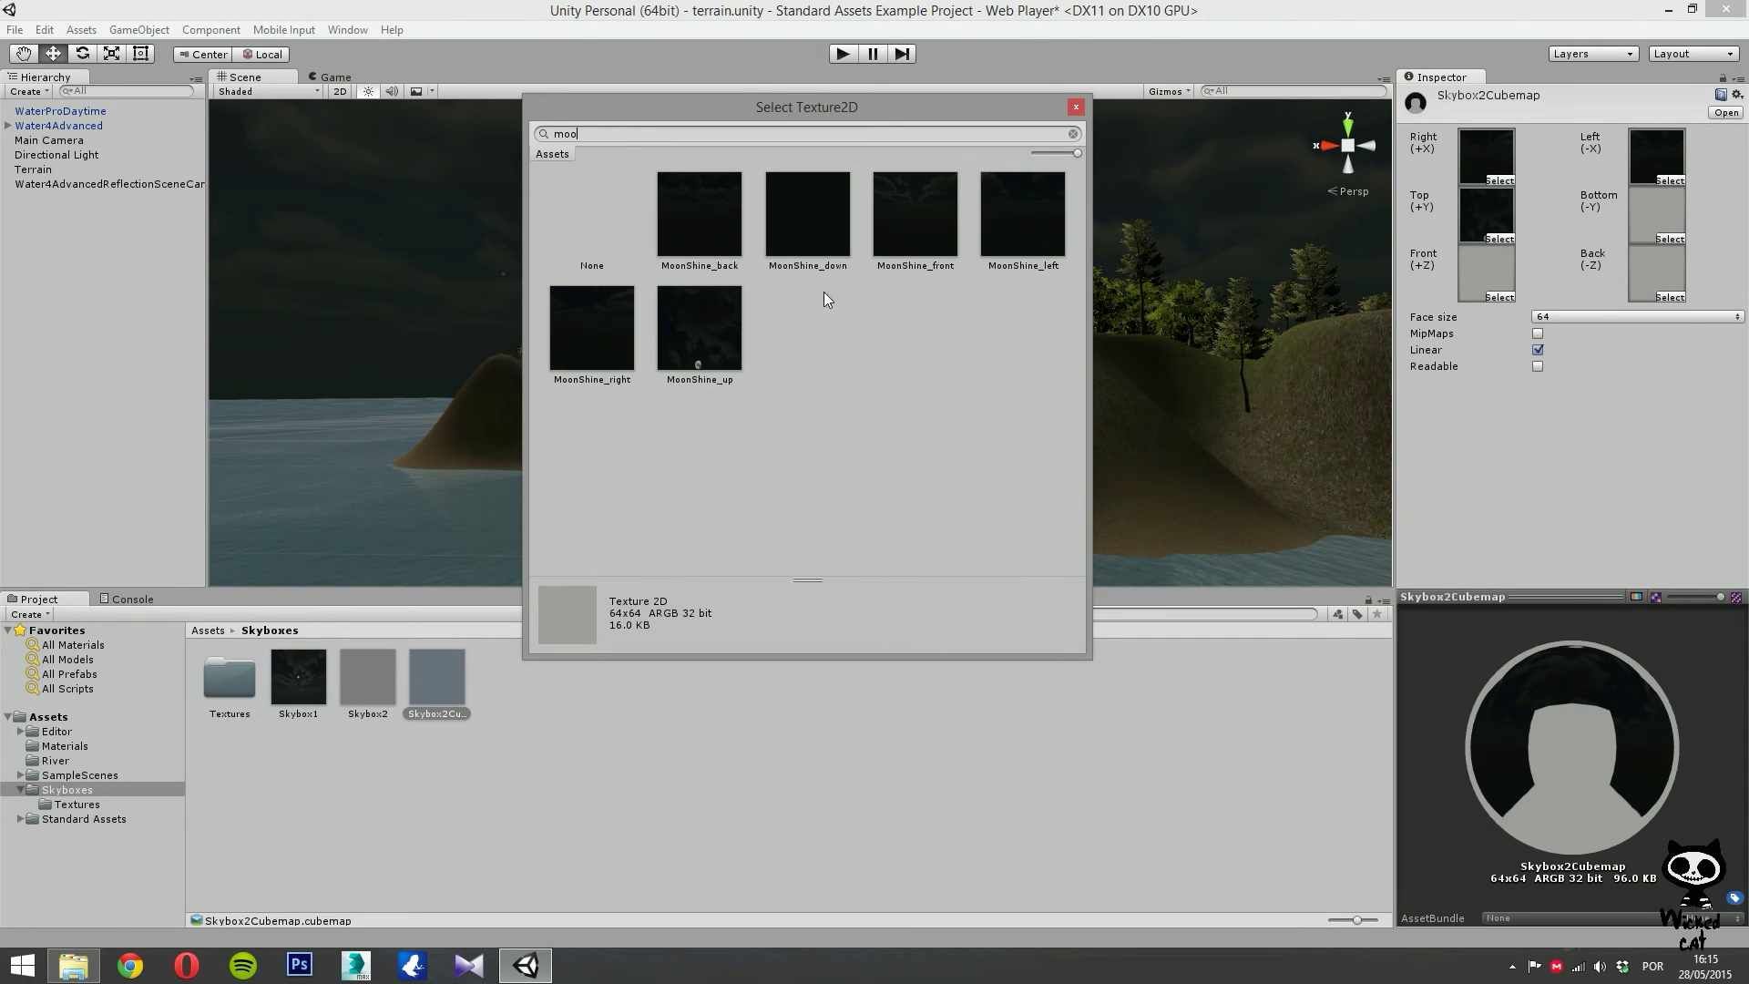
{"action": "double_click", "coordinate": [799, 234]}
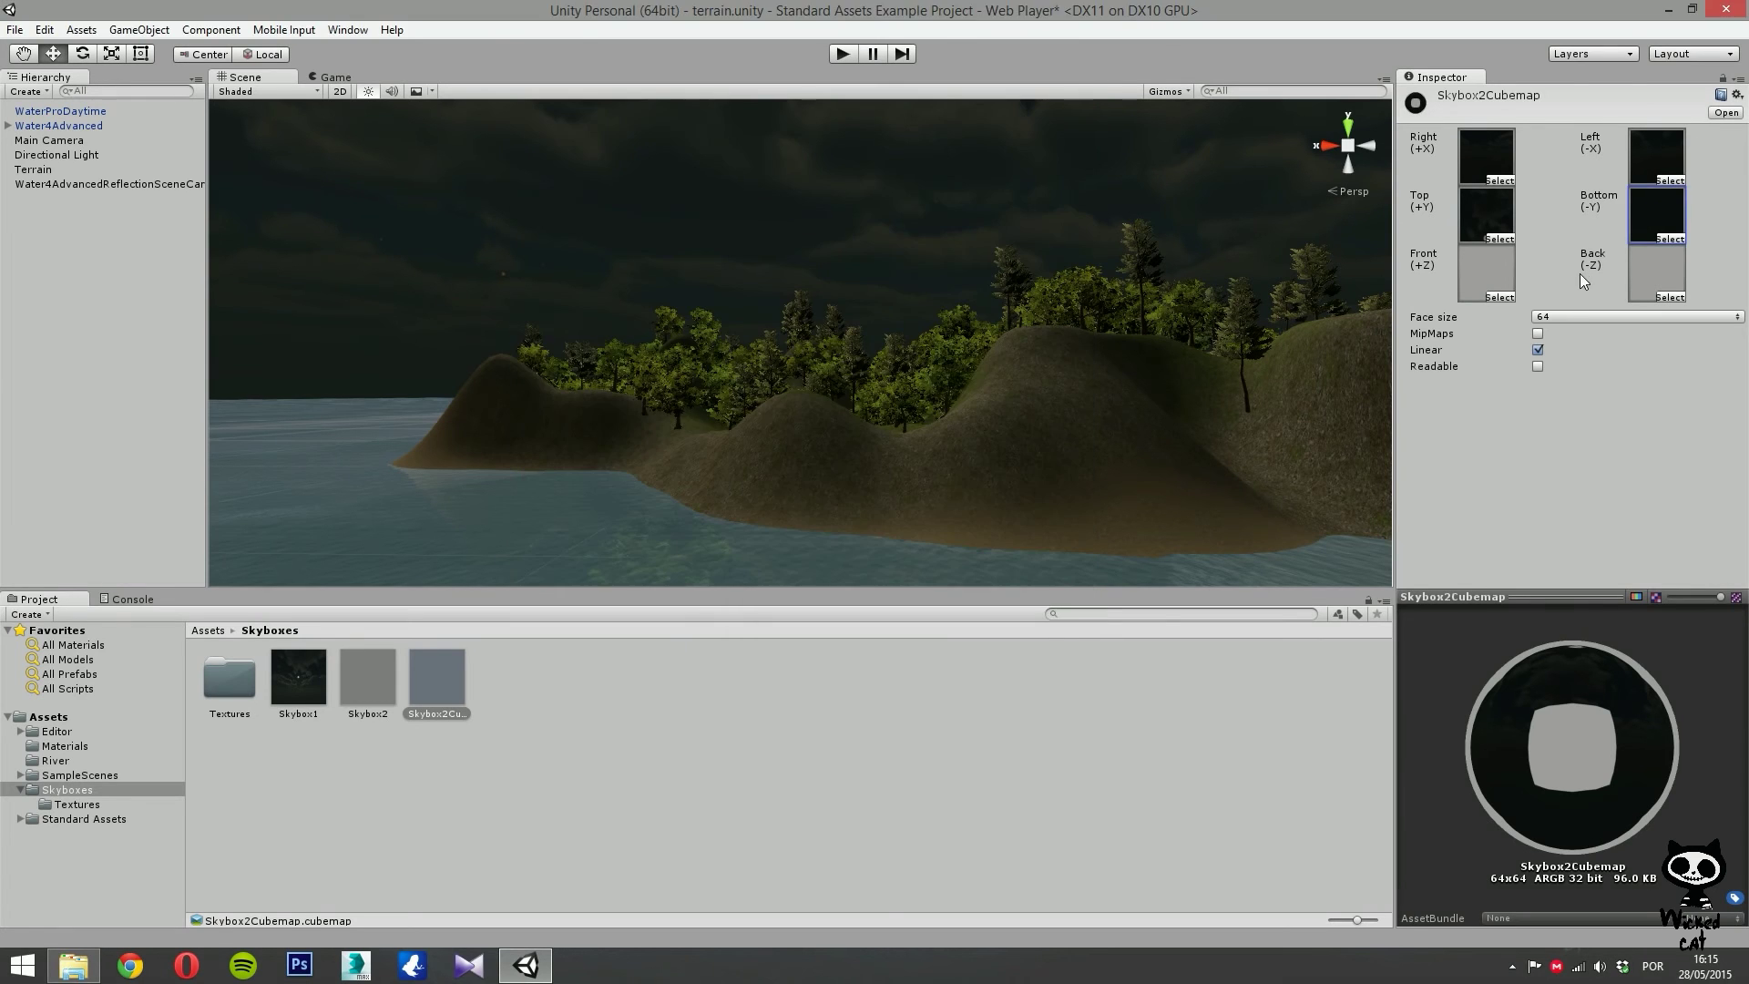
{"action": "left_click", "coordinate": [1502, 297]}
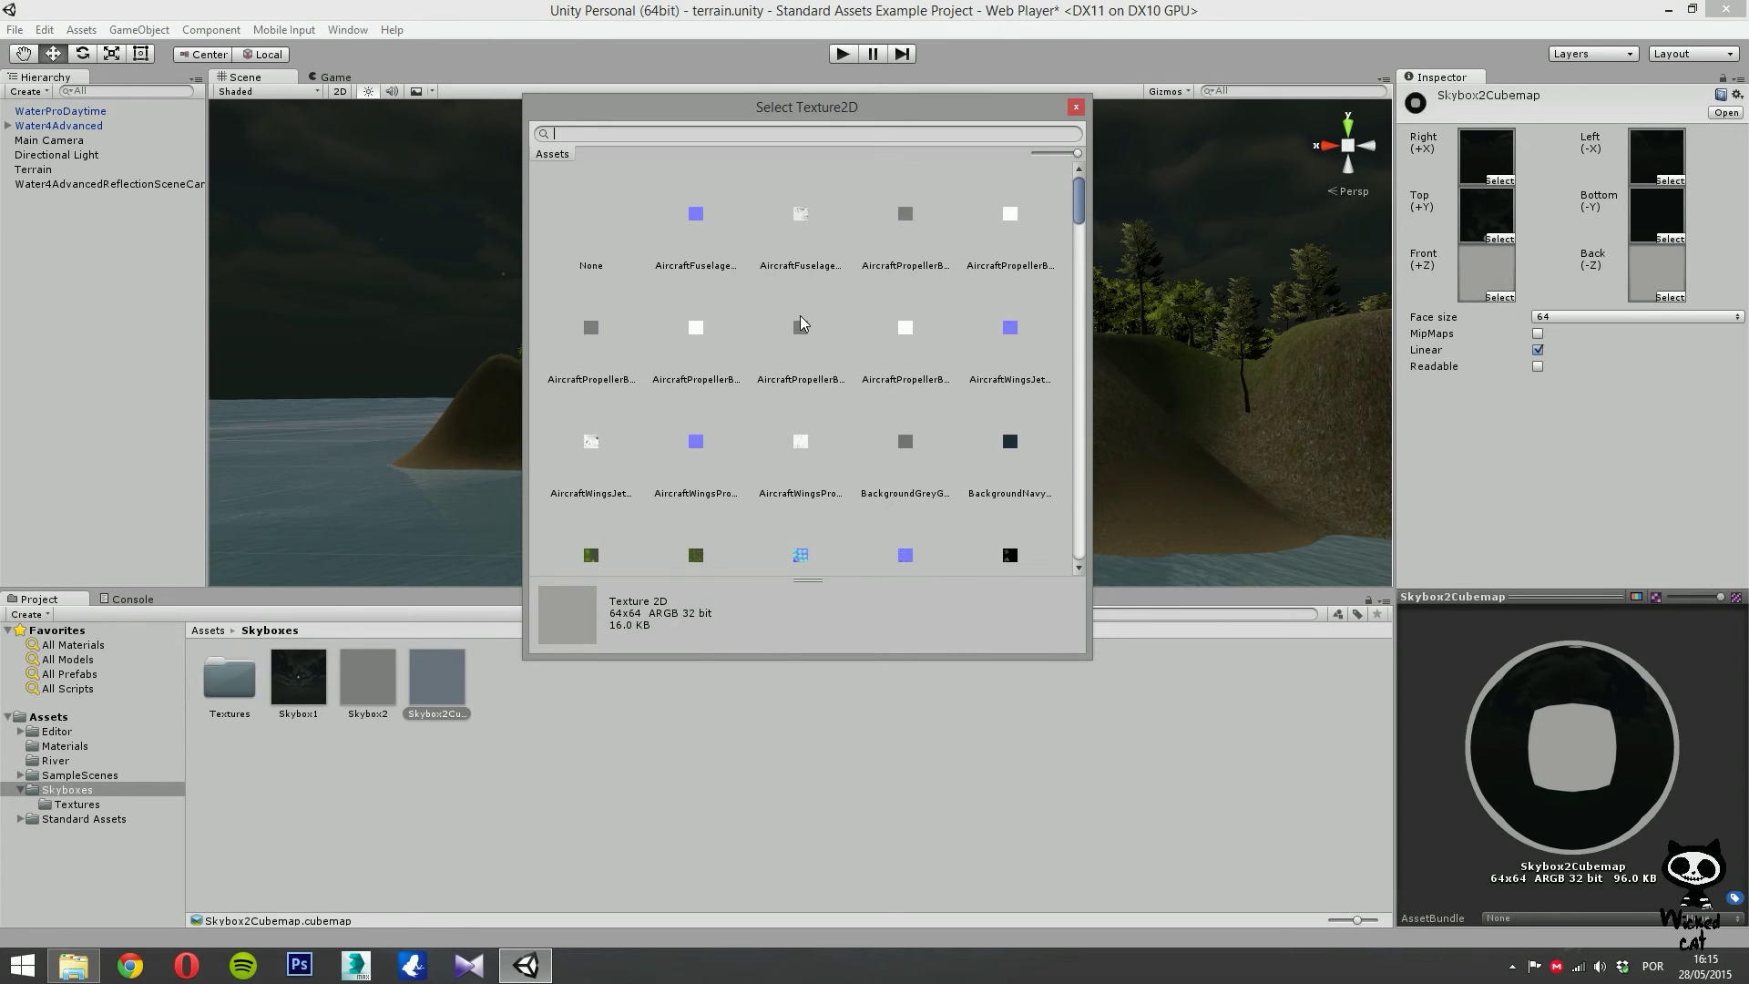
{"action": "type", "text": "moo"}
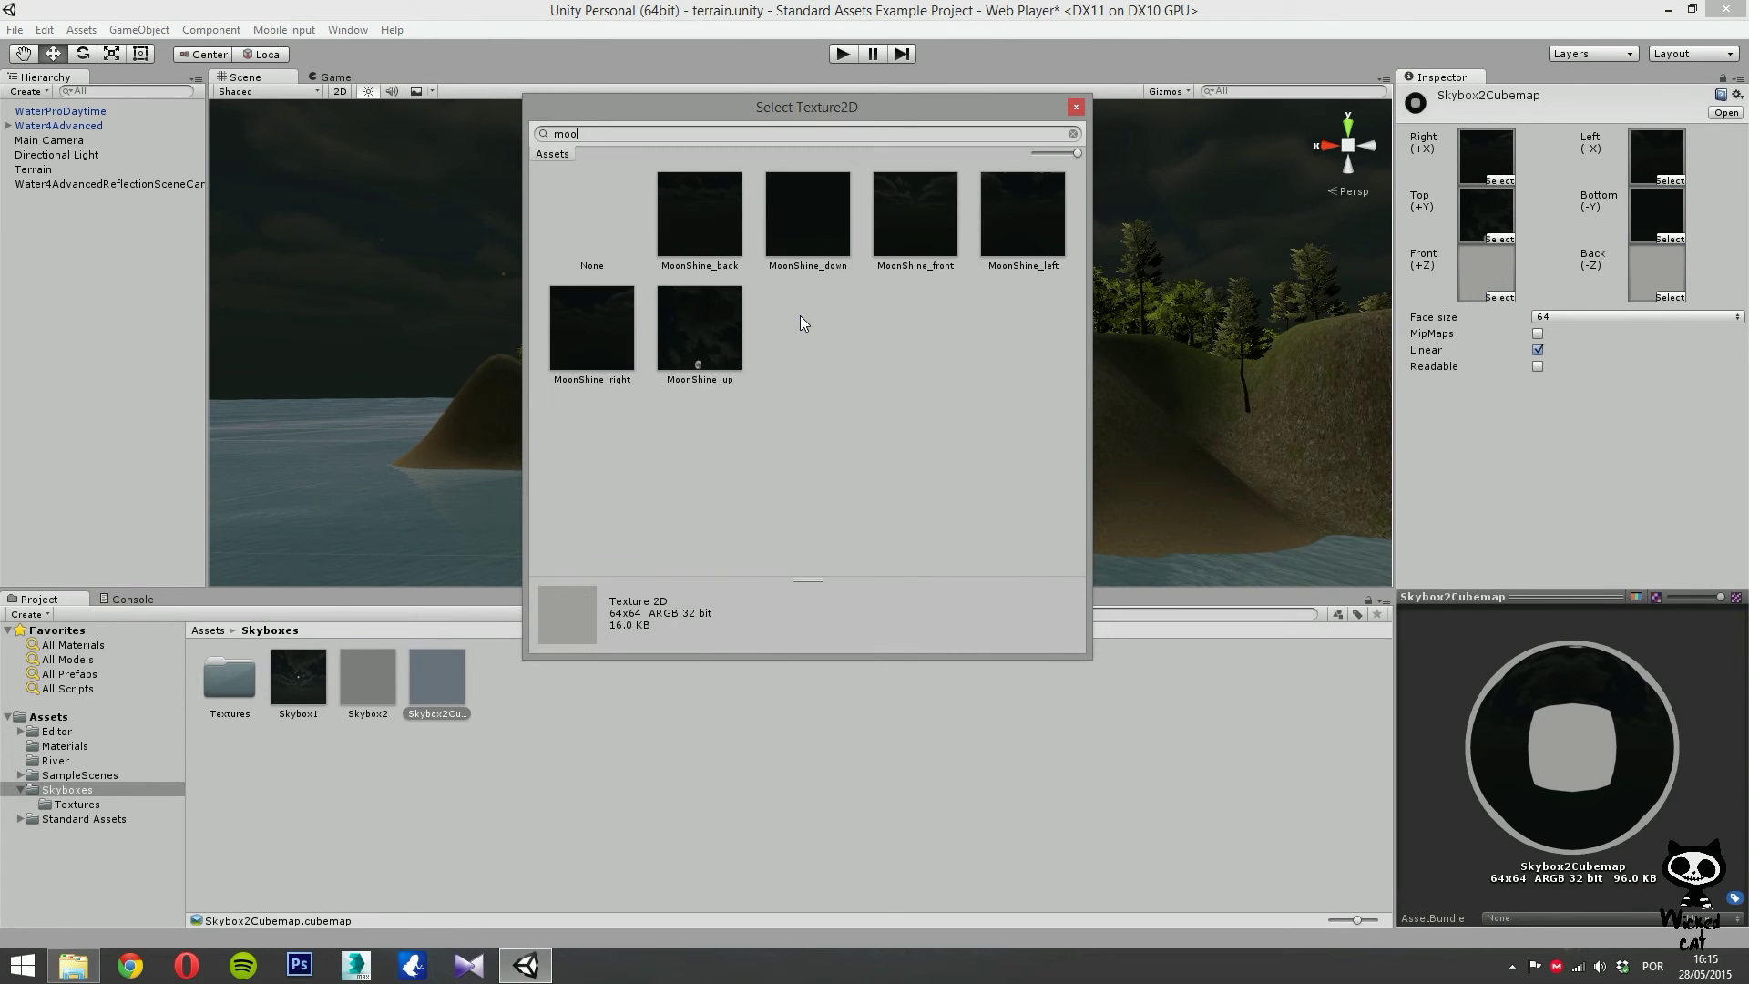
{"action": "double_click", "coordinate": [922, 224]}
{"action": "left_click", "coordinate": [1669, 297]}
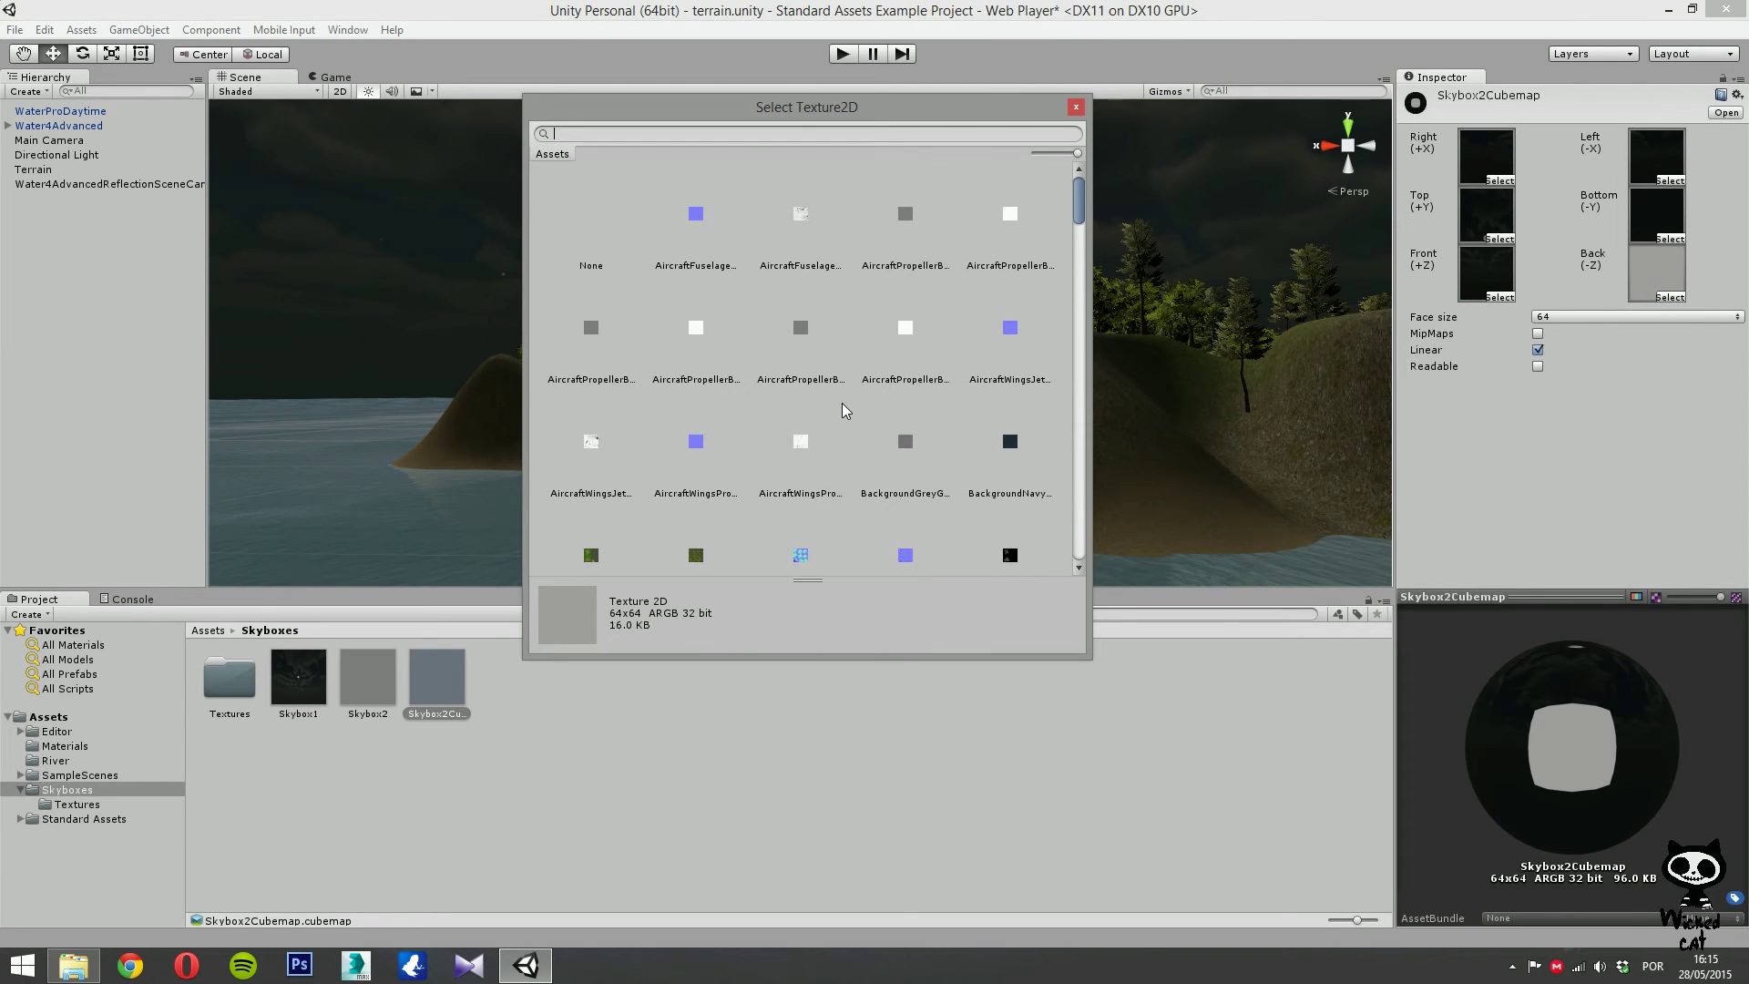
{"action": "type", "text": "moo"}
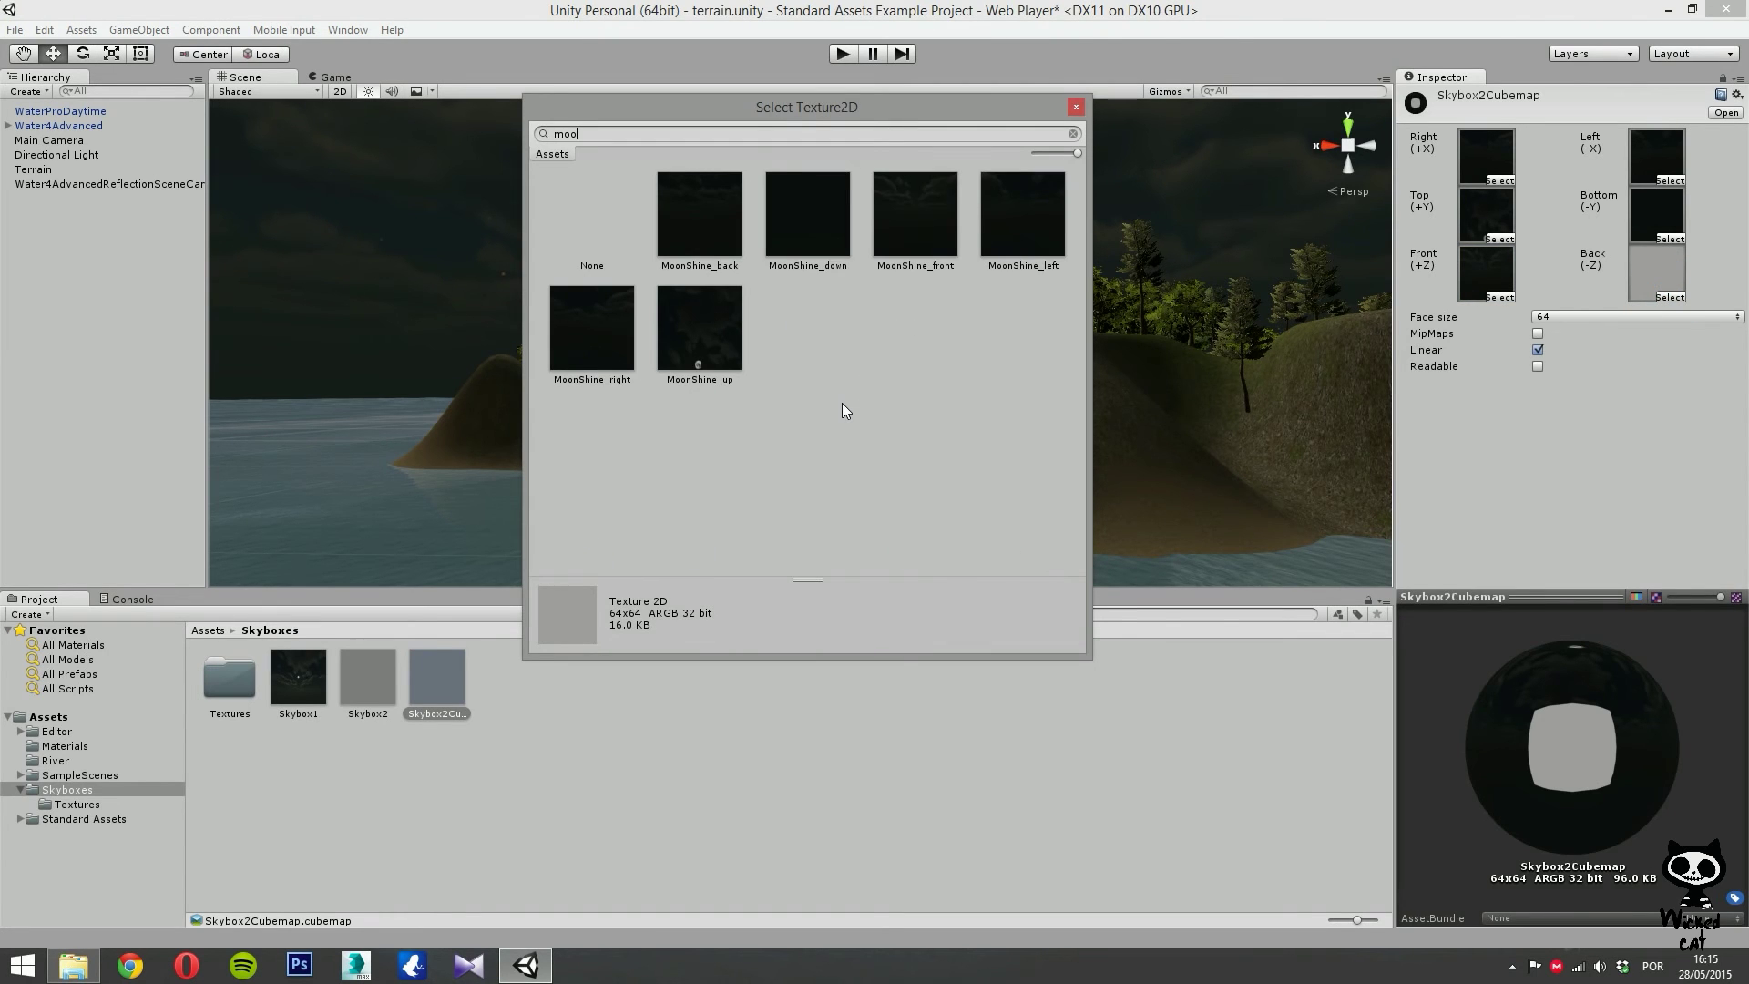
{"action": "left_click", "coordinate": [723, 246]}
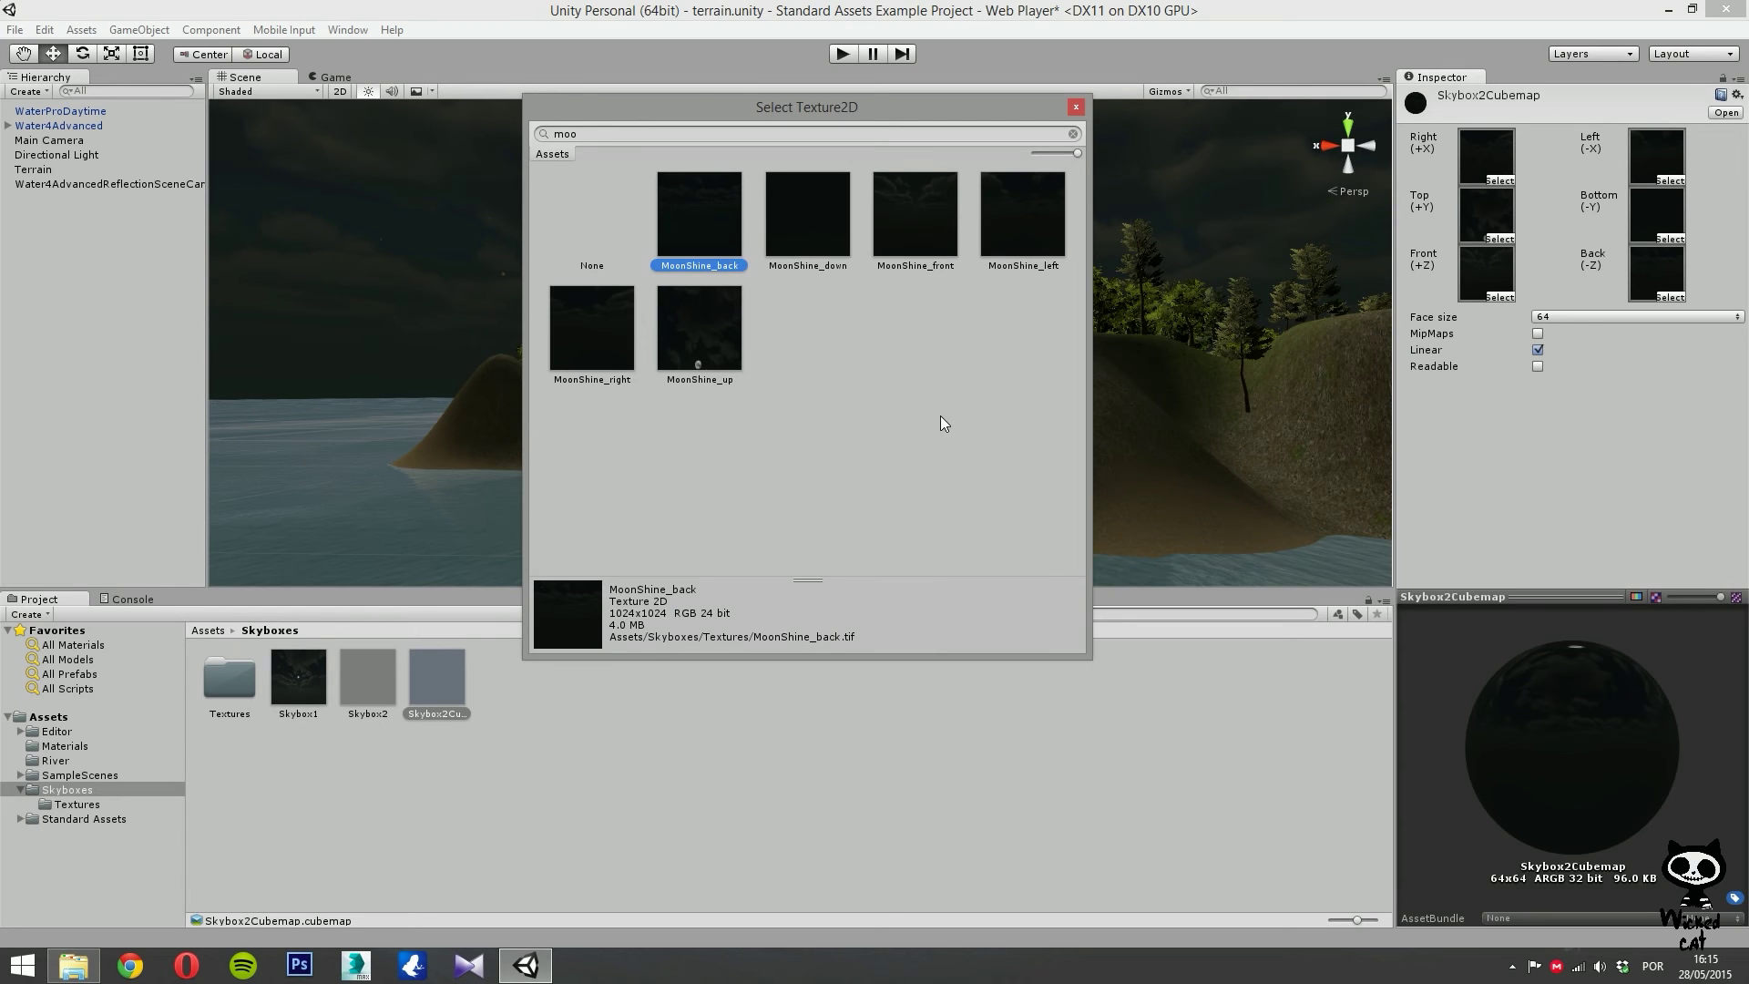
{"action": "double_click", "coordinate": [674, 188]}
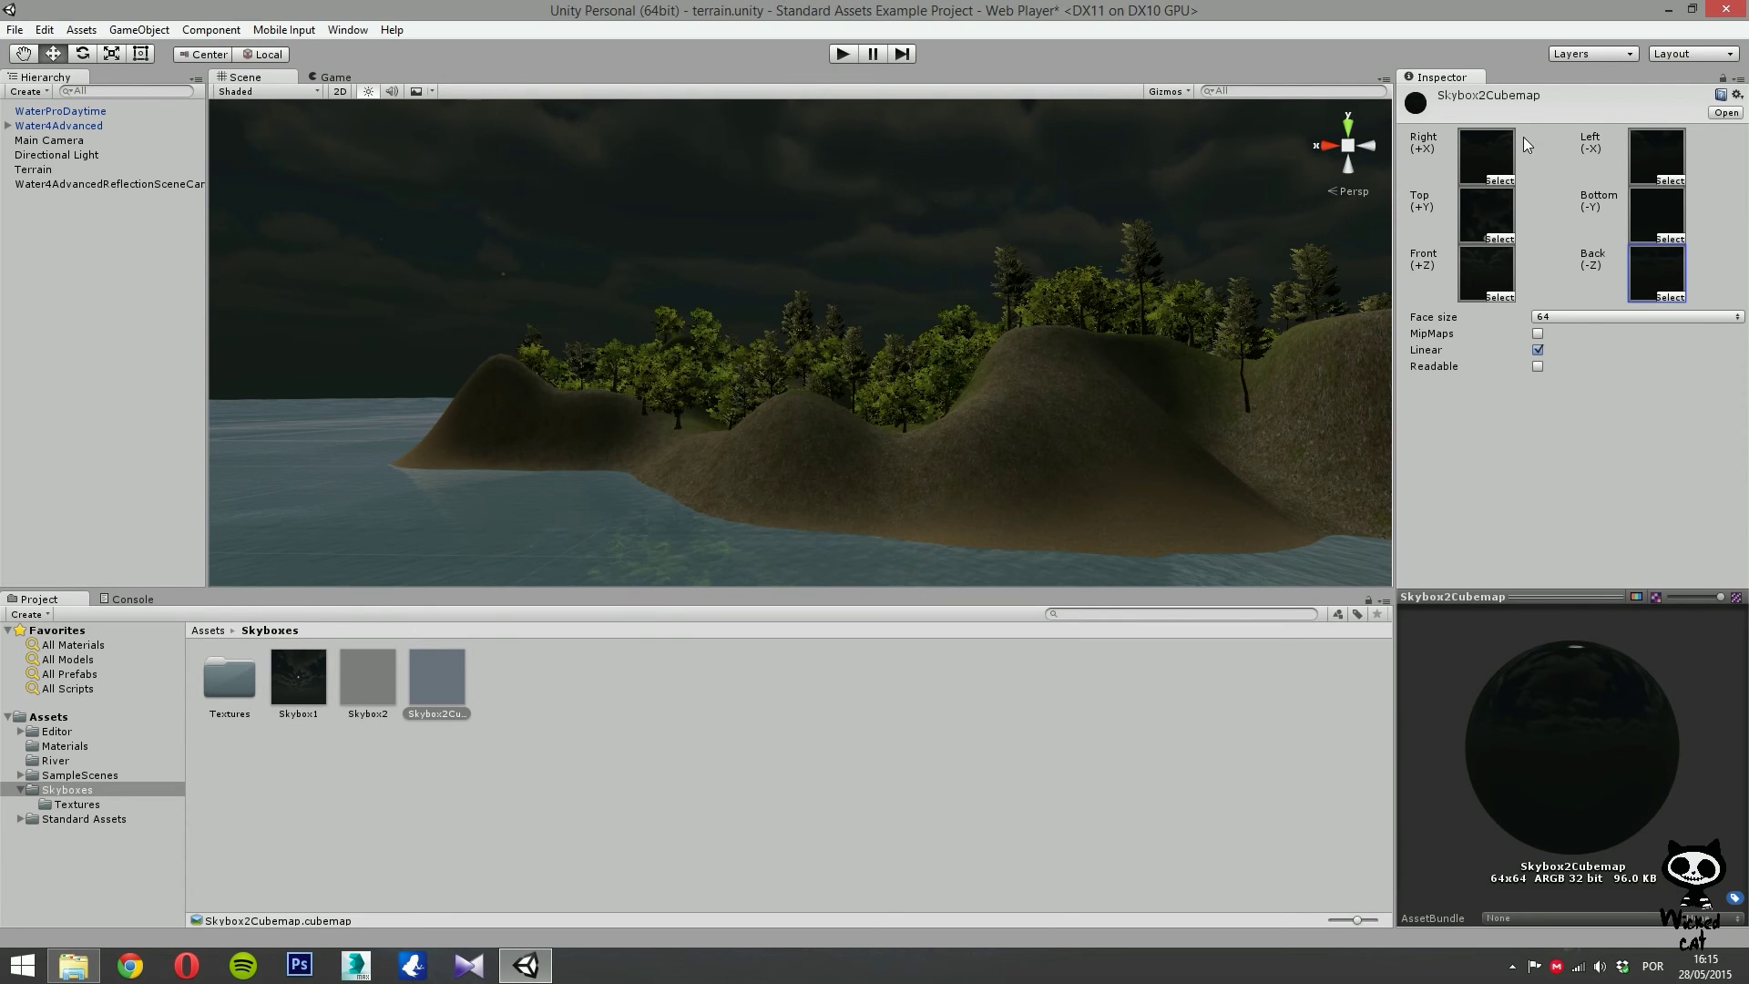
{"action": "left_click", "coordinate": [683, 725]}
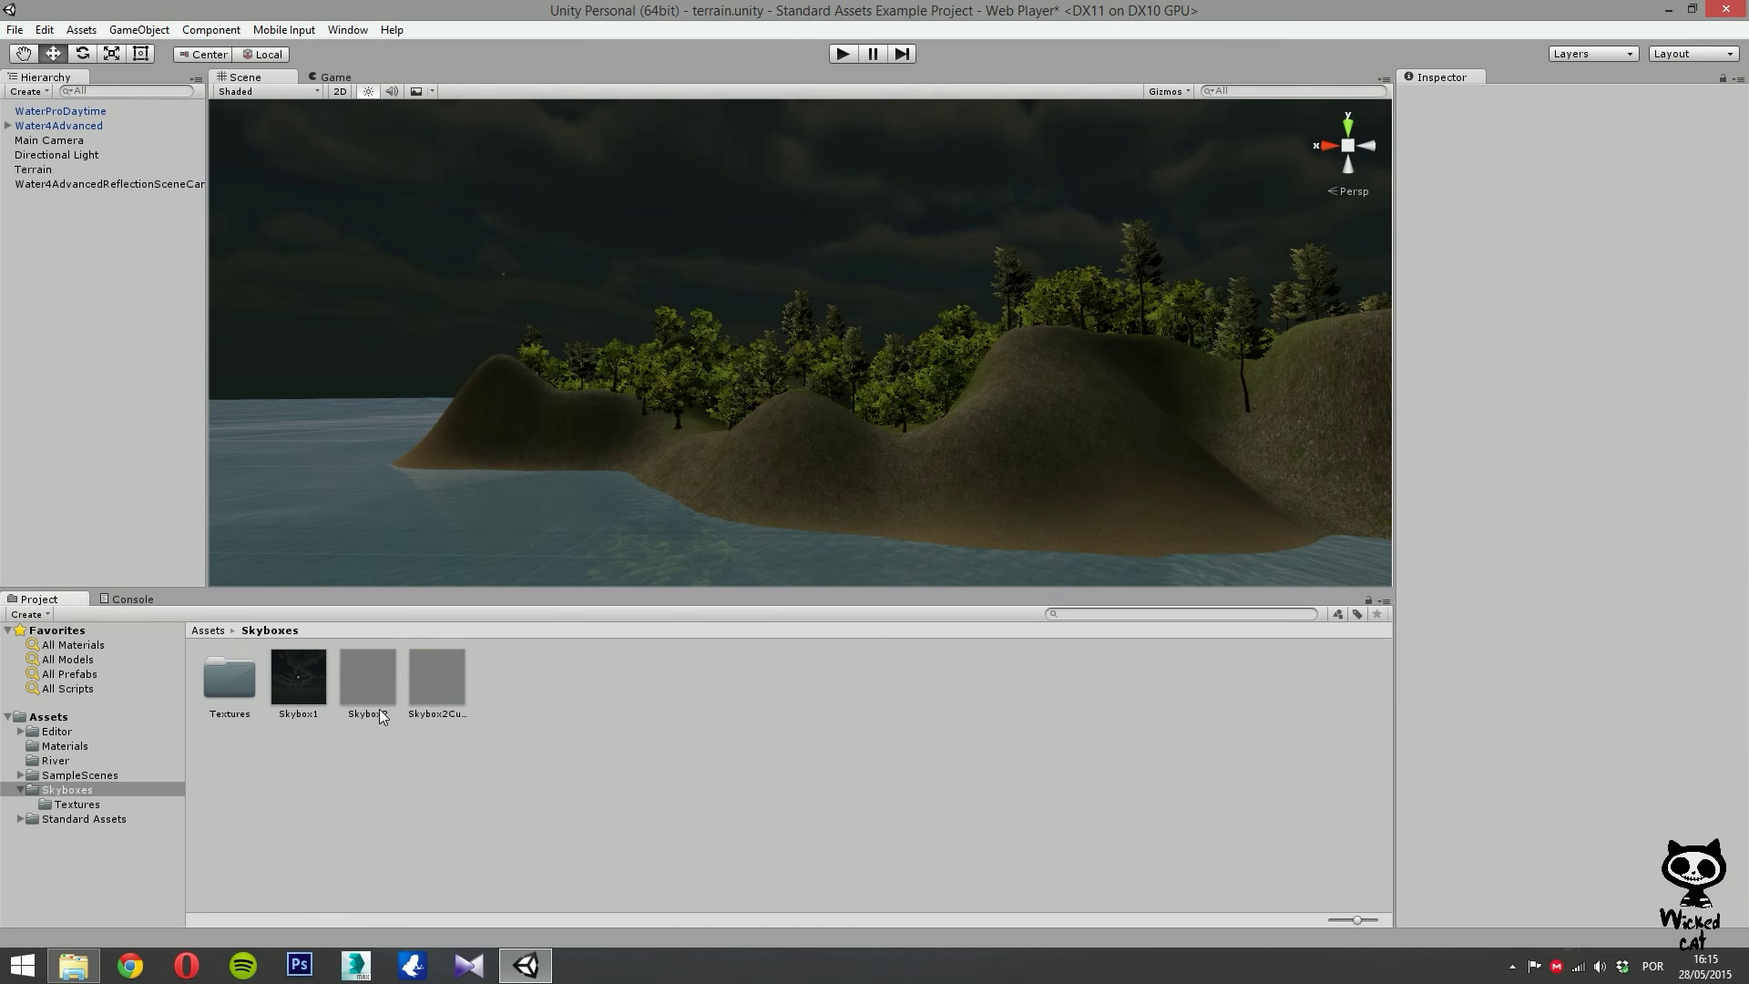
Assign Skybox2Cubemap to Skybox2's Cubemap slot and check the night-sky preview.
{"action": "left_click", "coordinate": [368, 678]}
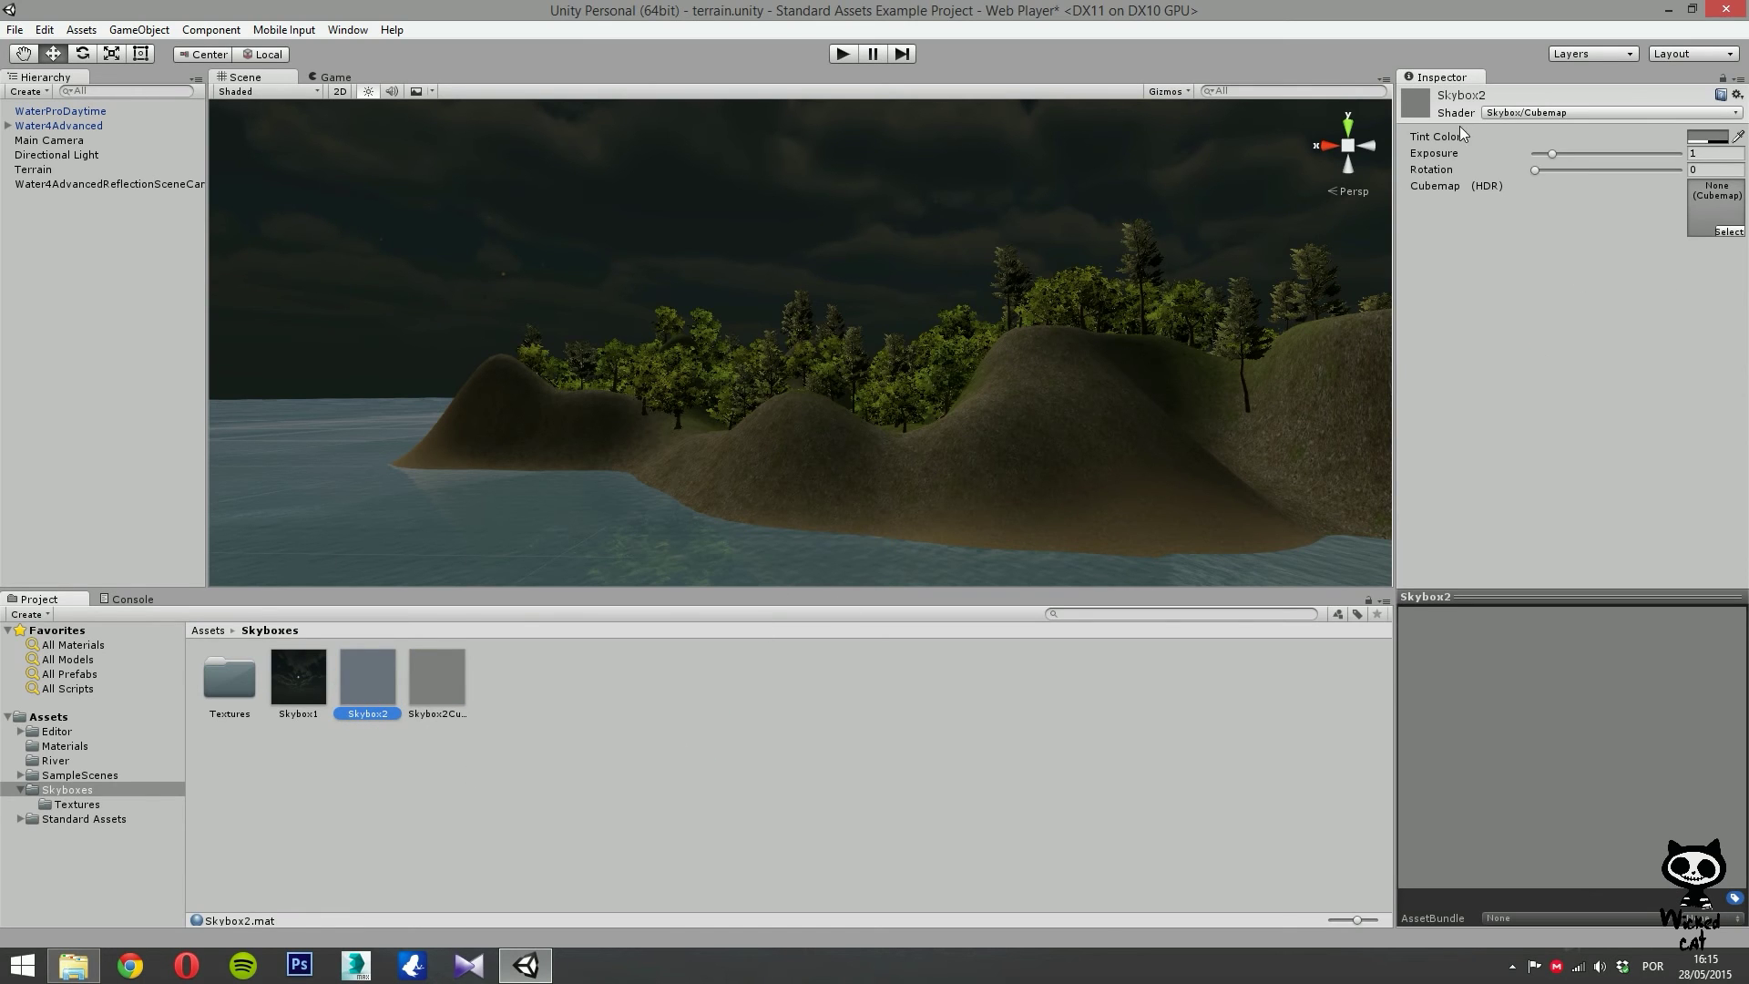
{"action": "left_click_drag", "start_coordinate": [437, 679], "coordinate": [1712, 230]}
{"action": "left_click_drag", "start_coordinate": [1559, 729], "coordinate": [1575, 683]}
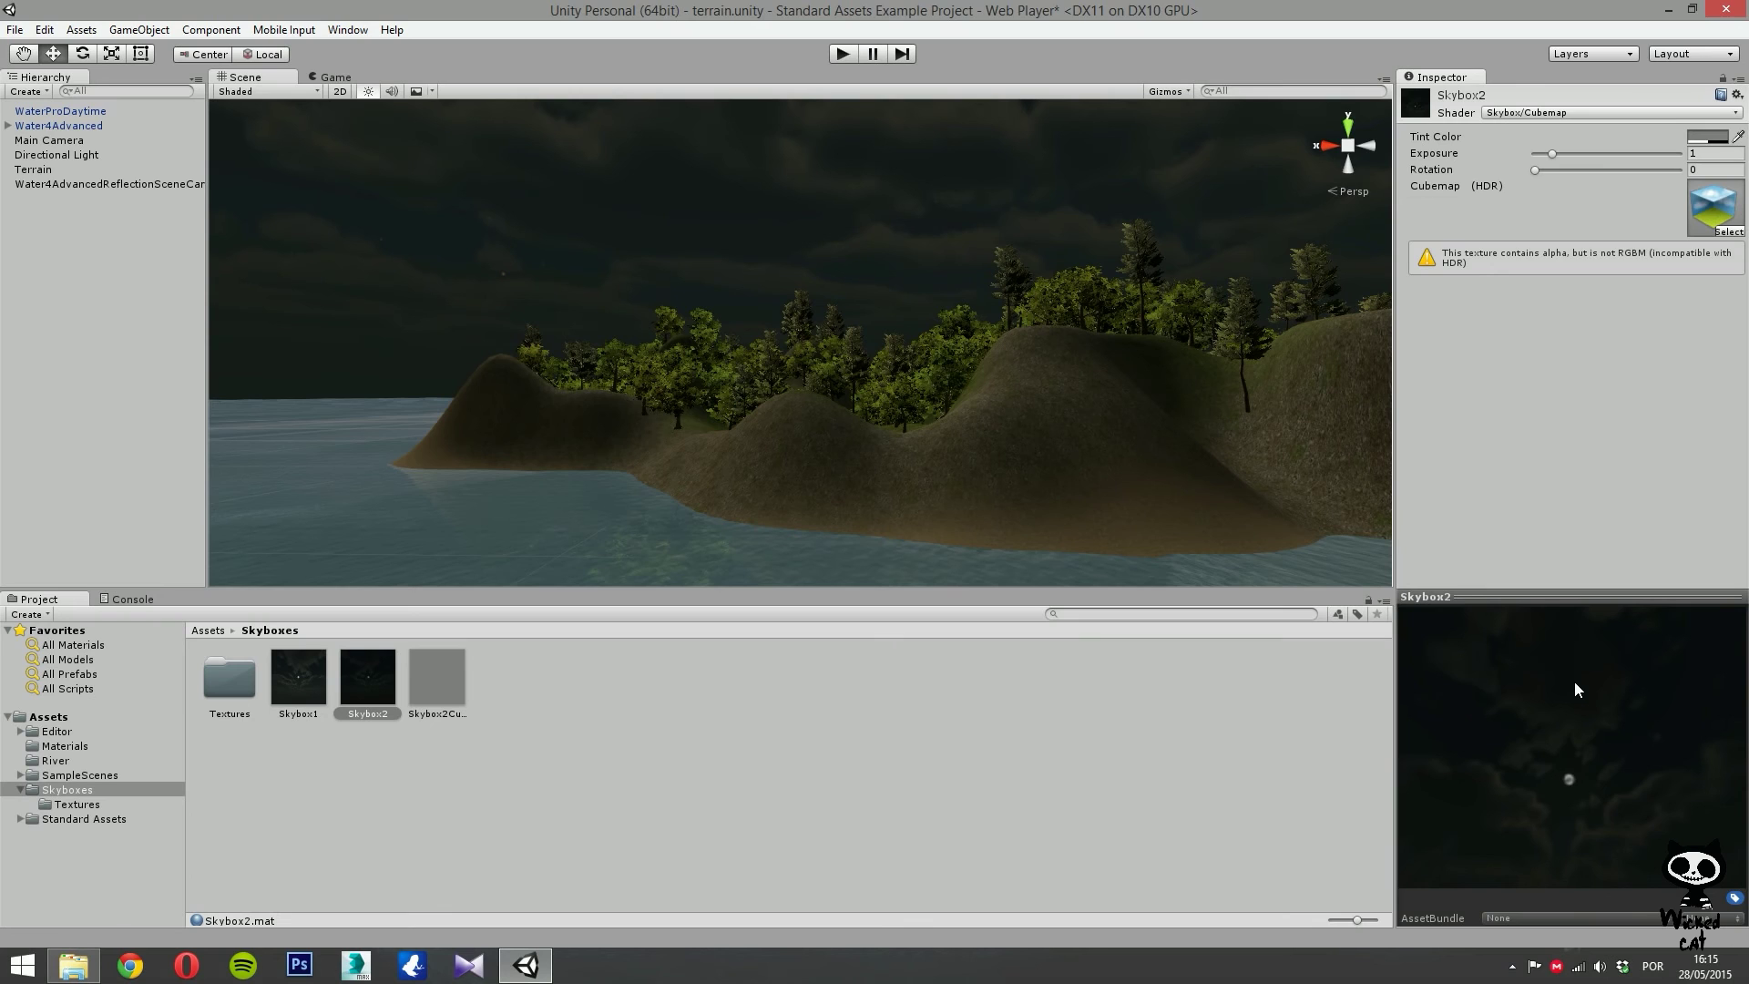
{"action": "left_click_drag", "start_coordinate": [1575, 683], "coordinate": [1652, 834]}
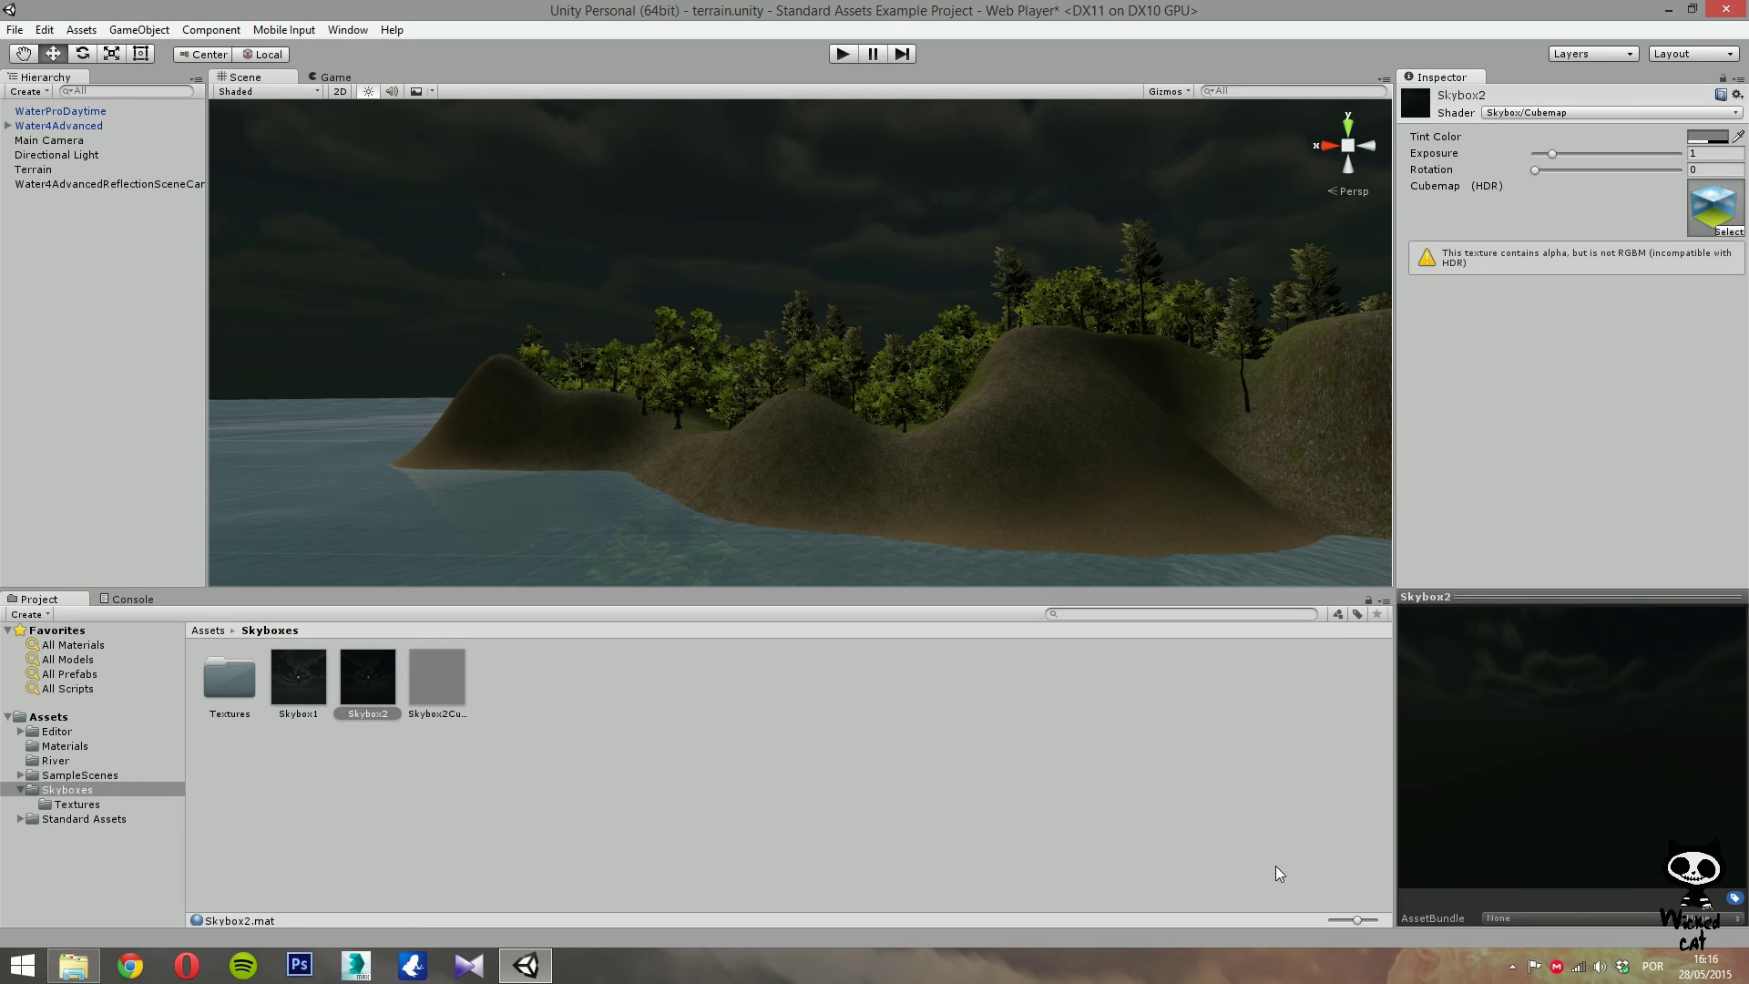
Create a material named Skybox3 and set its shader to Skybox/Procedural.
{"action": "right_click", "coordinate": [598, 696]}
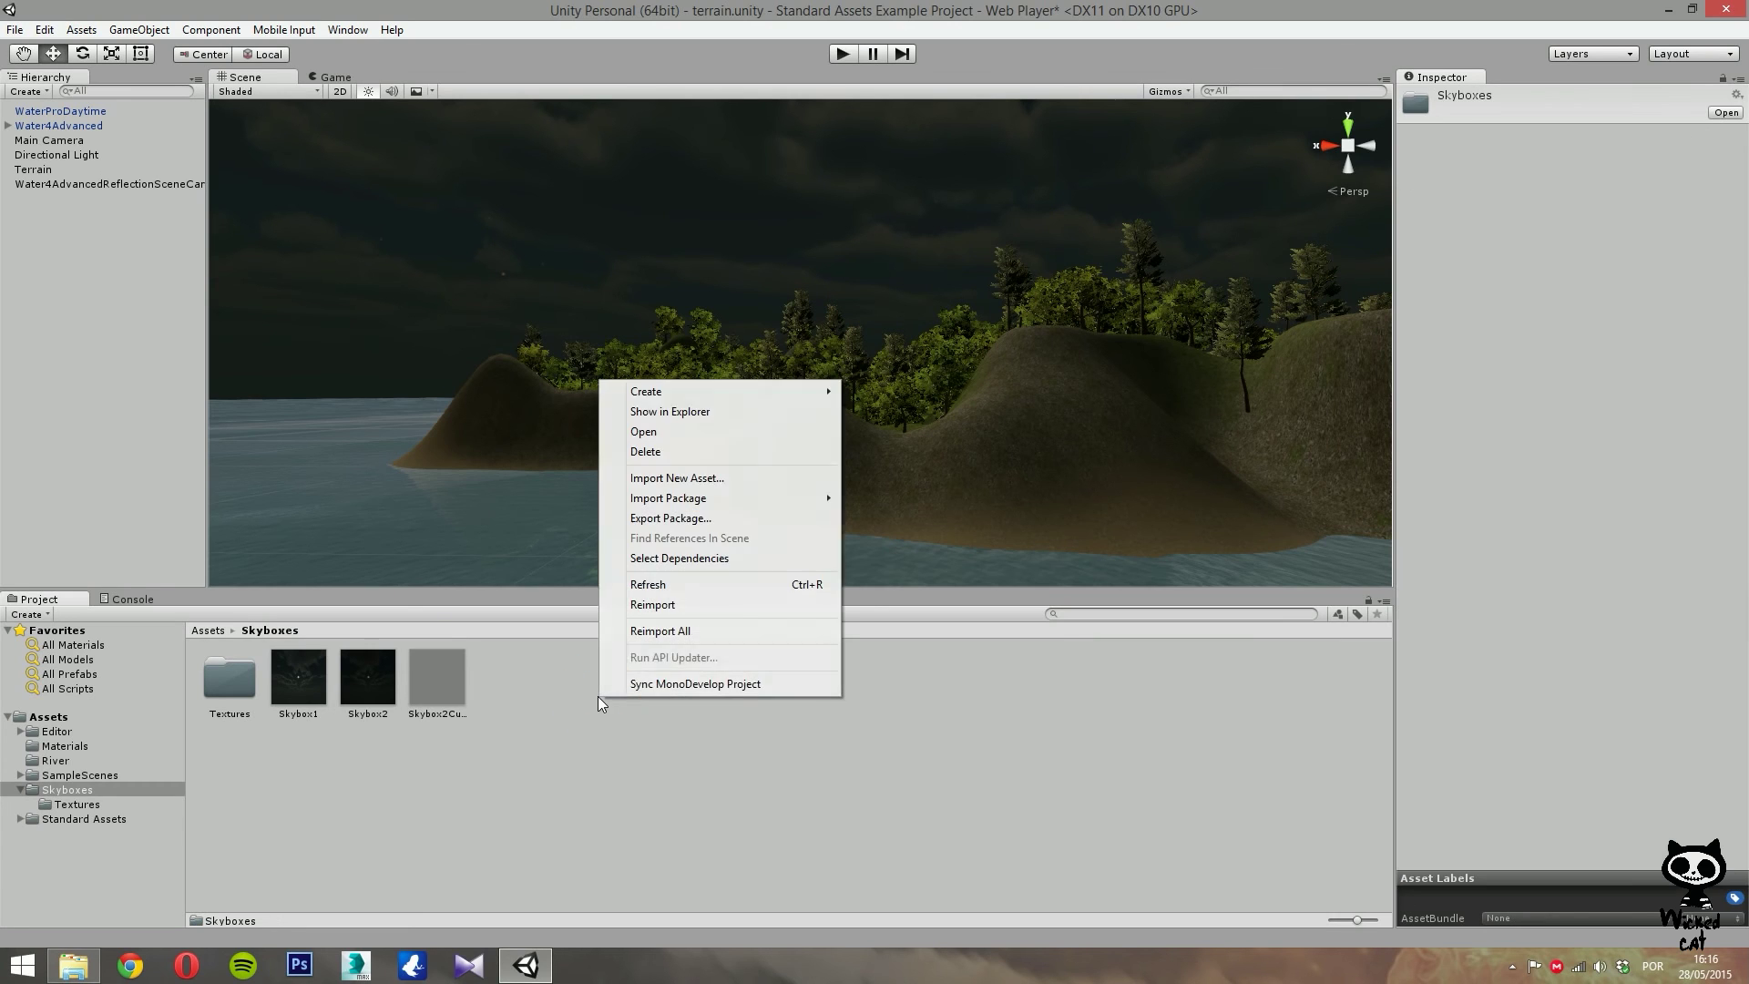
{"action": "mouse_move", "coordinate": [678, 391]}
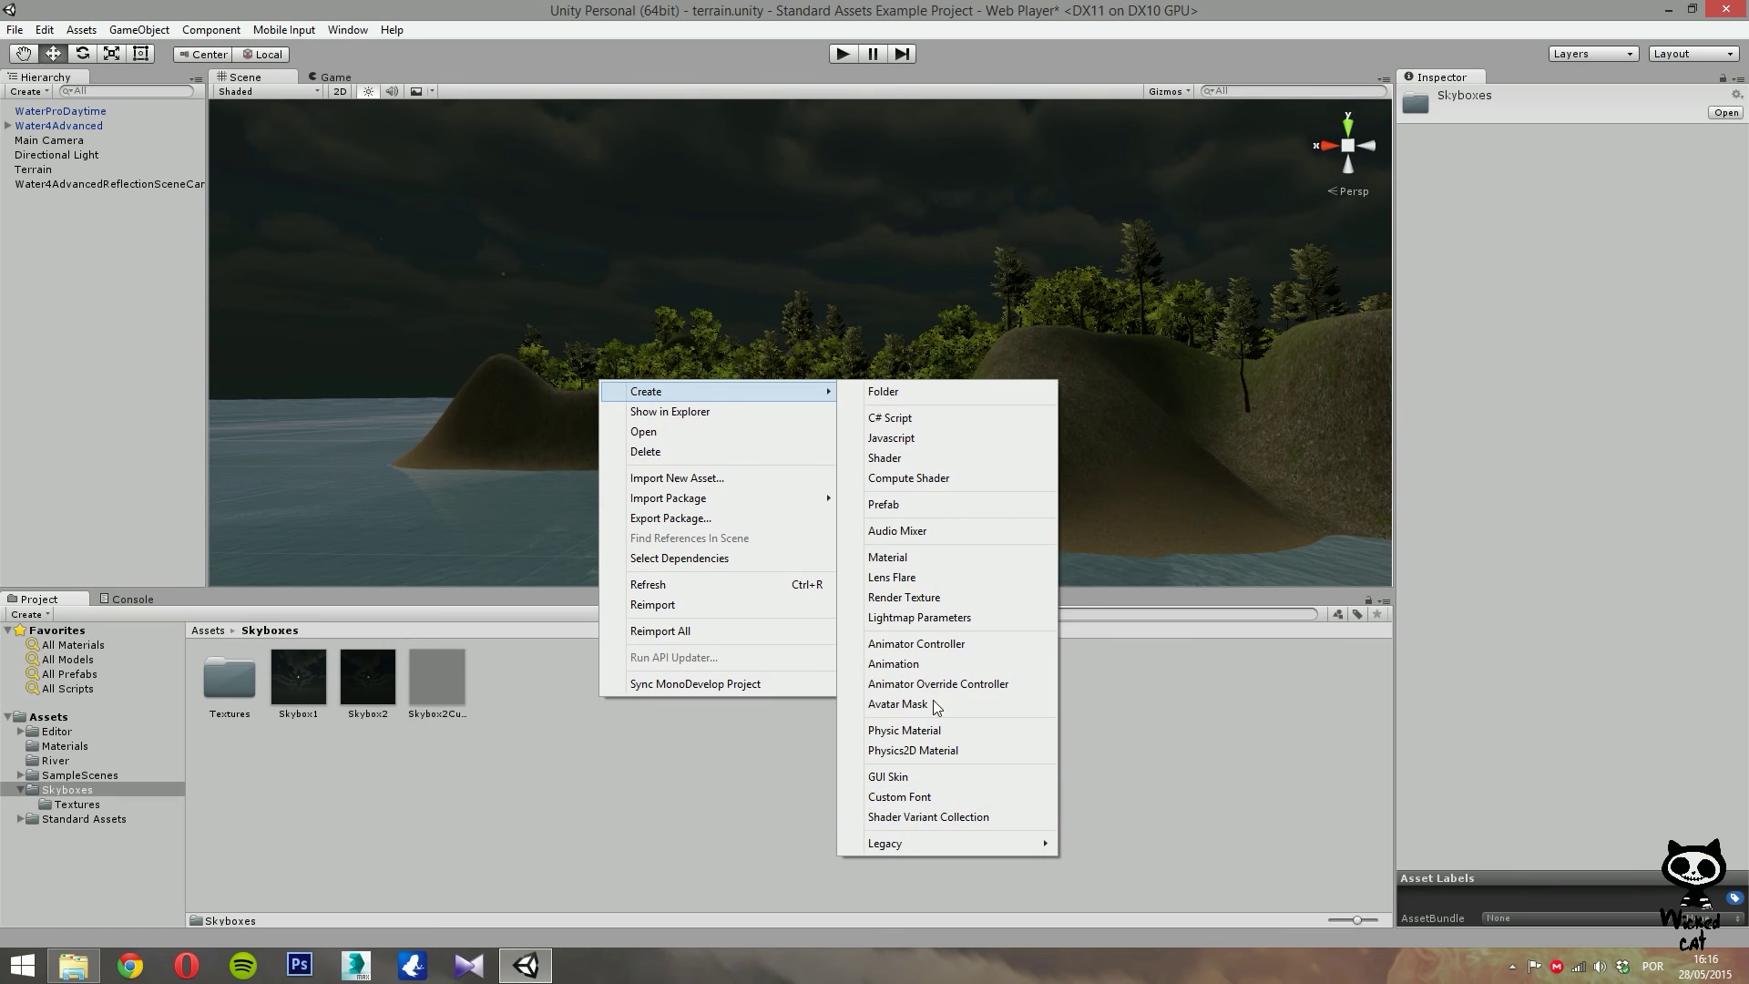
{"action": "left_click", "coordinate": [911, 557]}
{"action": "type", "text": "Skybox3"}
{"action": "key", "text": "Return"}
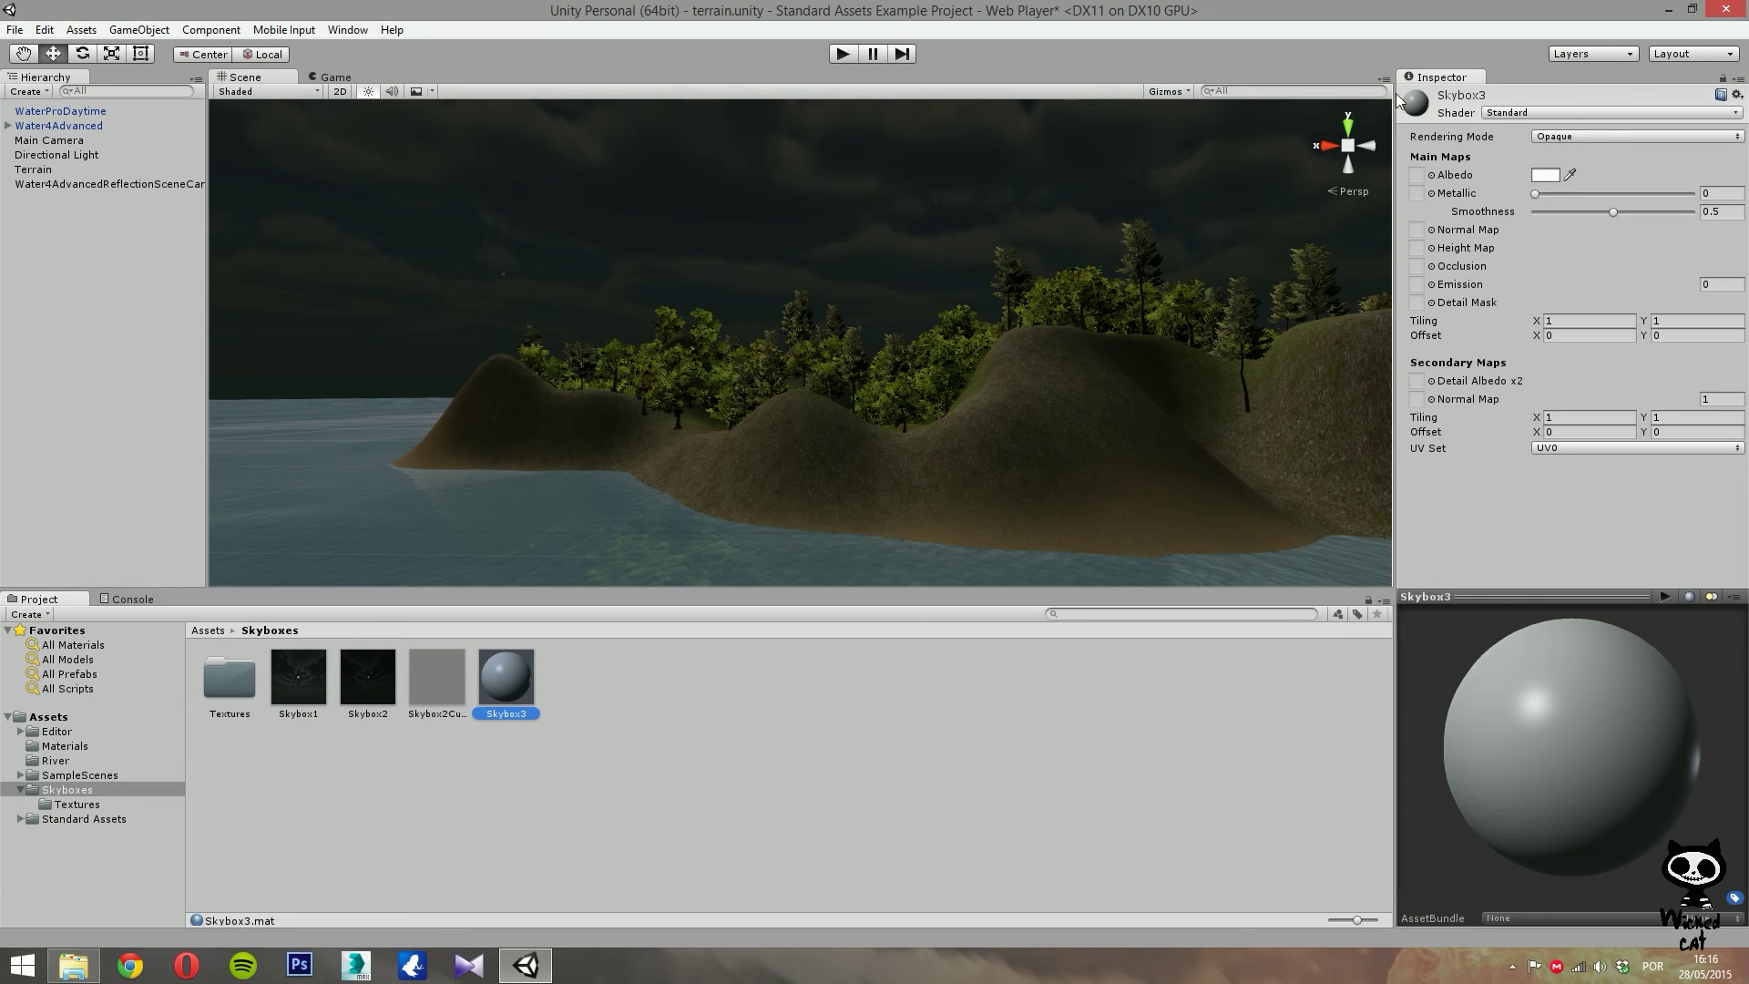
{"action": "left_click", "coordinate": [1516, 111]}
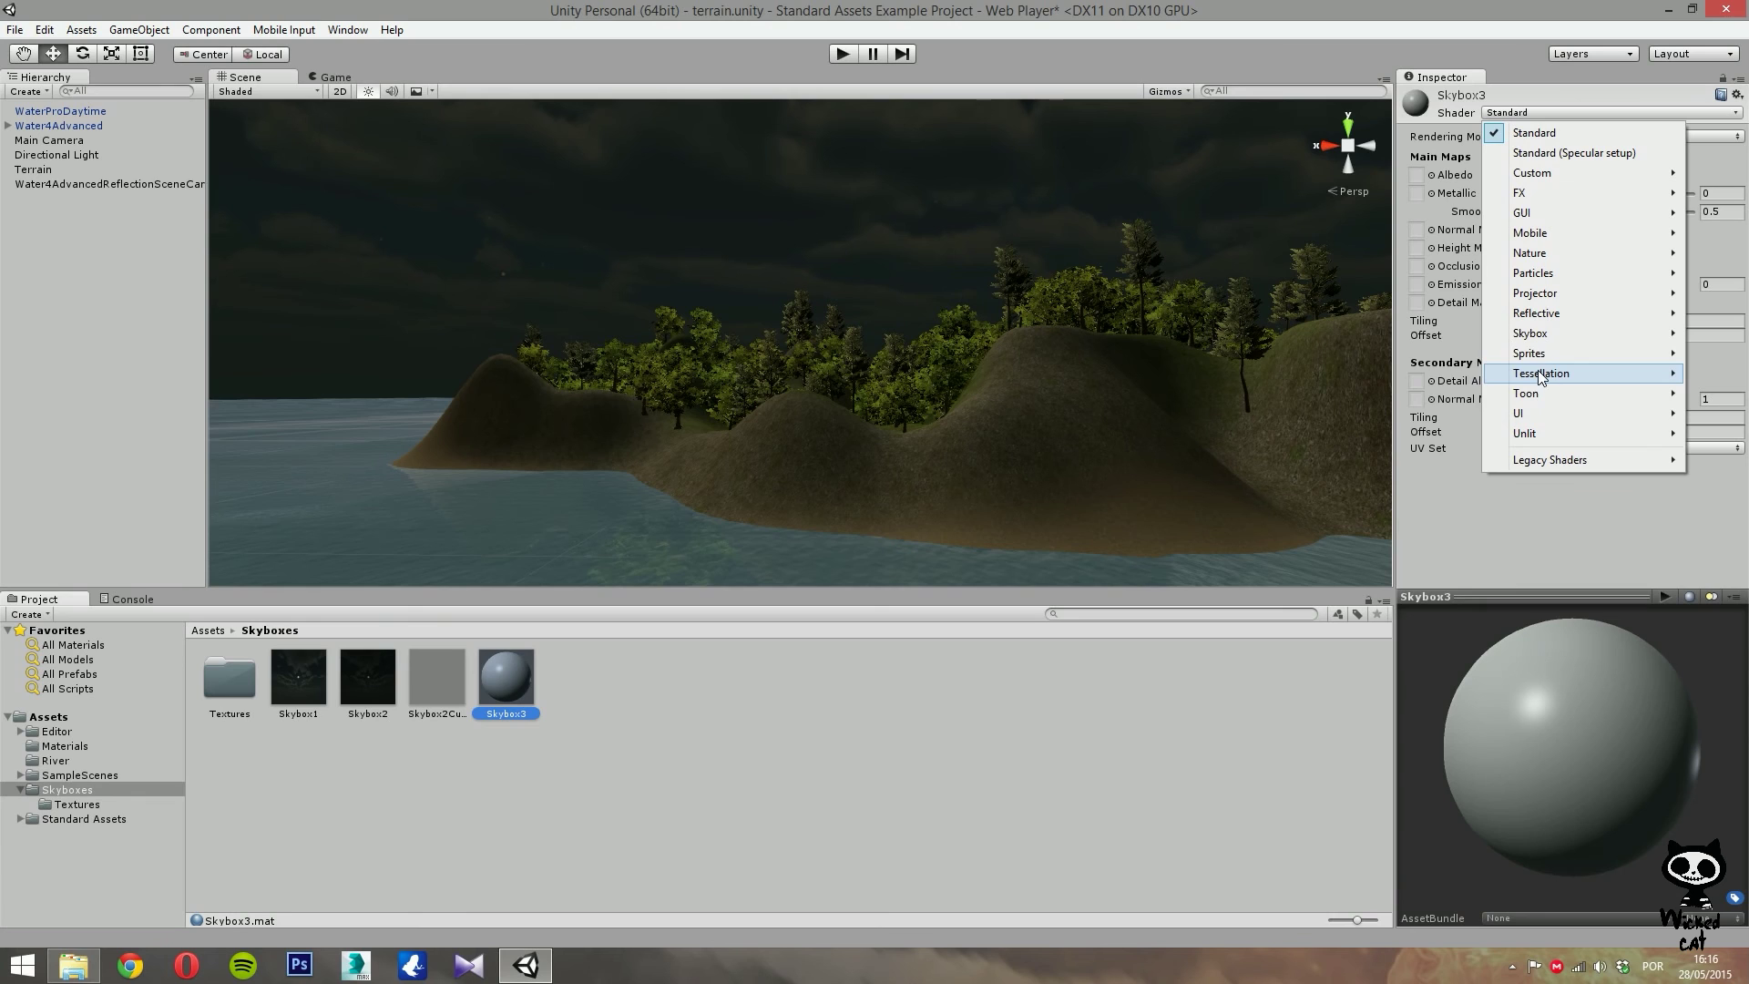
{"action": "mouse_move", "coordinate": [1543, 332]}
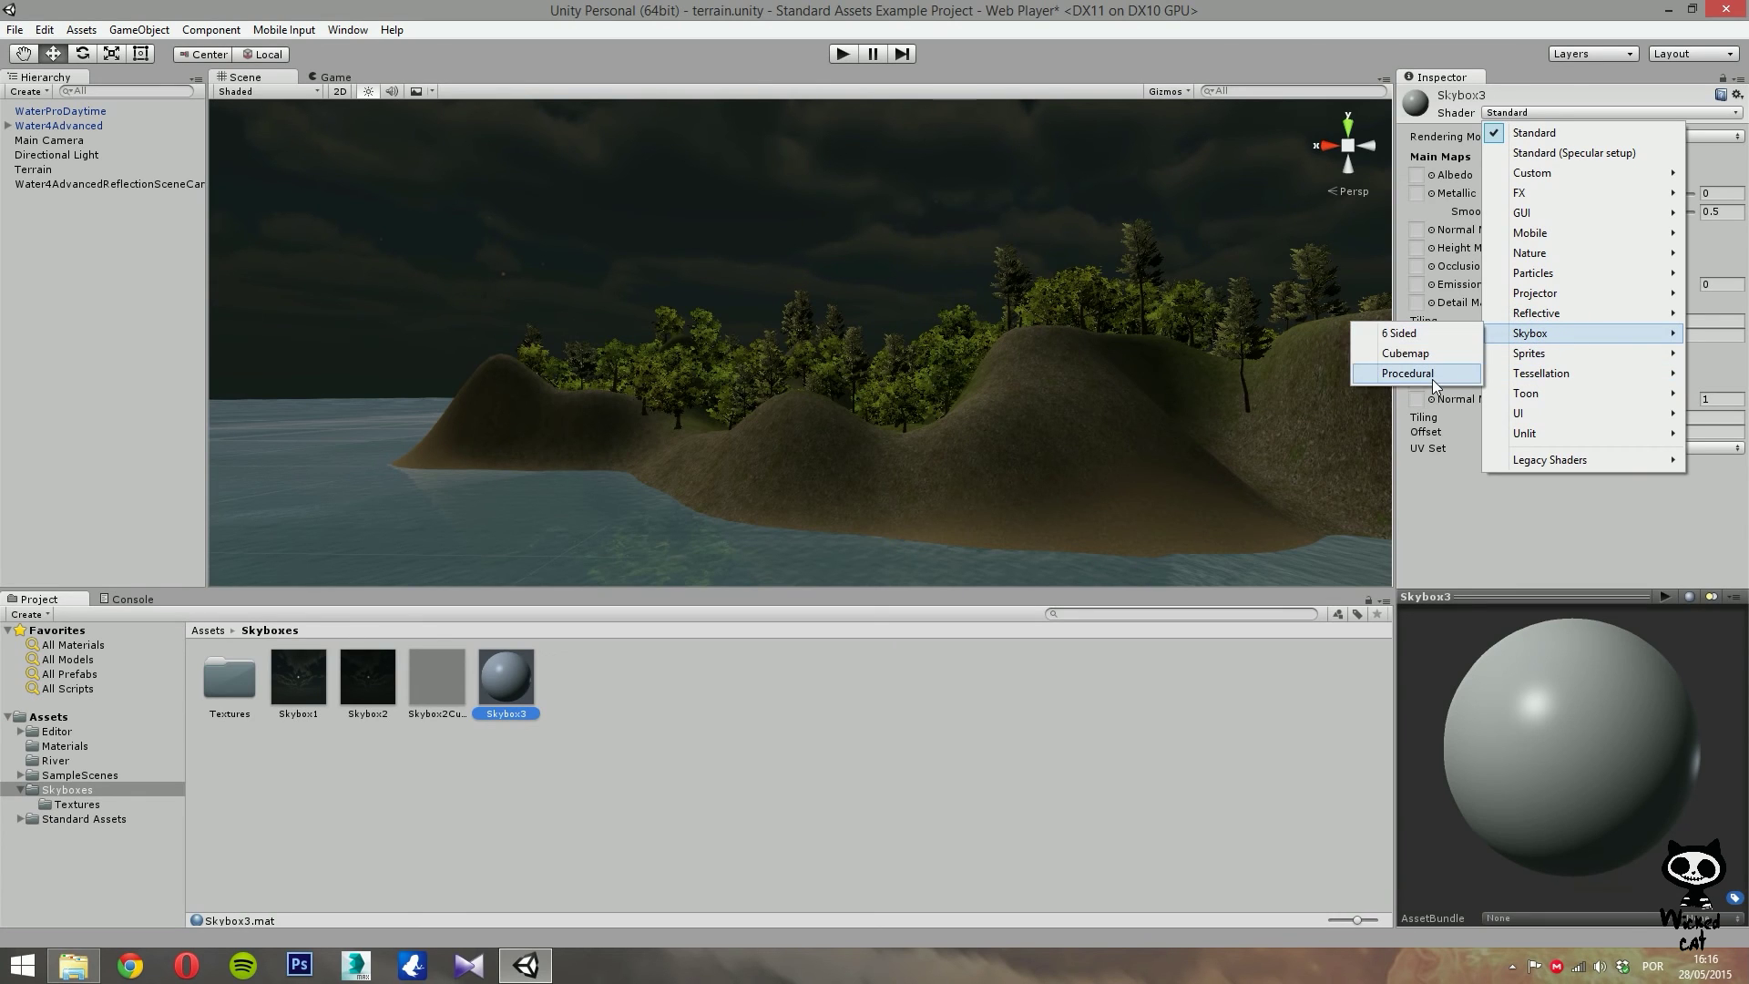
{"action": "left_click", "coordinate": [1408, 373]}
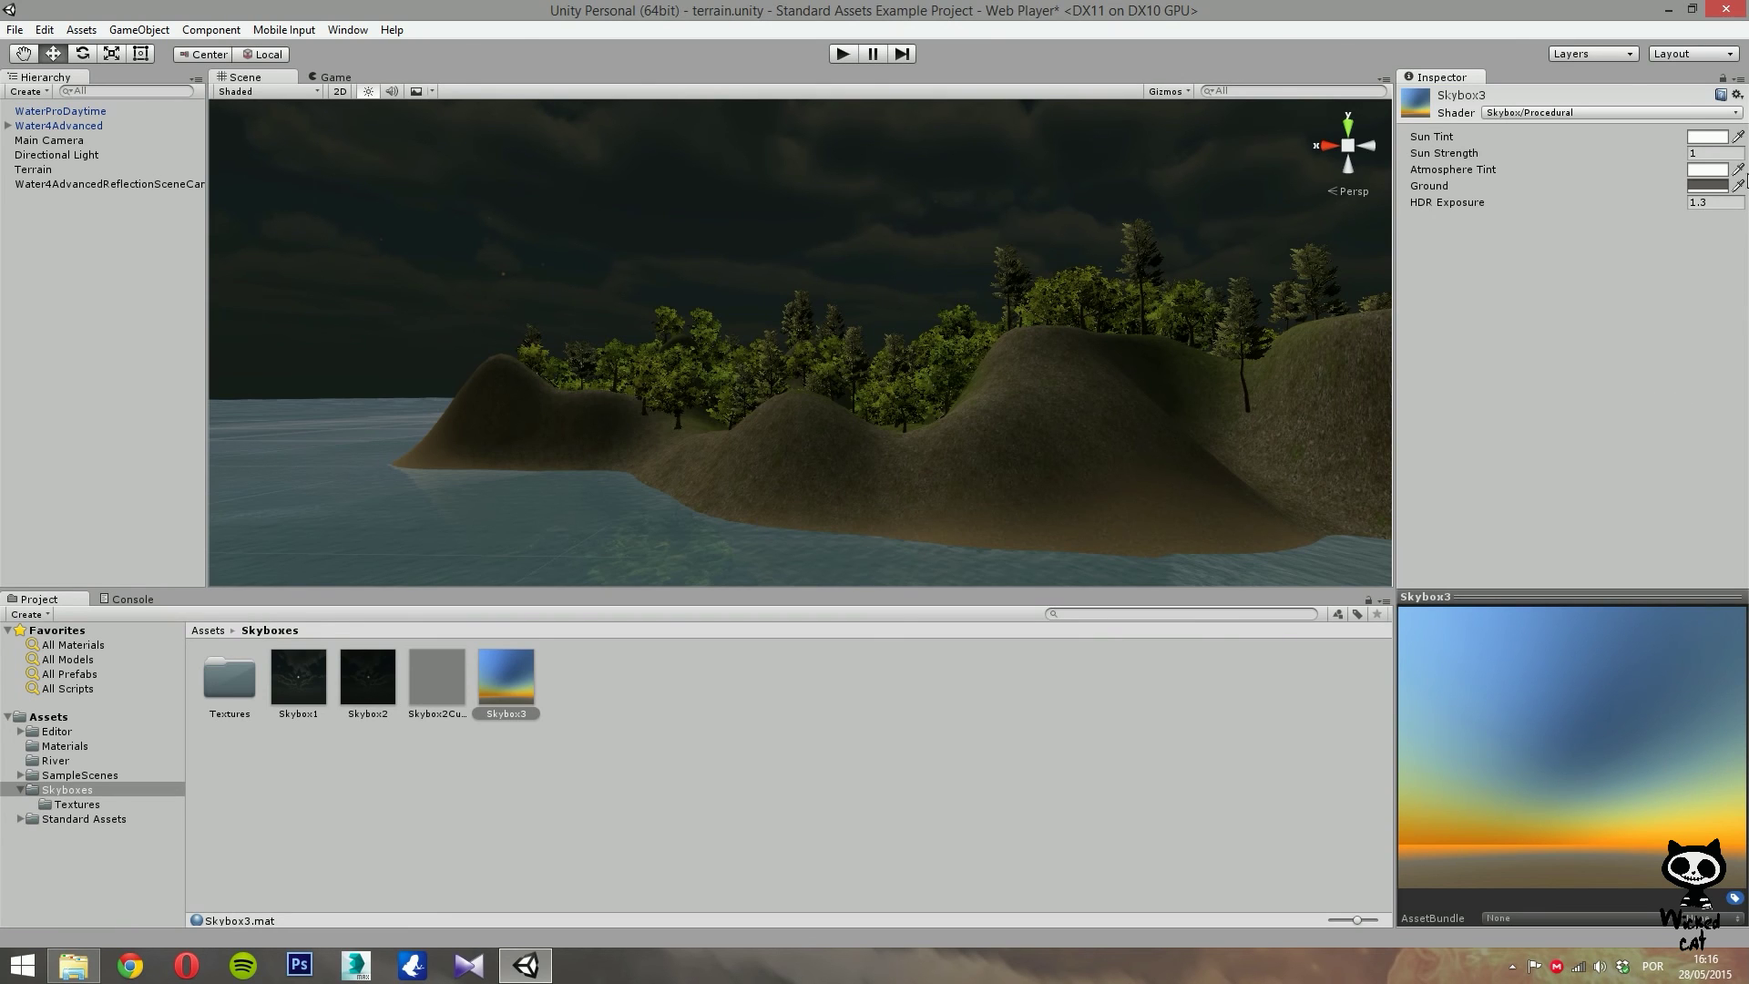
Try a darker Sun Tint, then set the Atmosphere Tint to a bright saturated purple.
{"action": "left_click", "coordinate": [1707, 138]}
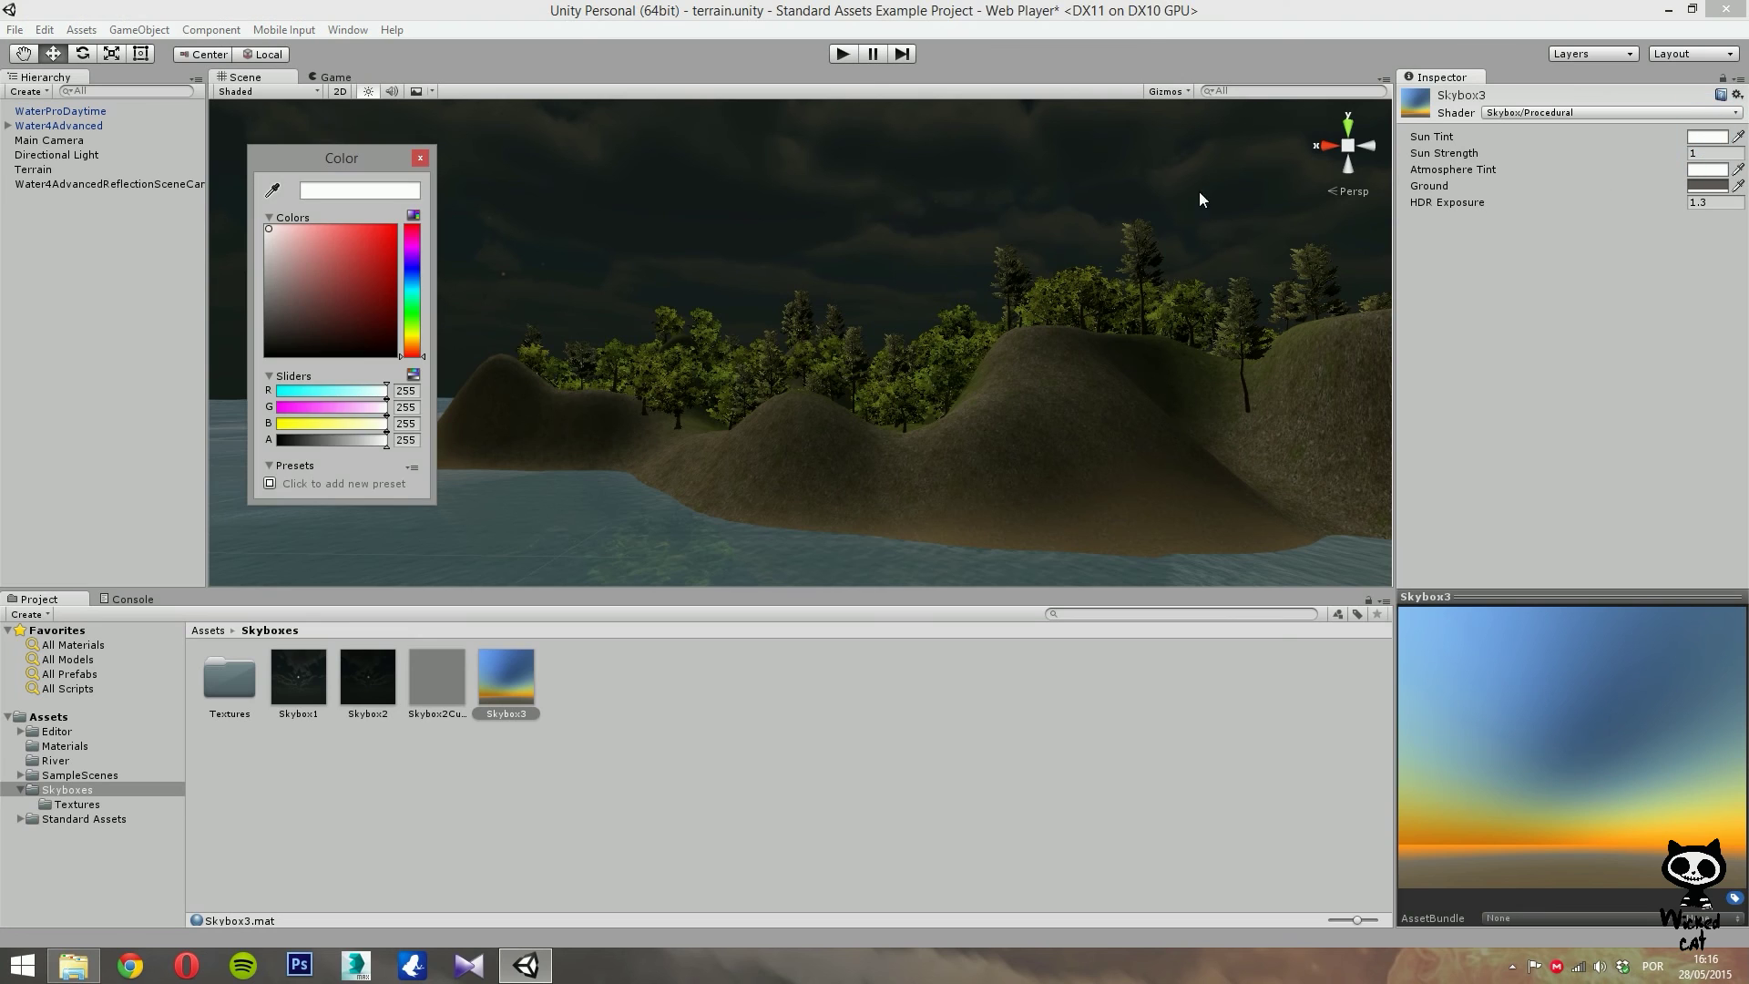
{"action": "left_click_drag", "start_coordinate": [373, 236], "coordinate": [260, 227]}
{"action": "left_click", "coordinate": [418, 160]}
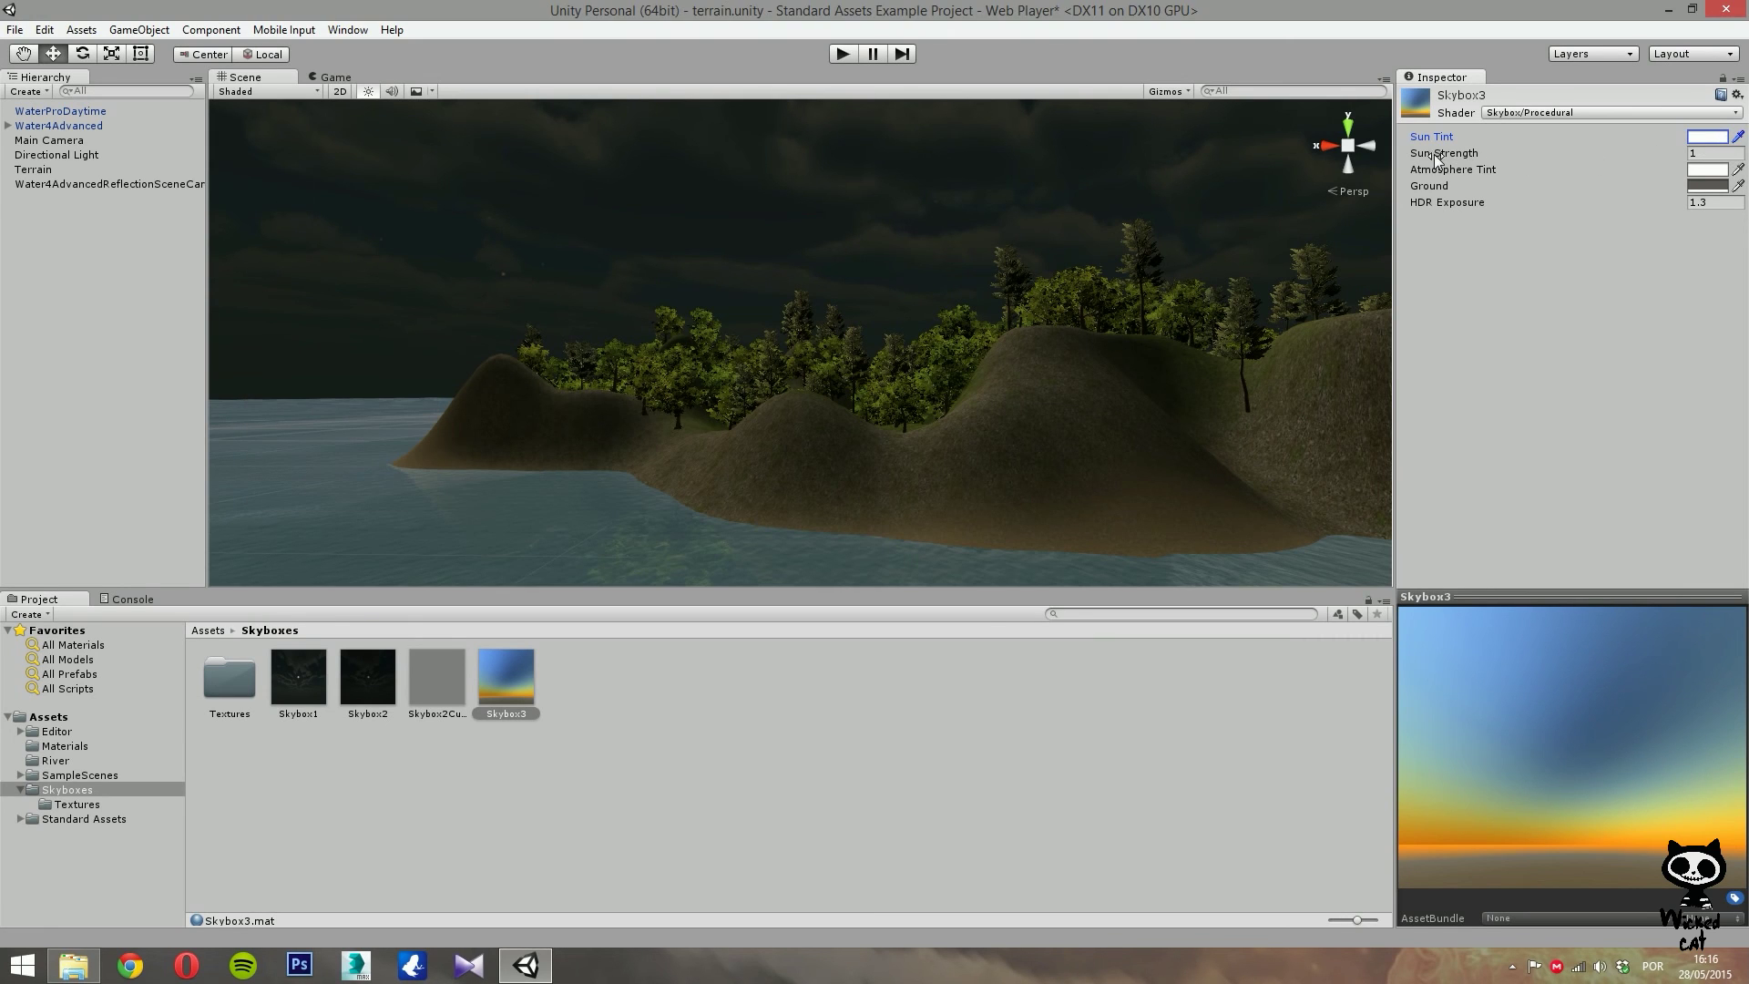
{"action": "left_click", "coordinate": [1717, 171]}
{"action": "mouse_move", "coordinate": [263, 262]}
{"action": "left_mouse_down"}
{"action": "mouse_move", "coordinate": [249, 345]}
{"action": "mouse_move", "coordinate": [273, 235]}
{"action": "mouse_move", "coordinate": [332, 248]}
{"action": "mouse_move", "coordinate": [325, 208]}
{"action": "mouse_move", "coordinate": [432, 219]}
{"action": "mouse_move", "coordinate": [310, 211]}
{"action": "mouse_move", "coordinate": [293, 255]}
{"action": "mouse_move", "coordinate": [330, 286]}
{"action": "mouse_move", "coordinate": [339, 235]}
{"action": "mouse_move", "coordinate": [291, 235]}
{"action": "mouse_move", "coordinate": [315, 213]}
{"action": "mouse_move", "coordinate": [370, 213]}
{"action": "mouse_move", "coordinate": [354, 377]}
{"action": "mouse_move", "coordinate": [351, 320]}
{"action": "mouse_move", "coordinate": [308, 284]}
{"action": "mouse_move", "coordinate": [279, 314]}
{"action": "mouse_move", "coordinate": [281, 275]}
{"action": "left_mouse_up"}
{"action": "left_click", "coordinate": [415, 334]}
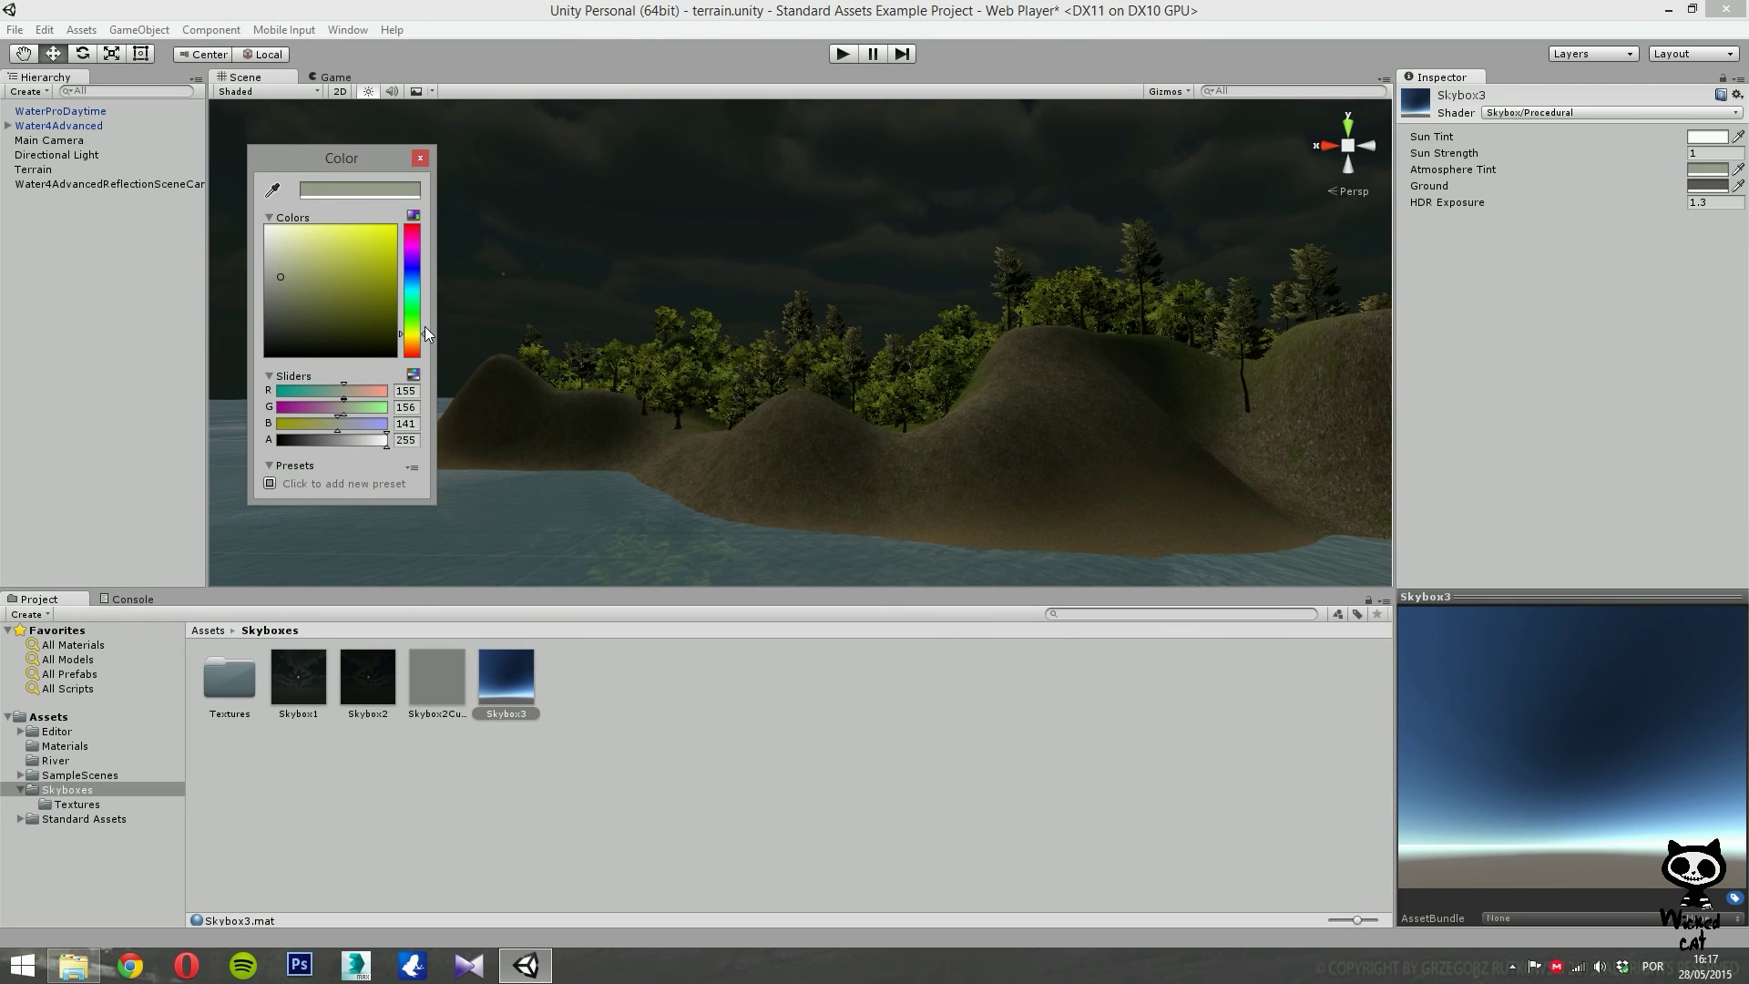
{"action": "left_click", "coordinate": [419, 246]}
{"action": "left_click_drag", "start_coordinate": [309, 269], "coordinate": [339, 274]}
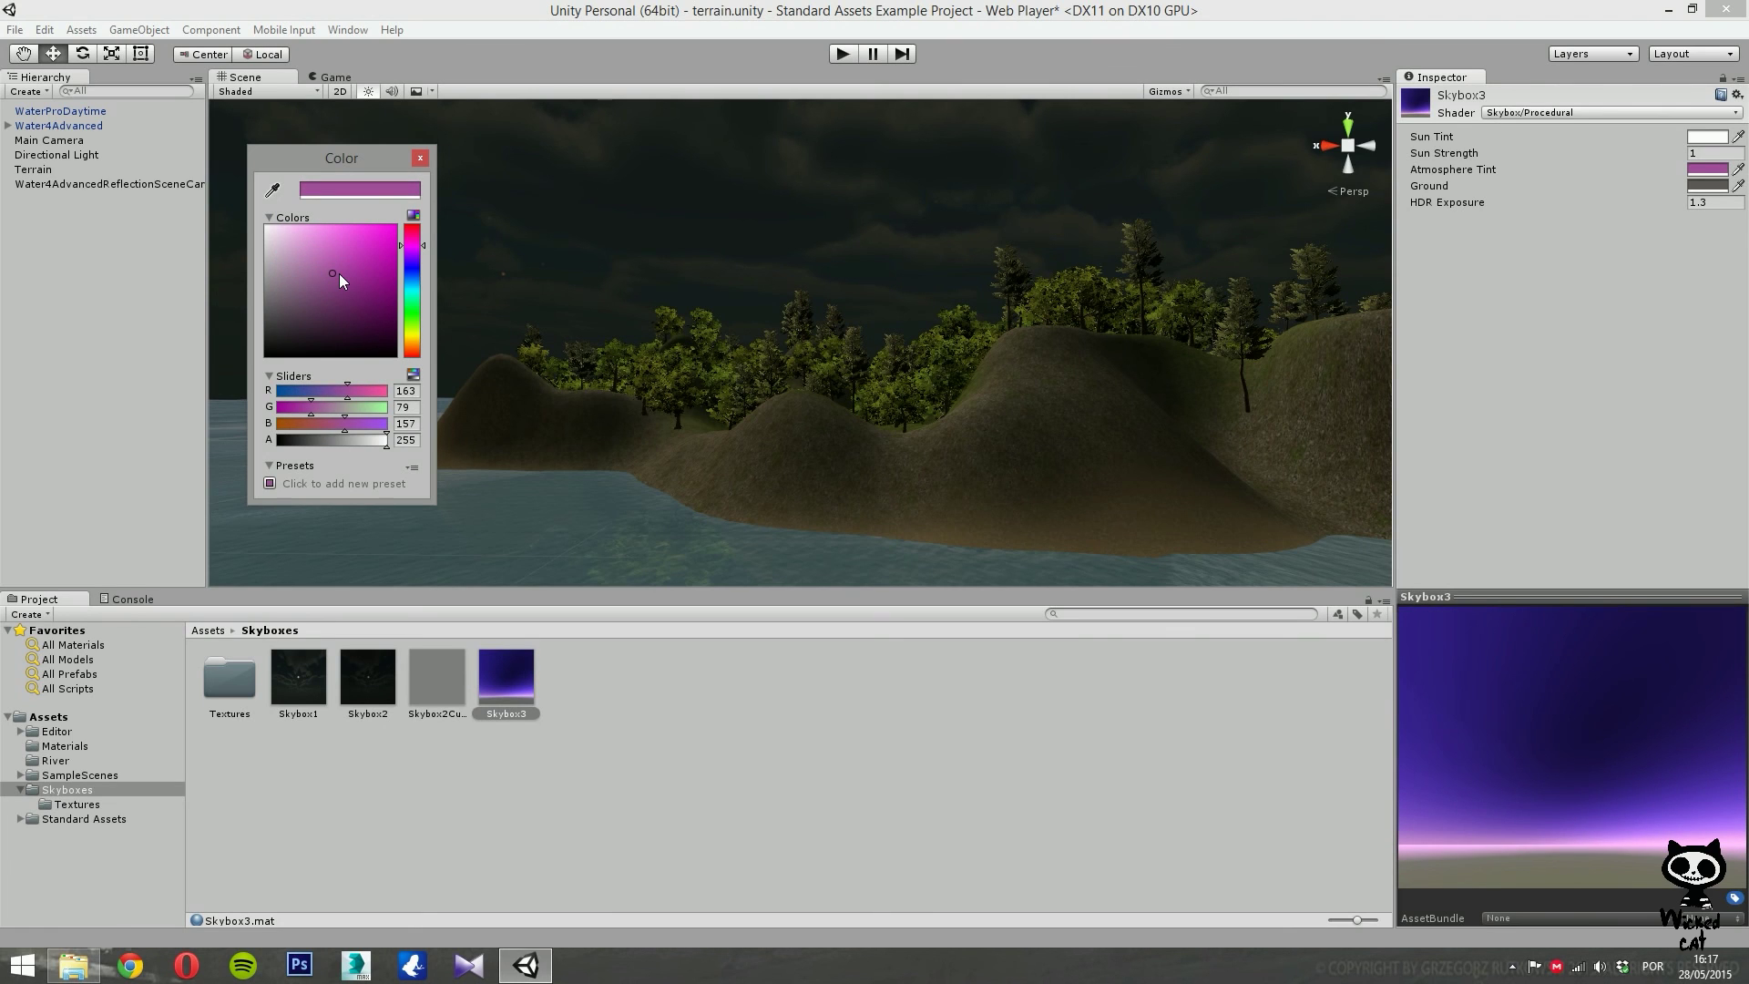
{"action": "left_click", "coordinate": [328, 261]}
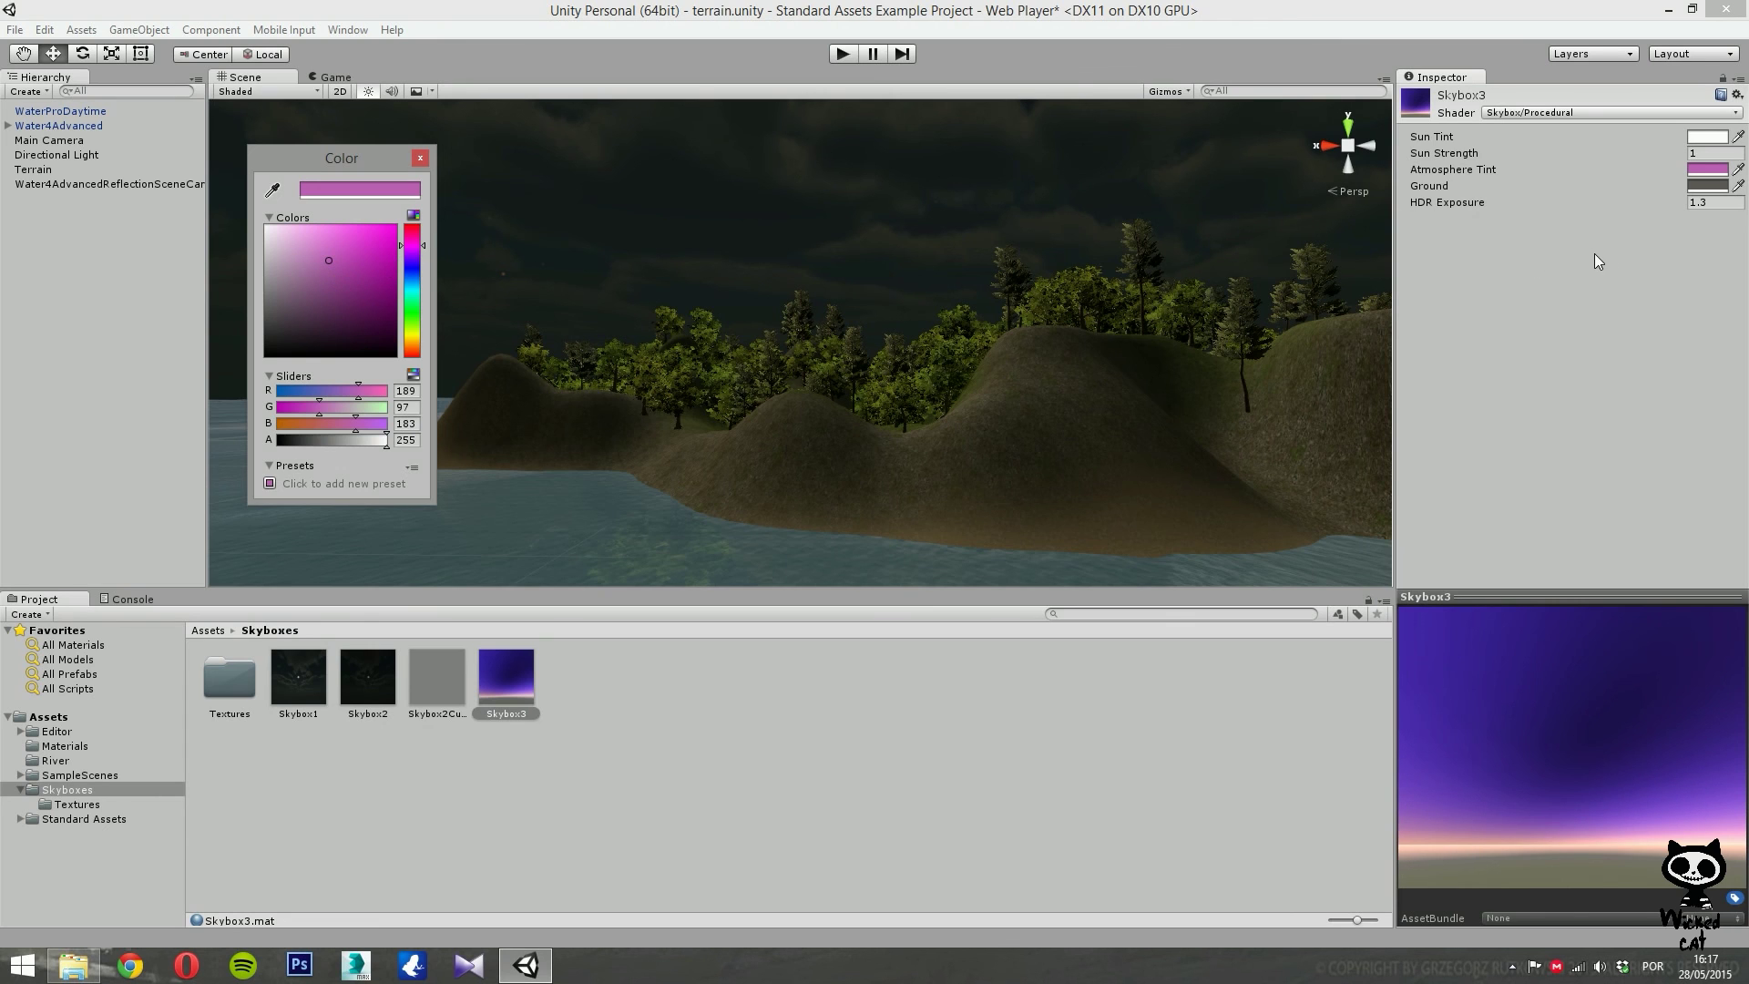
Set Skybox3's Ground colour to a dark blue.
{"action": "left_click", "coordinate": [1707, 185]}
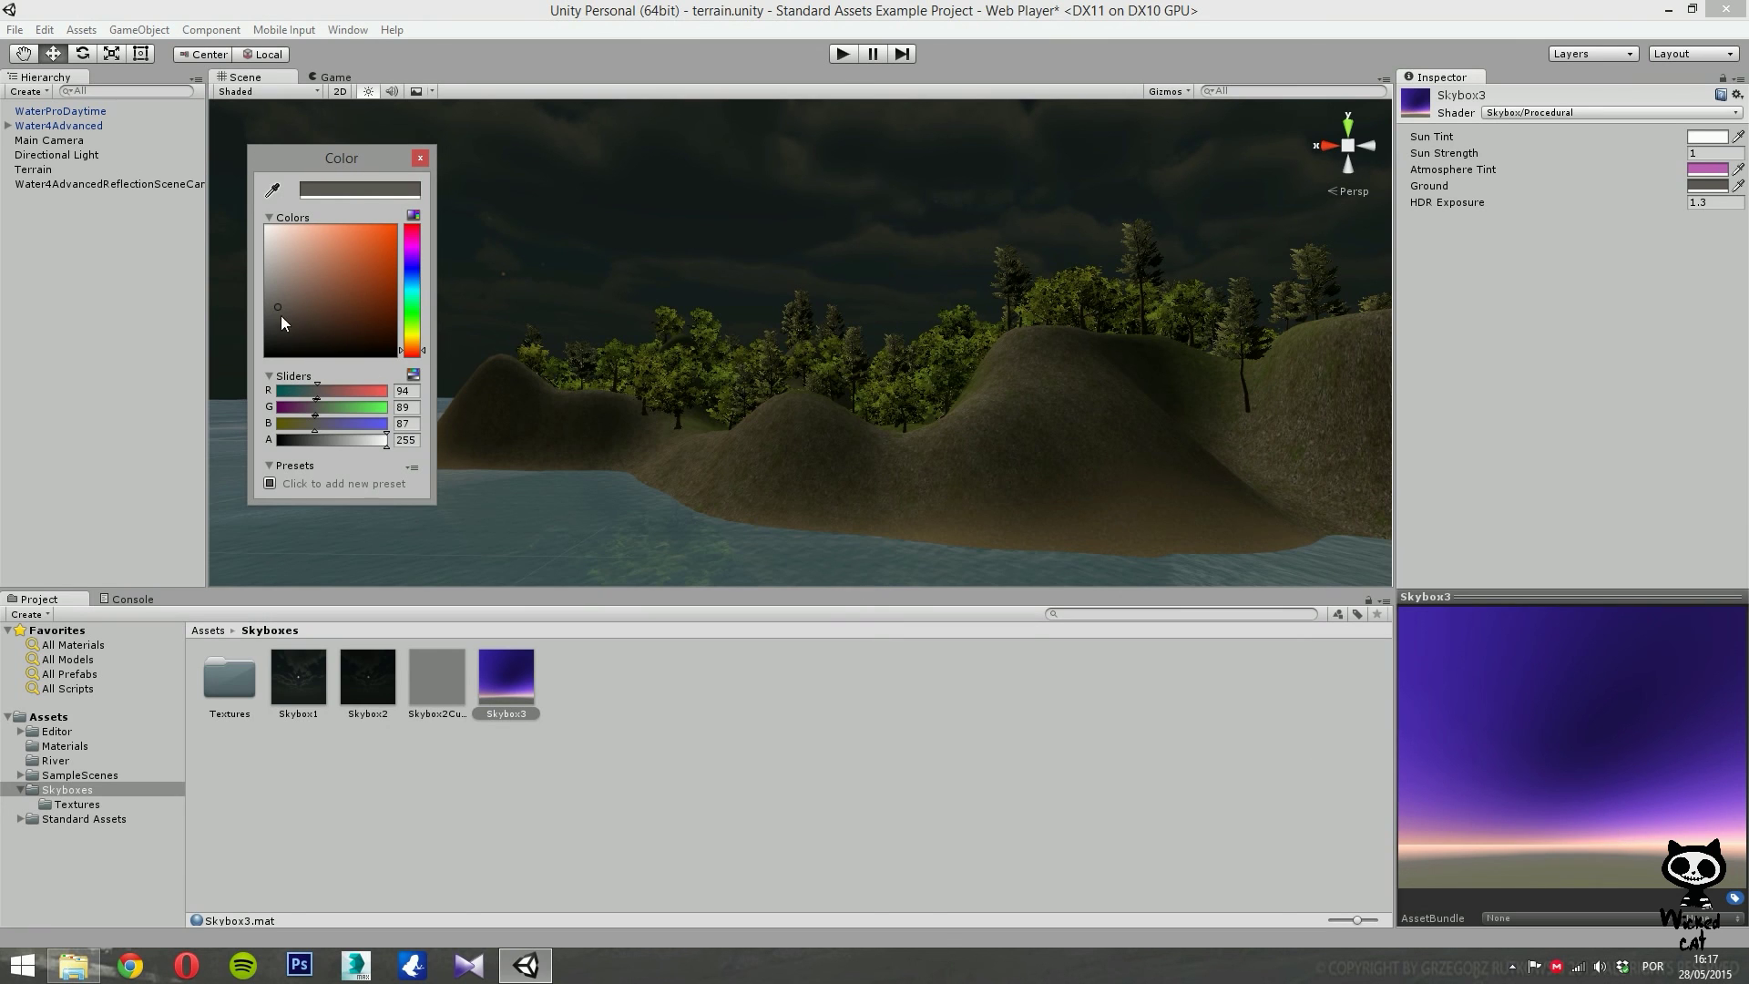
{"action": "left_click", "coordinate": [415, 277]}
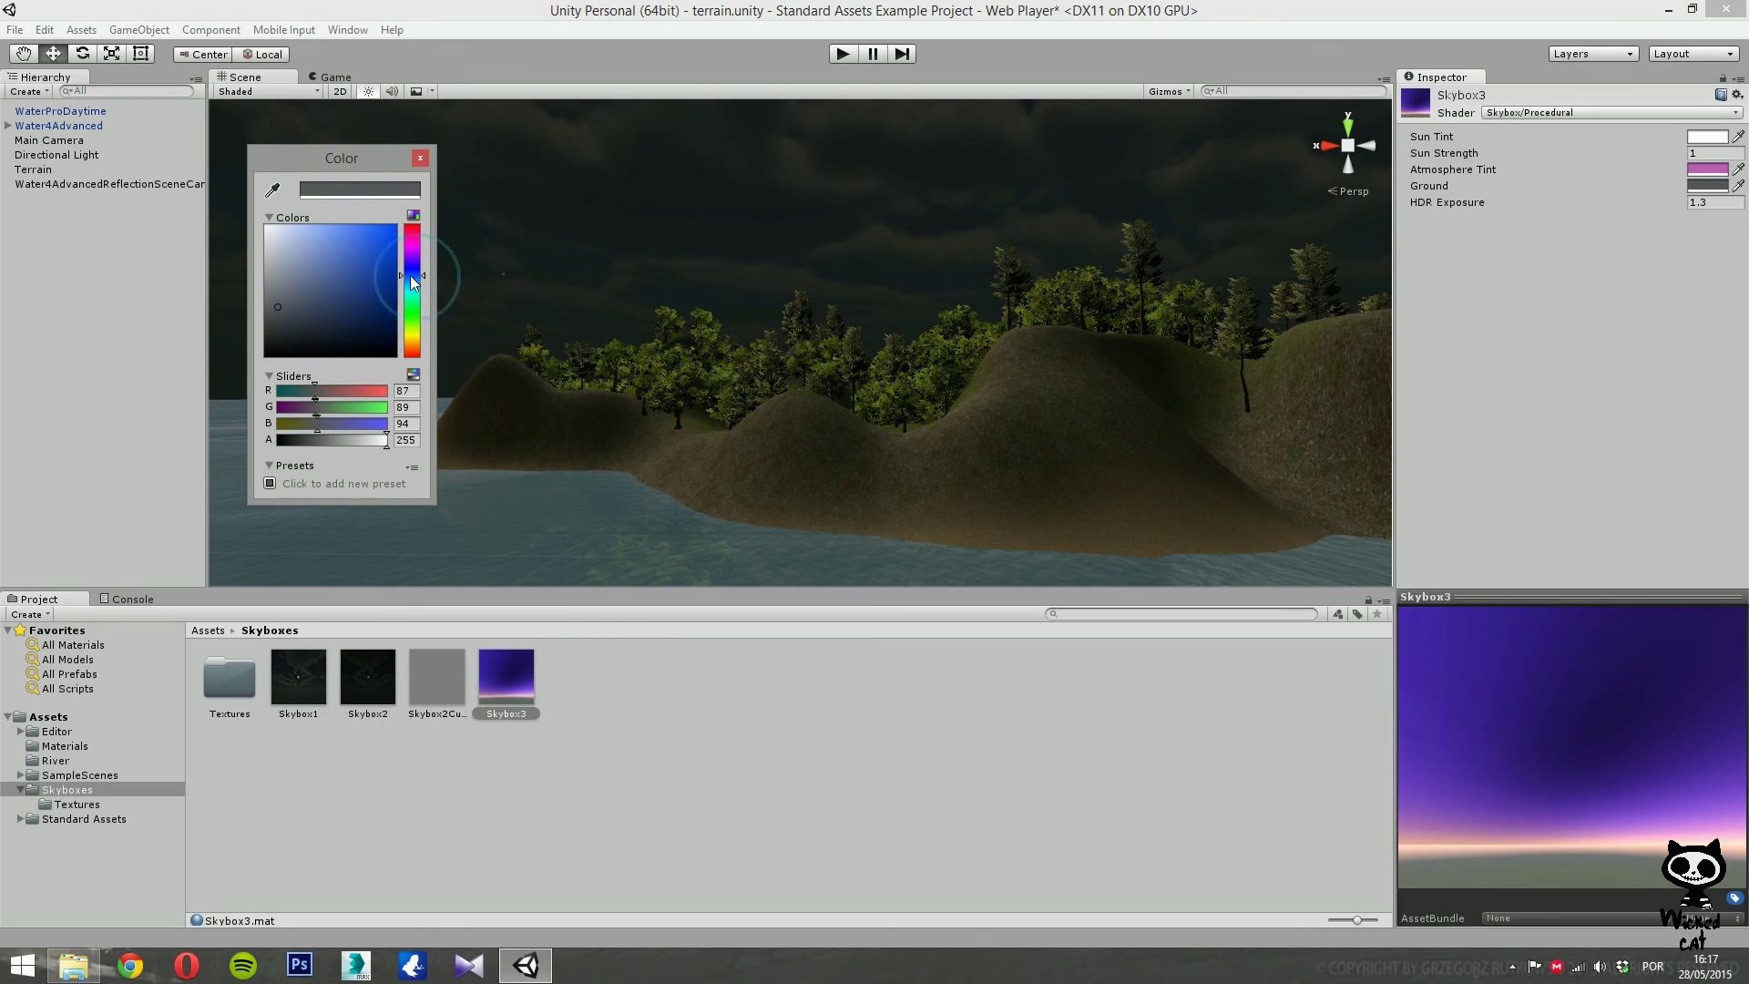
{"action": "left_click_drag", "start_coordinate": [338, 263], "coordinate": [354, 317]}
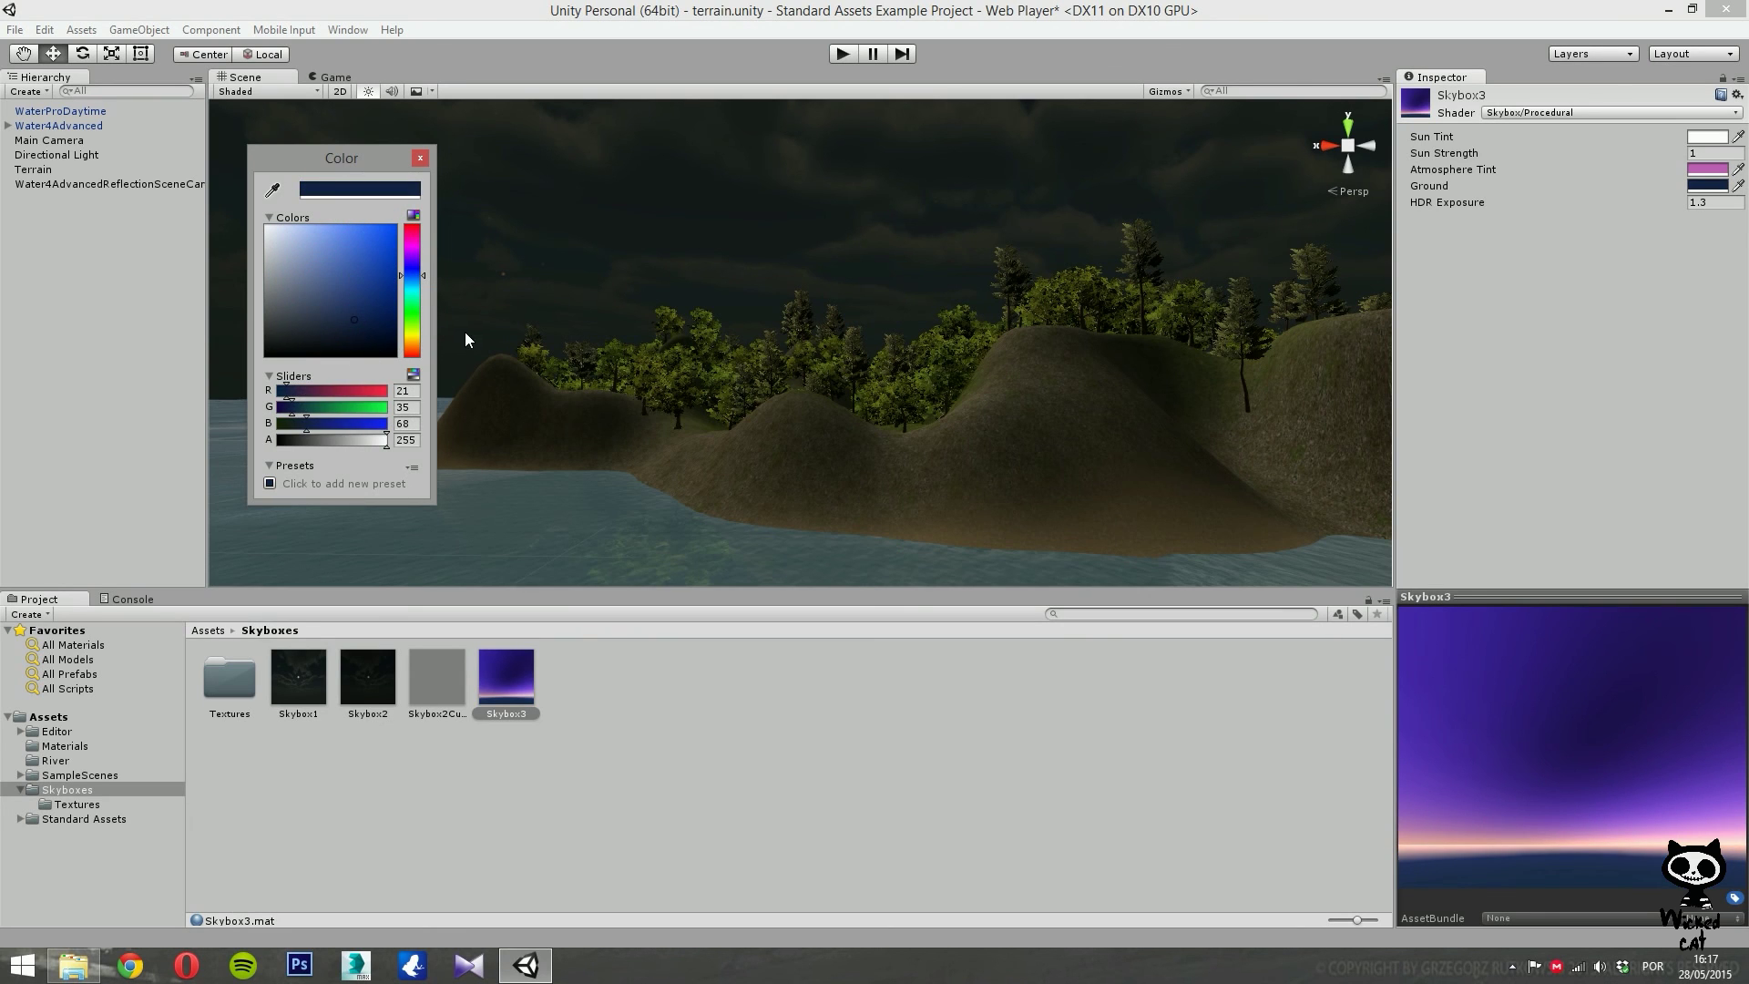
{"action": "left_click", "coordinate": [420, 159]}
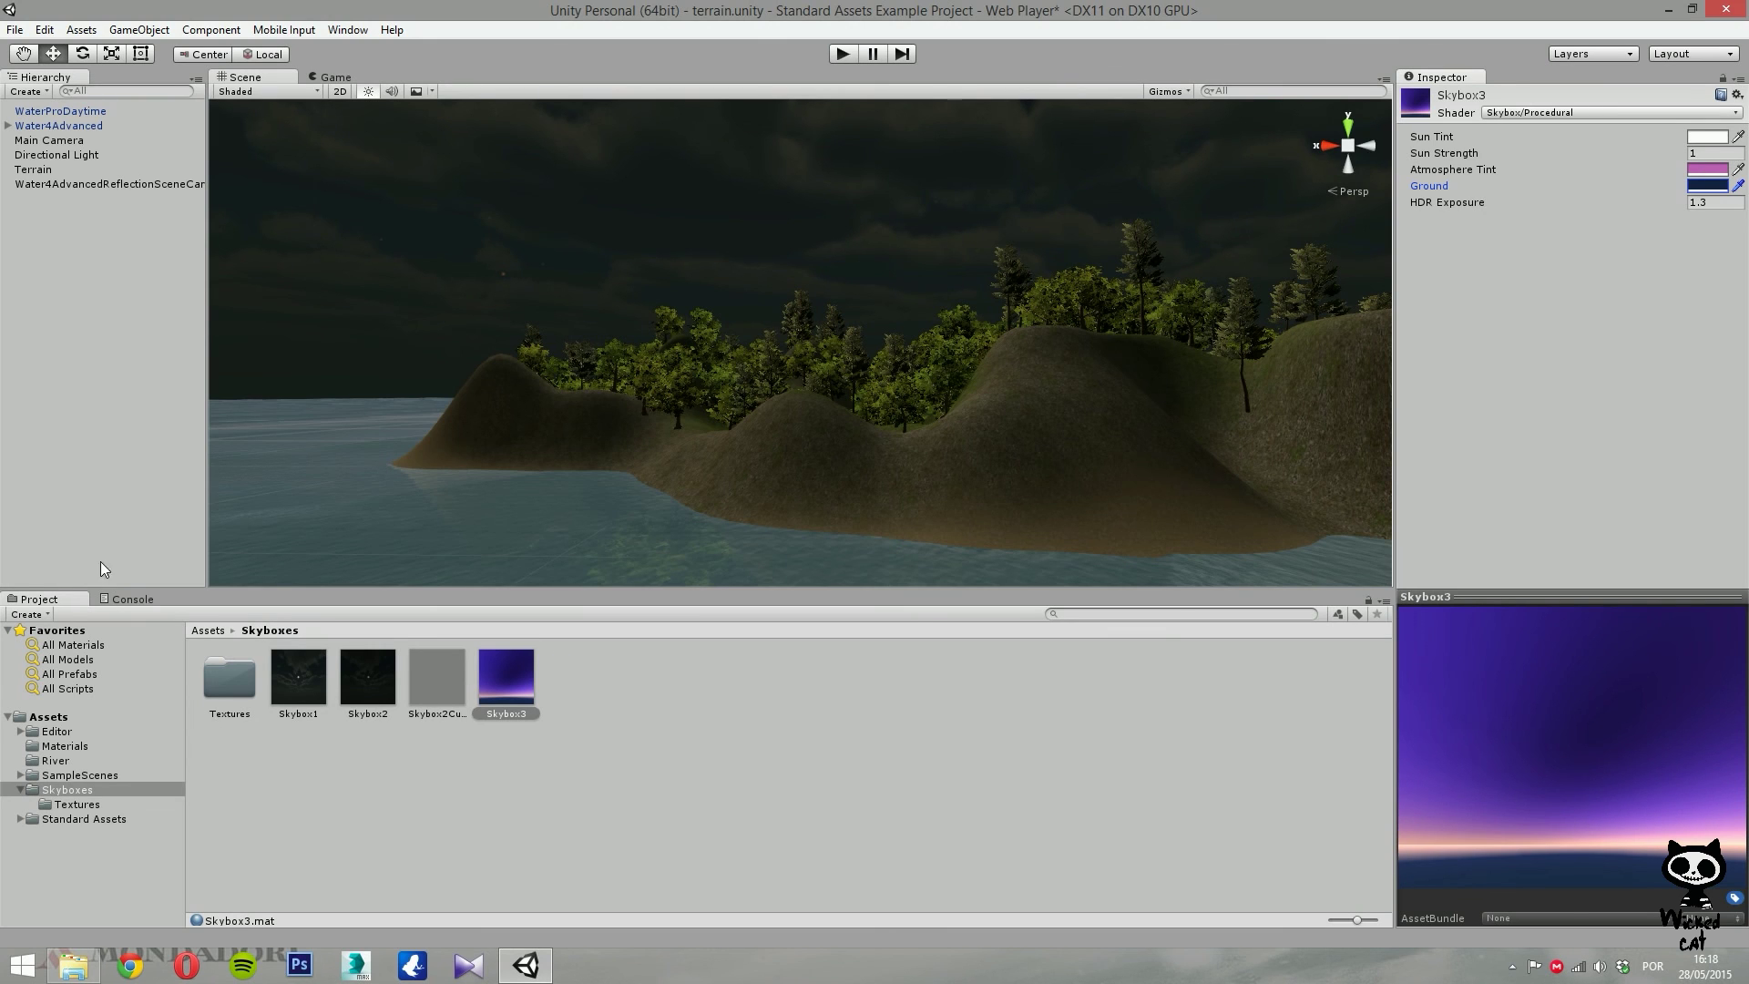
Put Skybox3 in the Lighting window's Skybox Material field, then play the scene.
{"action": "left_click", "coordinate": [348, 30]}
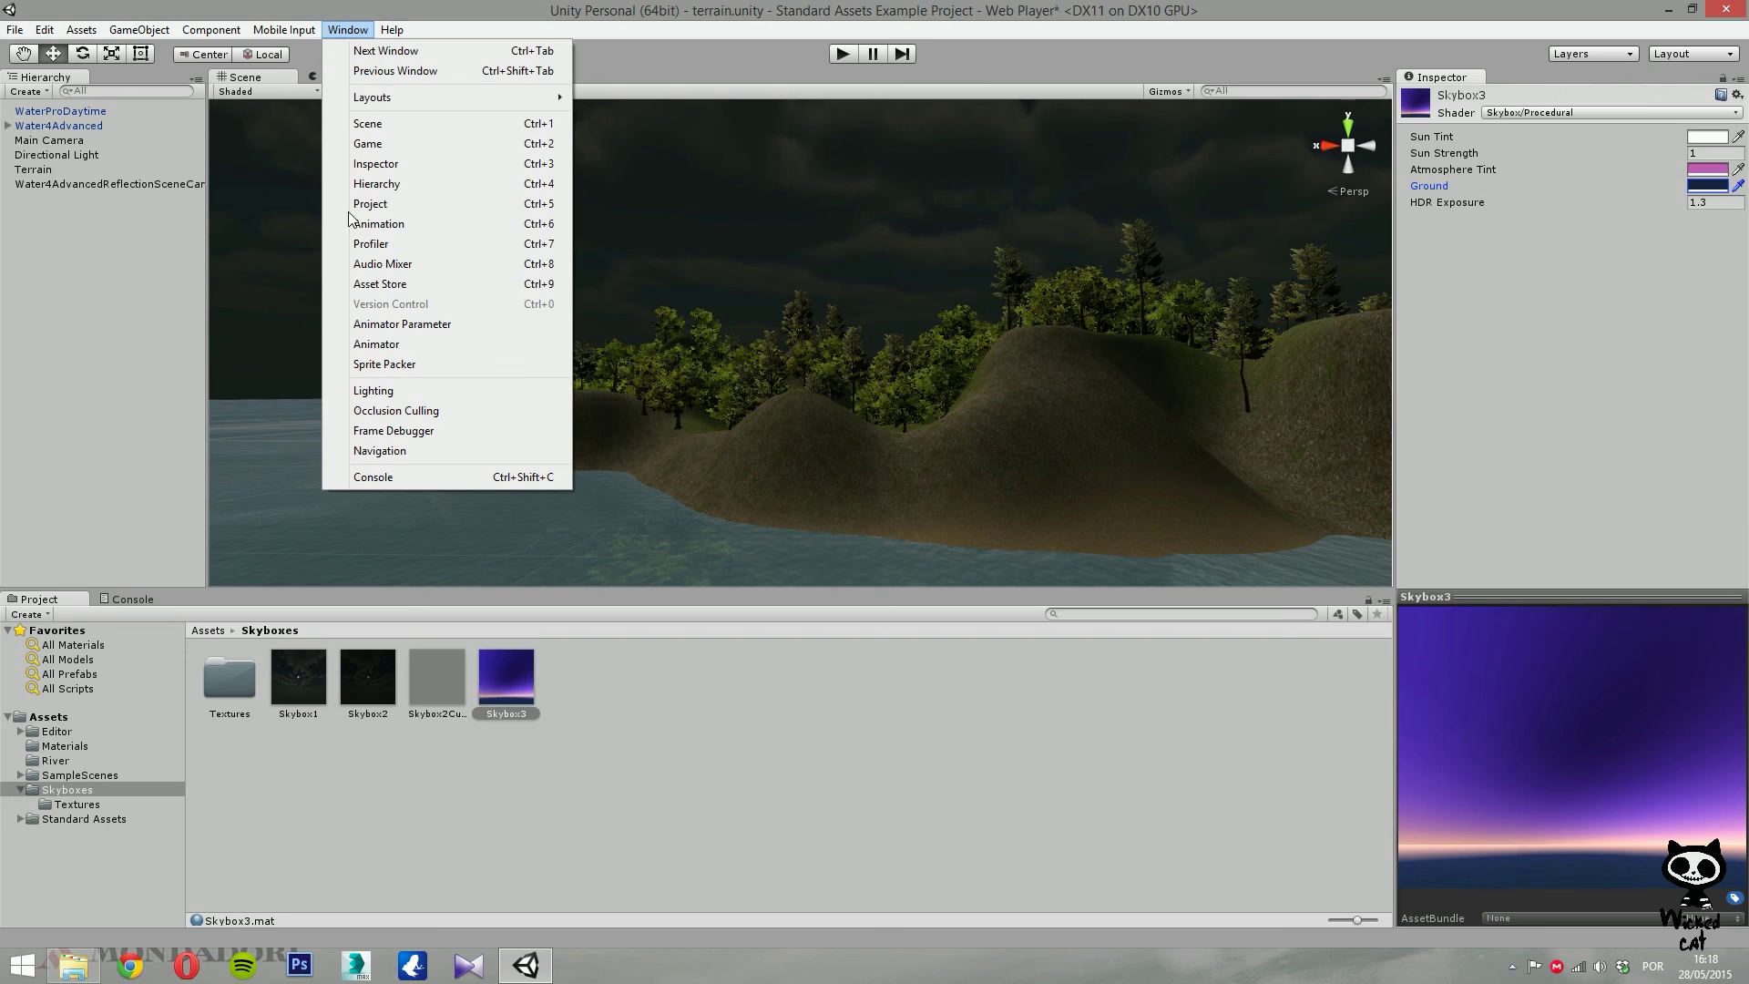
{"action": "left_click", "coordinate": [390, 392]}
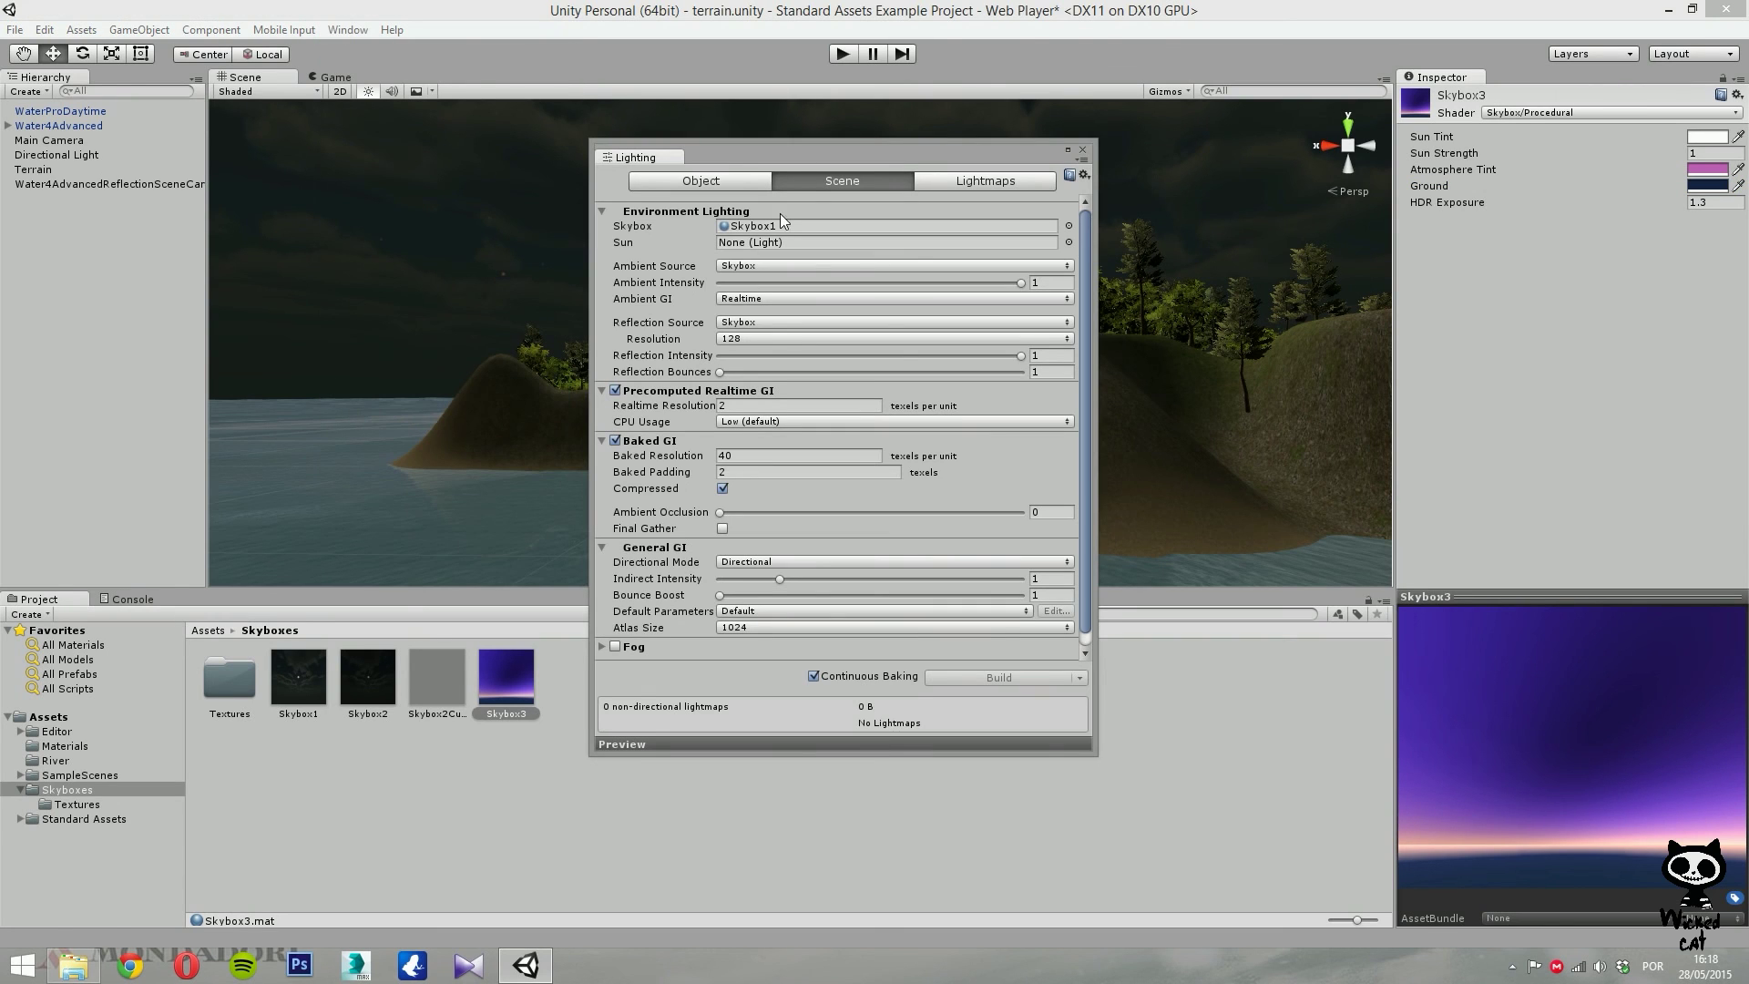
{"action": "scroll", "coordinate": [770, 547], "scroll_direction": "down", "scroll_amount": 1}
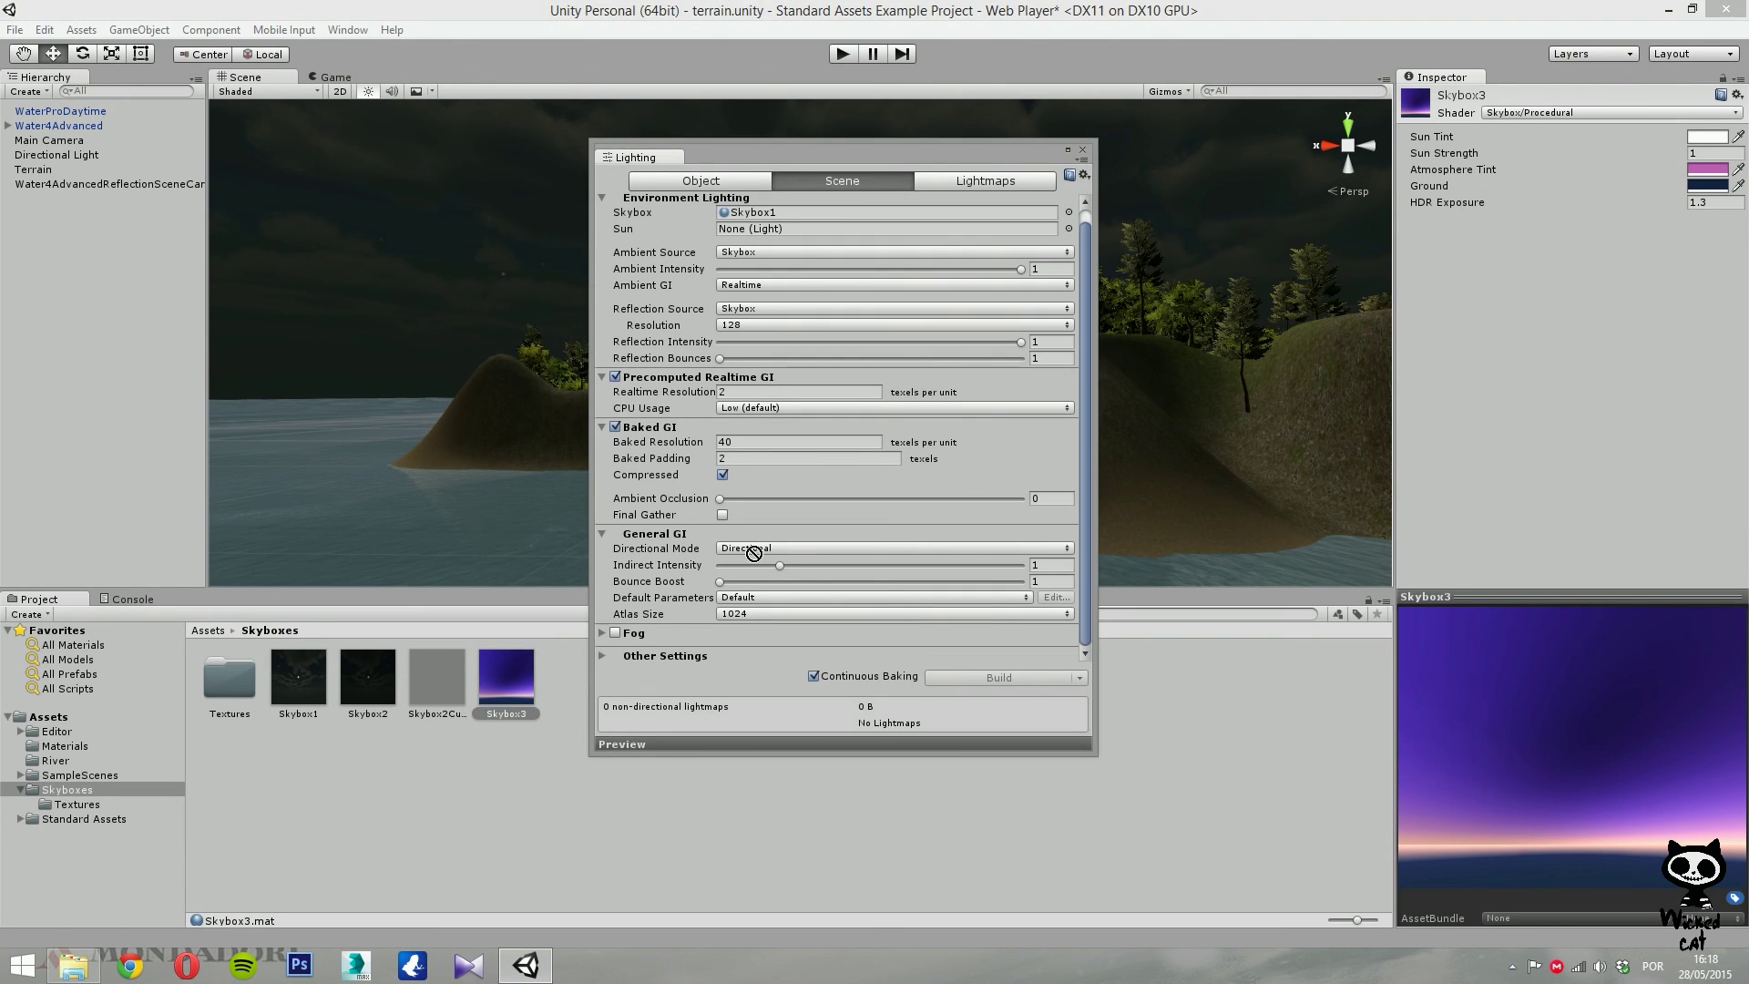
{"action": "left_click_drag", "start_coordinate": [832, 452], "coordinate": [803, 213]}
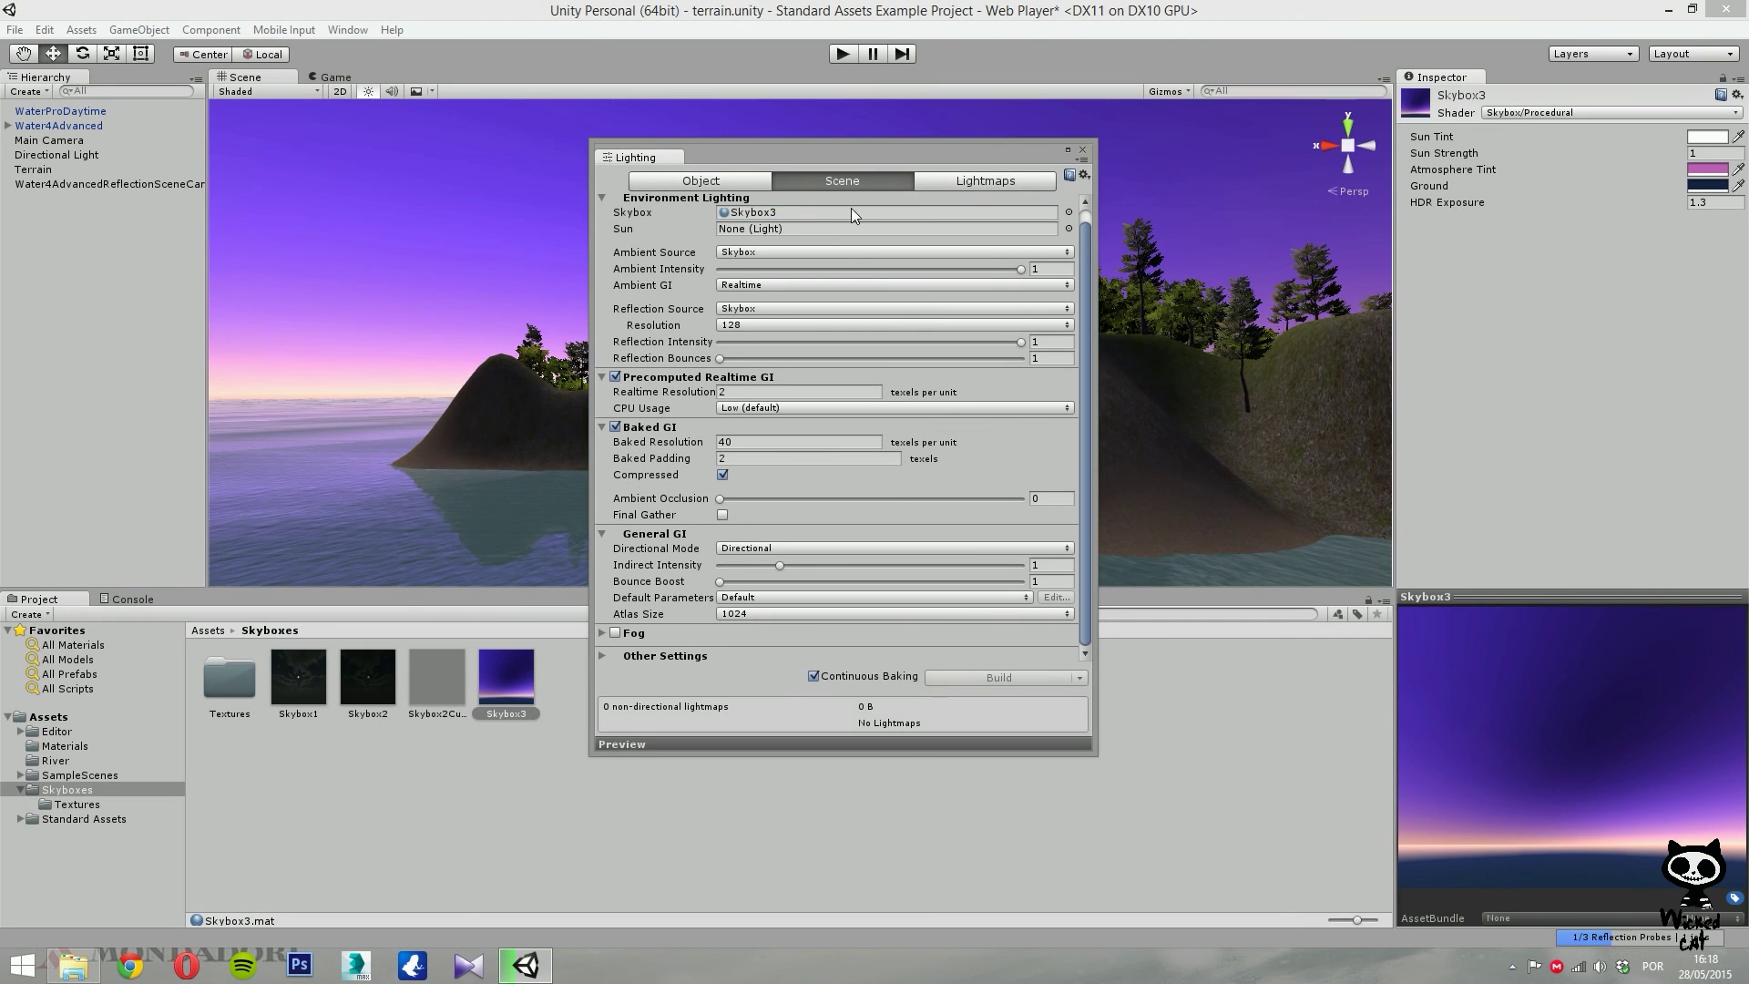
{"action": "left_click", "coordinate": [1082, 149]}
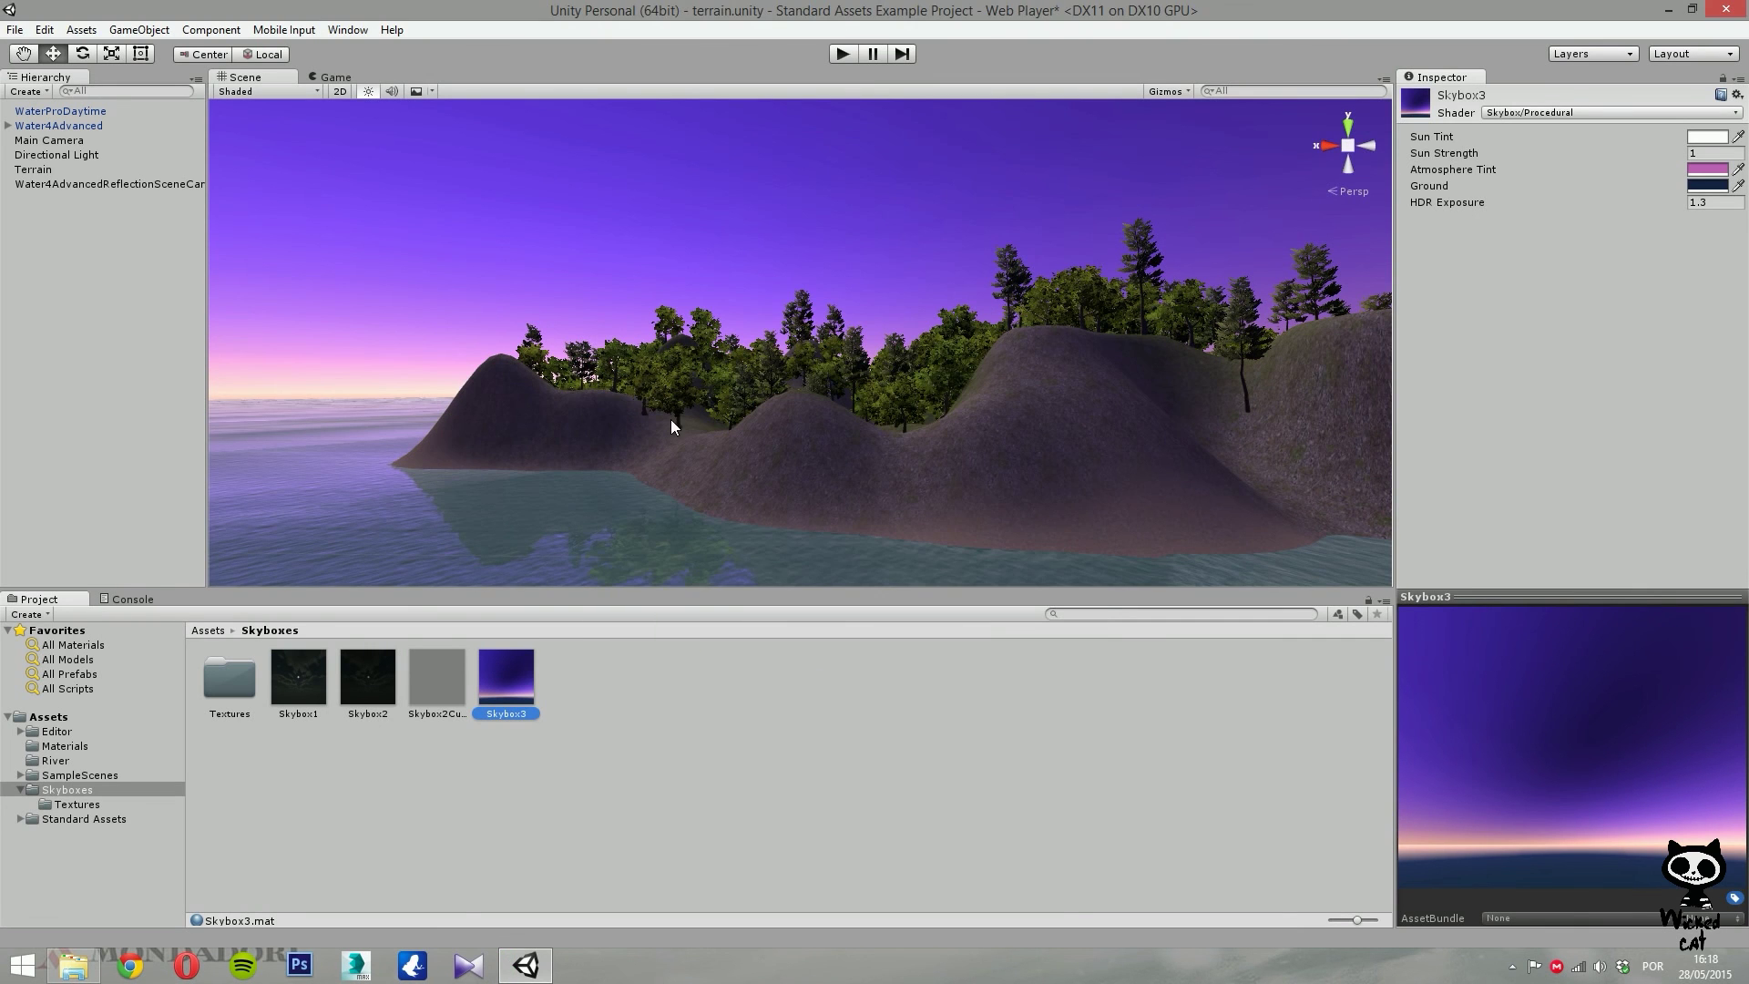
{"action": "left_click", "coordinate": [843, 54]}
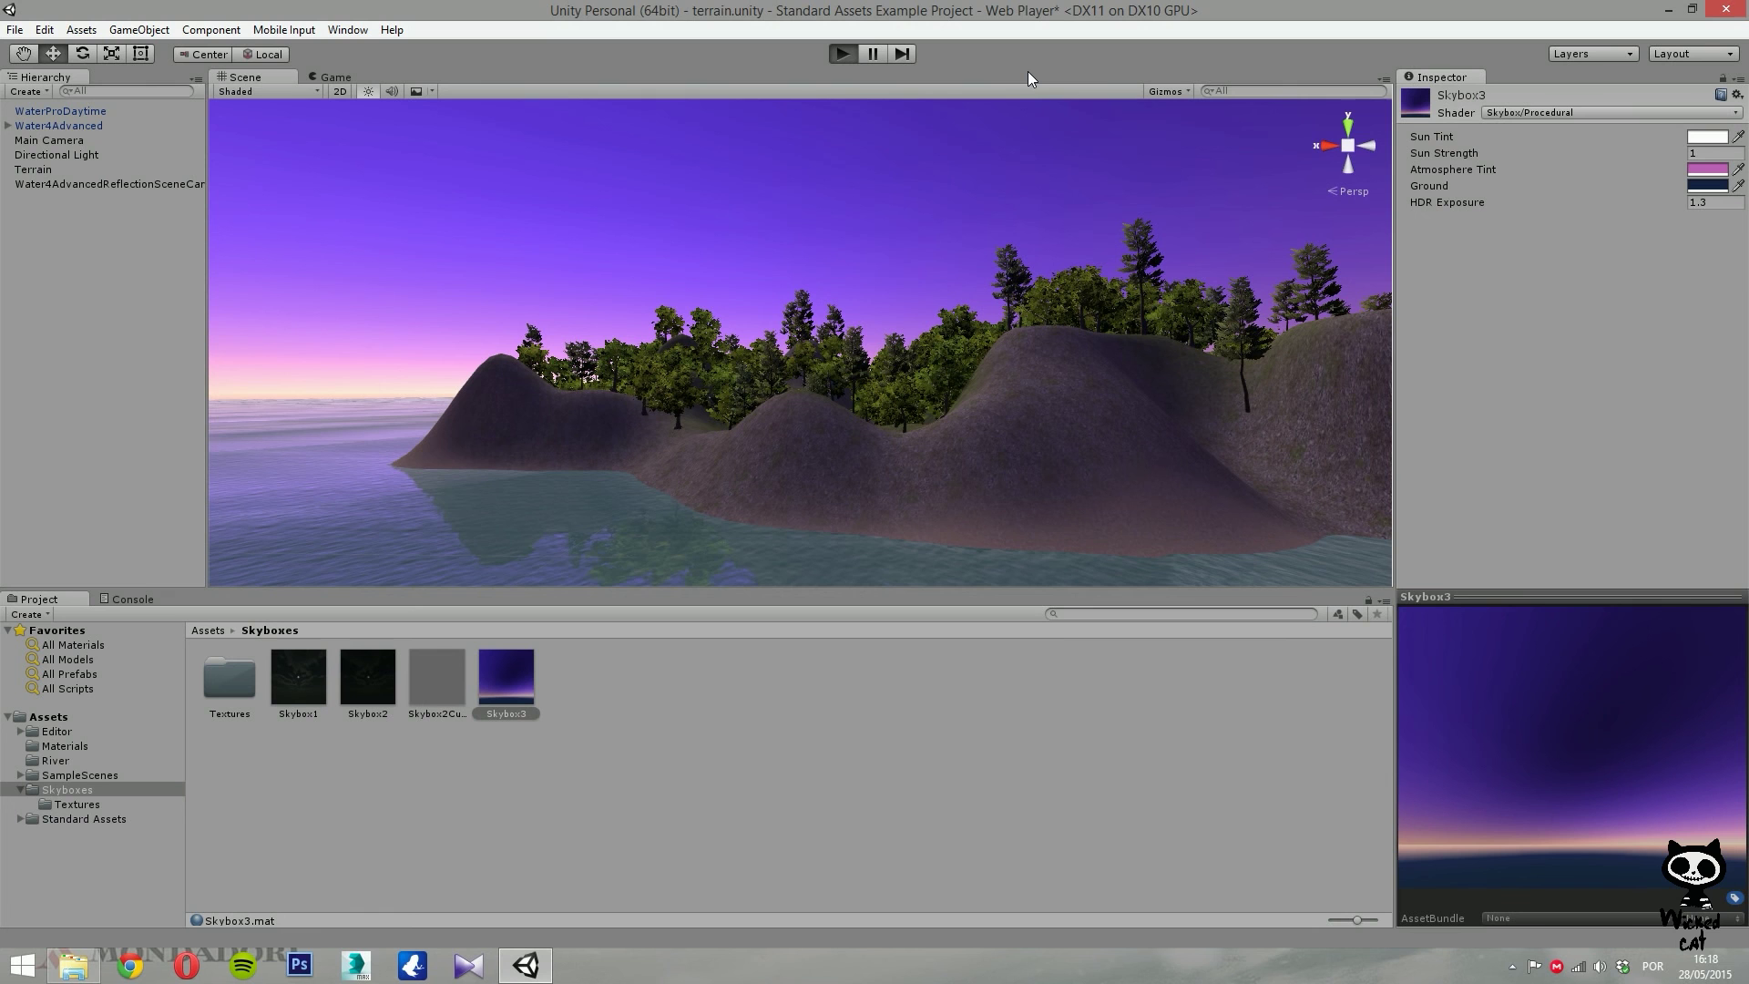